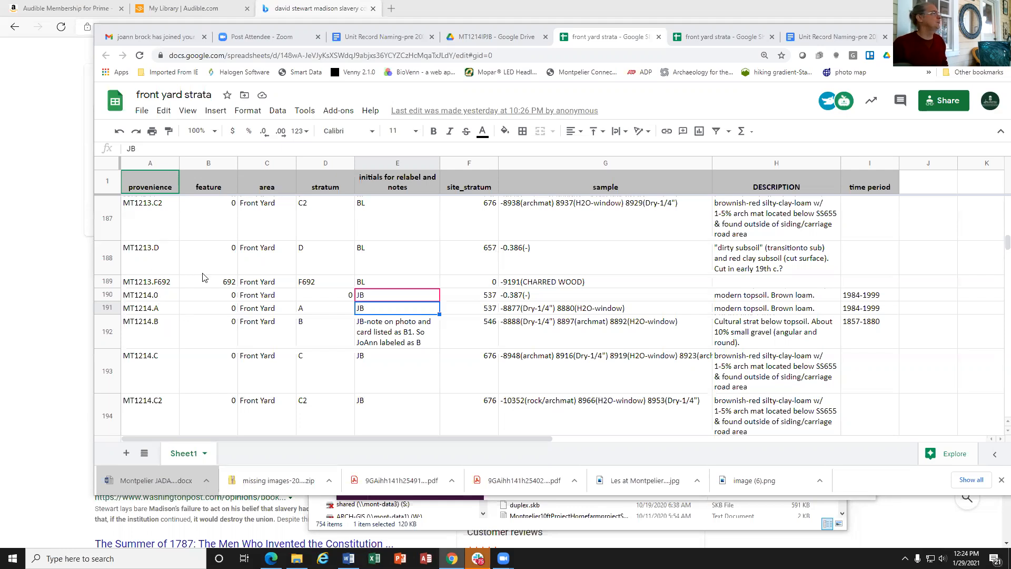
Look through the front yard strata sheet from MT1213.F692 to the MT1257 rows, checking the relabel initials and notes.
{"action": "left_click", "coordinate": [136, 284]}
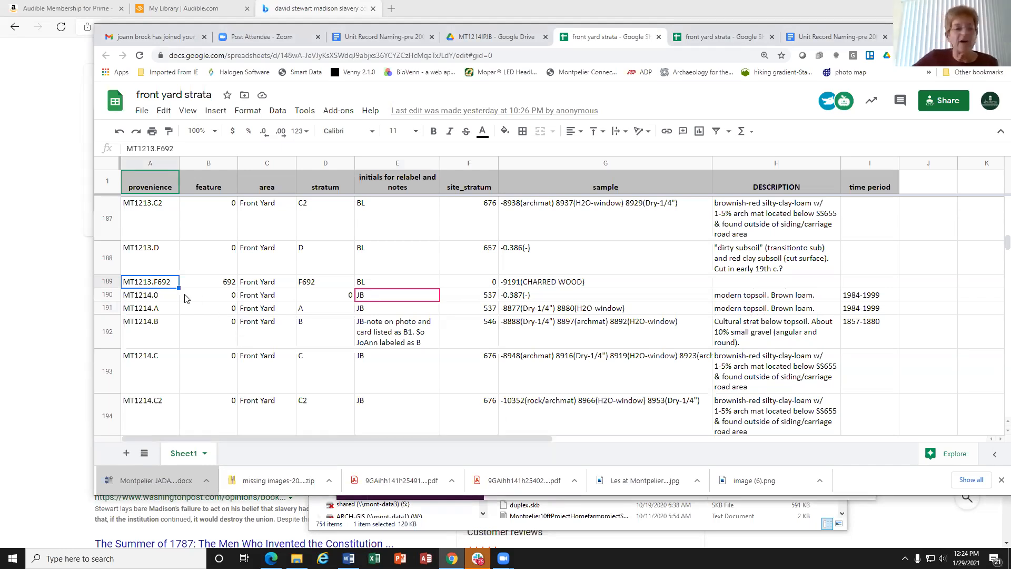
{"action": "scroll", "coordinate": [164, 299], "scroll_direction": "down", "scroll_amount": 10}
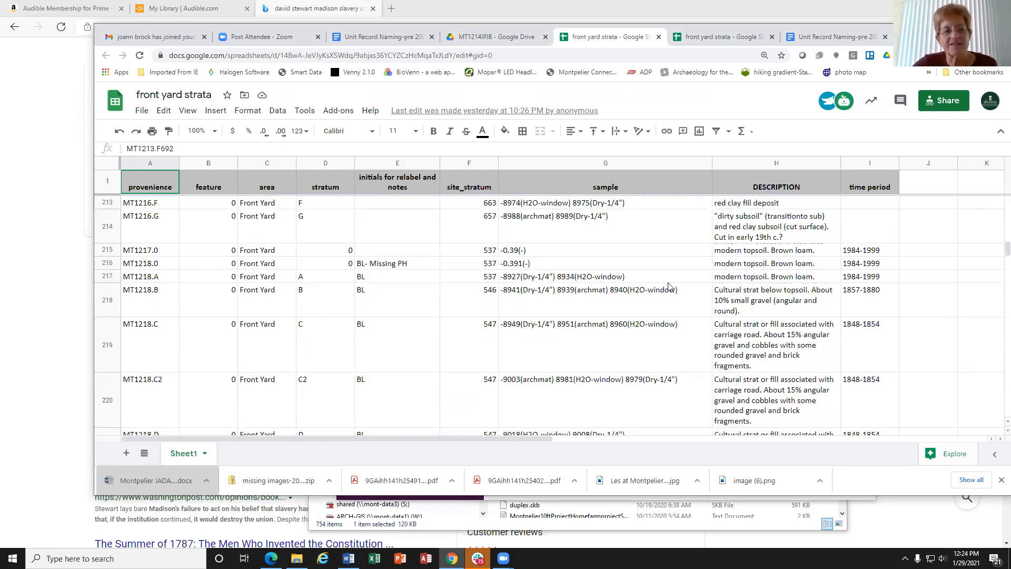
{"action": "left_click_drag", "start_coordinate": [1007, 249], "coordinate": [997, 327]}
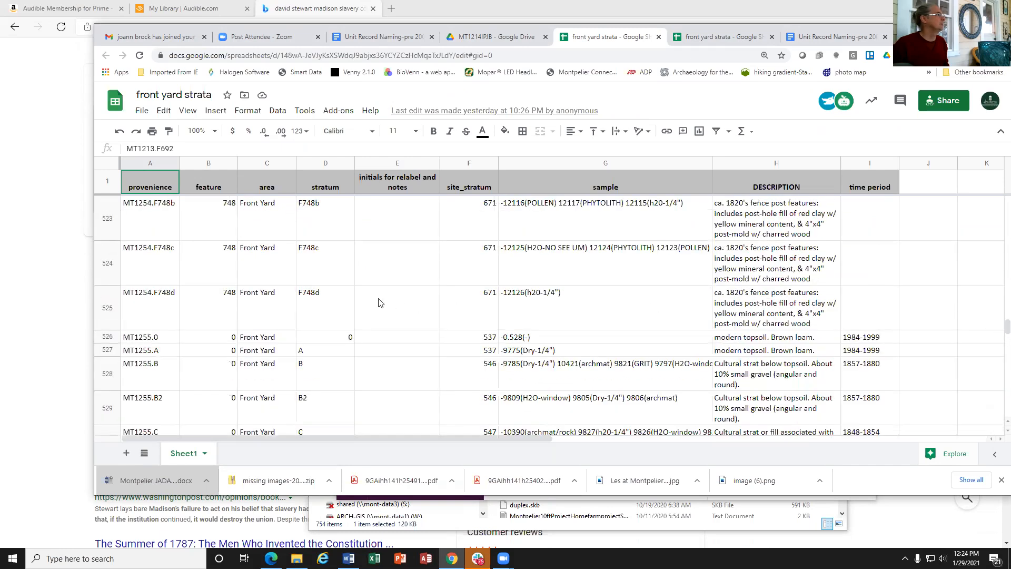
{"action": "scroll", "coordinate": [300, 310], "scroll_direction": "up", "scroll_amount": 5}
{"action": "scroll", "coordinate": [300, 310], "scroll_direction": "down", "scroll_amount": 1}
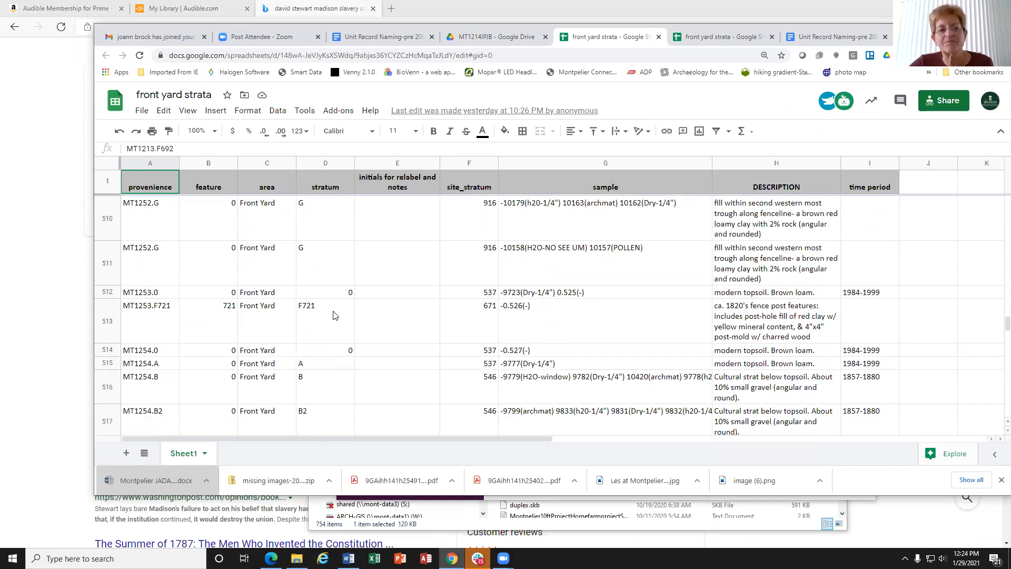
{"action": "scroll", "coordinate": [335, 315], "scroll_direction": "down", "scroll_amount": 3}
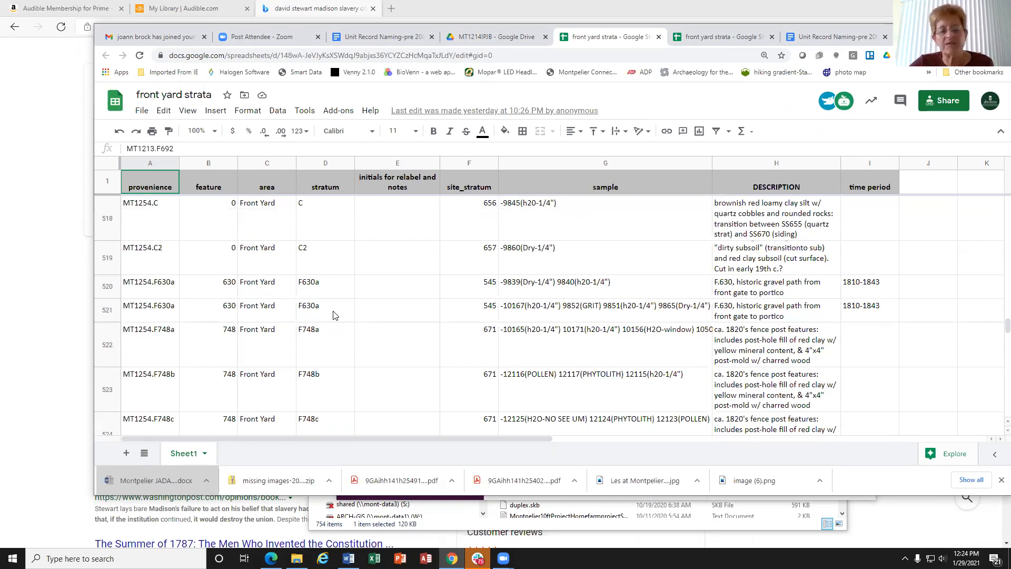
{"action": "scroll", "coordinate": [333, 315], "scroll_direction": "down", "scroll_amount": 6}
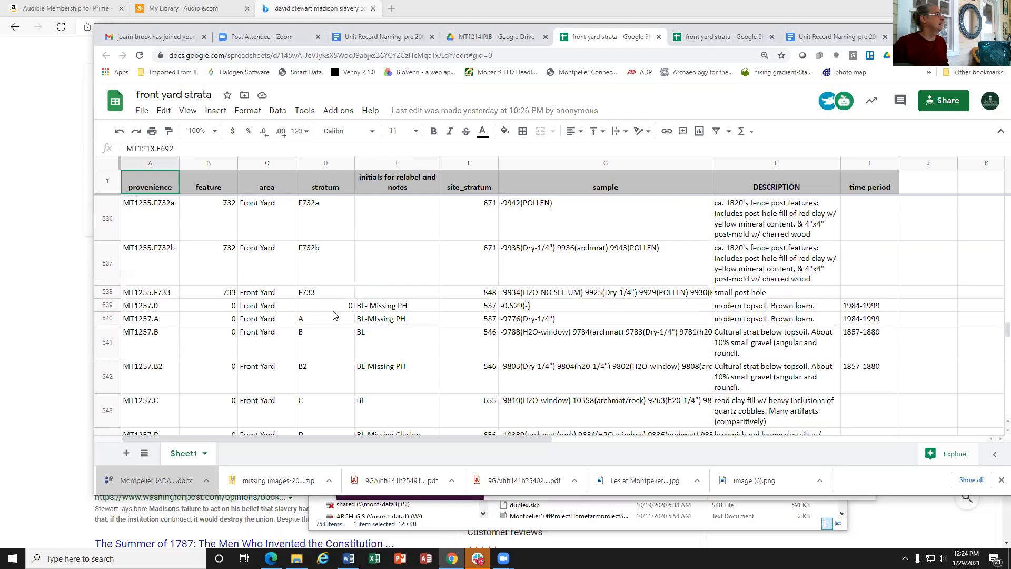
{"action": "scroll", "coordinate": [333, 315], "scroll_direction": "down", "scroll_amount": 2}
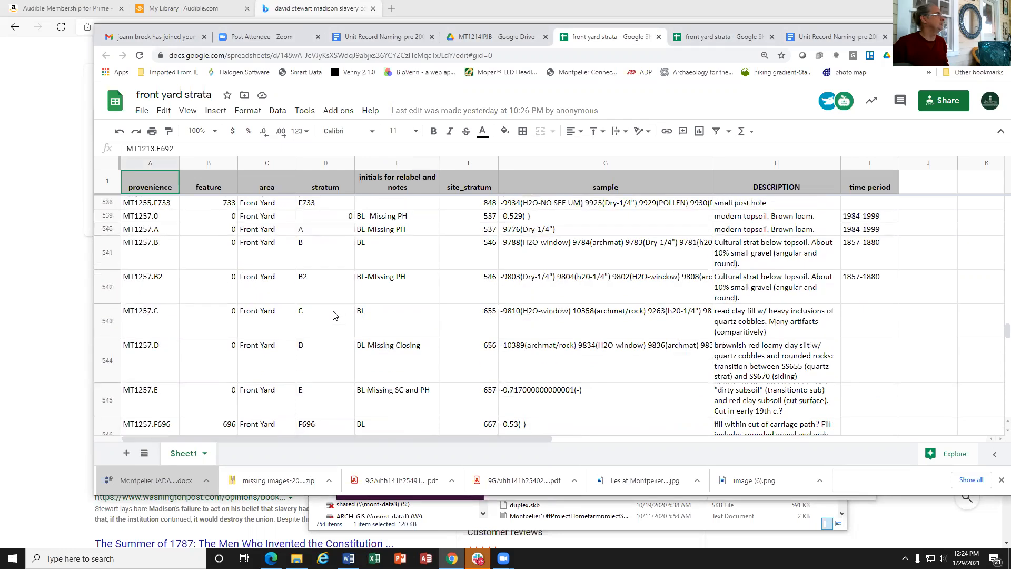
{"action": "scroll", "coordinate": [333, 315], "scroll_direction": "up", "scroll_amount": 1}
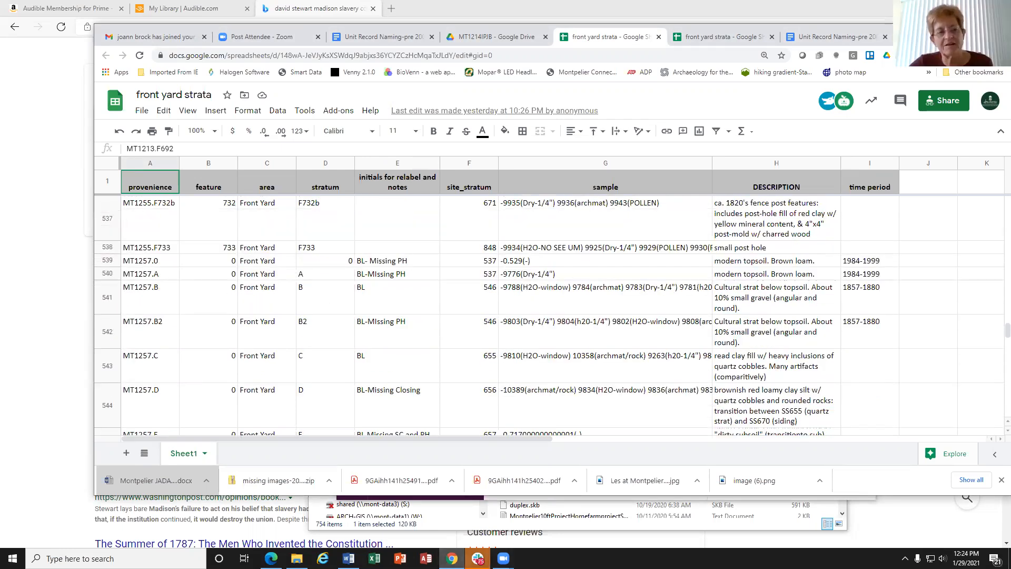
Switch to Slack, look back through the #relabel channel, and search the workspace for 1256.
{"action": "mouse_move", "coordinate": [478, 558]}
{"action": "left_click", "coordinate": [479, 519]}
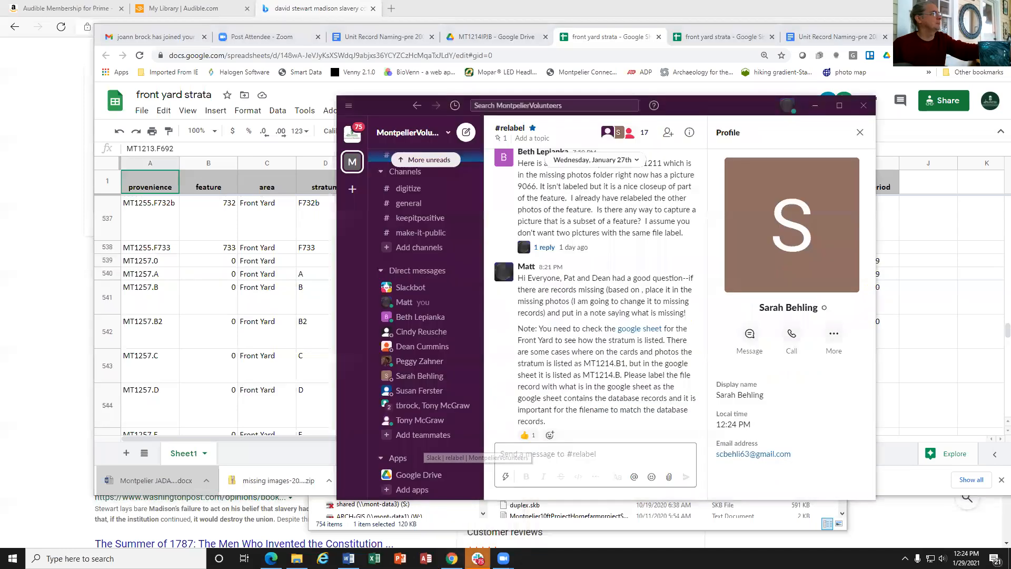
{"action": "scroll", "coordinate": [596, 214], "scroll_direction": "up", "scroll_amount": 8}
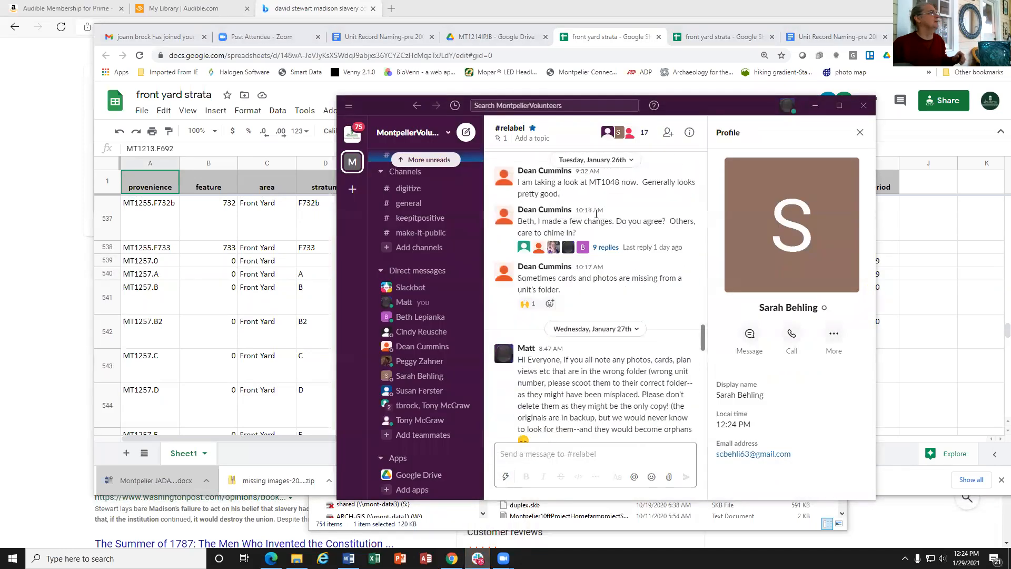
{"action": "scroll", "coordinate": [596, 214], "scroll_direction": "up", "scroll_amount": 5}
{"action": "left_click", "coordinate": [585, 106]}
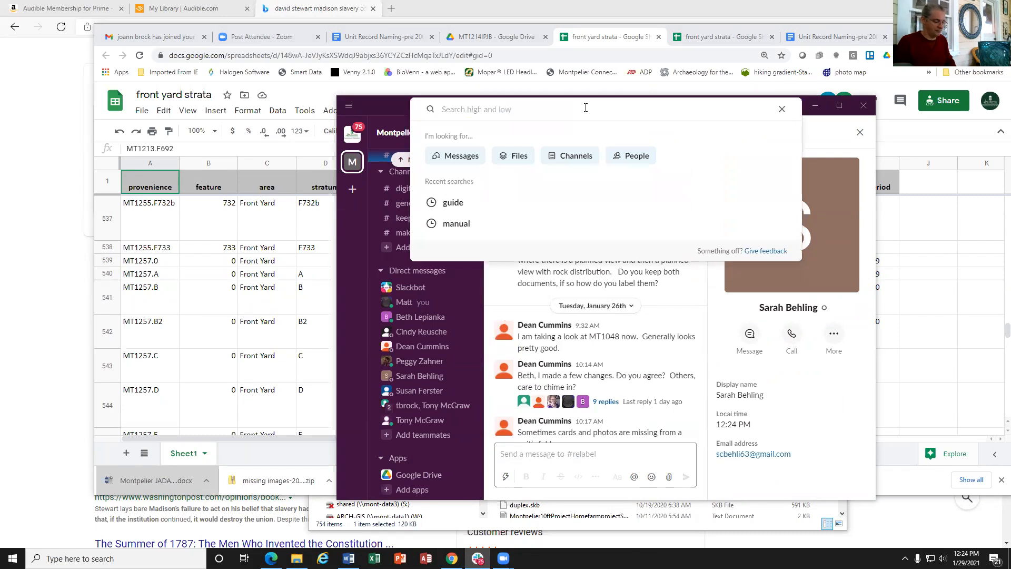
{"action": "type", "text": "1256"}
{"action": "key", "text": "Return"}
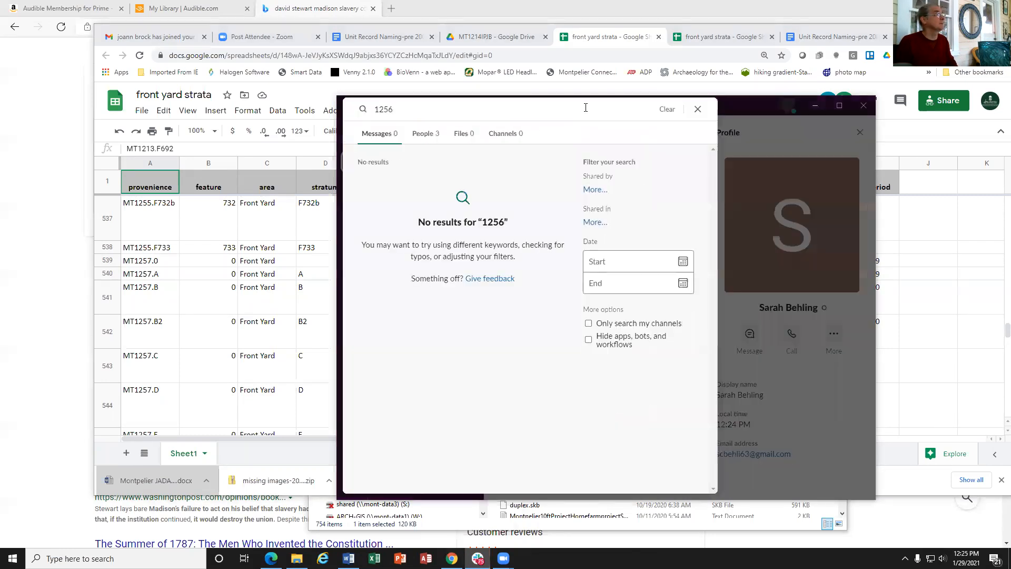
Search the workspace for 1253 instead and read through the matching #relabel messages.
{"action": "key", "text": "BackSpace"}
{"action": "key", "text": "BackSpace"}
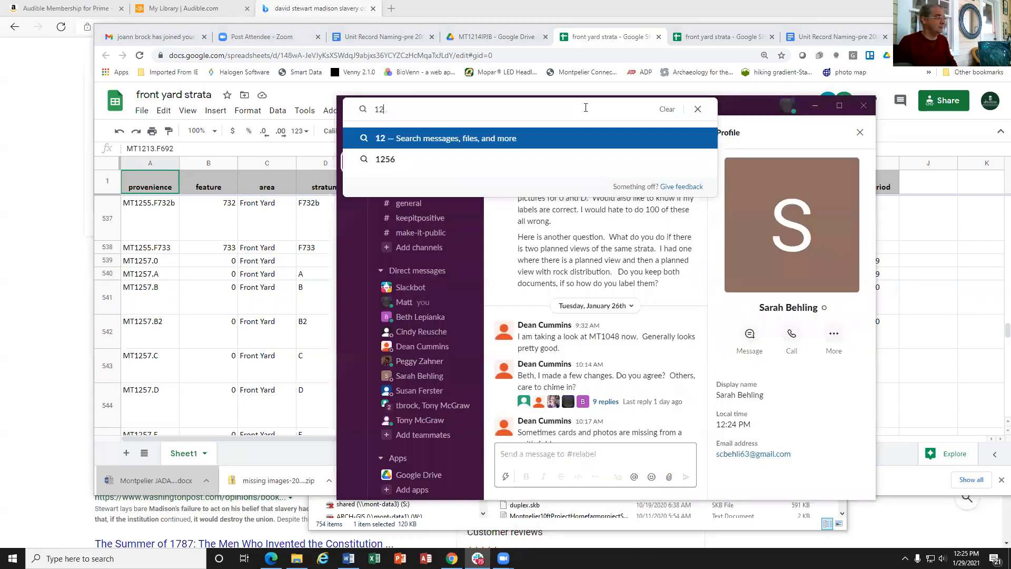
{"action": "type", "text": "53"}
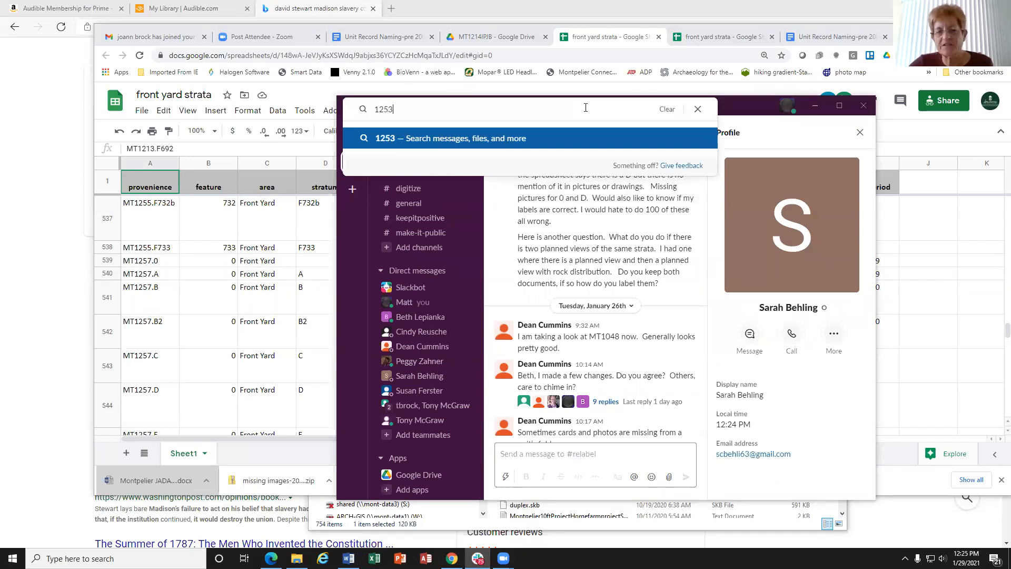
{"action": "key", "text": "Return"}
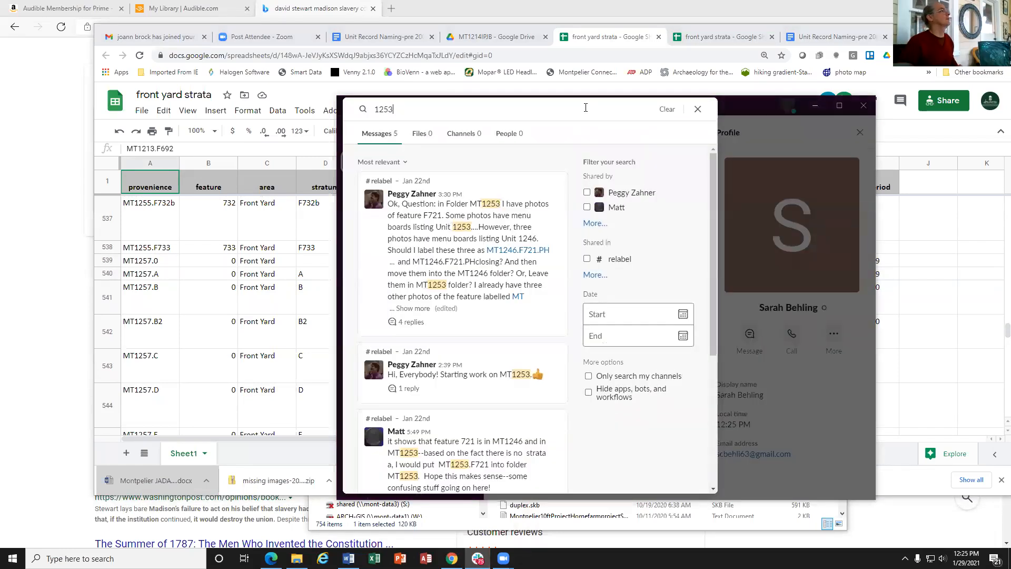
{"action": "scroll", "coordinate": [484, 422], "scroll_direction": "down", "scroll_amount": 3}
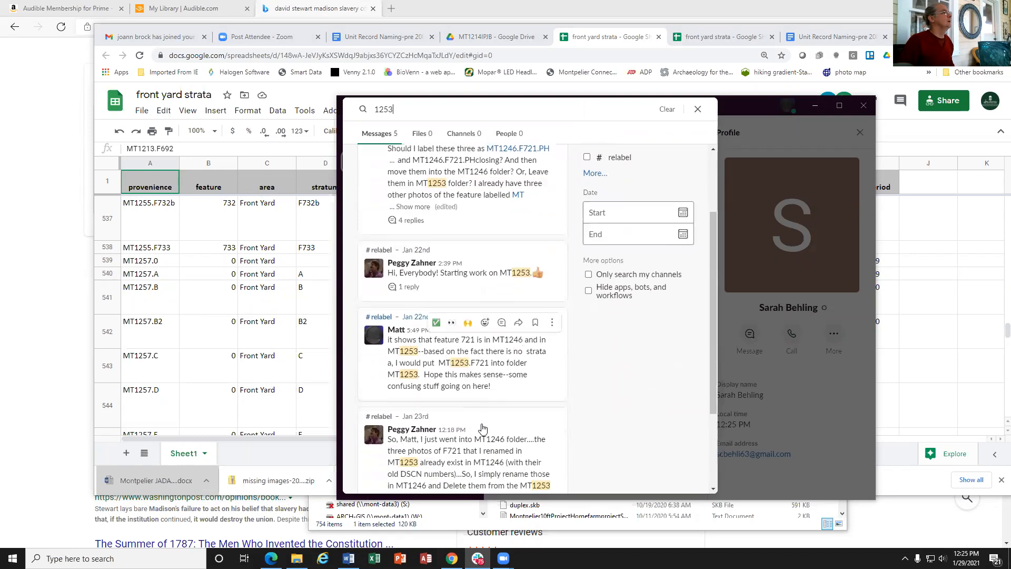
{"action": "scroll", "coordinate": [483, 426], "scroll_direction": "down", "scroll_amount": 1}
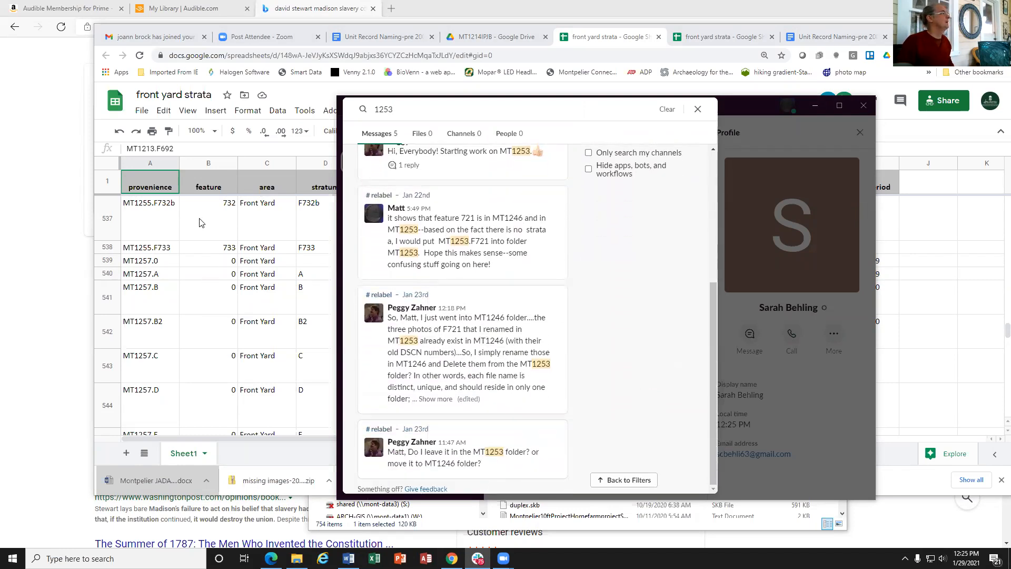
Return to the front yard strata sheet and select the MT1253.F721 provenience cell.
{"action": "left_click", "coordinate": [165, 224]}
{"action": "scroll", "coordinate": [164, 227], "scroll_direction": "up", "scroll_amount": 6}
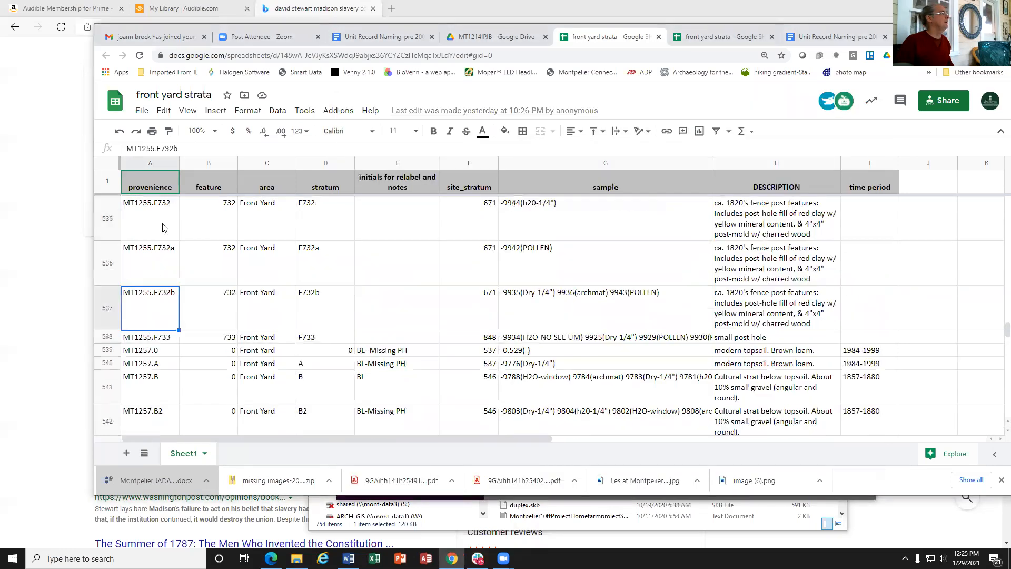
{"action": "scroll", "coordinate": [164, 228], "scroll_direction": "up", "scroll_amount": 3}
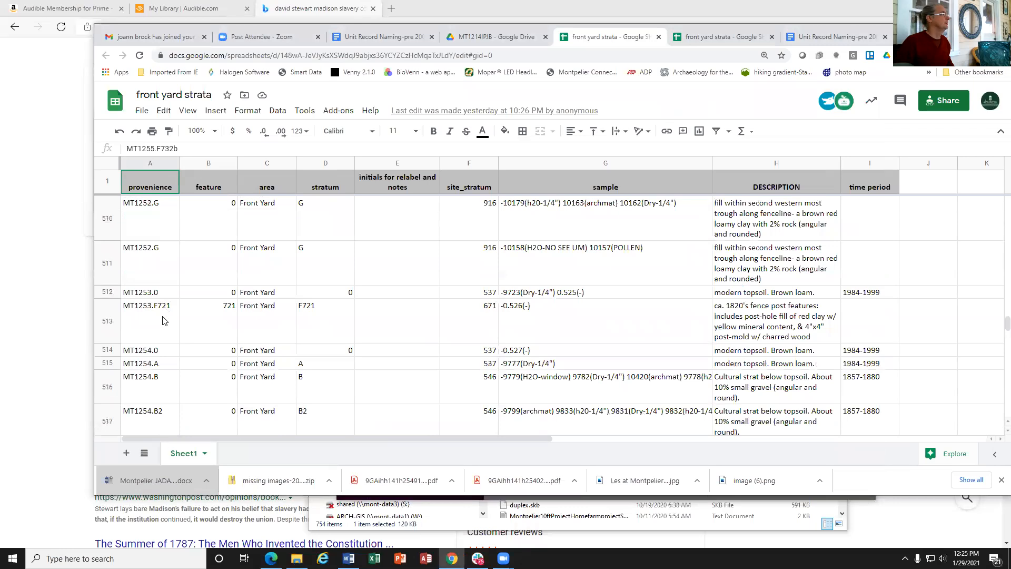
{"action": "left_click", "coordinate": [161, 319]}
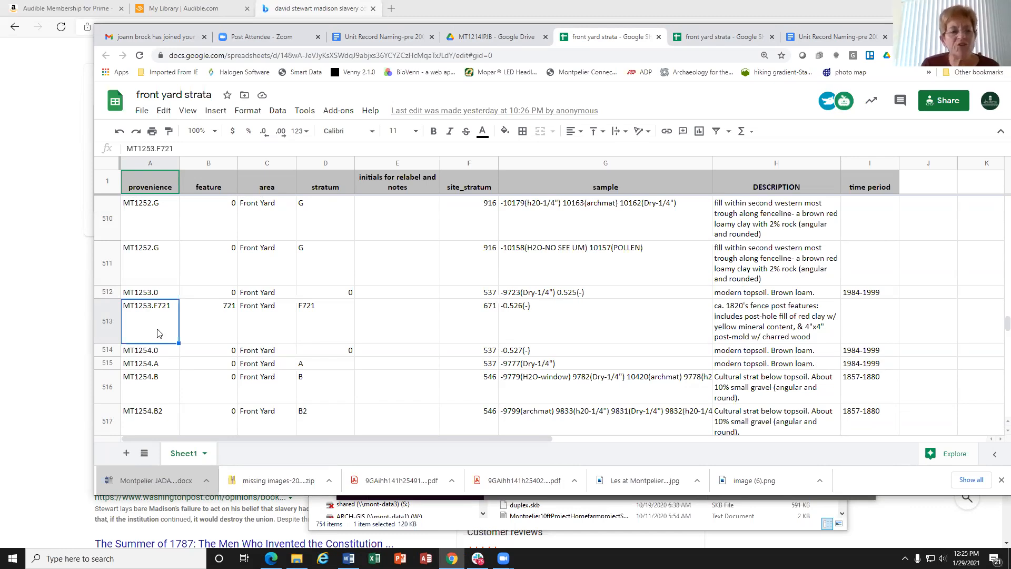
Examine the MT1246 rows in the sheet, including feature 721 entries F721a and F721b.
{"action": "scroll", "coordinate": [158, 333], "scroll_direction": "up", "scroll_amount": 15}
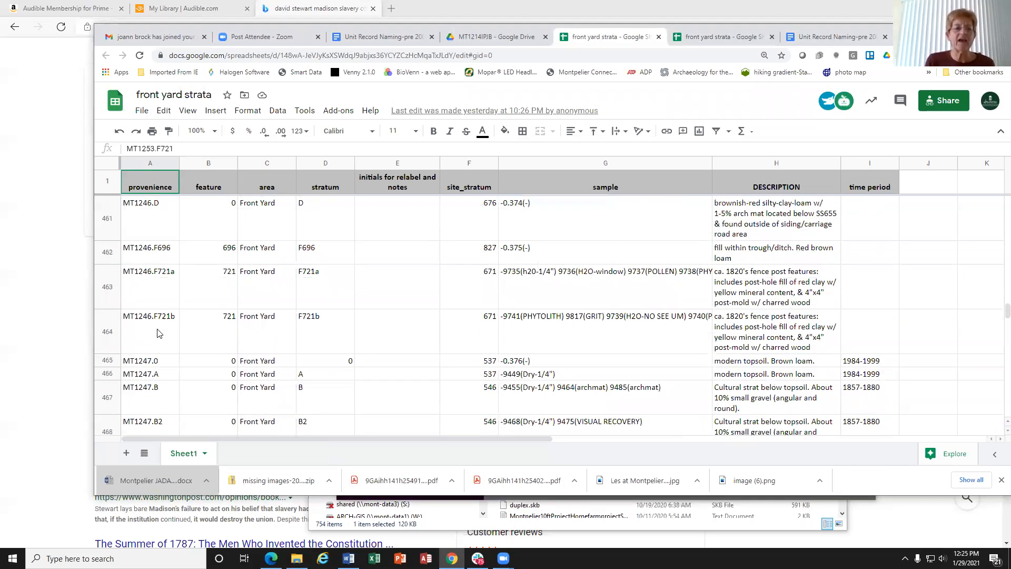
{"action": "scroll", "coordinate": [158, 333], "scroll_direction": "up", "scroll_amount": 2}
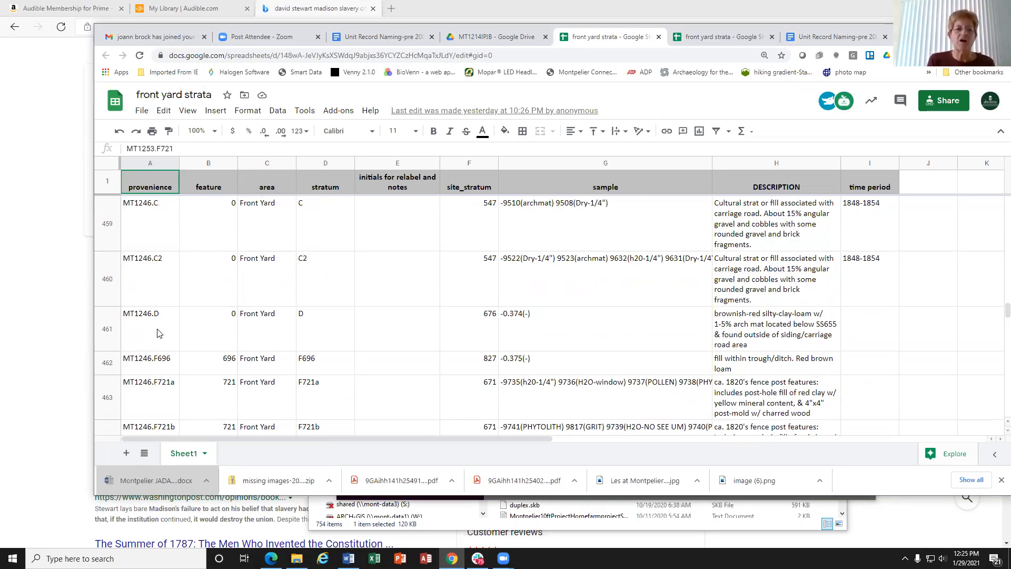
{"action": "scroll", "coordinate": [158, 333], "scroll_direction": "up", "scroll_amount": 2}
{"action": "scroll", "coordinate": [158, 333], "scroll_direction": "down", "scroll_amount": 4}
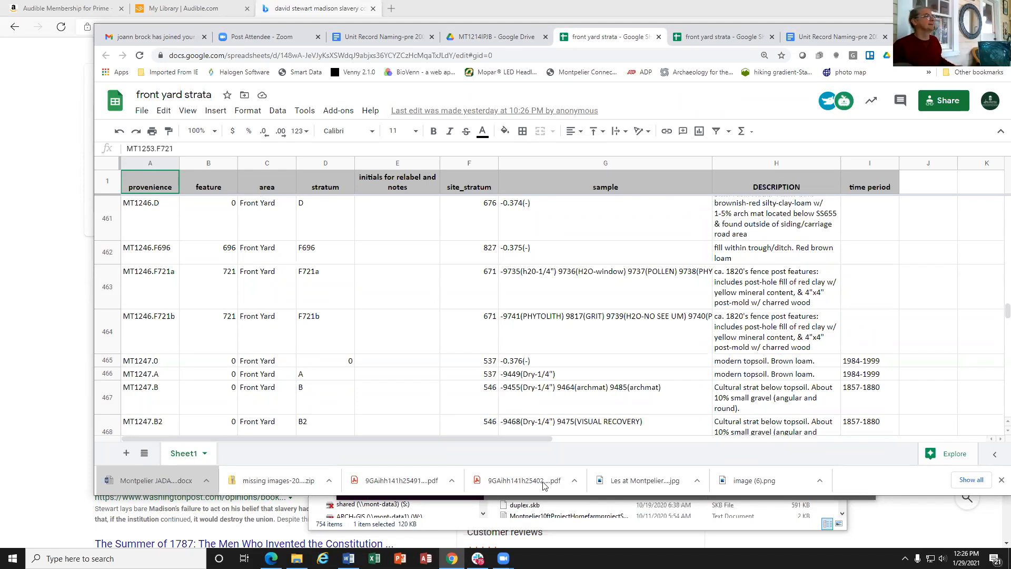
Switch back to Slack, close the 1253 results, and clear that search.
{"action": "left_click", "coordinate": [566, 529]}
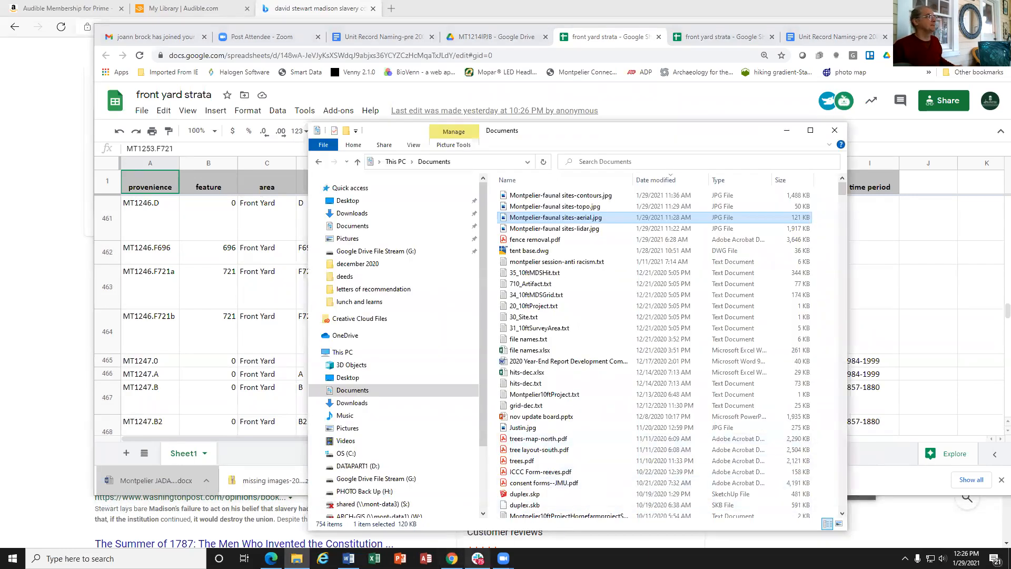
{"action": "left_click", "coordinate": [477, 558]}
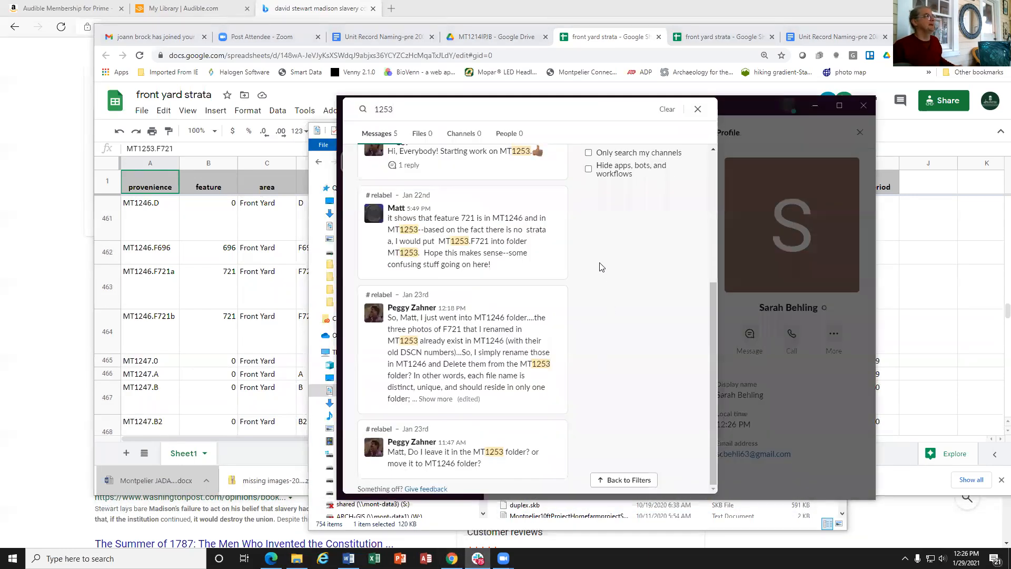
{"action": "left_click", "coordinate": [698, 109]}
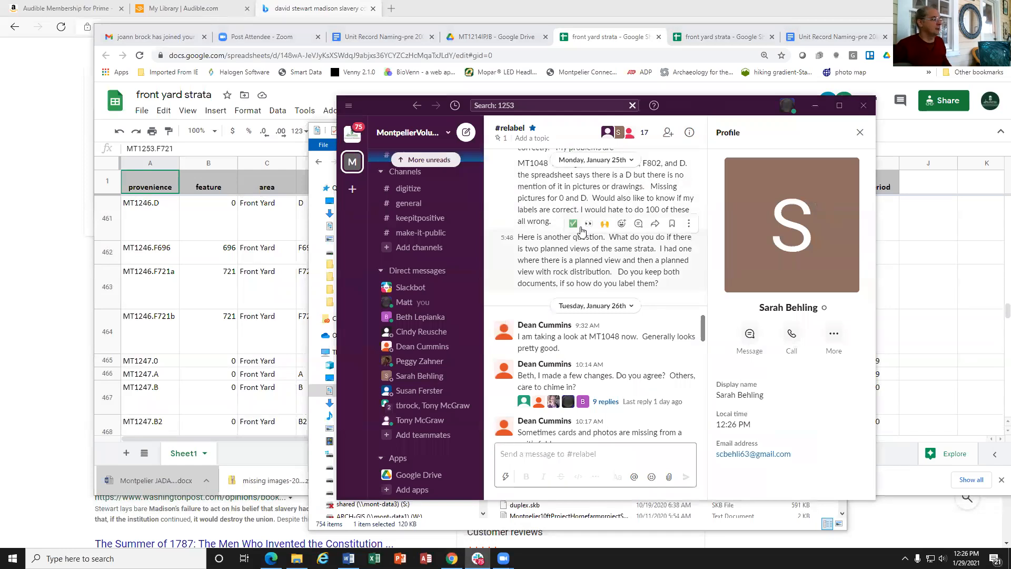
{"action": "left_click", "coordinate": [526, 106]}
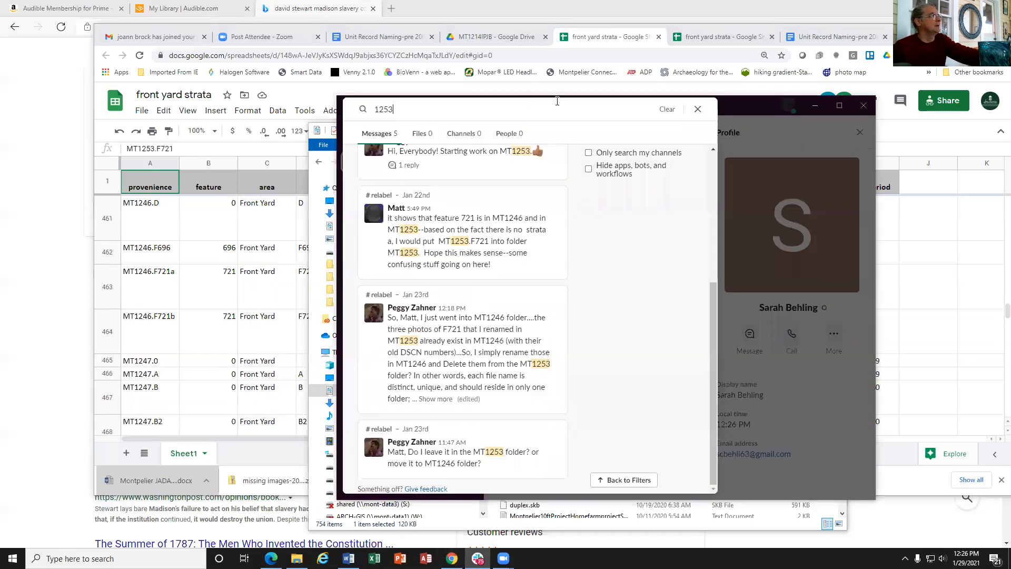
{"action": "left_click", "coordinate": [697, 109]}
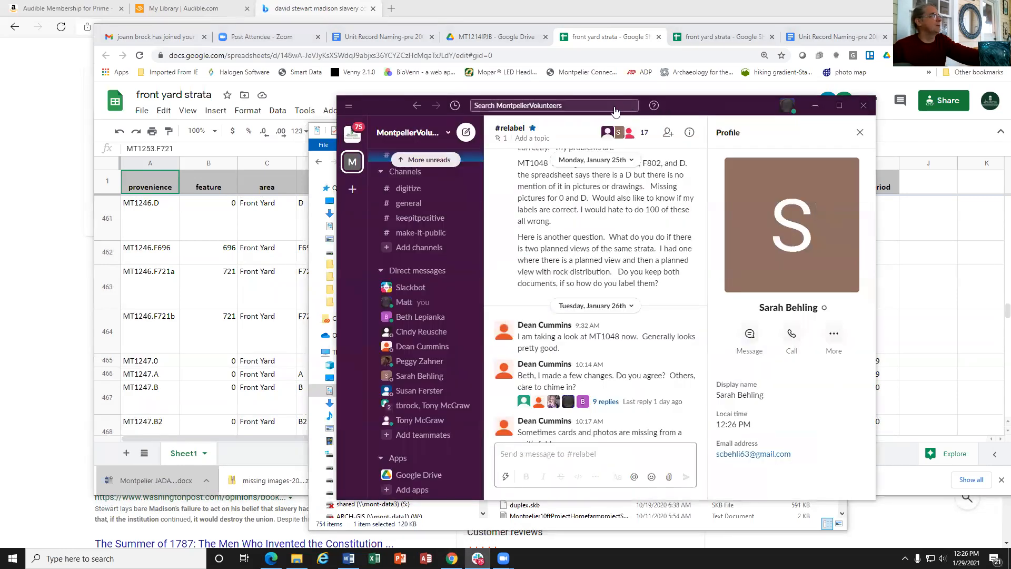
Open the starred #relabel channel and read through to its latest messages.
{"action": "scroll", "coordinate": [424, 269], "scroll_direction": "up", "scroll_amount": 4}
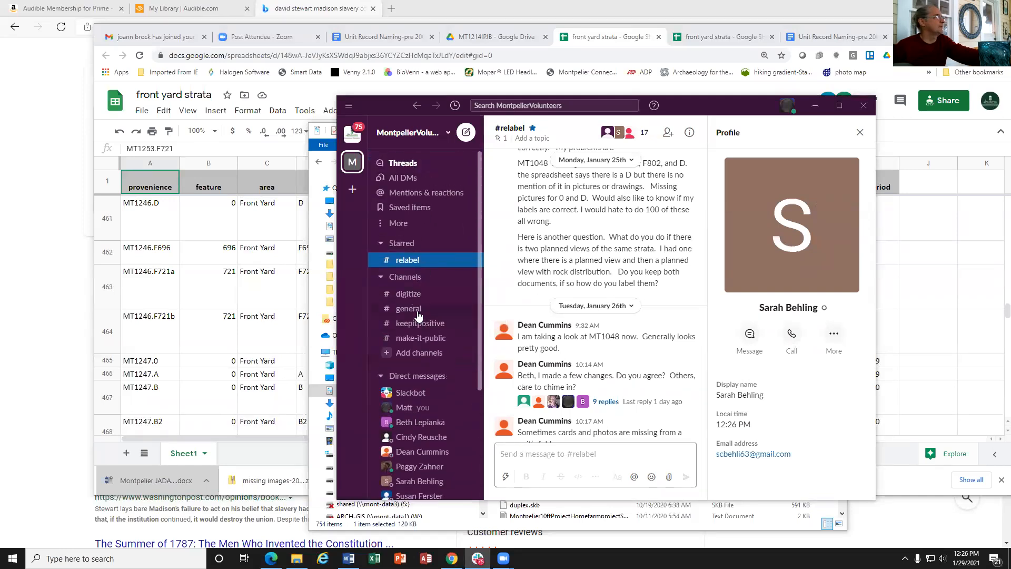
{"action": "left_click", "coordinate": [413, 261]}
{"action": "scroll", "coordinate": [581, 272], "scroll_direction": "up", "scroll_amount": 3}
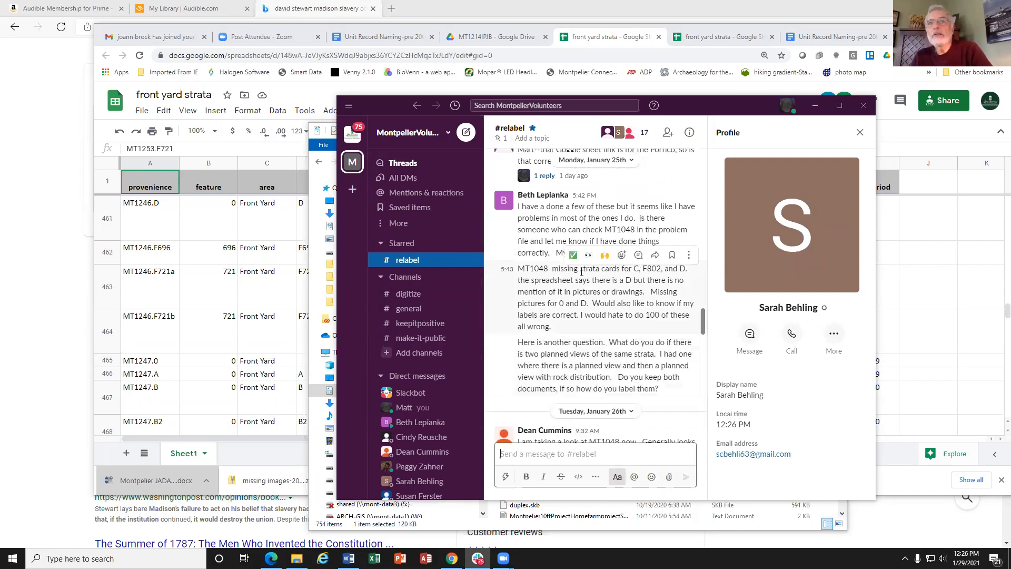
{"action": "scroll", "coordinate": [581, 271], "scroll_direction": "down", "scroll_amount": 8}
{"action": "scroll", "coordinate": [581, 272], "scroll_direction": "down", "scroll_amount": 10}
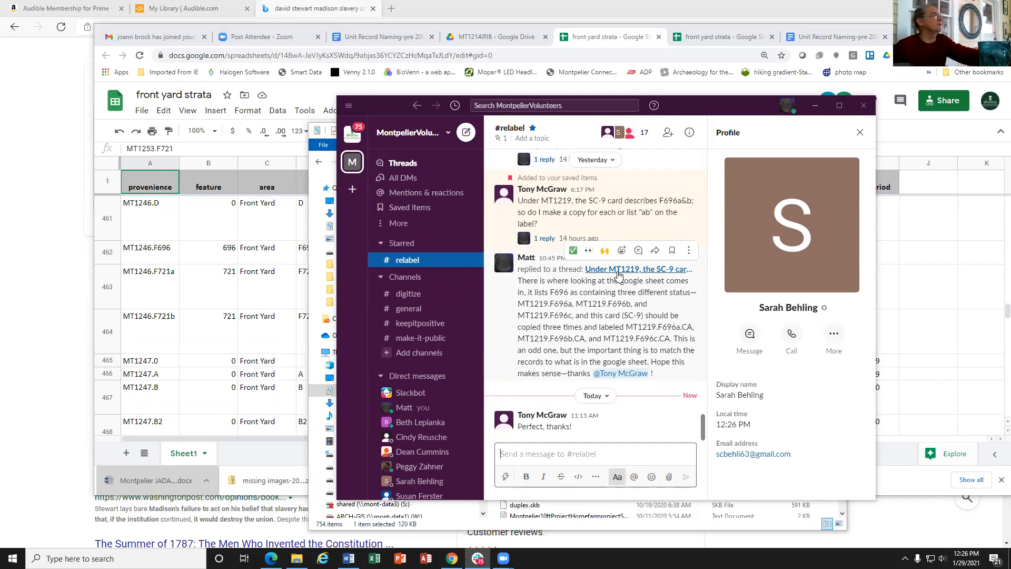
Return to the Chrome window with the strata sheet, keep it unmaximized, and show the MT1214IPJB Google Drive folder.
{"action": "left_click", "coordinate": [63, 70]}
{"action": "mouse_move", "coordinate": [348, 558]}
{"action": "left_click", "coordinate": [452, 558]}
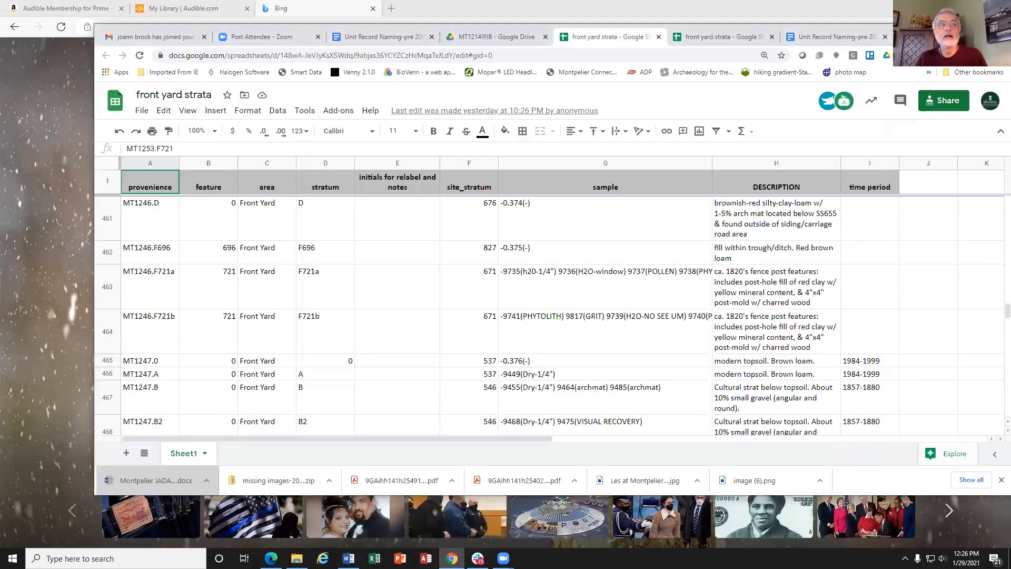
{"action": "left_click", "coordinate": [974, 30]}
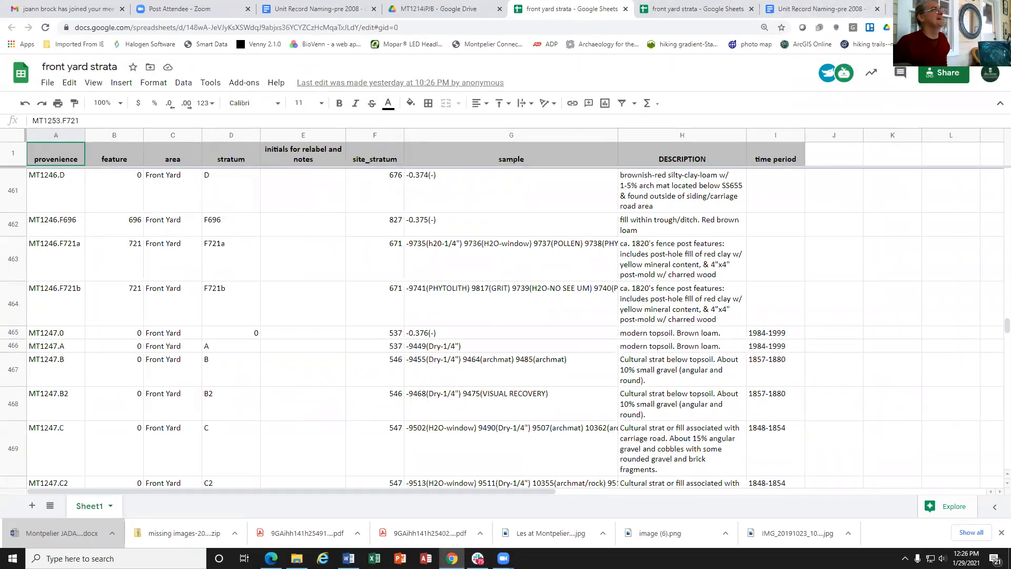
{"action": "left_click", "coordinate": [987, 8]}
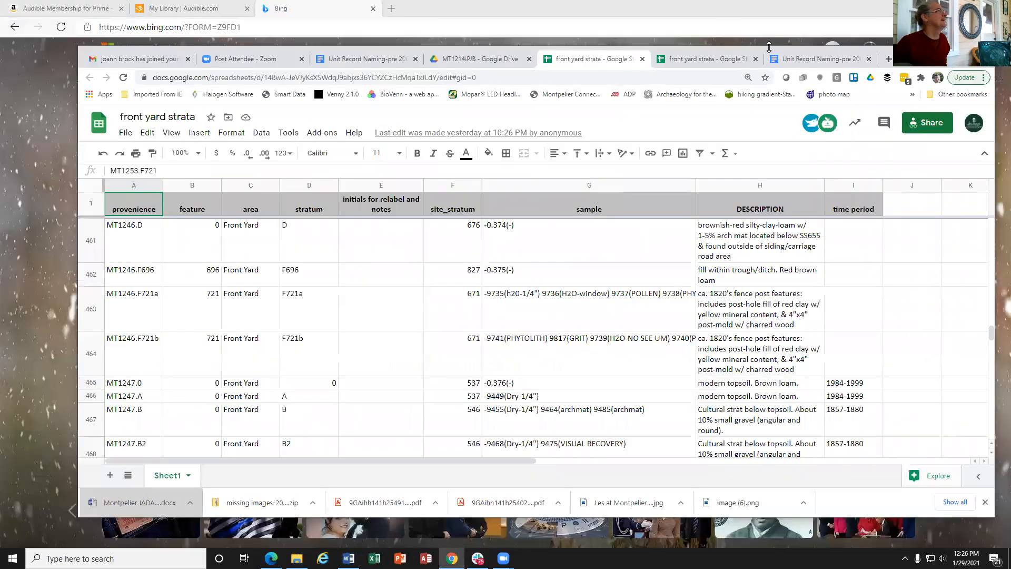
{"action": "left_click", "coordinate": [443, 58]}
{"action": "left_click", "coordinate": [96, 121]}
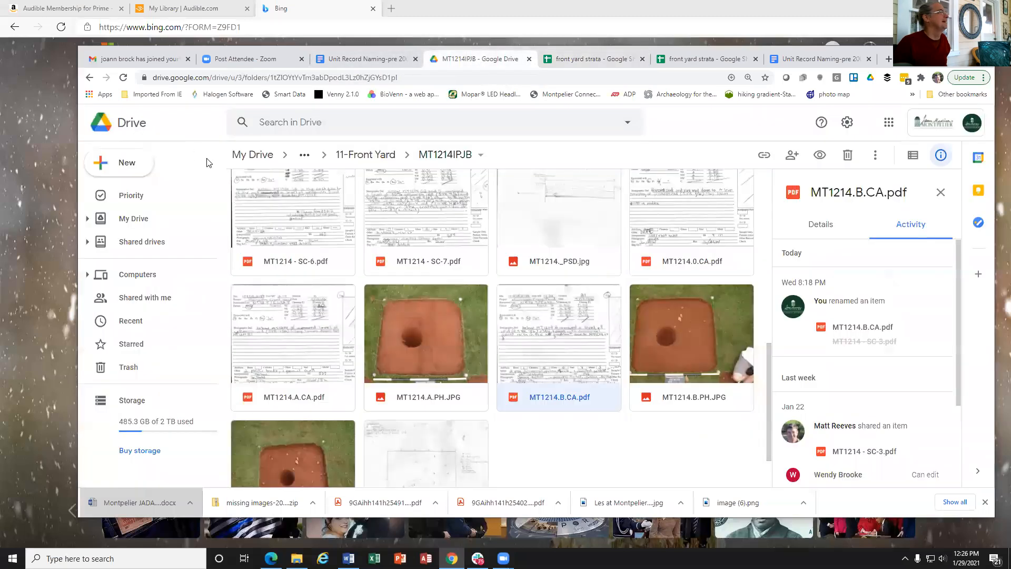
Go up to the 11-Front Yard folder, open its MT1219tm folder, and preview MT1219 - SC-9.pdf.
{"action": "left_click", "coordinate": [377, 157]}
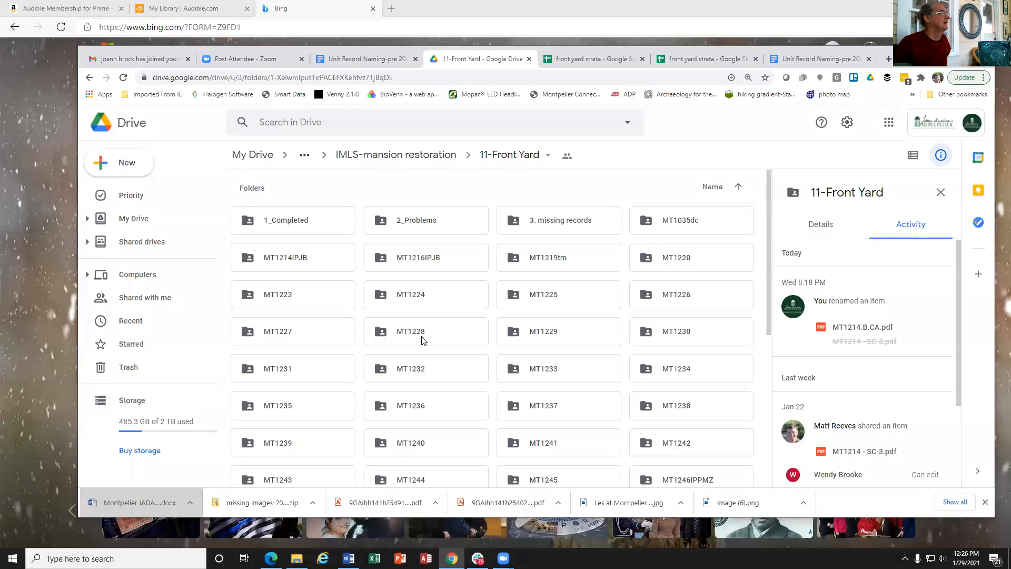
{"action": "double_click", "coordinate": [548, 266]}
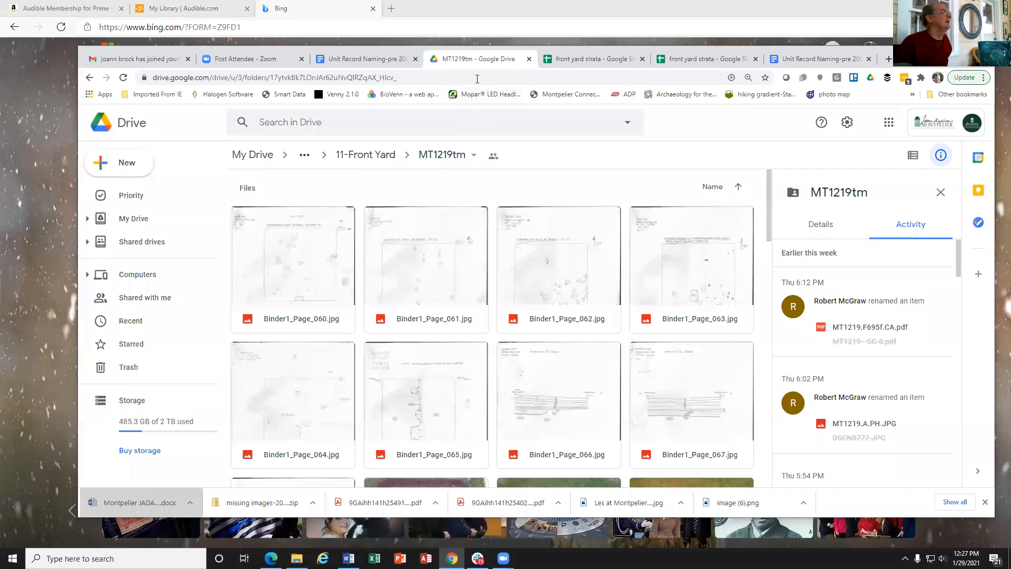
{"action": "scroll", "coordinate": [430, 296], "scroll_direction": "down", "scroll_amount": 4}
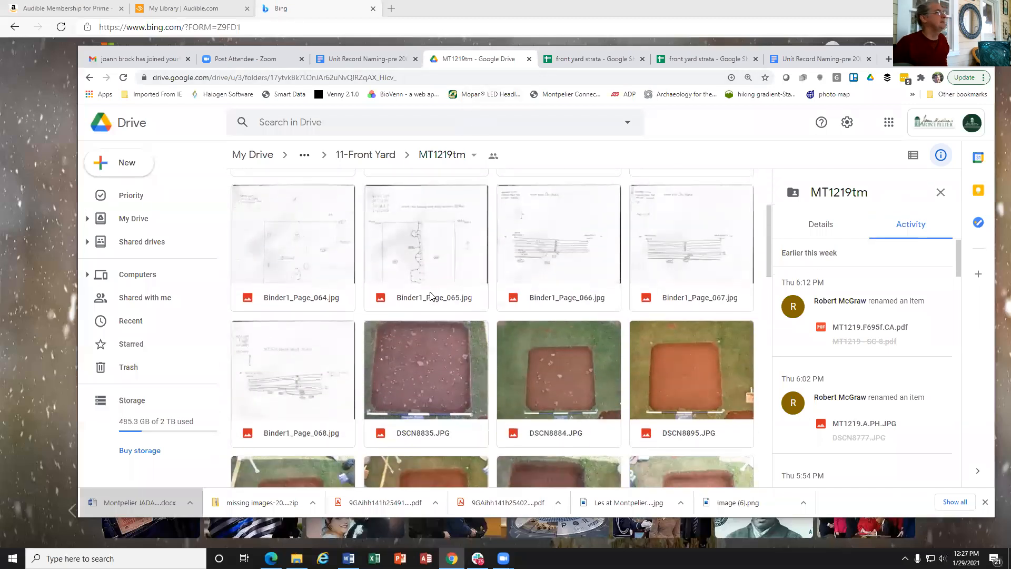
{"action": "scroll", "coordinate": [430, 293], "scroll_direction": "down", "scroll_amount": 12}
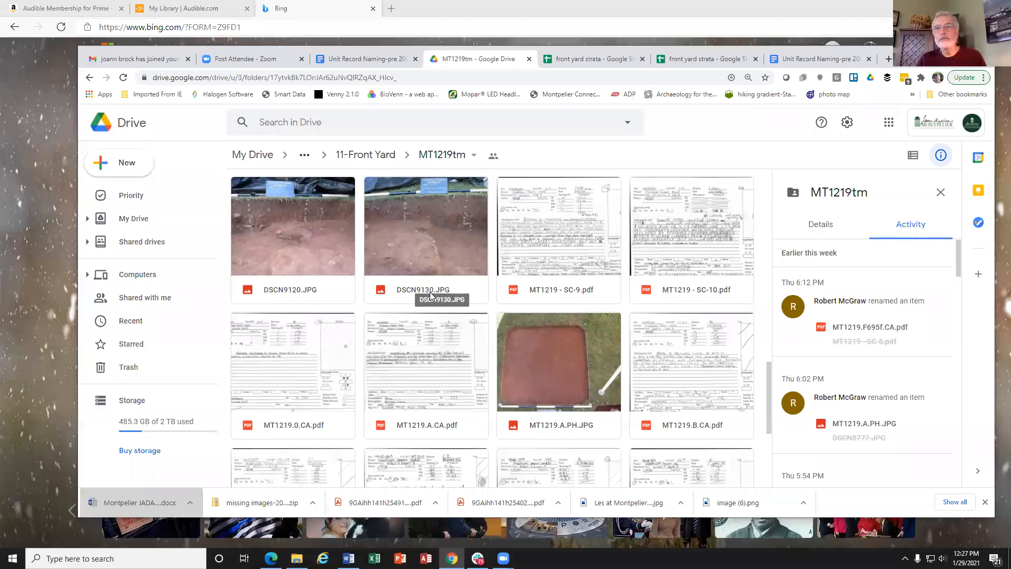
{"action": "double_click", "coordinate": [550, 253]}
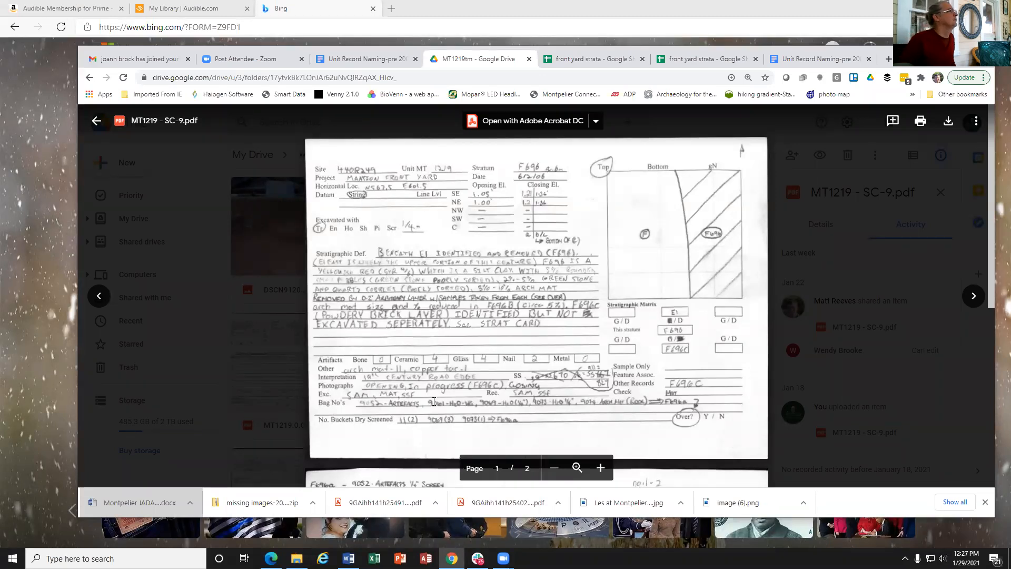
Read both pages of the MT1219 - SC-9.pdf strat card for feature 696, moving the browser window slightly up.
{"action": "scroll", "coordinate": [434, 402], "scroll_direction": "down", "scroll_amount": 4}
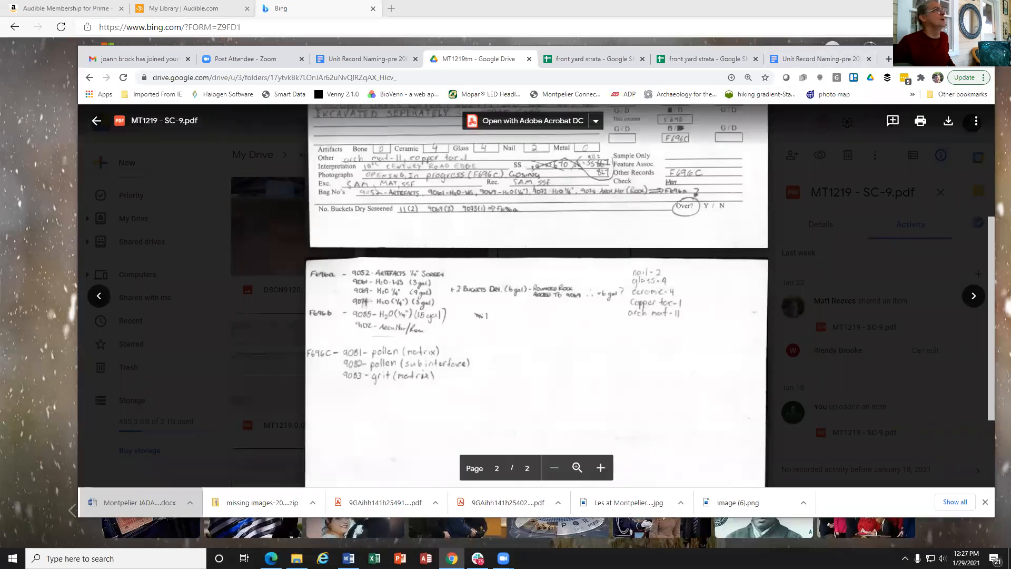
{"action": "mouse_move", "coordinate": [901, 50]}
{"action": "left_mouse_down"}
{"action": "mouse_move", "coordinate": [900, 69]}
{"action": "mouse_move", "coordinate": [898, 35]}
{"action": "left_mouse_up"}
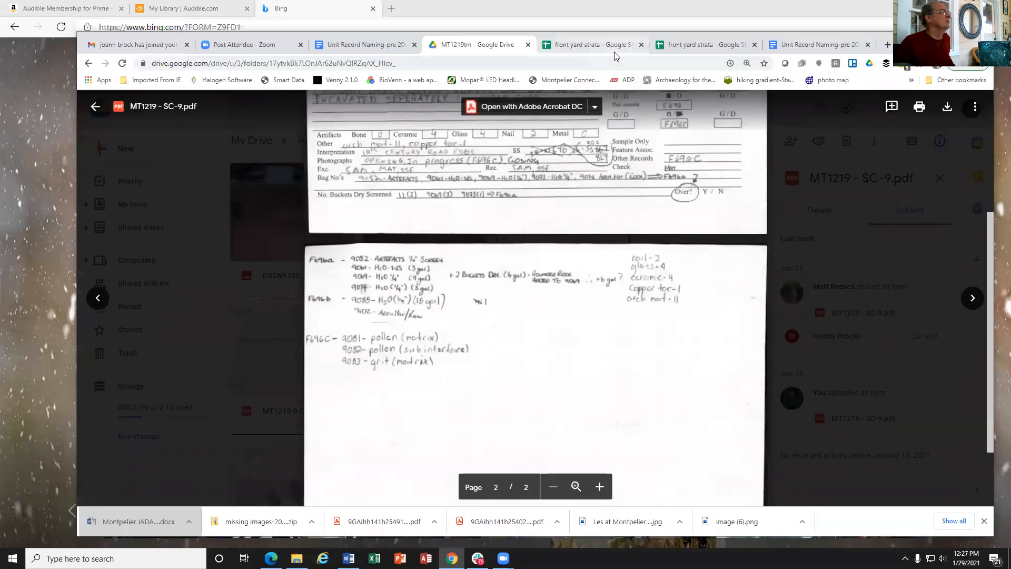
{"action": "scroll", "coordinate": [519, 212], "scroll_direction": "up", "scroll_amount": 3}
{"action": "scroll", "coordinate": [449, 206], "scroll_direction": "up", "scroll_amount": 1}
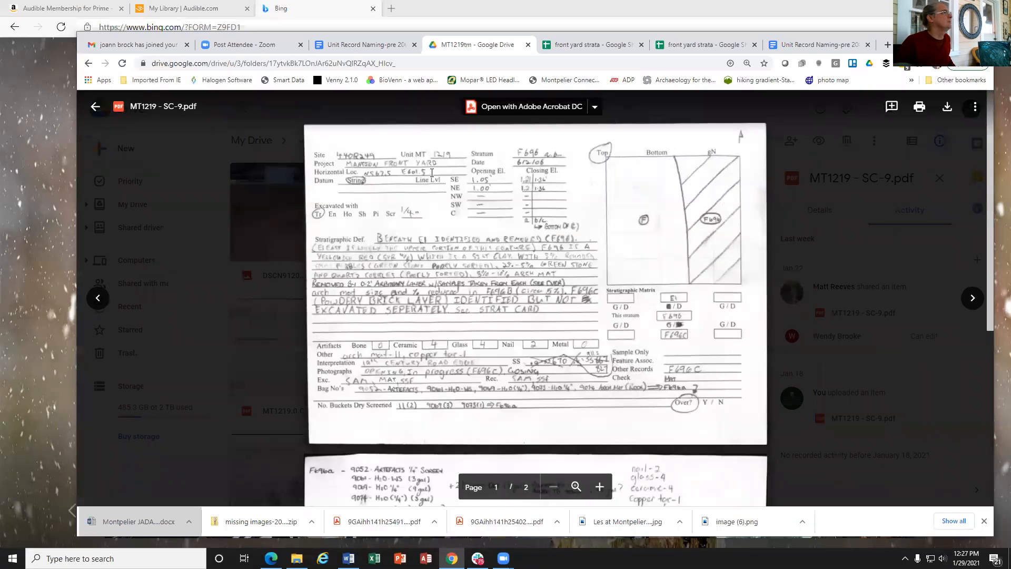
Switch to the front yard strata sheet and locate the MT1219 rows for feature 696.
{"action": "left_click", "coordinate": [587, 44]}
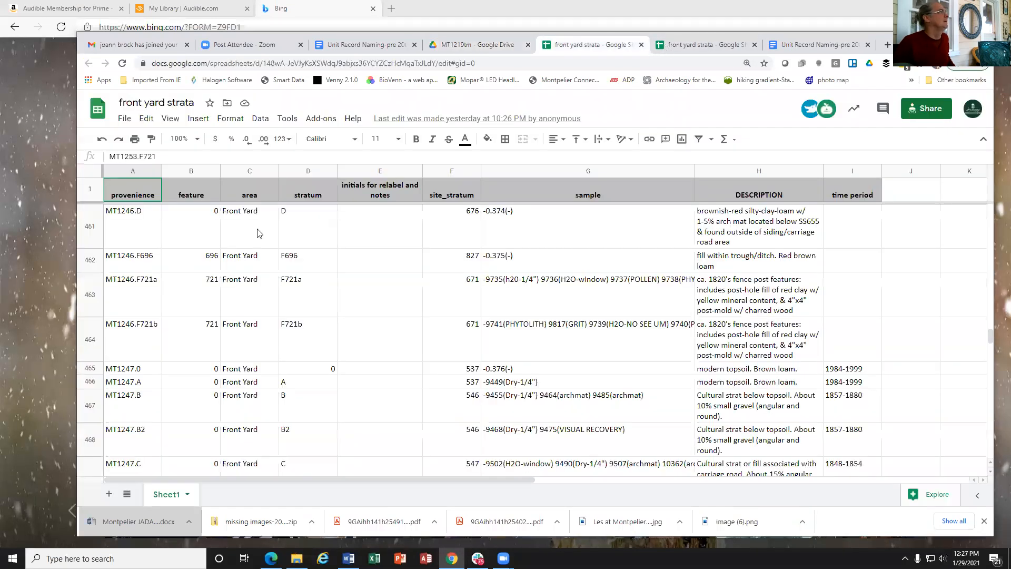
{"action": "scroll", "coordinate": [132, 305], "scroll_direction": "up", "scroll_amount": 4}
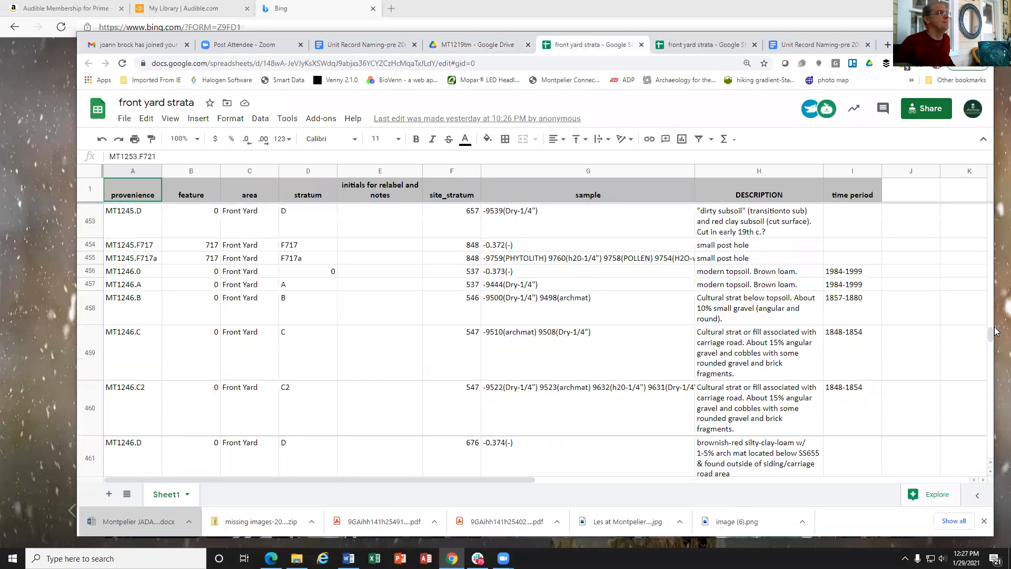
{"action": "left_click_drag", "start_coordinate": [991, 335], "coordinate": [993, 269]}
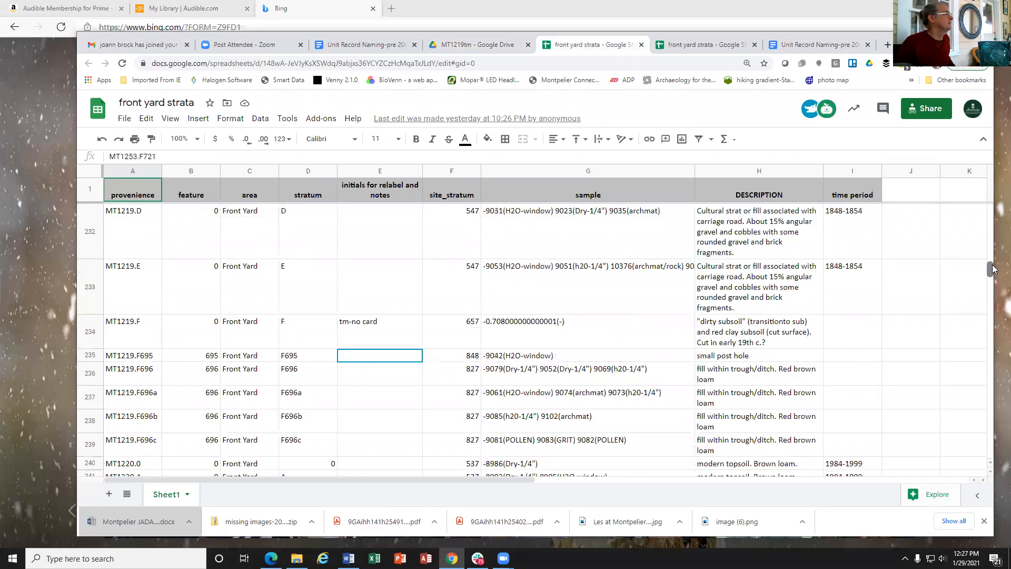
{"action": "scroll", "coordinate": [152, 420], "scroll_direction": "down", "scroll_amount": 1}
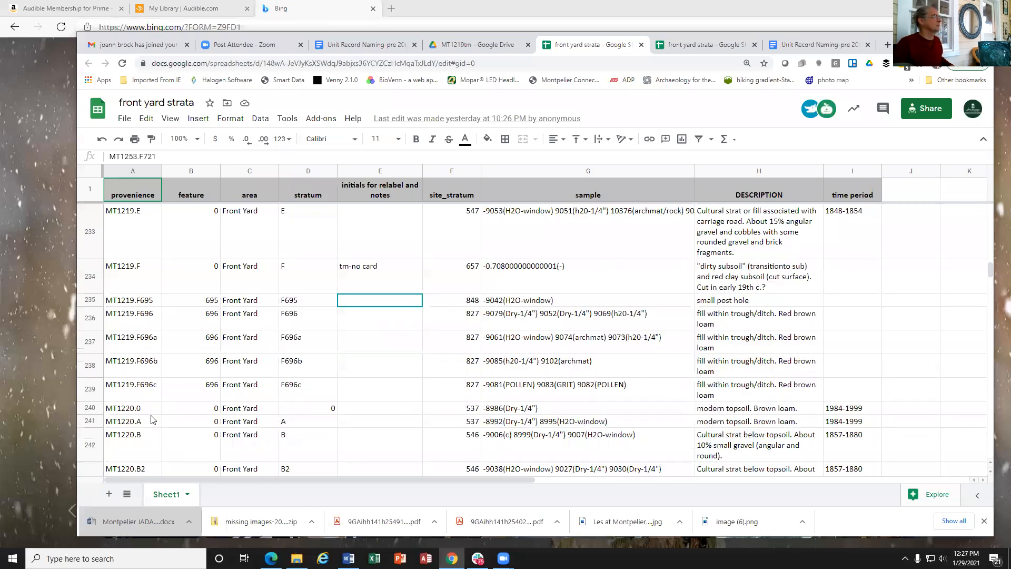
Check the MT1219.F696a, F696b and F696c entries in the provenience column.
{"action": "left_click", "coordinate": [148, 346]}
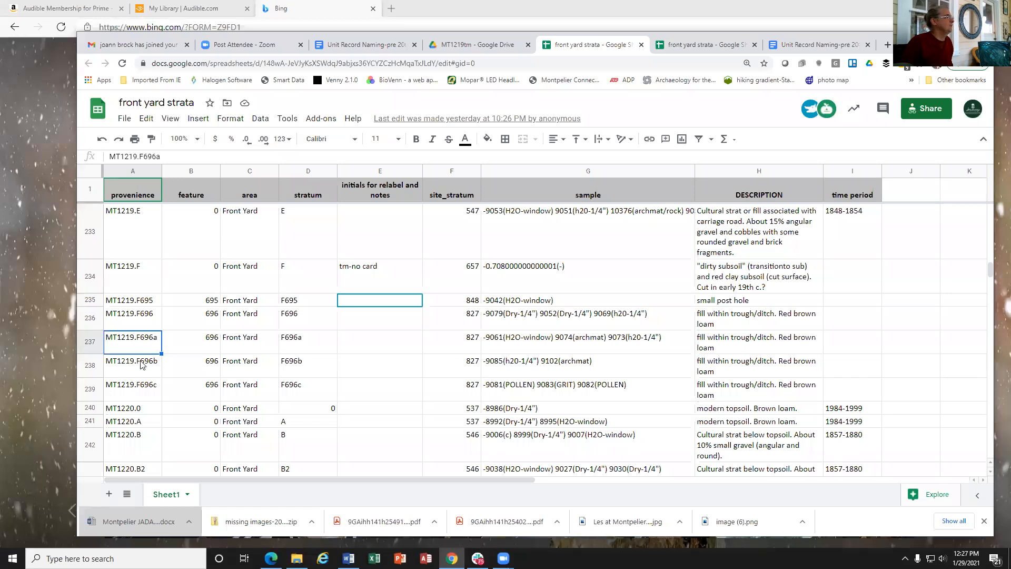
{"action": "left_click", "coordinate": [141, 372]}
{"action": "left_click", "coordinate": [152, 339]}
{"action": "left_click", "coordinate": [150, 364]}
{"action": "left_click", "coordinate": [150, 388]}
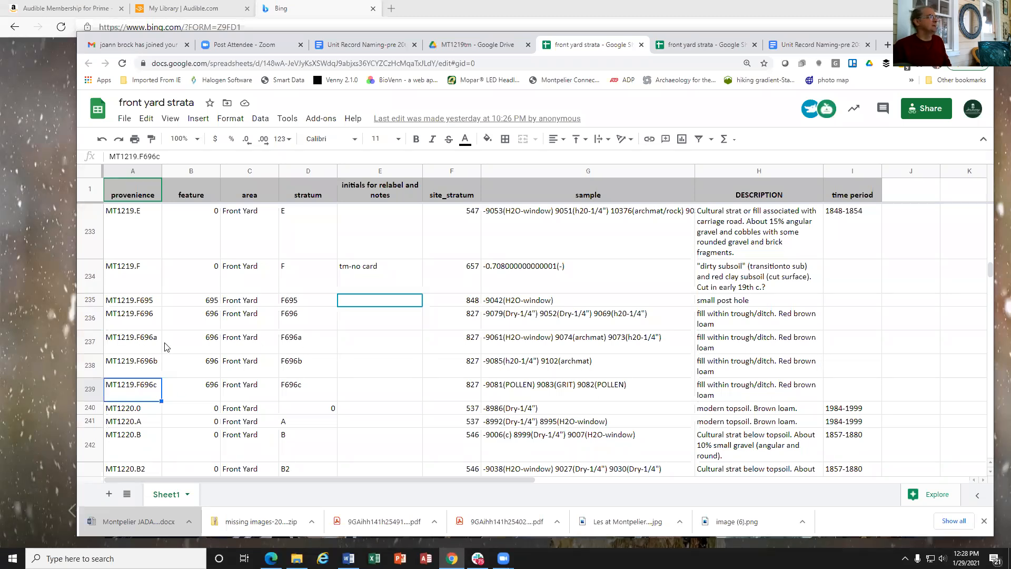
{"action": "left_click", "coordinate": [137, 345]}
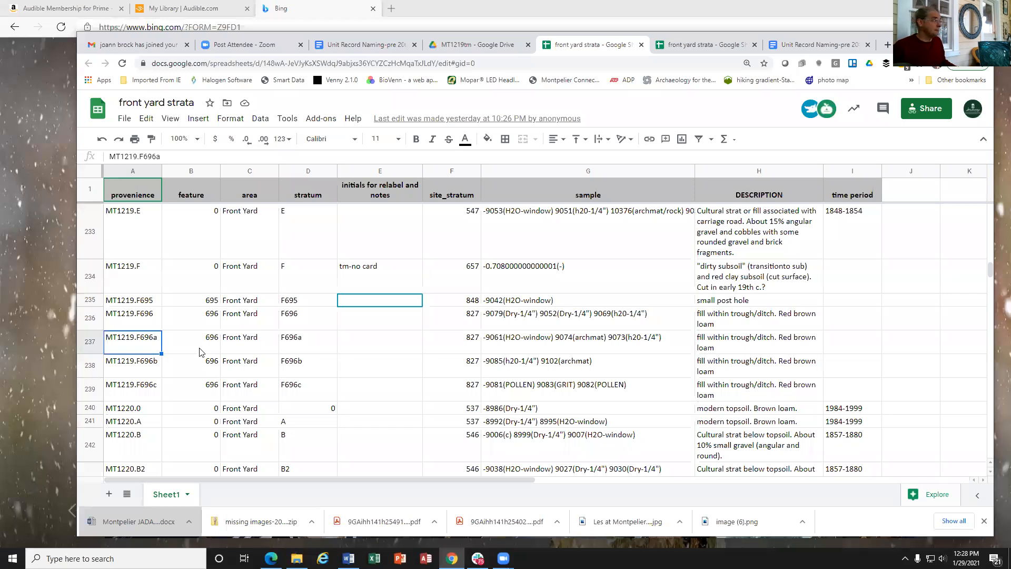
Return to Drive, close the SC-9 card preview, and look through the files in the MT1219tm folder.
{"action": "left_click", "coordinate": [473, 48]}
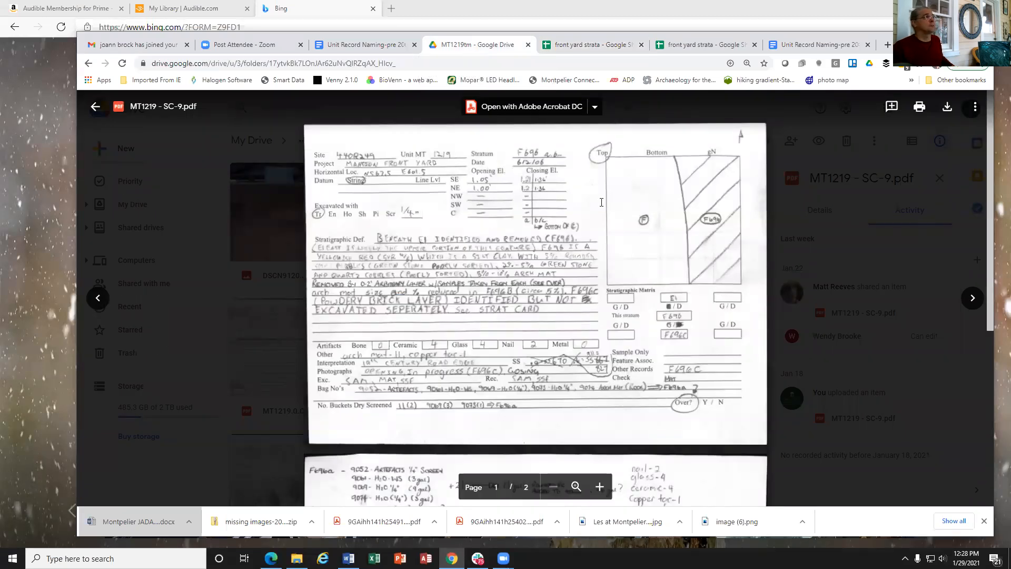
{"action": "left_click", "coordinate": [778, 197]}
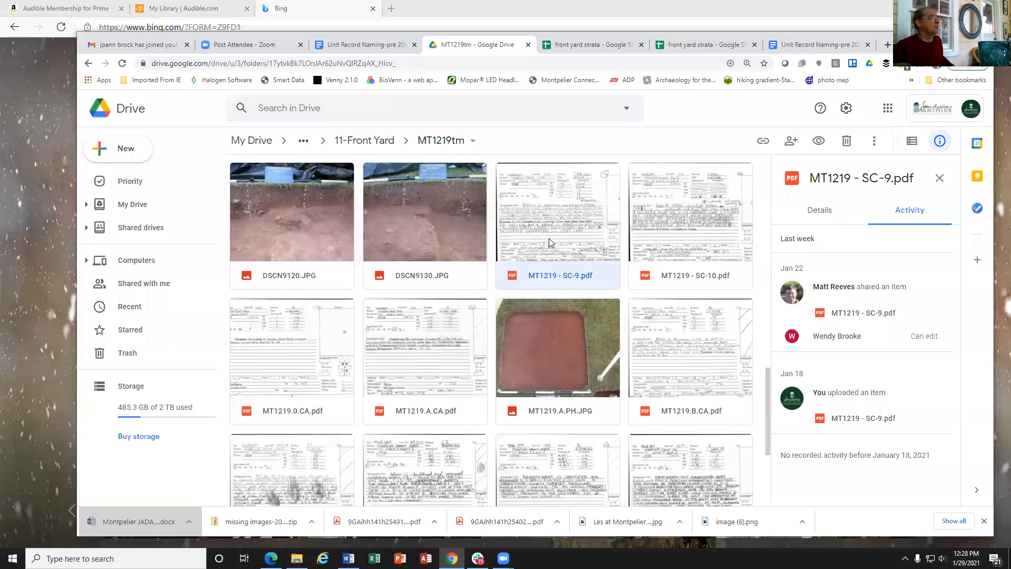
{"action": "scroll", "coordinate": [549, 238], "scroll_direction": "down", "scroll_amount": 3}
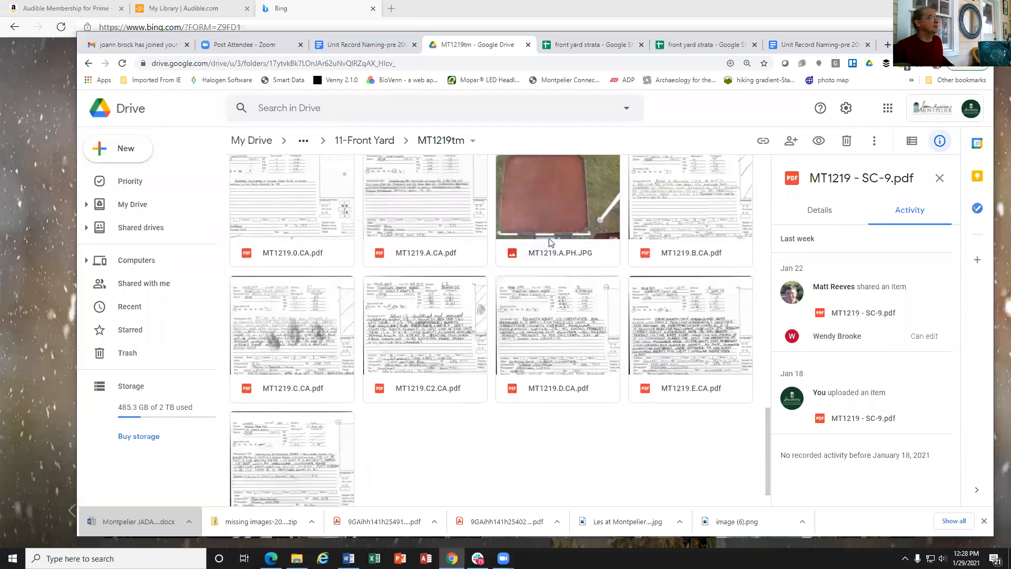
{"action": "scroll", "coordinate": [549, 242], "scroll_direction": "down", "scroll_amount": 1}
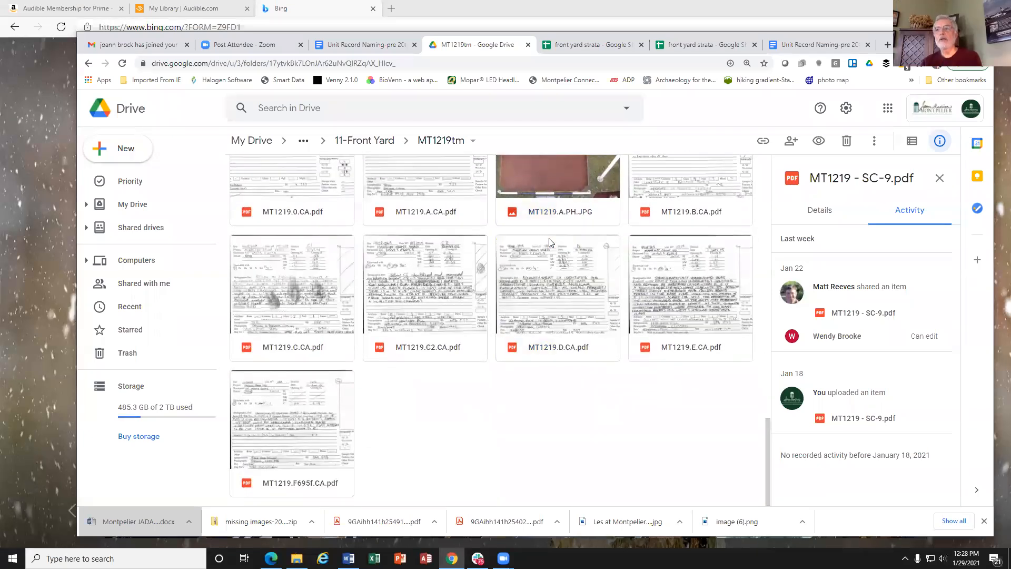
{"action": "scroll", "coordinate": [549, 242], "scroll_direction": "up", "scroll_amount": 15}
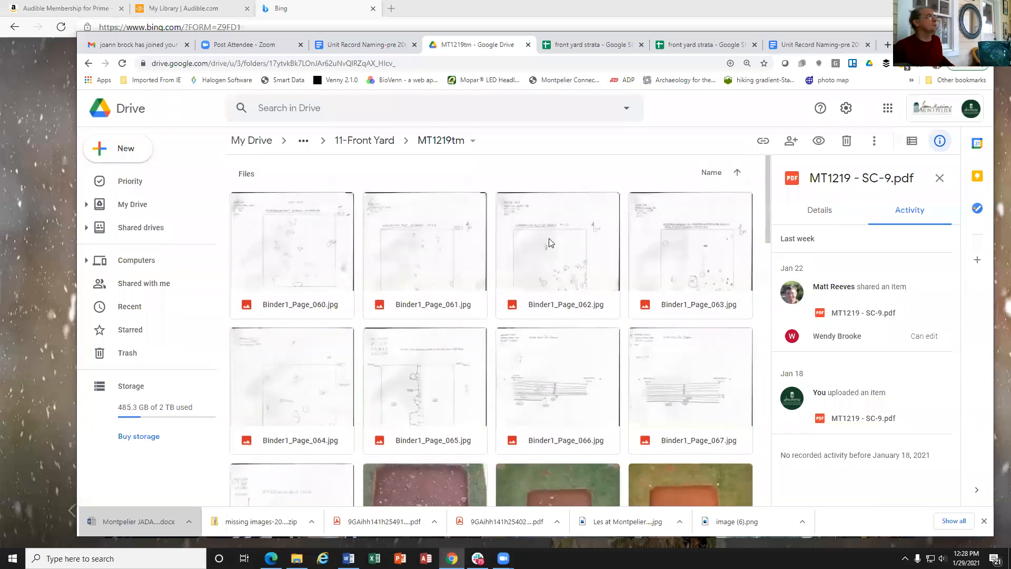
{"action": "scroll", "coordinate": [549, 242], "scroll_direction": "down", "scroll_amount": 12}
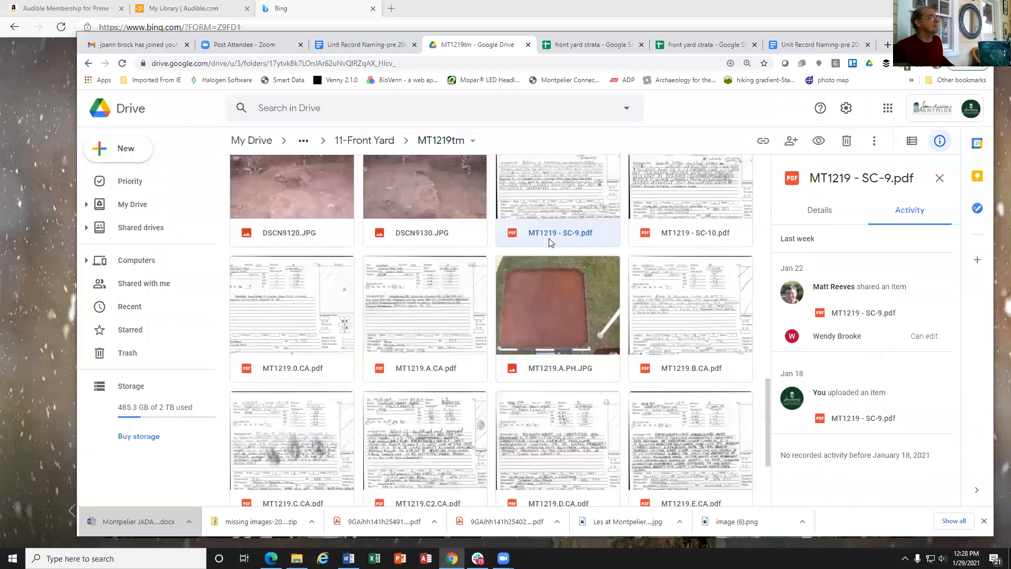
{"action": "scroll", "coordinate": [549, 242], "scroll_direction": "down", "scroll_amount": 3}
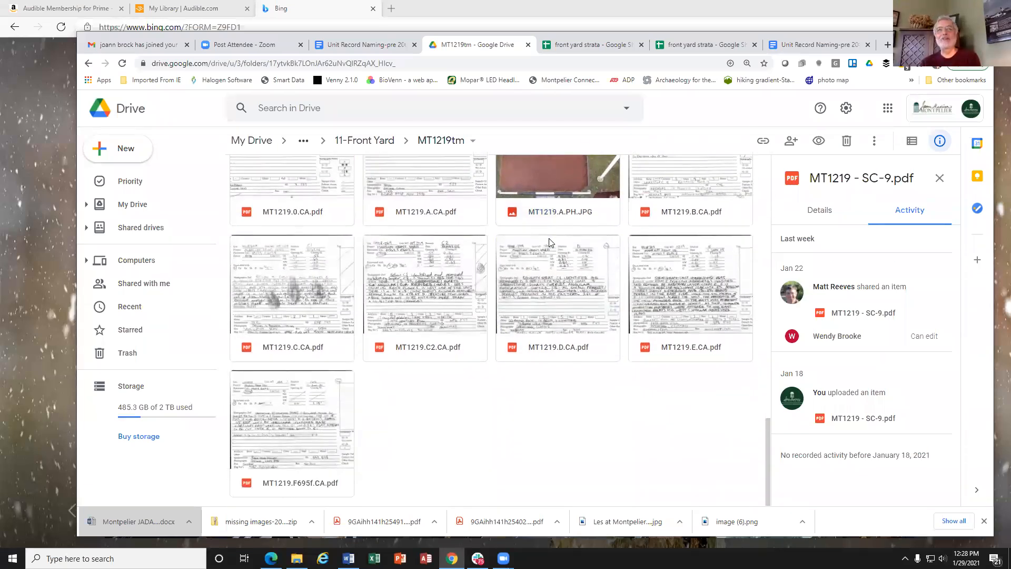
Make a copy of MT1219 - SC-9.pdf in the MT1219tm folder.
{"action": "scroll", "coordinate": [549, 243], "scroll_direction": "up", "scroll_amount": 6}
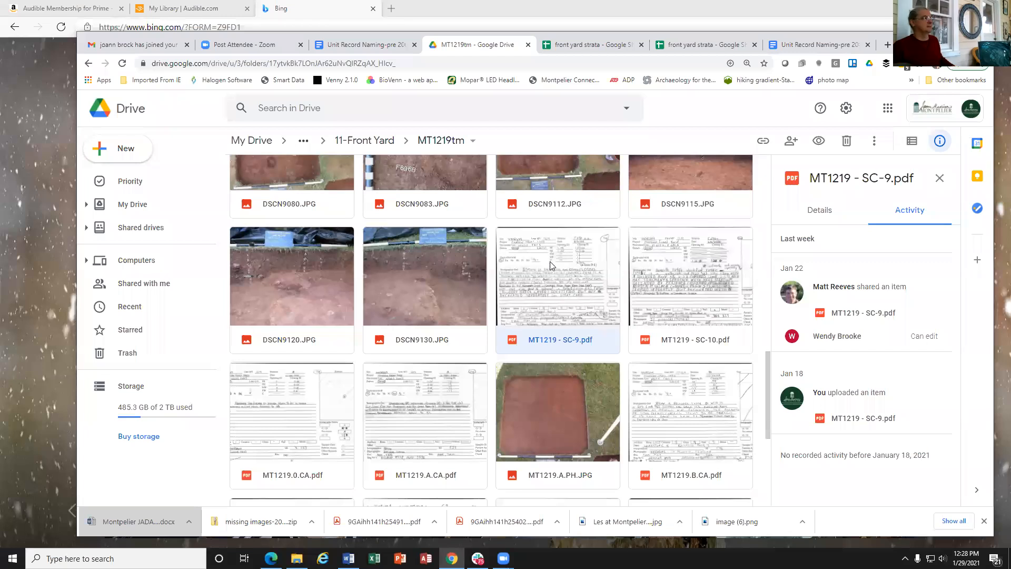
{"action": "right_click", "coordinate": [549, 280]}
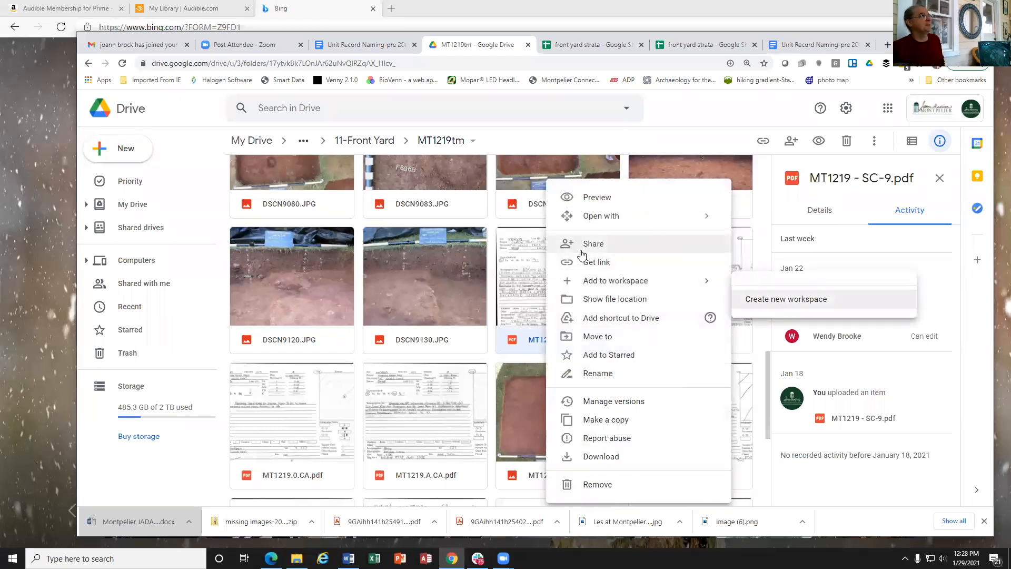
{"action": "left_click", "coordinate": [619, 420]}
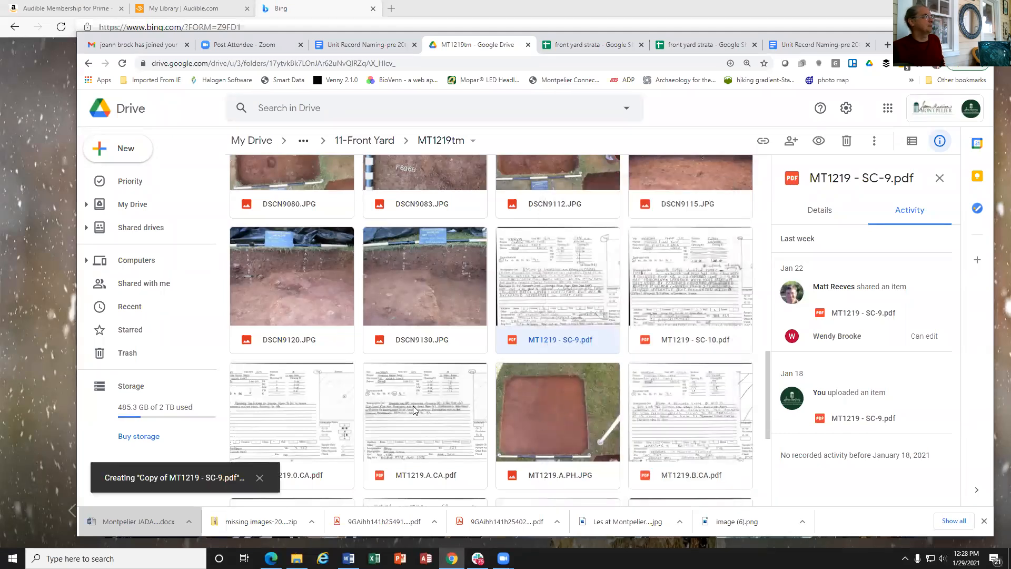
Open the copy of MT1219 - SC-9.pdf and rename it as MT129.F696a.CA.pdf.
{"action": "scroll", "coordinate": [503, 355], "scroll_direction": "down", "scroll_amount": 3}
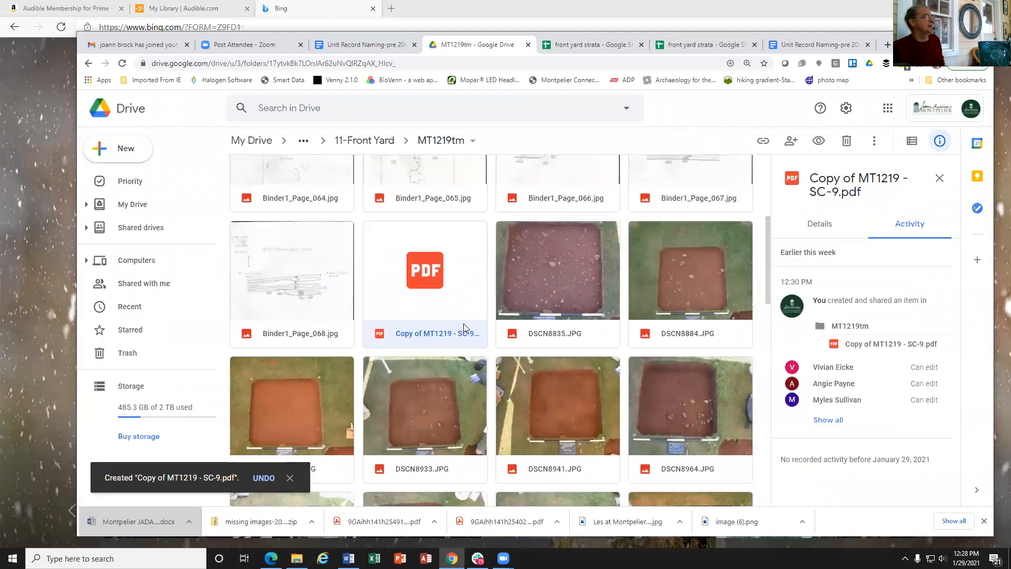
{"action": "right_click", "coordinate": [407, 291]}
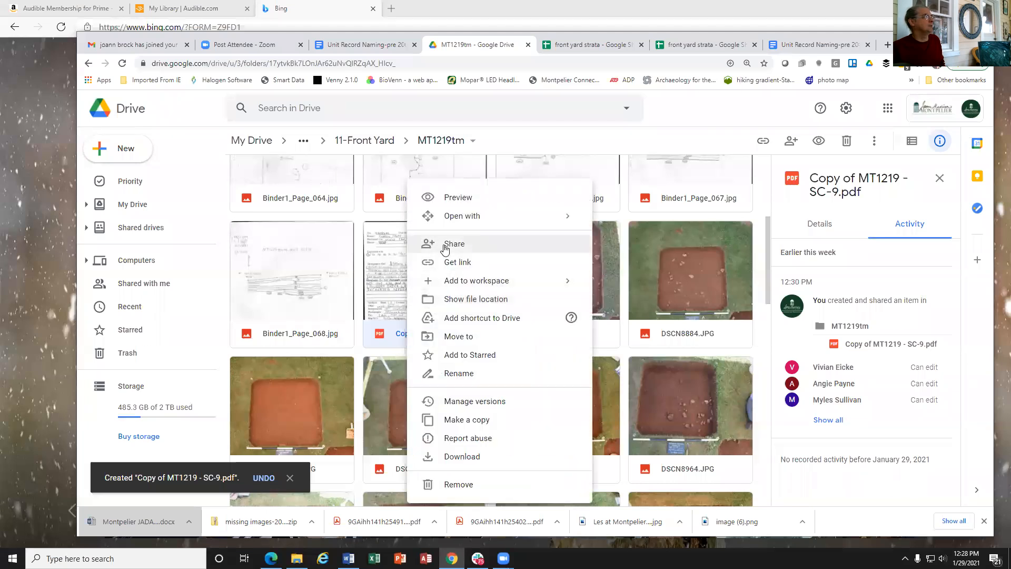
{"action": "double_click", "coordinate": [385, 275]}
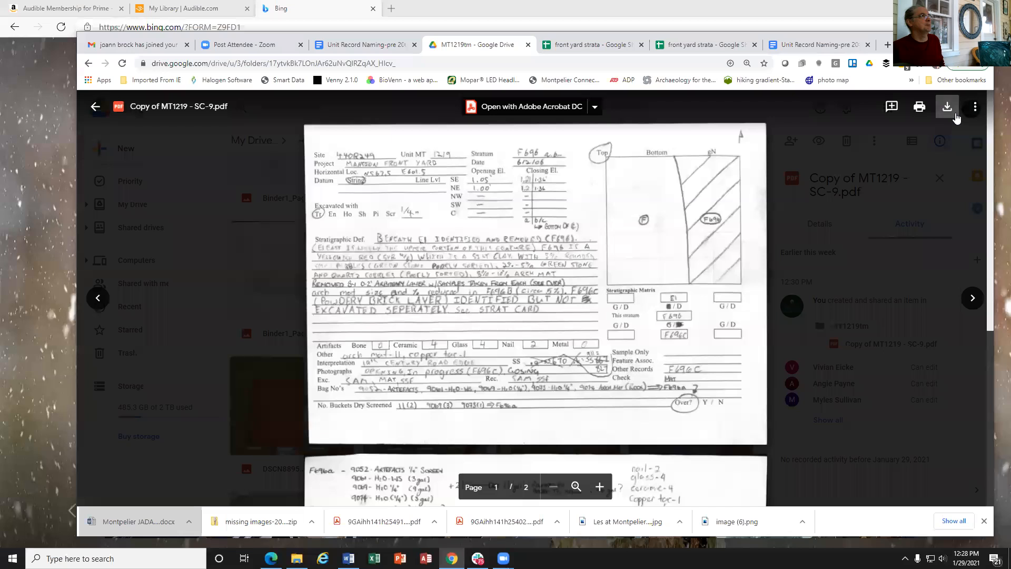
{"action": "left_click", "coordinate": [974, 107]}
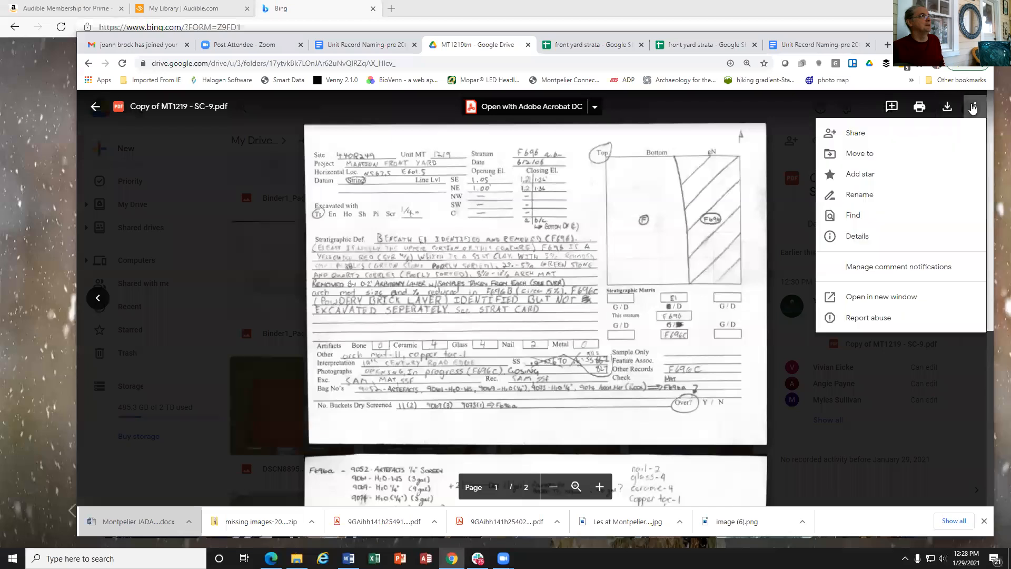
{"action": "left_click", "coordinate": [873, 194]}
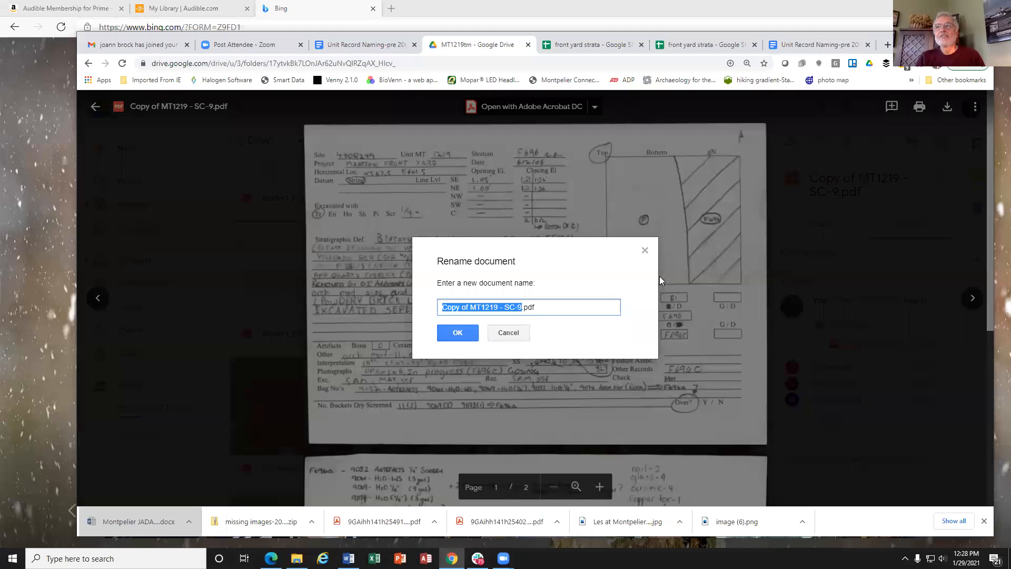
{"action": "type", "text": "MT129"}
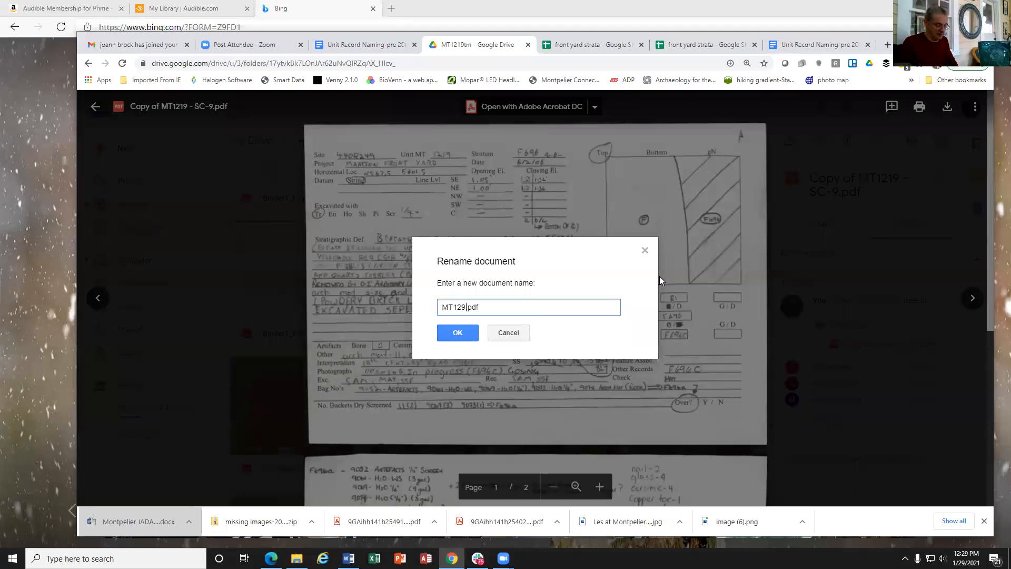
{"action": "type", "text": ".F"}
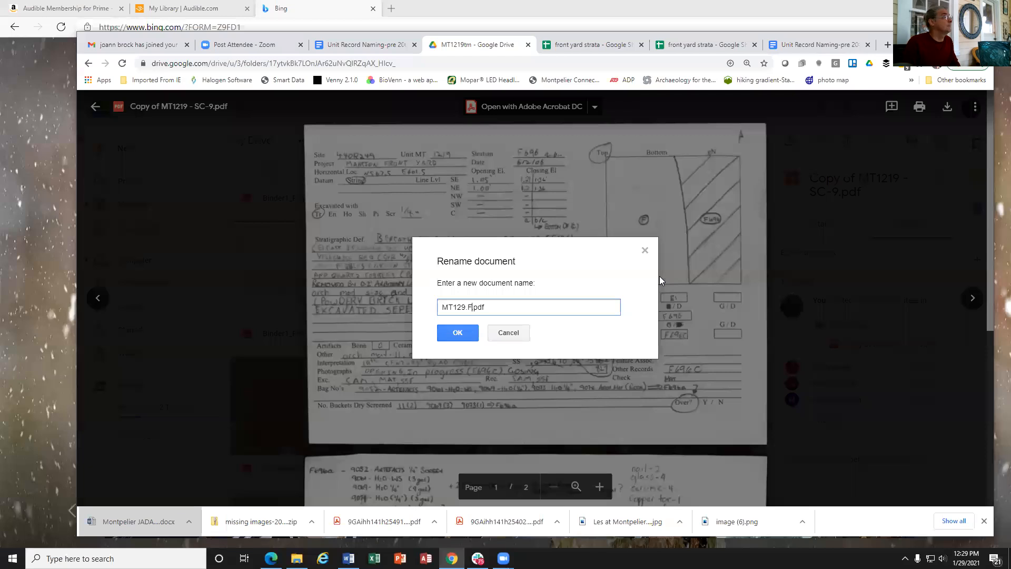
{"action": "type", "text": "696"}
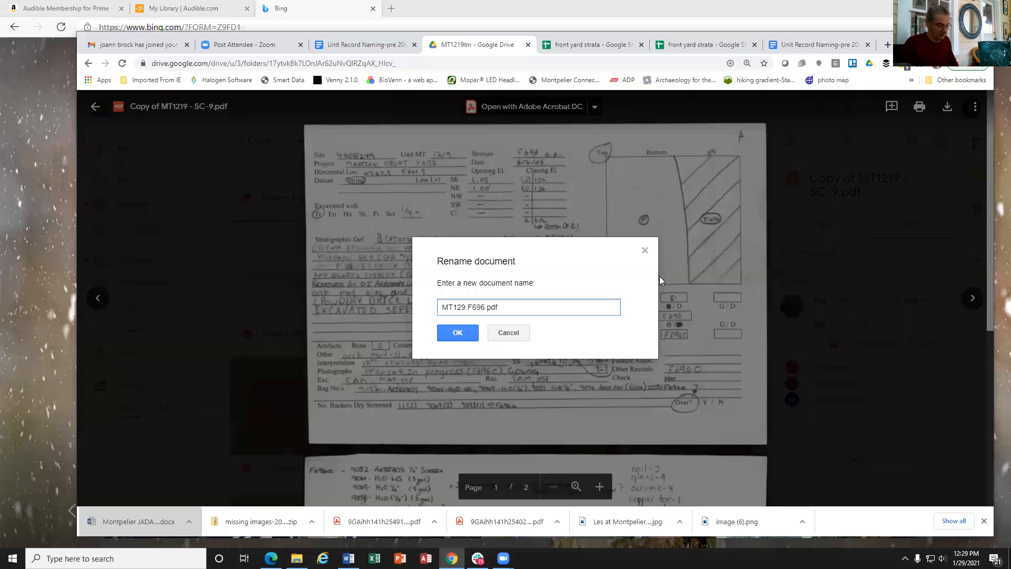
{"action": "type", "text": "a."}
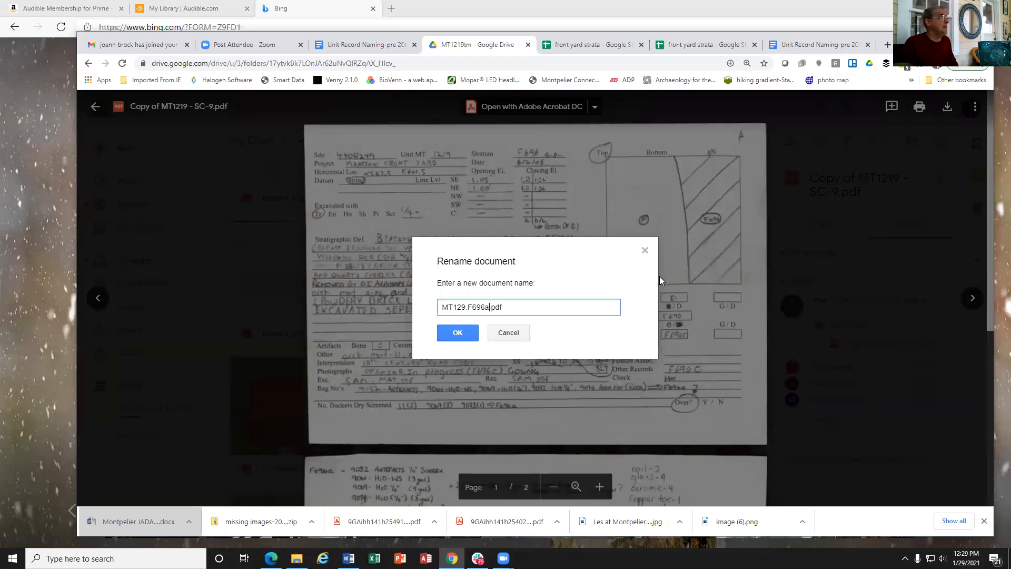
{"action": "type", "text": "CA."}
{"action": "key", "text": "Return"}
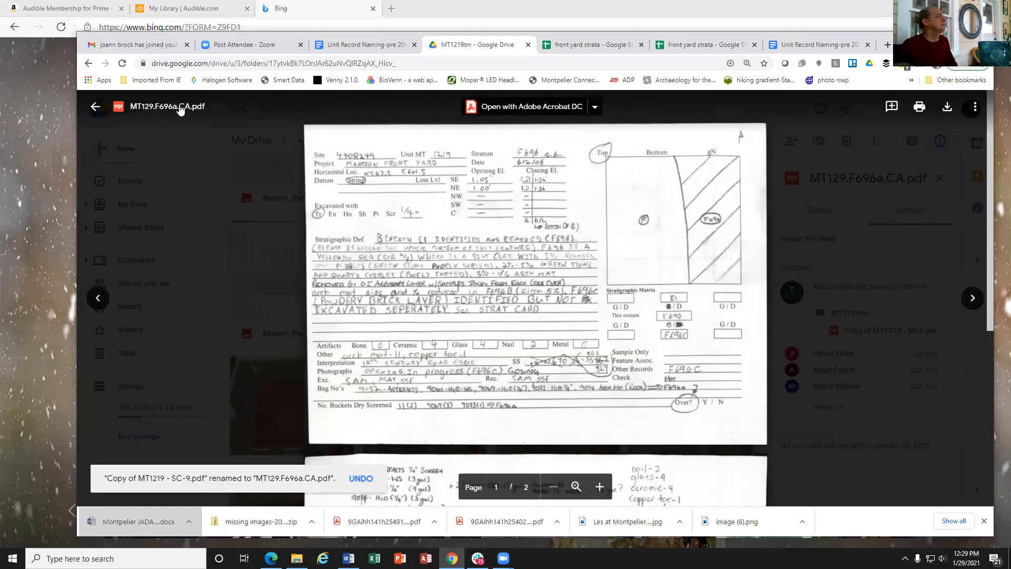
Correct the unit number in the copied card's file name by renaming it MT1219.F696a.CA.pdf, and close its preview.
{"action": "left_click", "coordinate": [975, 107]}
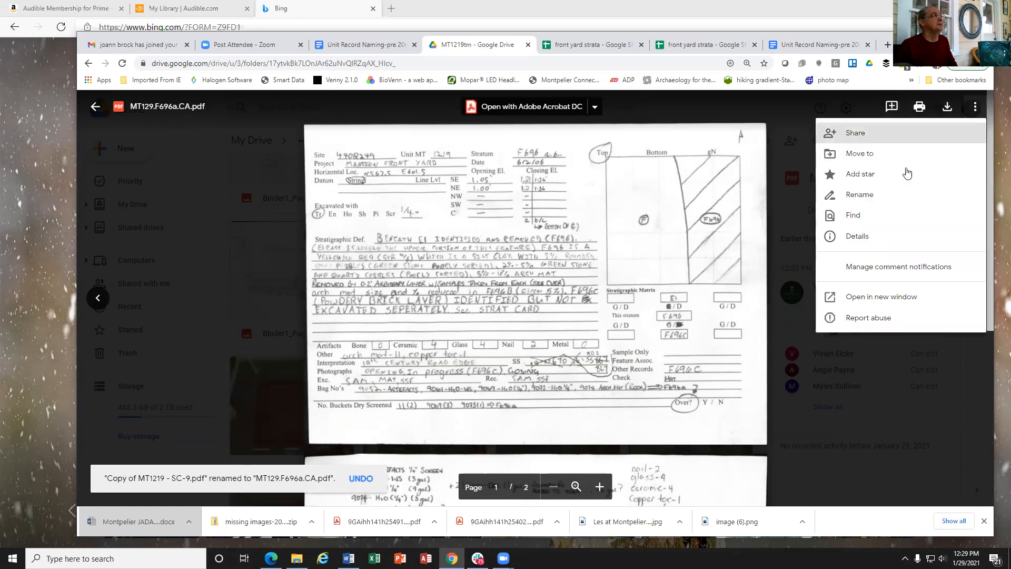
{"action": "left_click", "coordinate": [860, 194]}
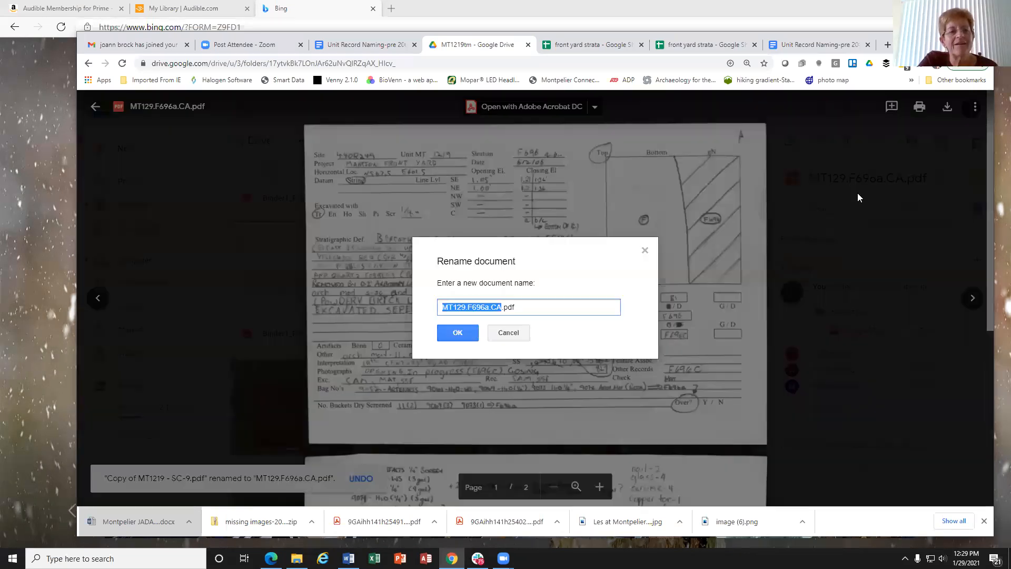
{"action": "left_click", "coordinate": [463, 305]}
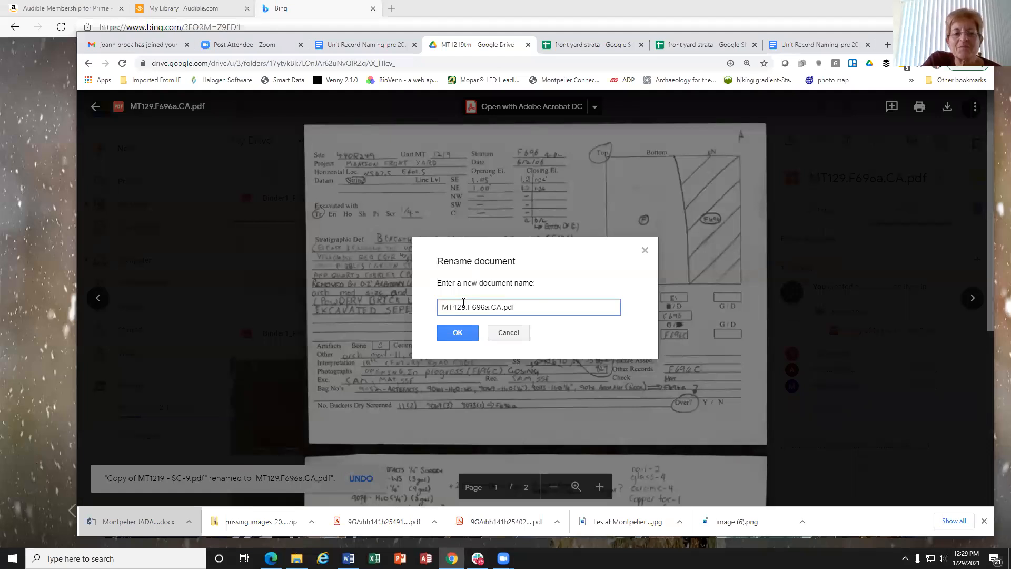
{"action": "type", "text": "1"}
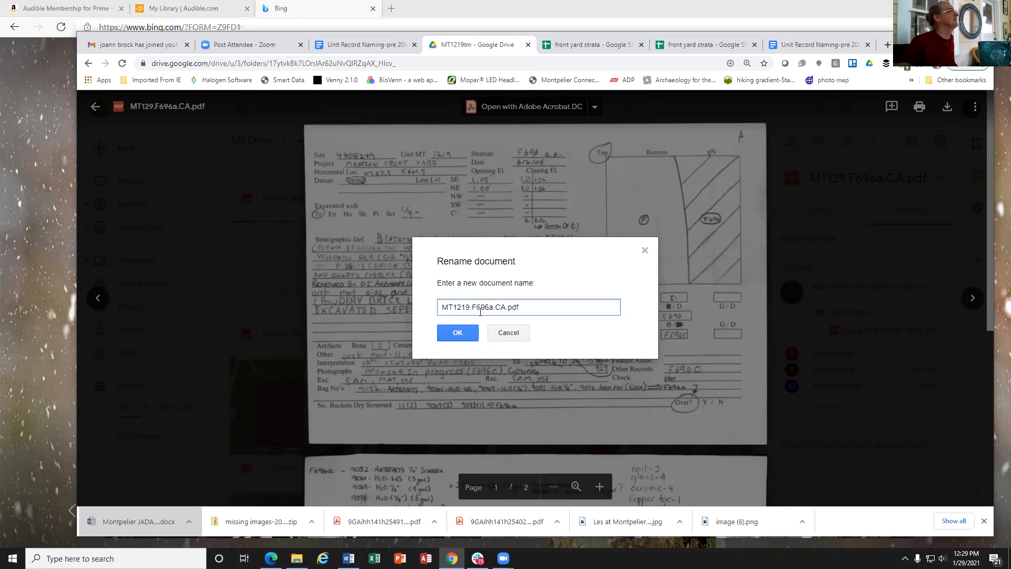
{"action": "left_click", "coordinate": [458, 333]}
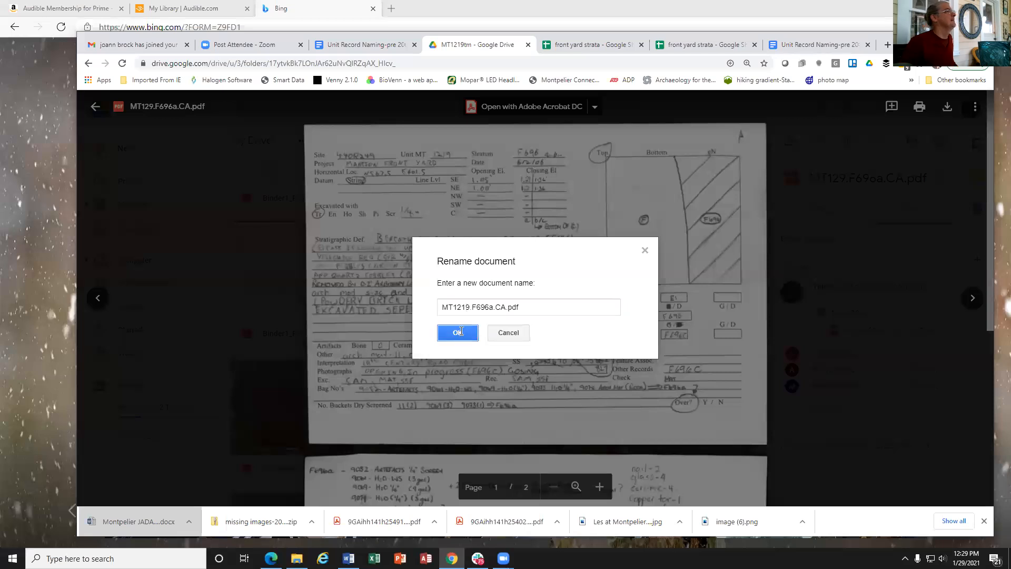
{"action": "left_click", "coordinate": [784, 318]}
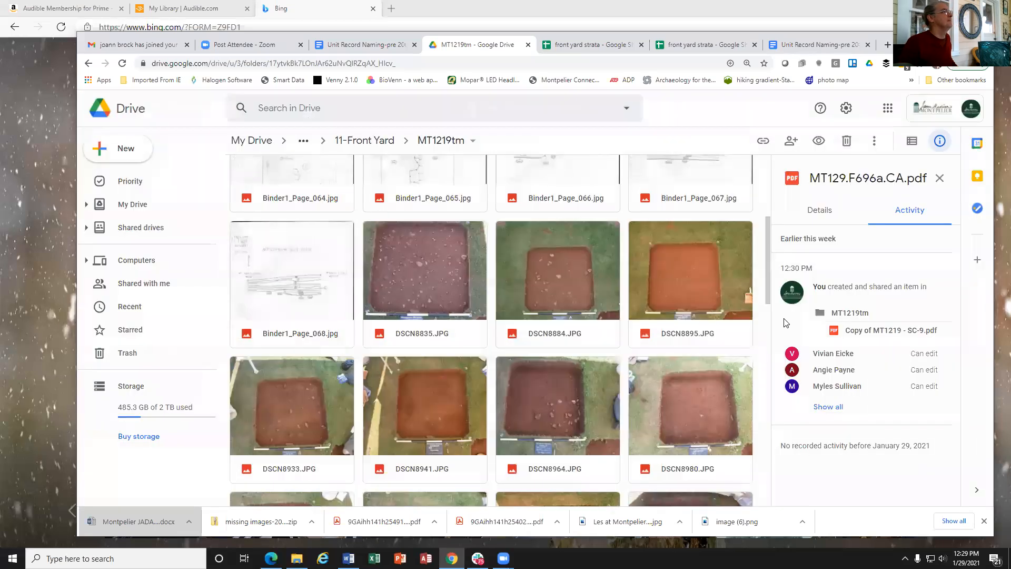
Look through the MT1219tm folder for the renamed card and open the original MT1219 - SC-9.pdf.
{"action": "scroll", "coordinate": [479, 283], "scroll_direction": "up", "scroll_amount": 4}
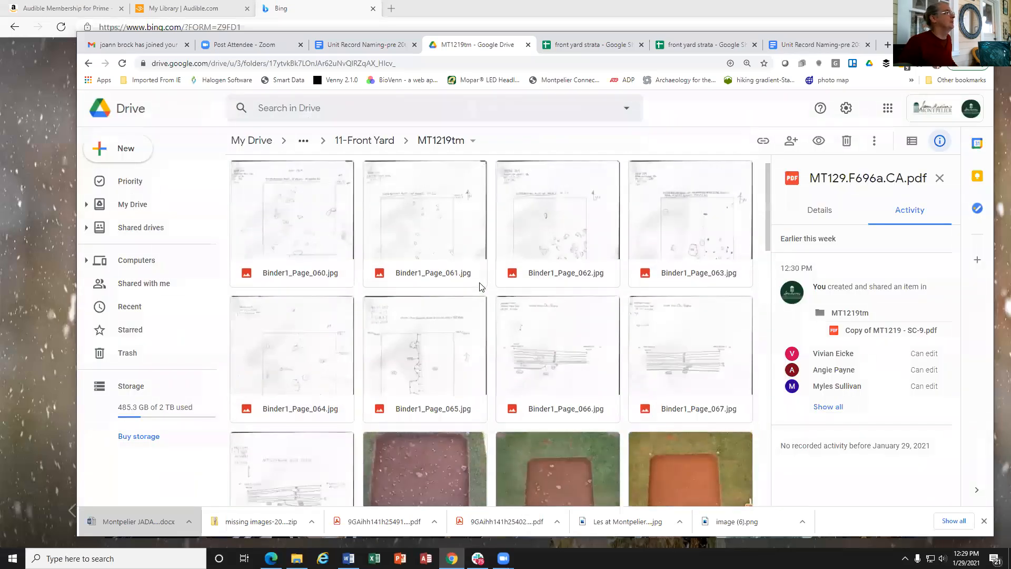
{"action": "scroll", "coordinate": [479, 283], "scroll_direction": "down", "scroll_amount": 10}
{"action": "scroll", "coordinate": [480, 287], "scroll_direction": "down", "scroll_amount": 5}
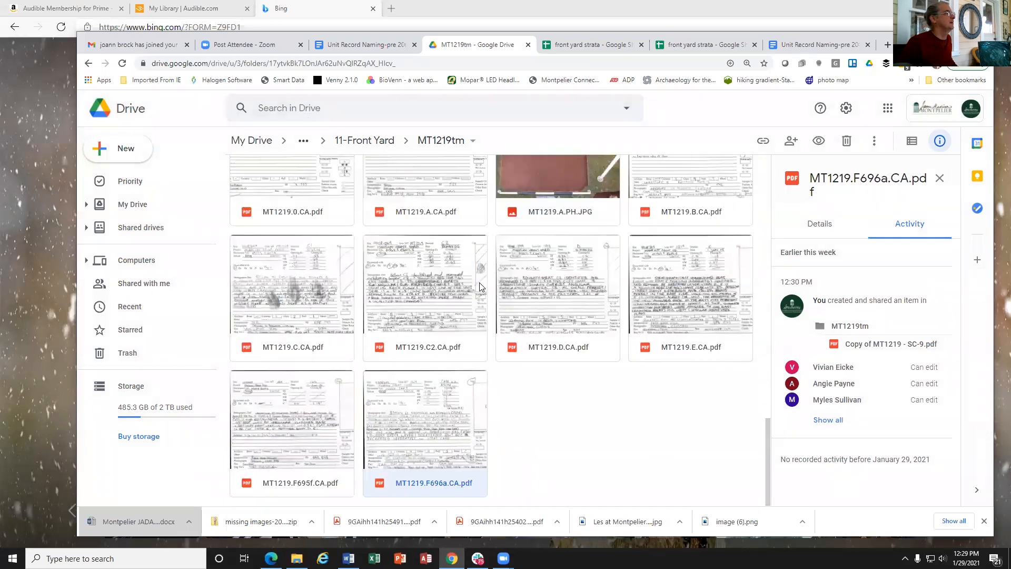
{"action": "scroll", "coordinate": [480, 287], "scroll_direction": "up", "scroll_amount": 1}
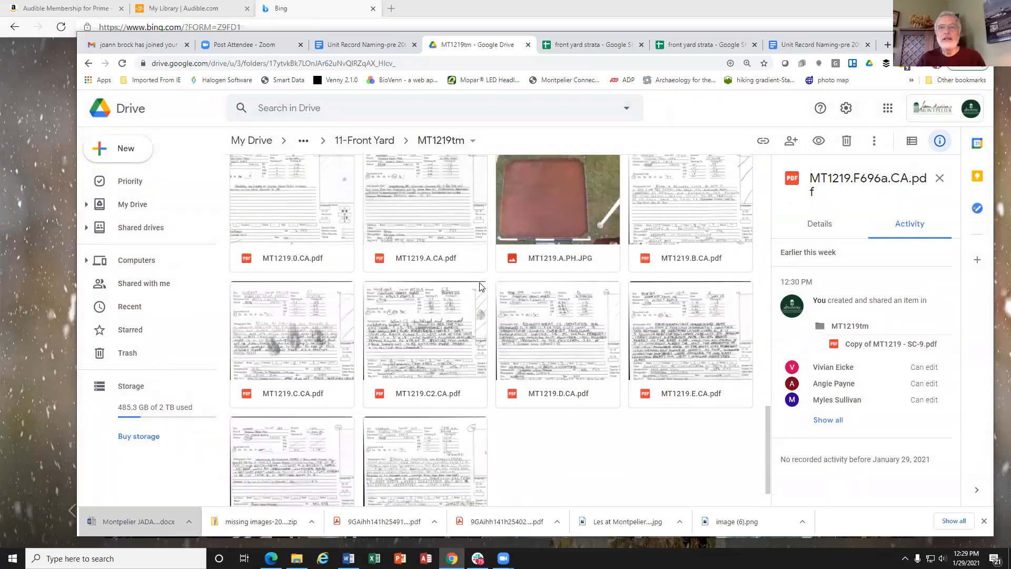
{"action": "scroll", "coordinate": [479, 287], "scroll_direction": "down", "scroll_amount": 1}
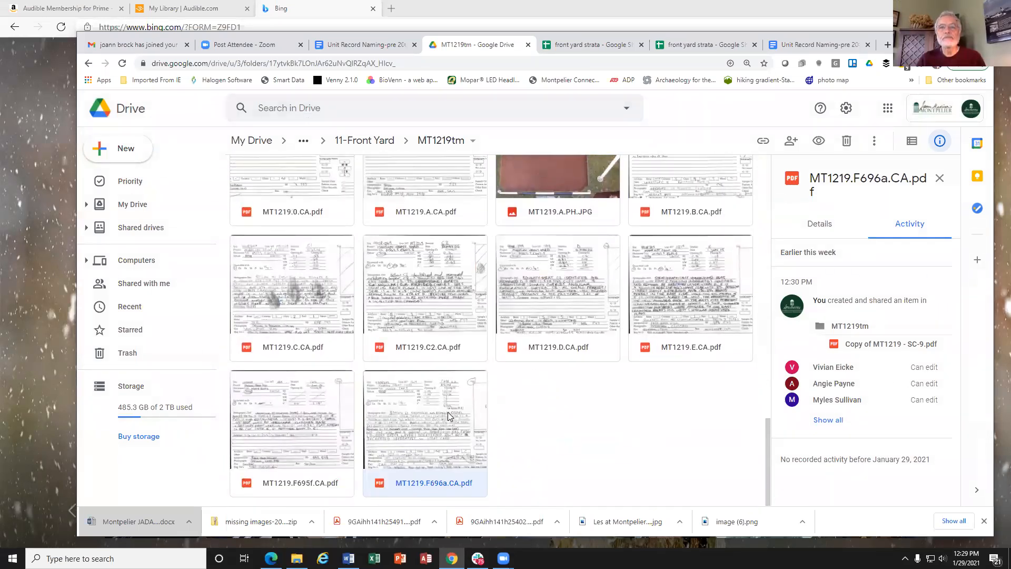
{"action": "scroll", "coordinate": [448, 412], "scroll_direction": "up", "scroll_amount": 4}
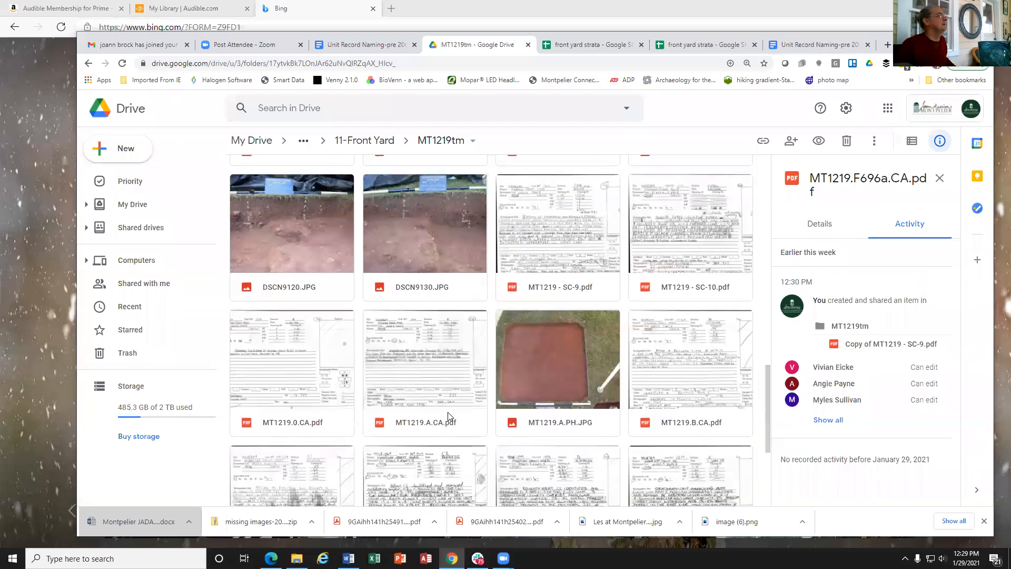
{"action": "scroll", "coordinate": [450, 416], "scroll_direction": "up", "scroll_amount": 1}
{"action": "left_click", "coordinate": [544, 282]}
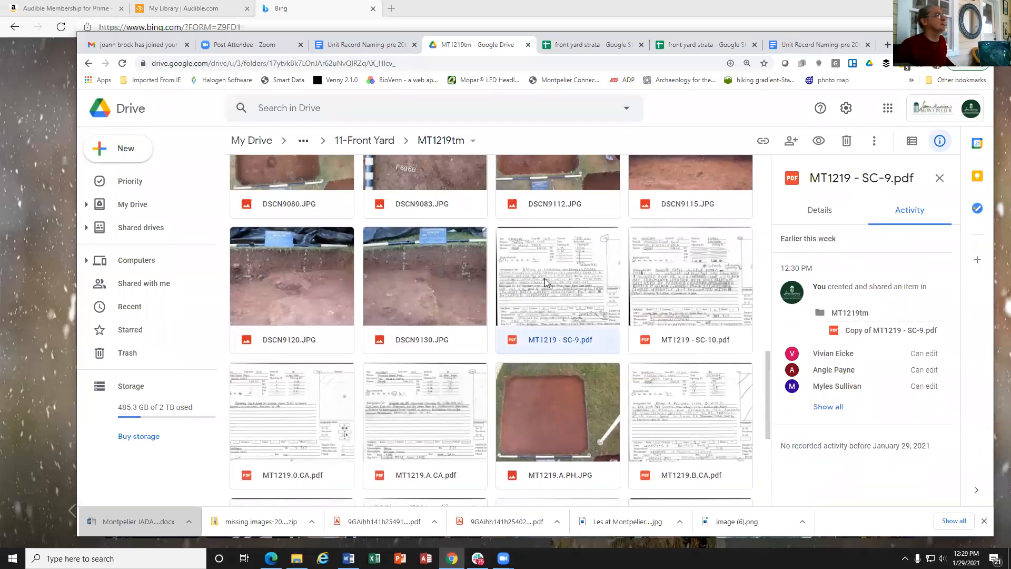
{"action": "double_click", "coordinate": [544, 278]}
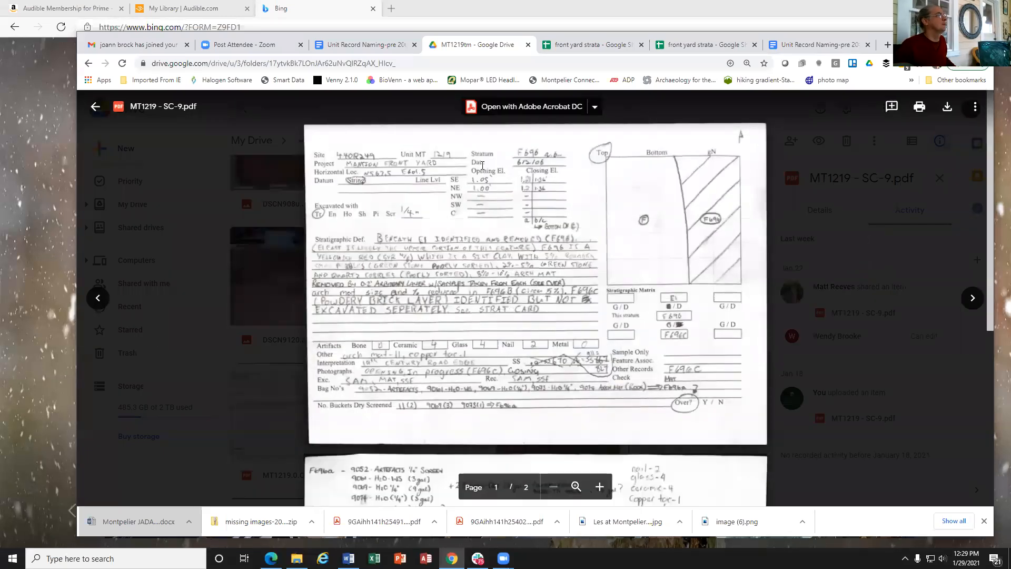
Rename MT1219 - SC-9.pdf as MT1219.F696b.CA.pdf and return to the MT1219tm folder.
{"action": "left_click", "coordinate": [977, 108]}
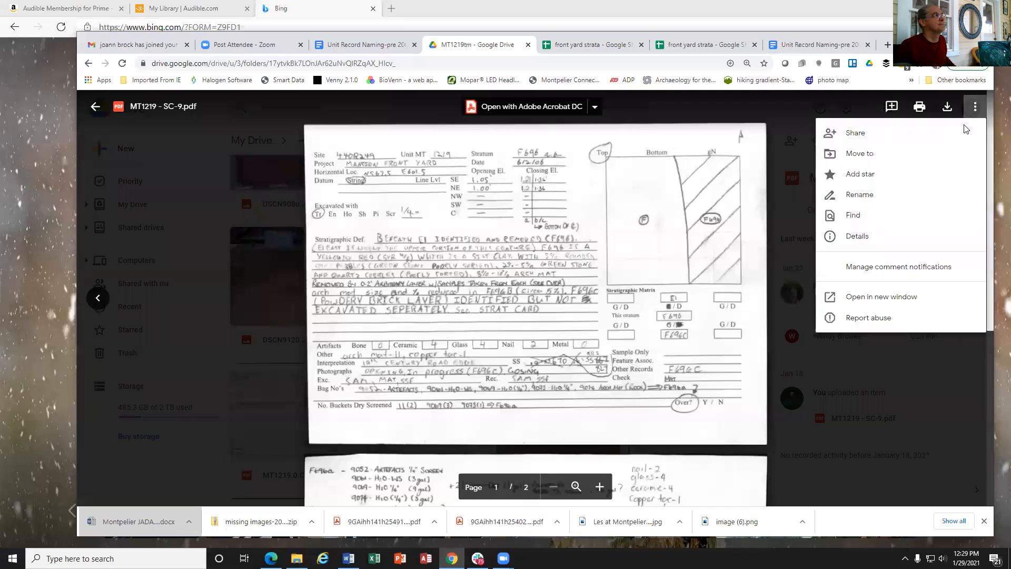
{"action": "left_click", "coordinate": [878, 193]}
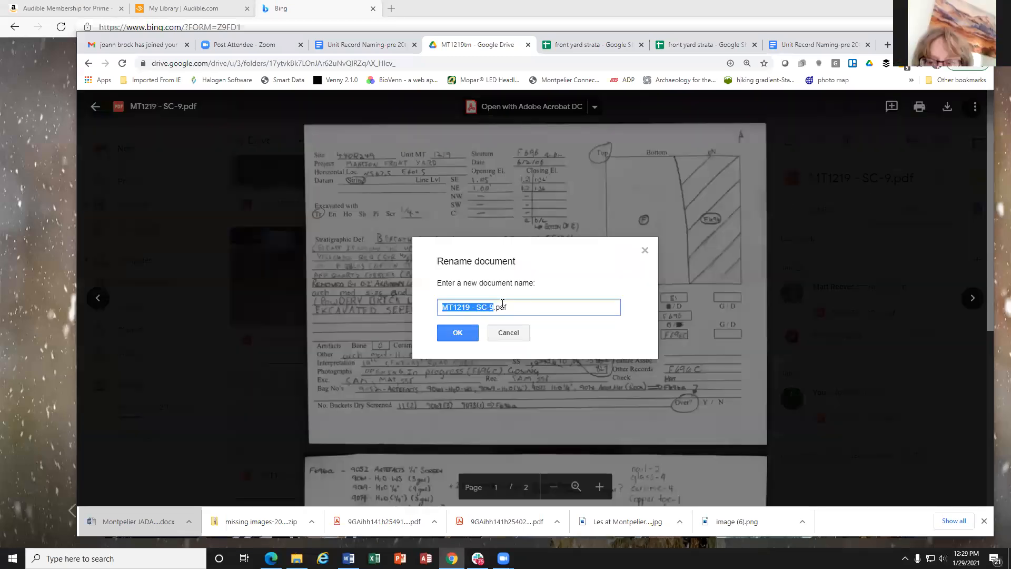
{"action": "left_click", "coordinate": [475, 306]}
{"action": "type", "text": ".E"}
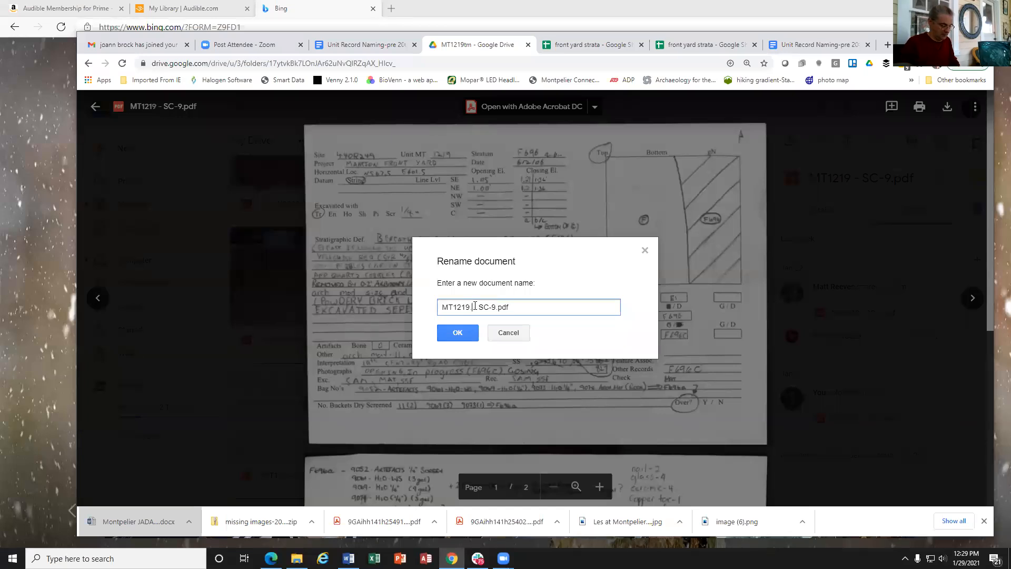
{"action": "type", "text": "696"}
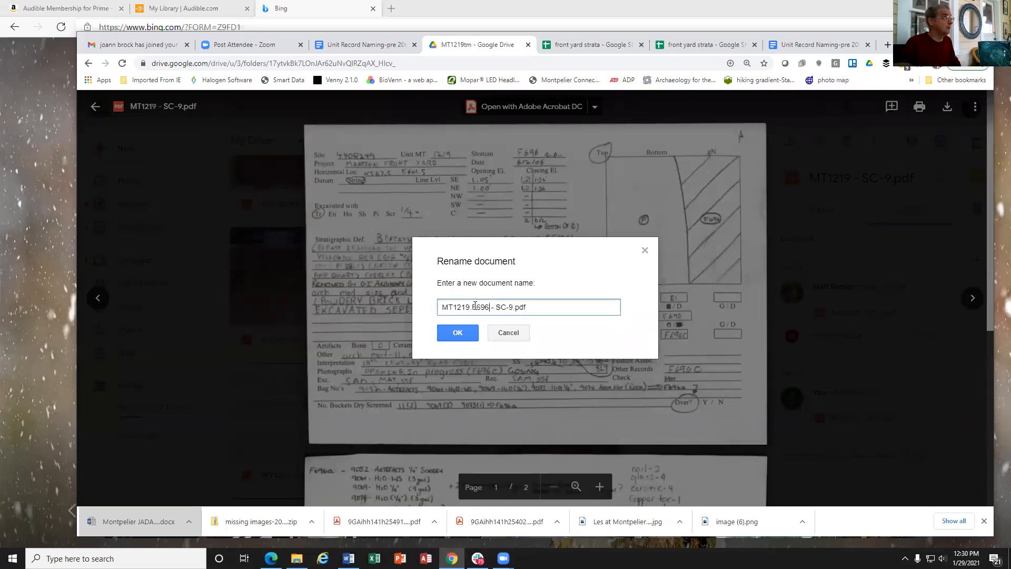
{"action": "type", "text": "b.CA"}
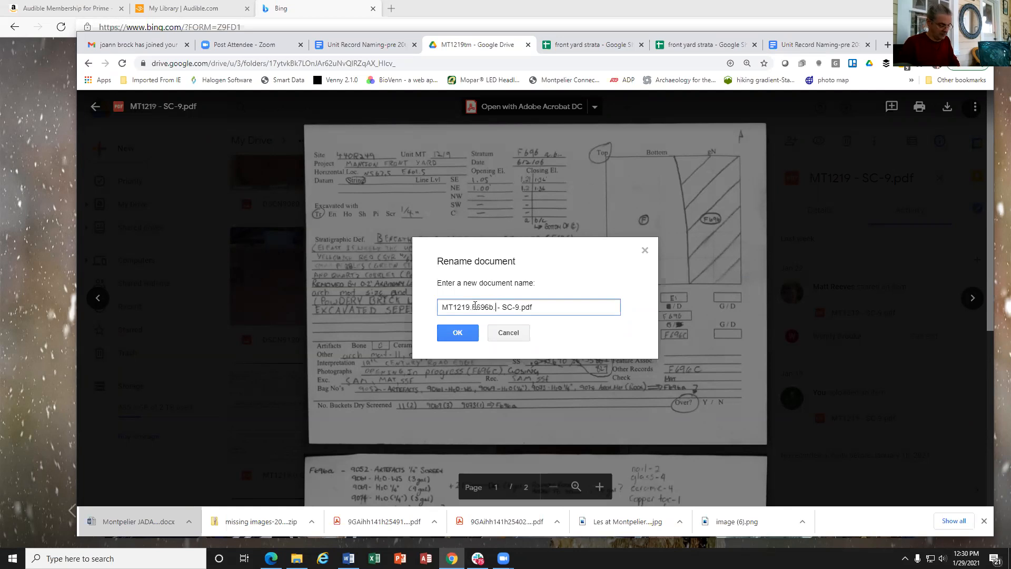
{"action": "key", "text": "Delete"}
{"action": "key", "text": "Delete"}
{"action": "key", "text": "Delete"}
{"action": "key", "text": "Delete"}
{"action": "key", "text": "Delete"}
{"action": "key", "text": "Delete"}
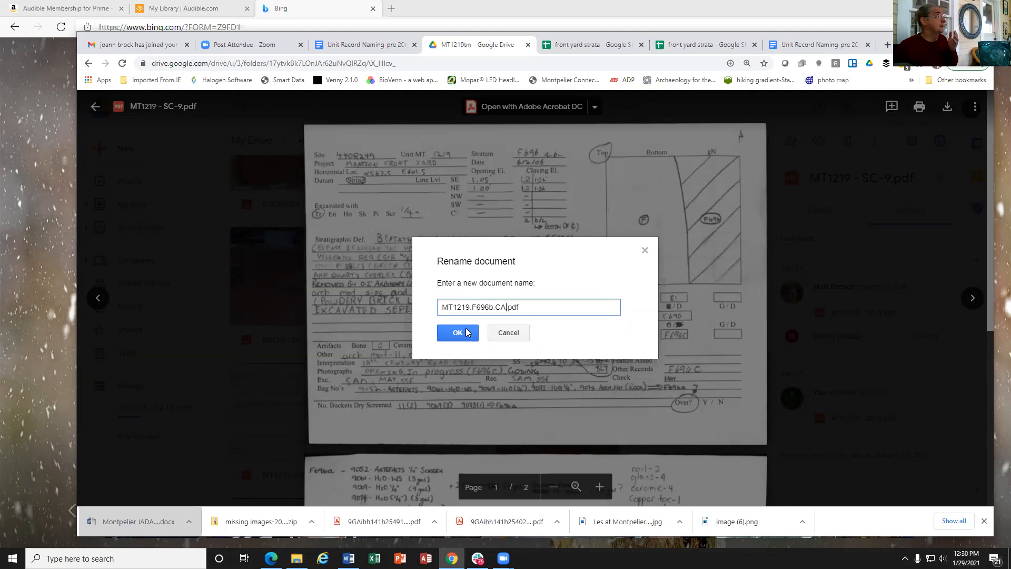
{"action": "left_click", "coordinate": [457, 332]}
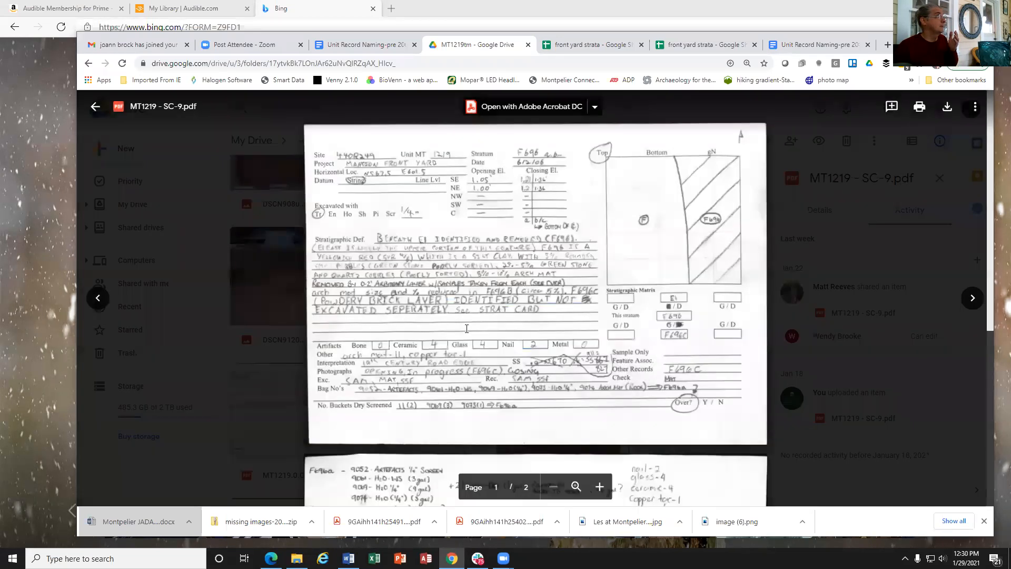
{"action": "left_click", "coordinate": [773, 291]}
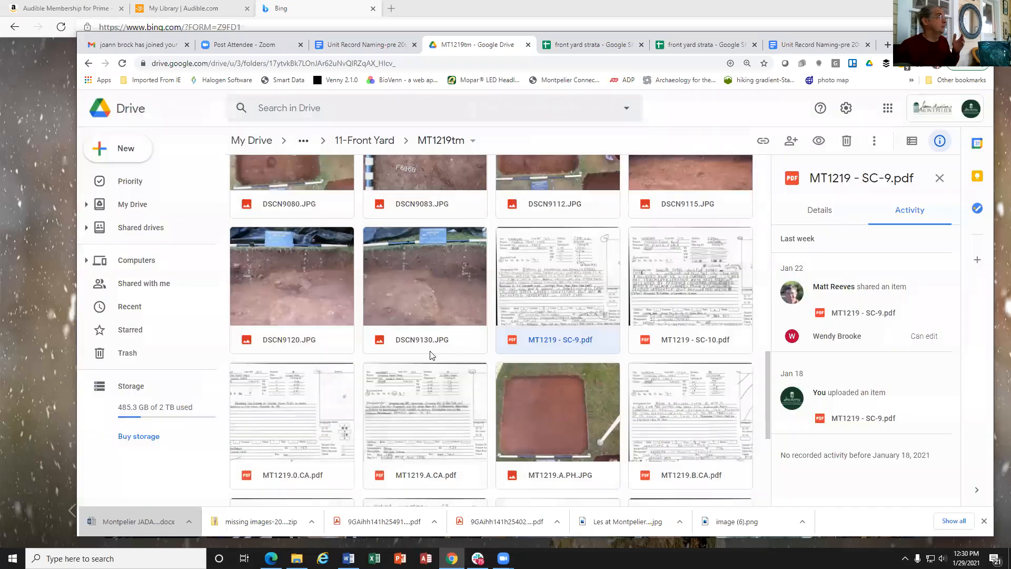
{"action": "scroll", "coordinate": [431, 354], "scroll_direction": "down", "scroll_amount": 5}
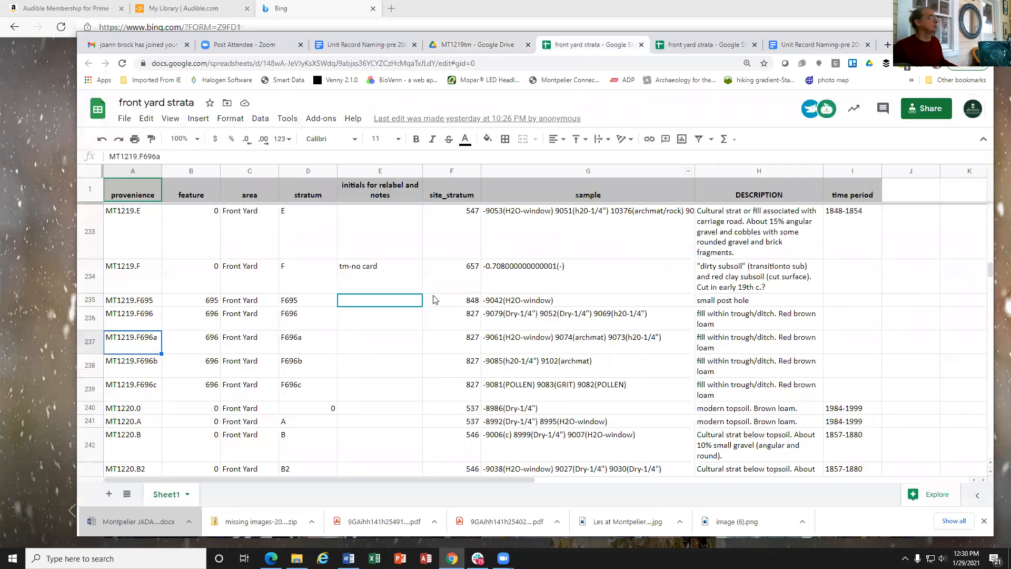
In the front yard strata sheet, enter the note "TM-made a copy of the same card for these three strata" for MT1219.F696a.
{"action": "left_click", "coordinate": [347, 346]}
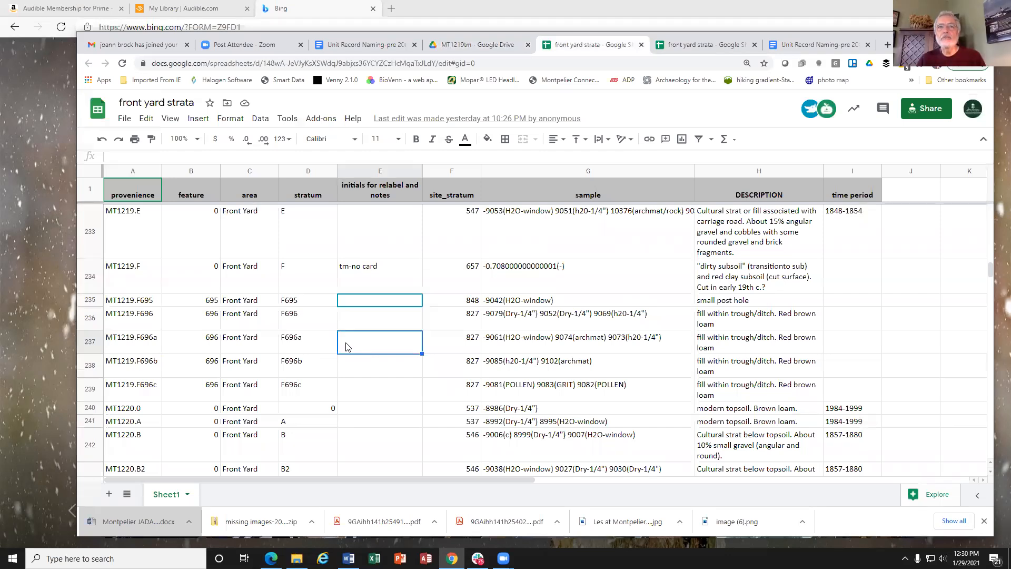
{"action": "type", "text": "TM"}
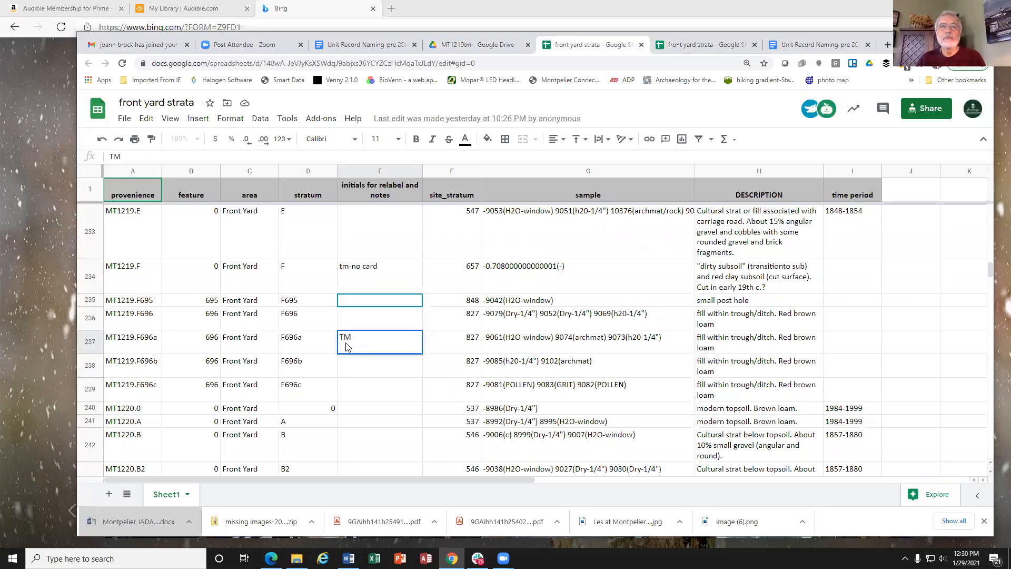
{"action": "type", "text": "-"}
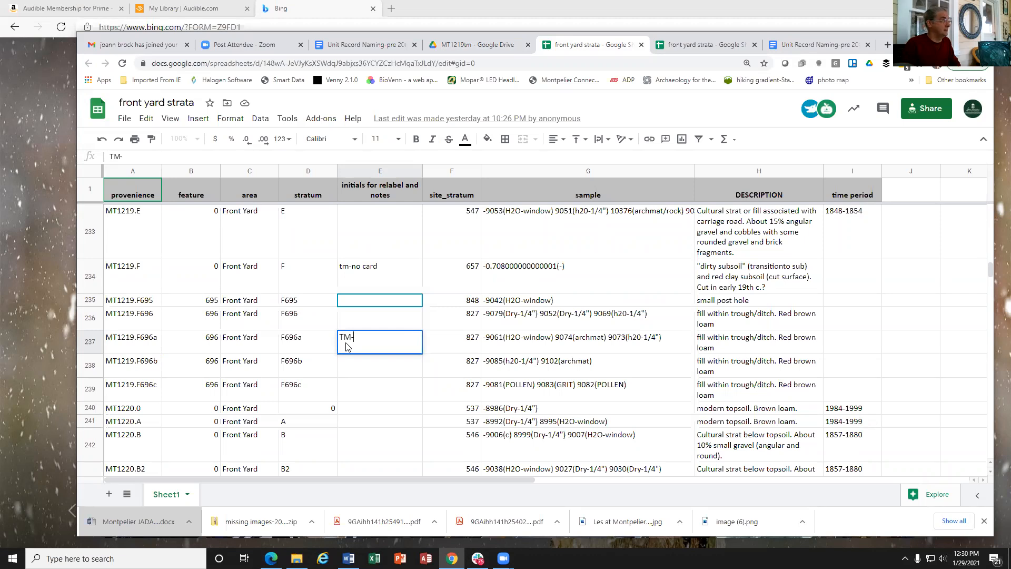
{"action": "type", "text": "made a copy of the same card for the"}
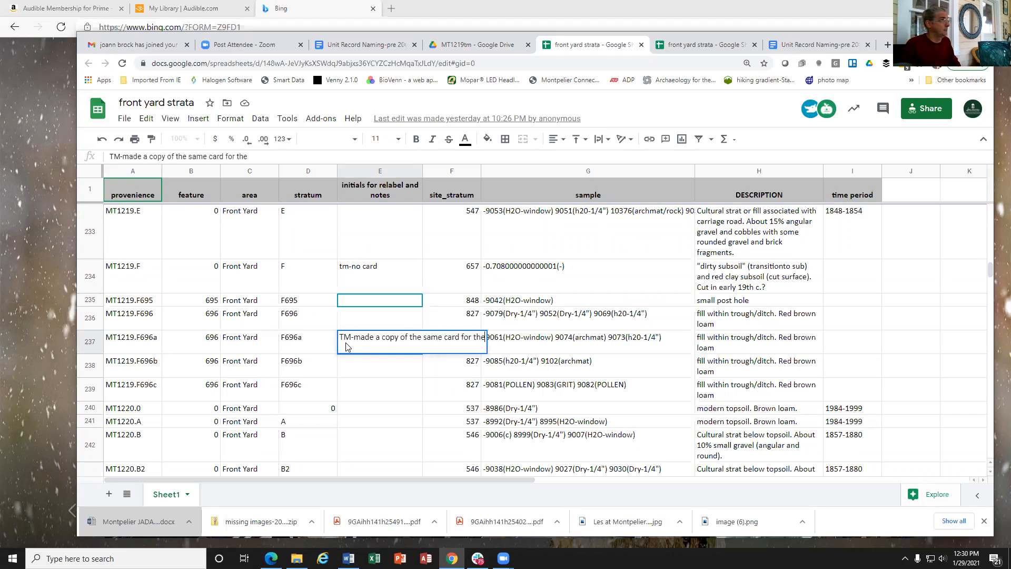
{"action": "type", "text": "se three stat"}
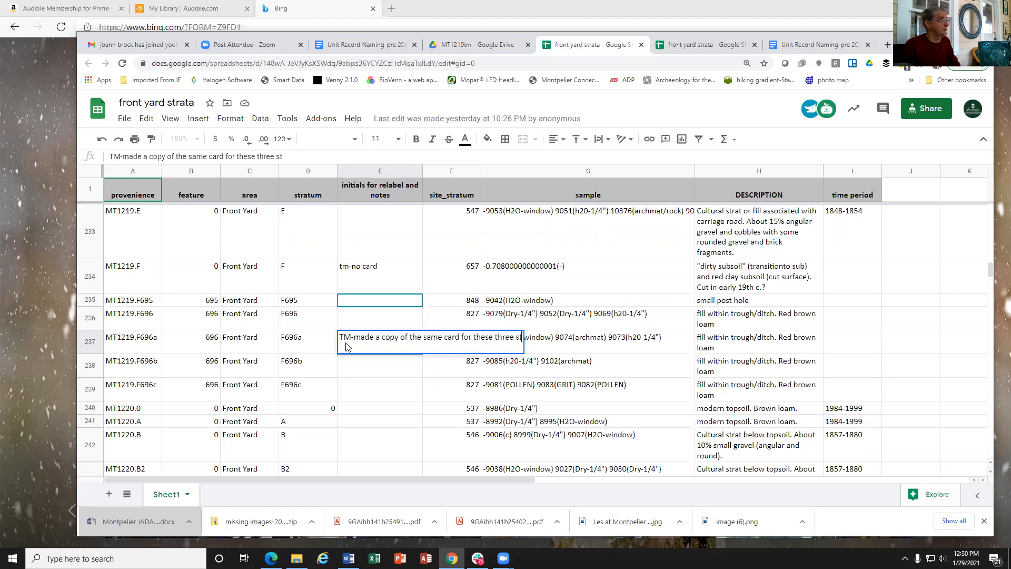
{"action": "key", "text": "BackSpace"}
{"action": "key", "text": "BackSpace"}
{"action": "type", "text": "rata"}
{"action": "key", "text": "Return"}
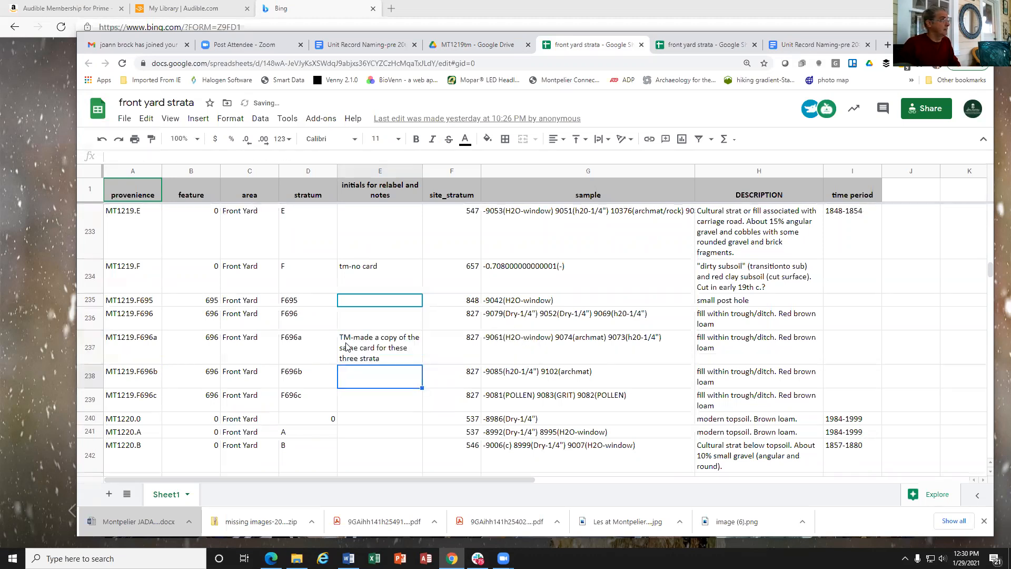
Copy the MT1219.F696a relabel note down to the MT1219.F696b row.
{"action": "left_click", "coordinate": [347, 346]}
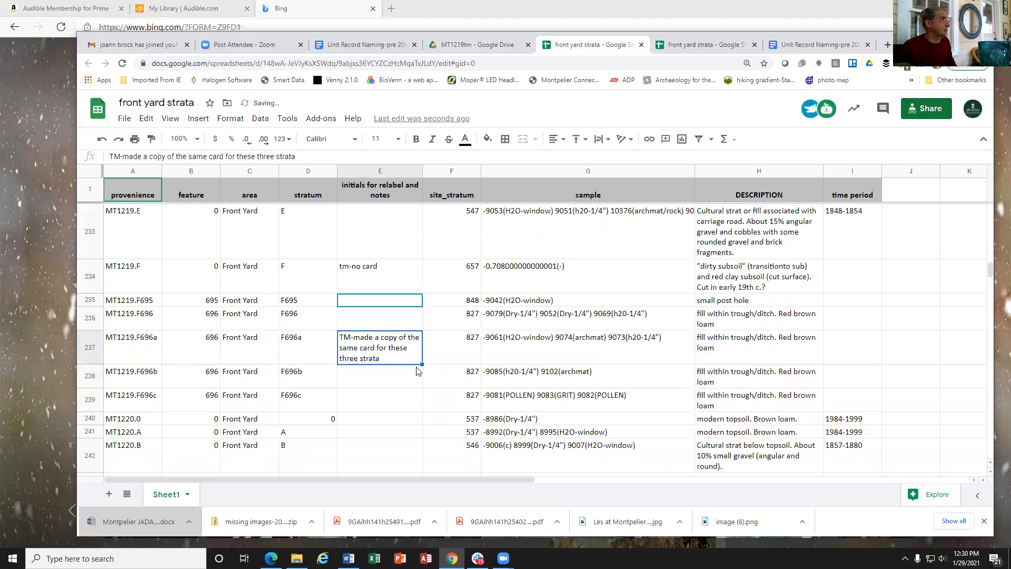
{"action": "left_click_drag", "start_coordinate": [420, 363], "coordinate": [420, 382]}
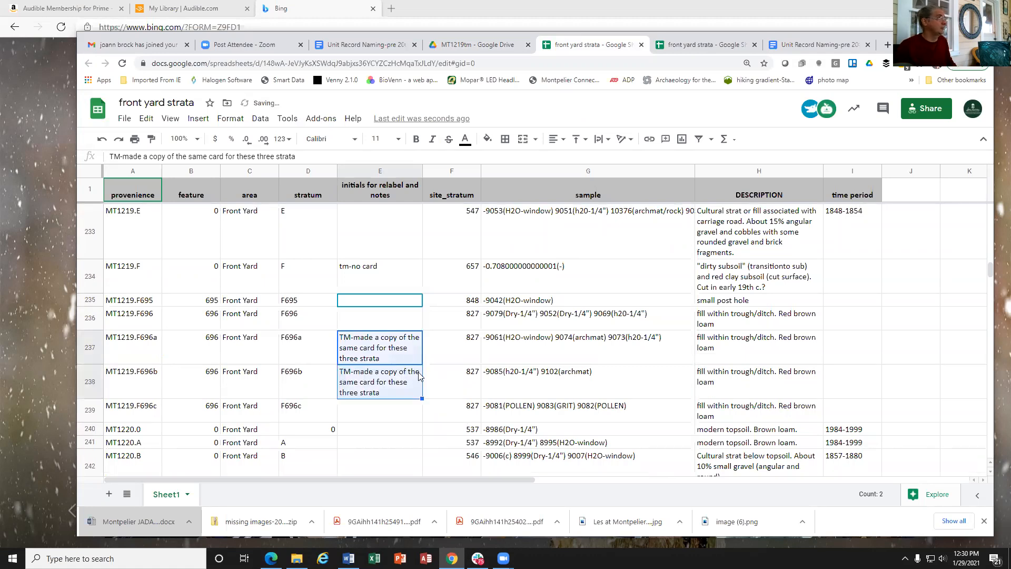
{"action": "left_click", "coordinate": [396, 410]}
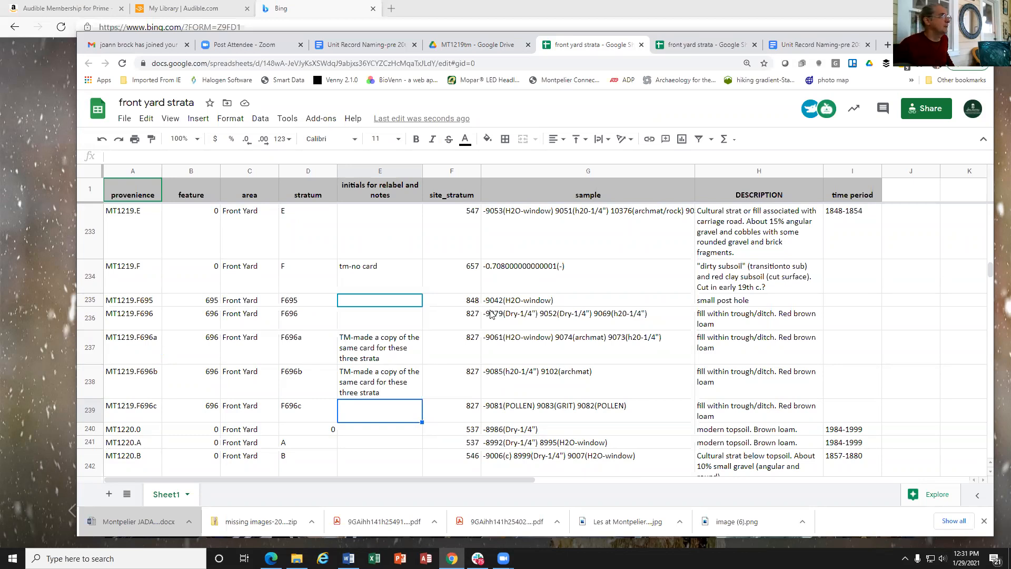
Check the sample entry for MT1219.F696 and open MT1219.F696b.CA.pdf in Drive to compare its bag numbers.
{"action": "left_click", "coordinate": [158, 320]}
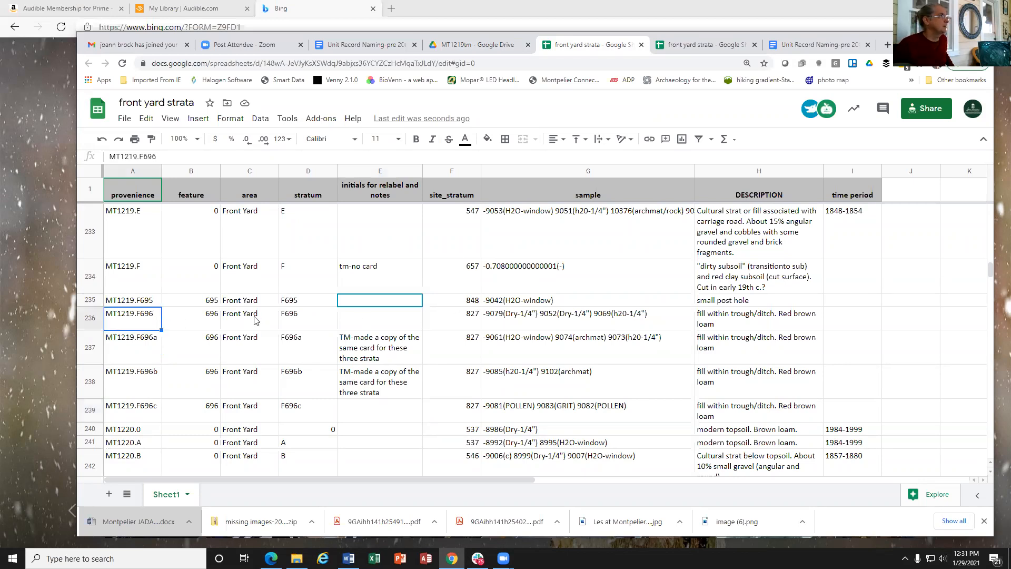
{"action": "left_click", "coordinate": [495, 323]}
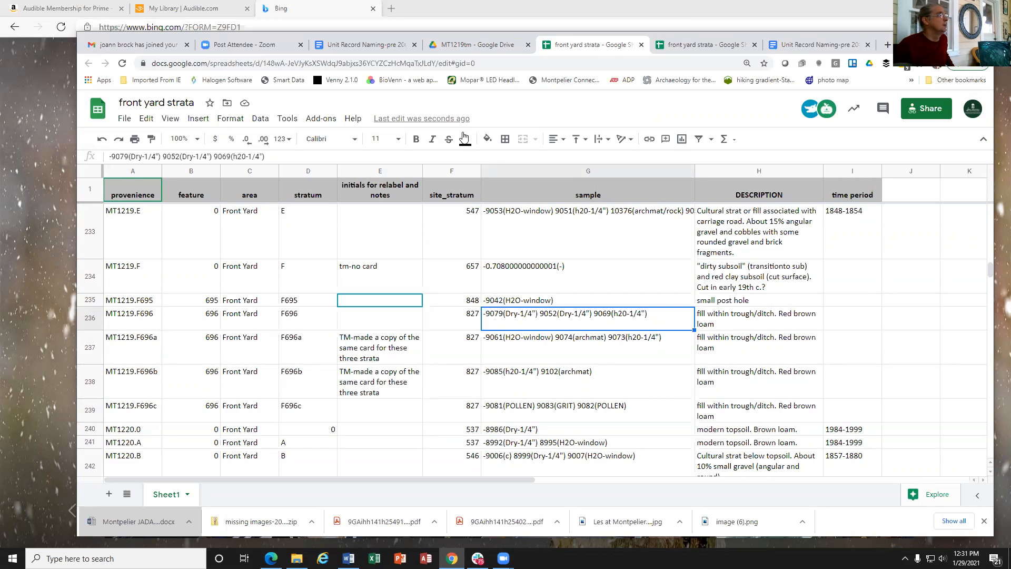
{"action": "left_click", "coordinate": [460, 48]}
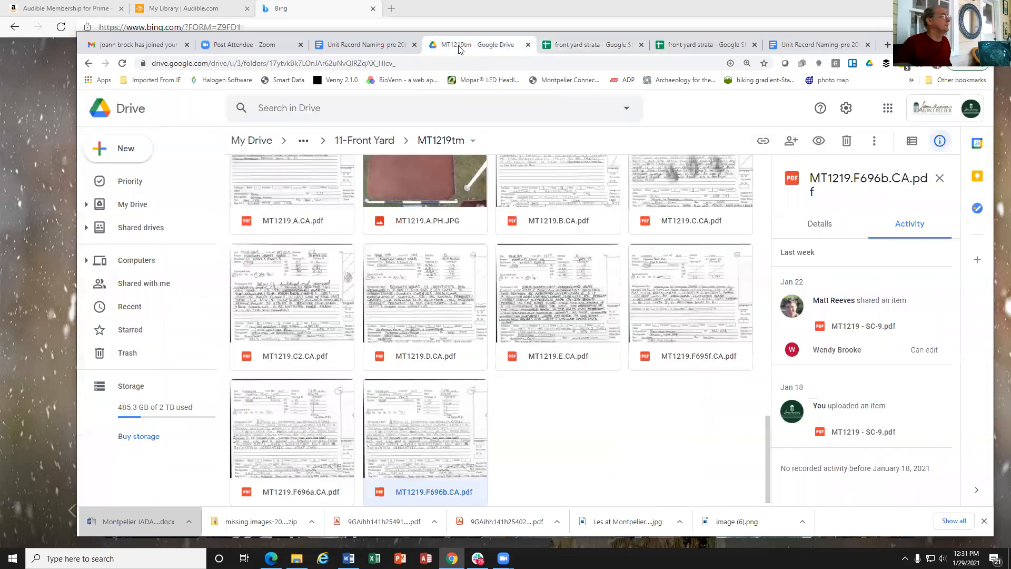
{"action": "double_click", "coordinate": [427, 422]}
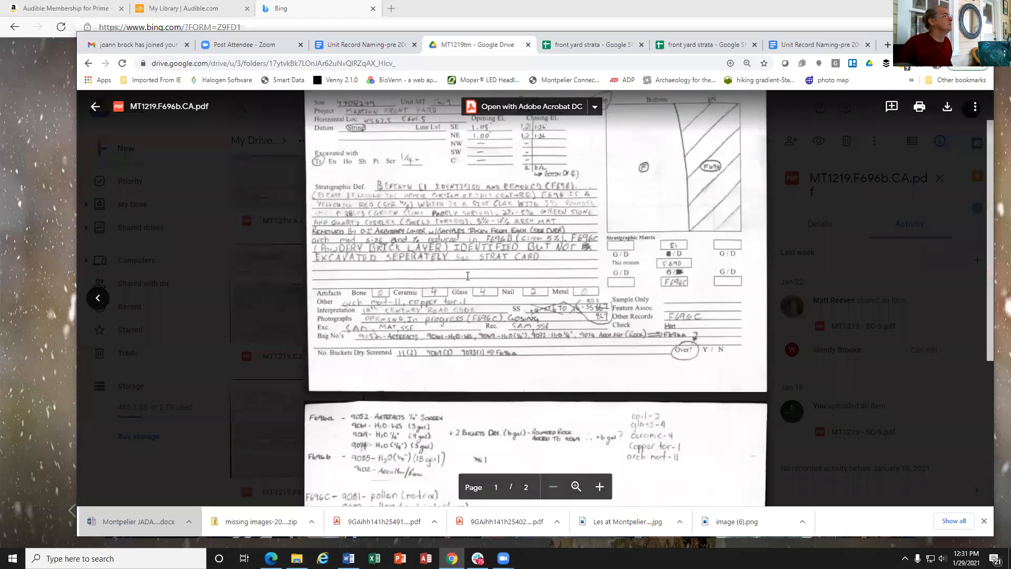
Check the bag numbers on the back of the MT1219.F696b card and open MT1219 - SC-10.pdf from the MT1219tm folder.
{"action": "scroll", "coordinate": [468, 276], "scroll_direction": "down", "scroll_amount": 2}
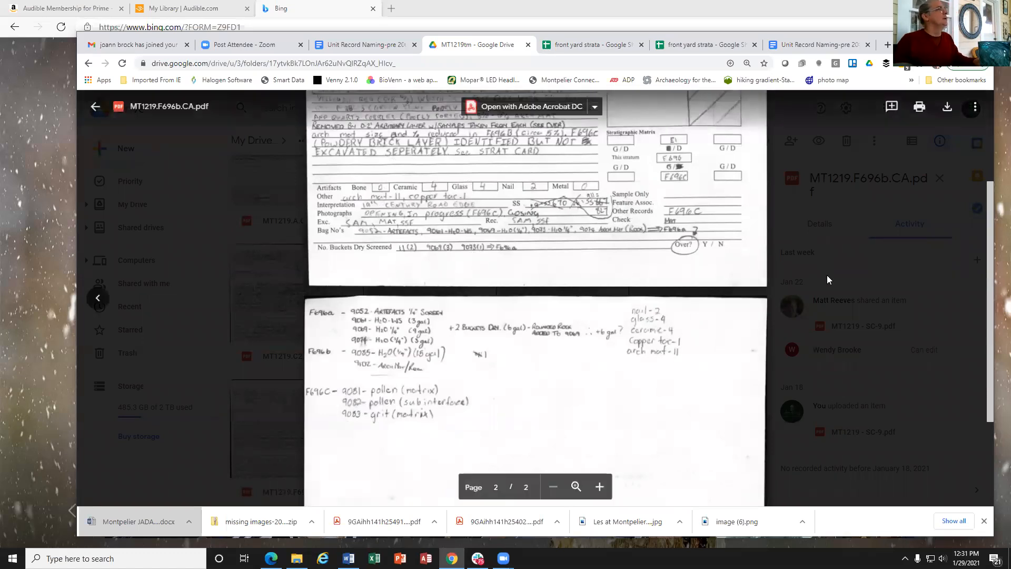
{"action": "left_click", "coordinate": [777, 271]}
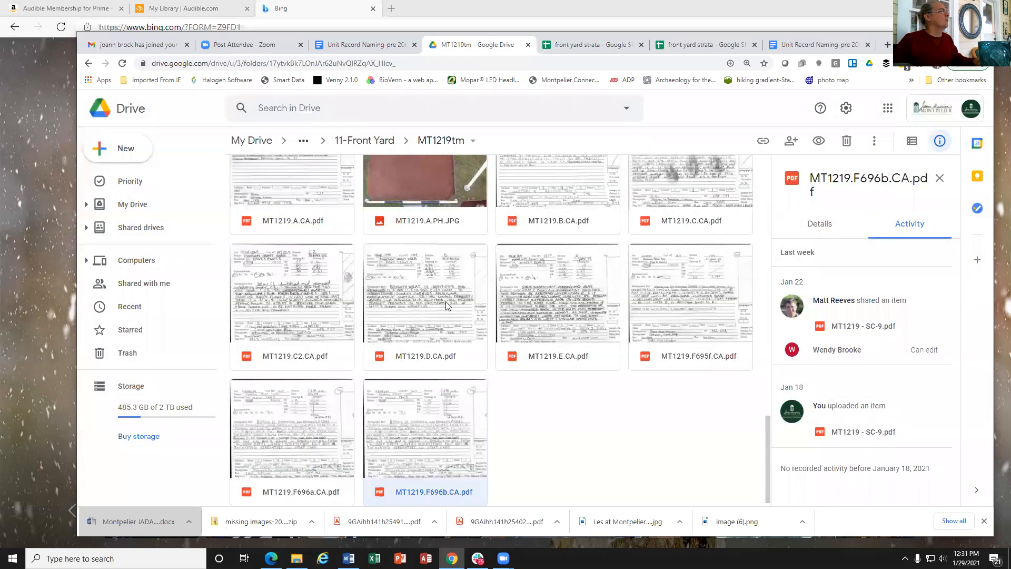
{"action": "scroll", "coordinate": [445, 301], "scroll_direction": "up", "scroll_amount": 5}
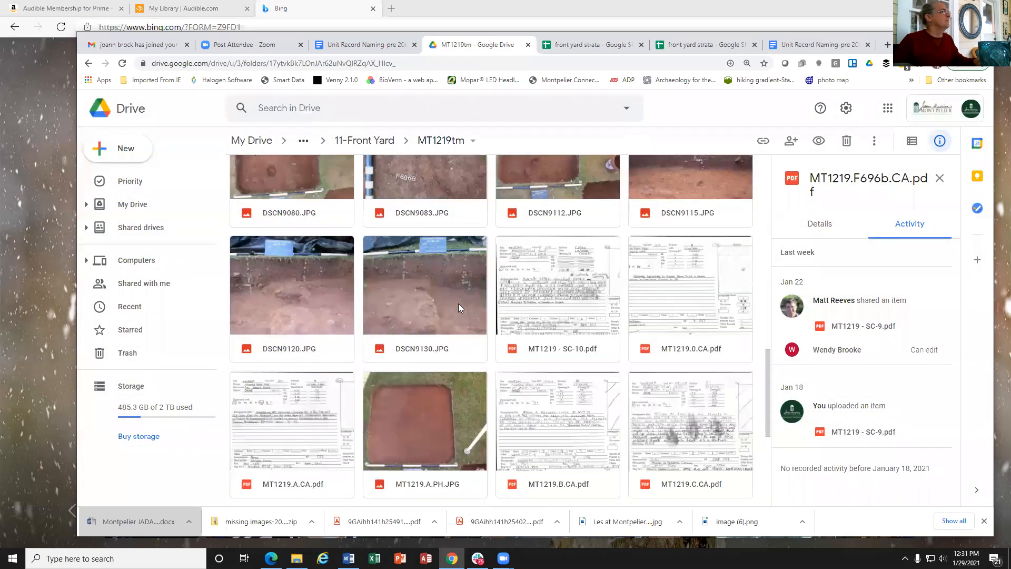
{"action": "double_click", "coordinate": [566, 298]}
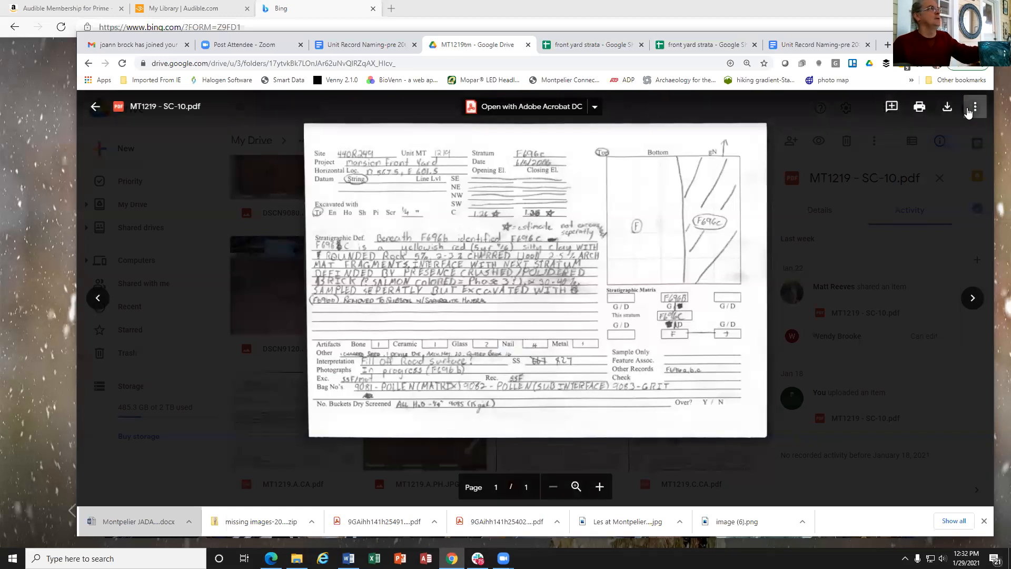
Rename MT1219 - SC-10.pdf as MT1219.F696c.CA.pdf.
{"action": "left_click", "coordinate": [975, 106]}
{"action": "left_click", "coordinate": [843, 196]}
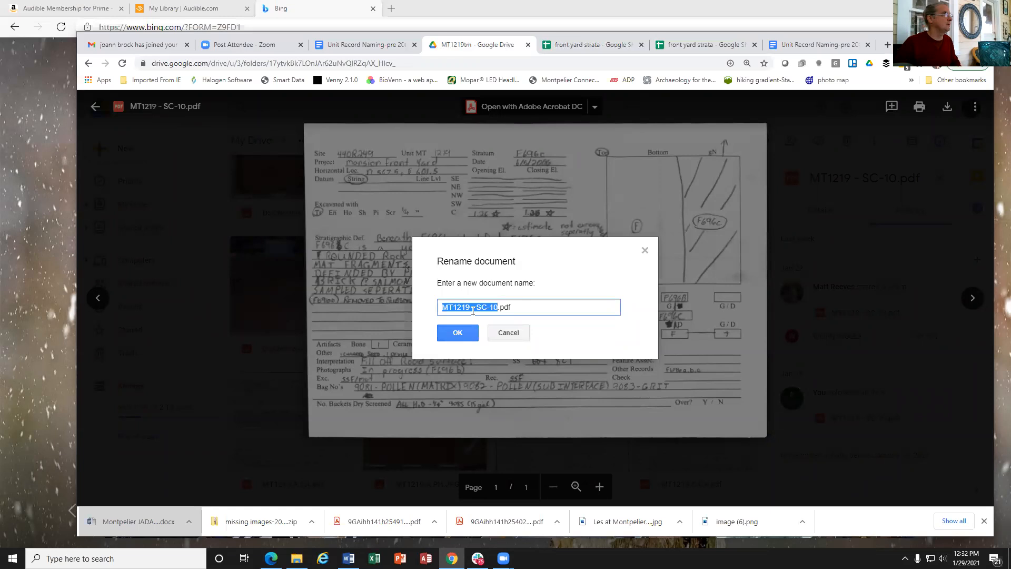
{"action": "left_click", "coordinate": [478, 308]}
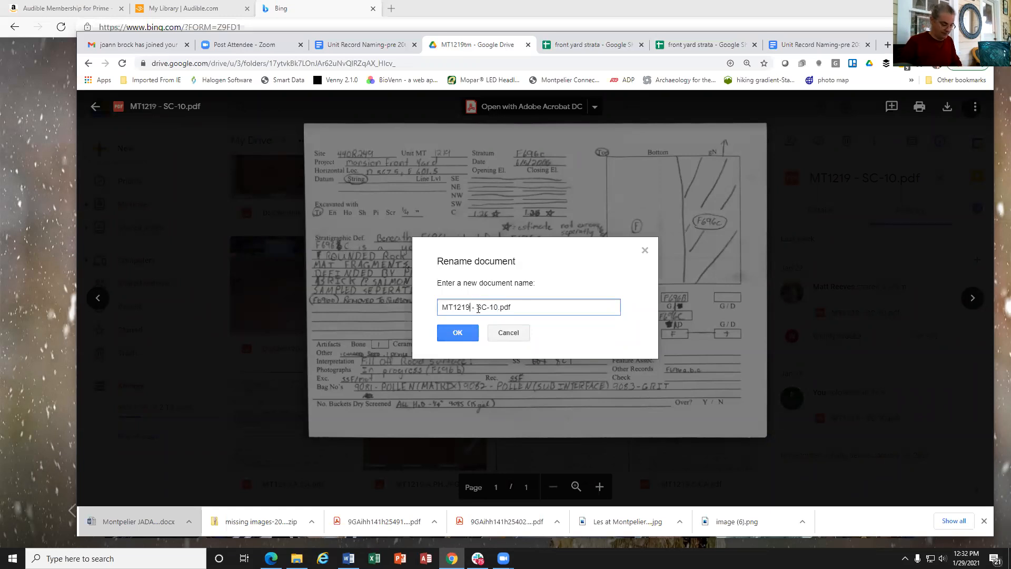
{"action": "type", "text": "F696"}
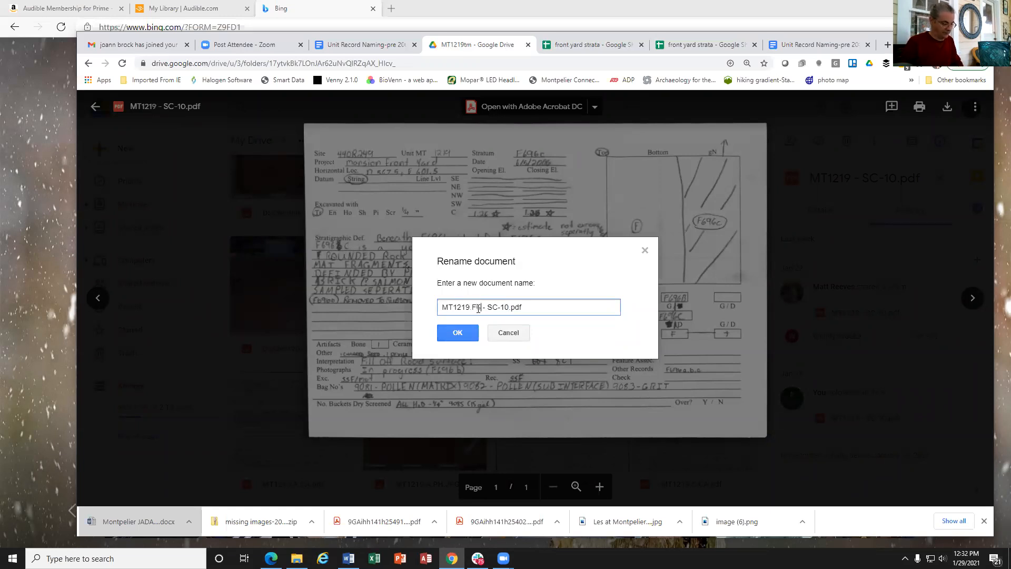
{"action": "type", "text": "c.CA"}
{"action": "key", "text": "Delete"}
{"action": "key", "text": "Delete"}
{"action": "key", "text": "Delete"}
{"action": "key", "text": "Delete"}
{"action": "key", "text": "Delete"}
{"action": "key", "text": "Delete"}
{"action": "key", "text": "Delete"}
{"action": "key", "text": "Delete"}
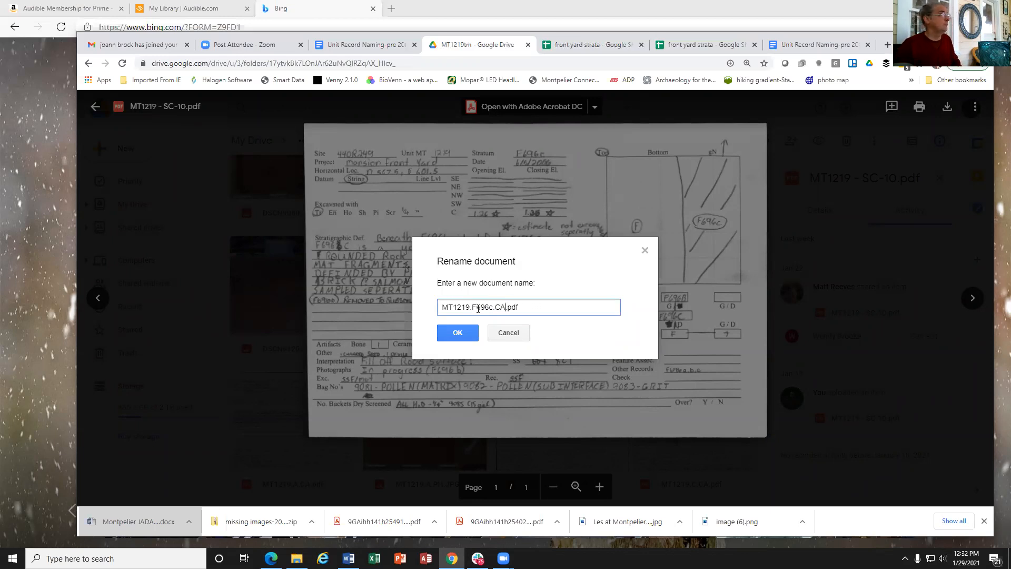
{"action": "left_click", "coordinate": [454, 334]}
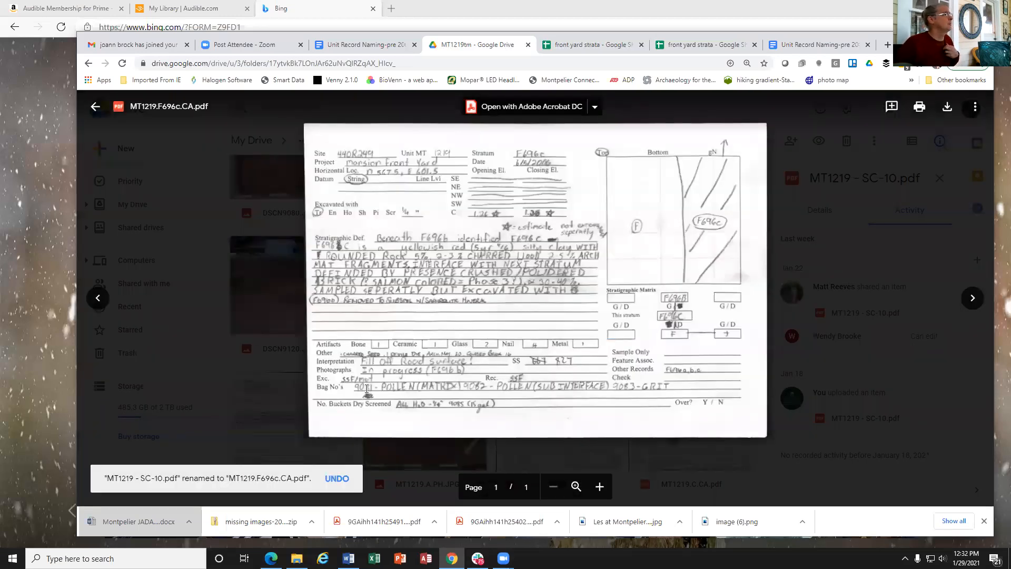
In the front yard strata sheet, enter the note "TM-this card existed on its own" for MT1219.F696c.
{"action": "left_click", "coordinate": [569, 45]}
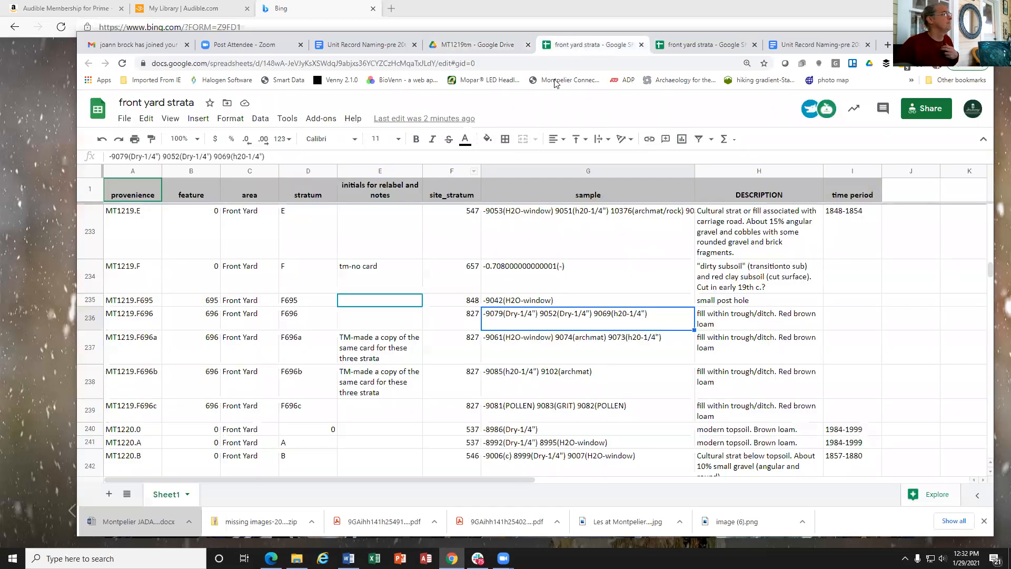
{"action": "left_click", "coordinate": [367, 411]}
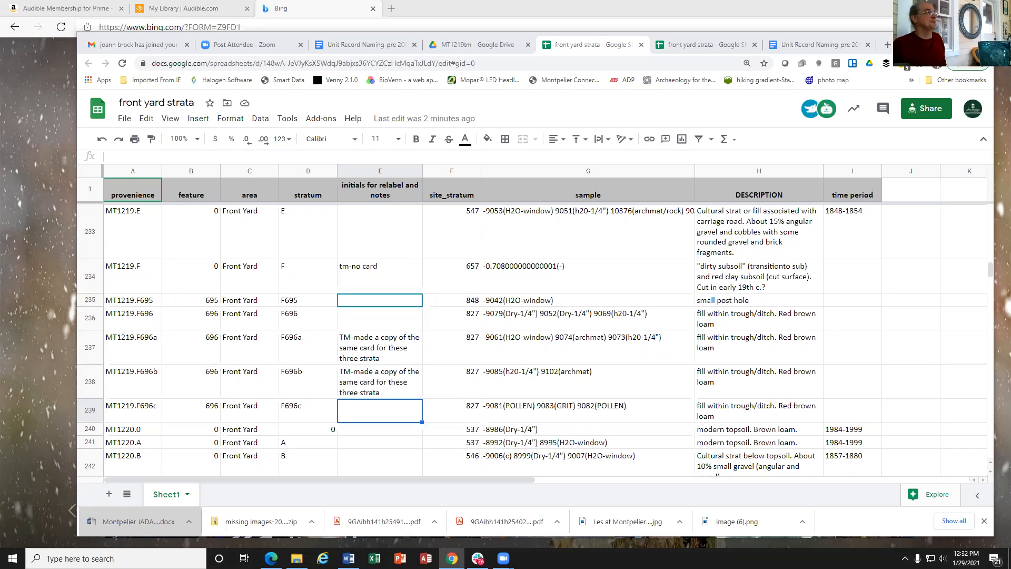
{"action": "double_click", "coordinate": [359, 412]}
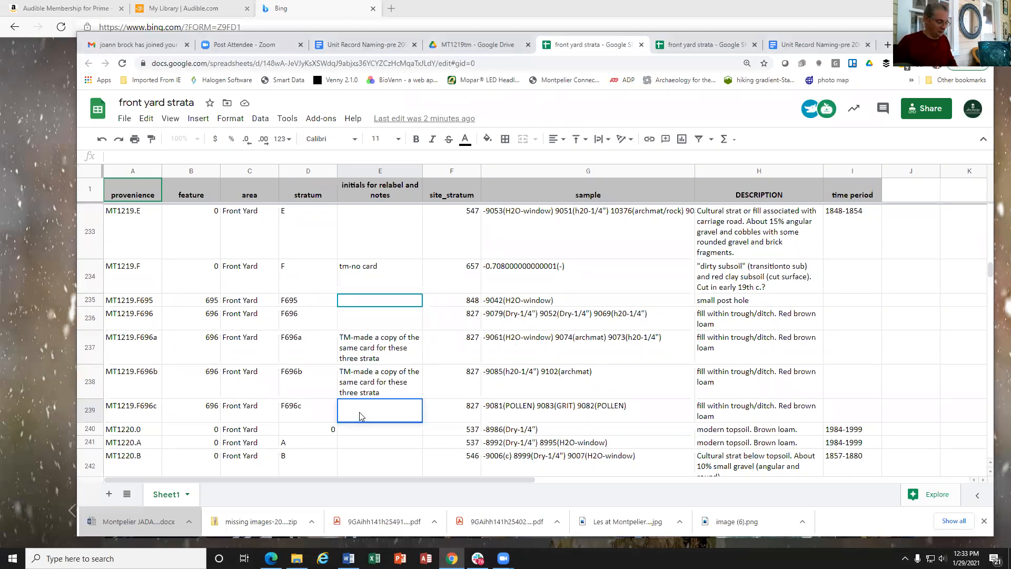
{"action": "type", "text": "TM-thre"}
{"action": "key", "text": "BackSpace"}
{"action": "key", "text": "BackSpace"}
{"action": "key", "text": "BackSpace"}
{"action": "type", "text": "his card existed"}
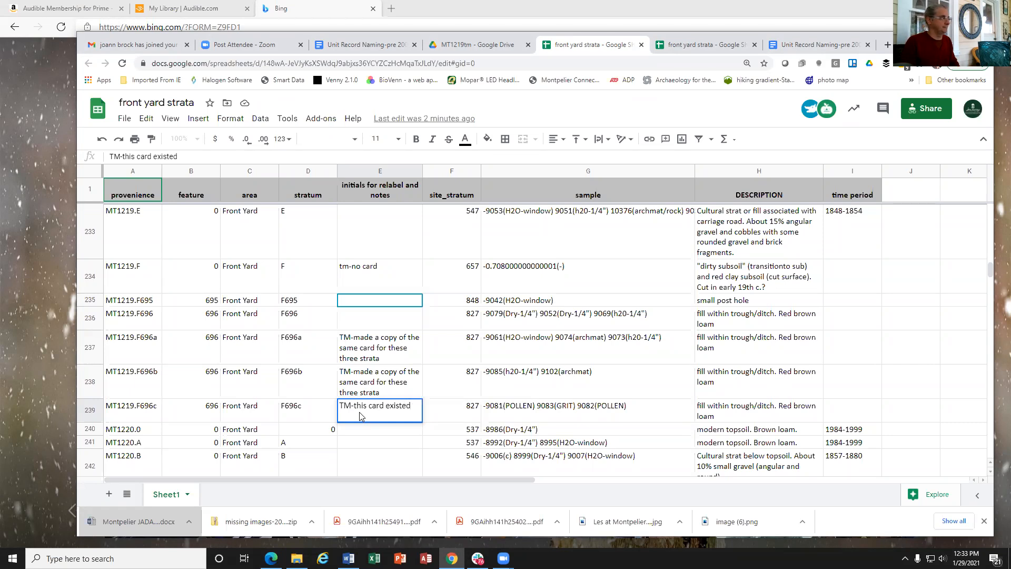
{"action": "type", "text": " on its opwn"}
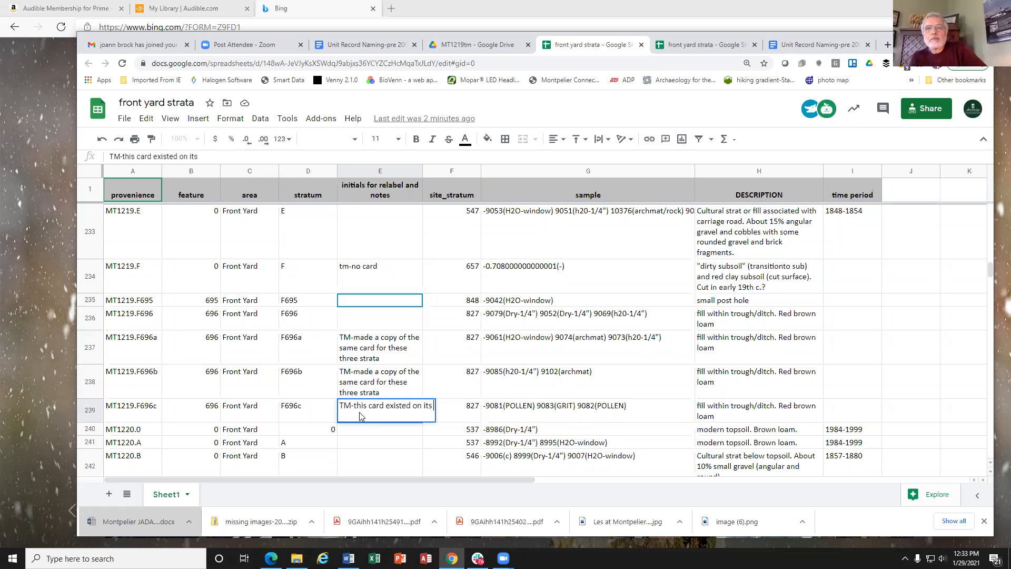
{"action": "key", "text": "BackSpace"}
{"action": "key", "text": "BackSpace"}
{"action": "key", "text": "BackSpace"}
{"action": "type", "text": "wn"}
{"action": "key", "text": "Return"}
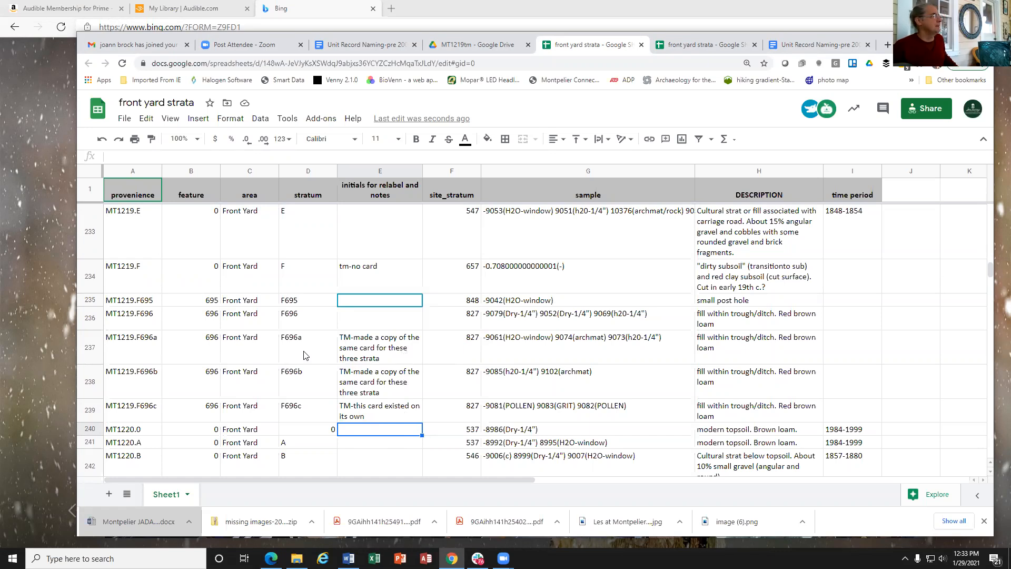
Look through the MT1219 strat cards in Drive for one belonging to F696, reading both sides of the shared F696 card.
{"action": "left_click", "coordinate": [353, 414]}
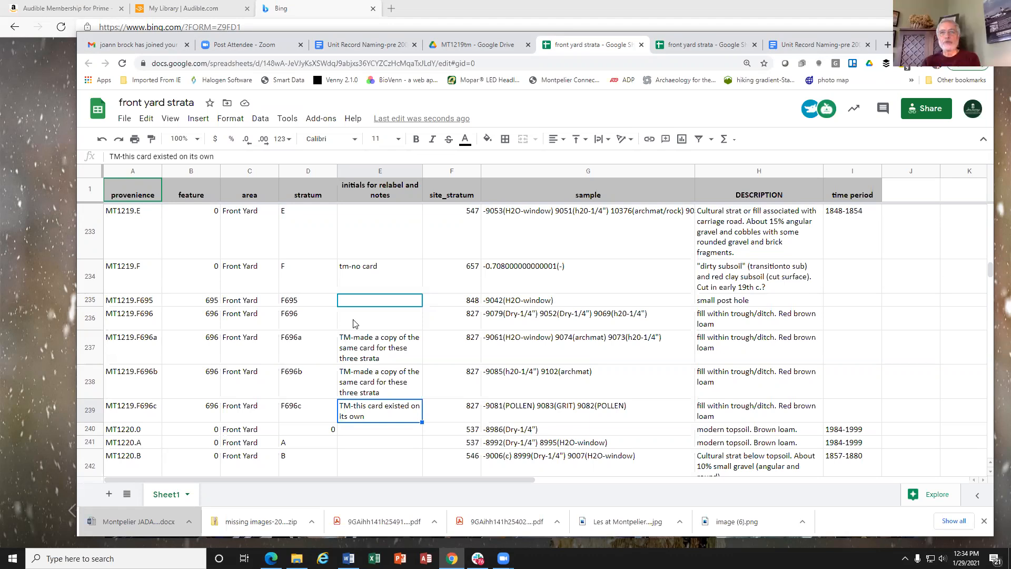
{"action": "left_click", "coordinate": [323, 324]}
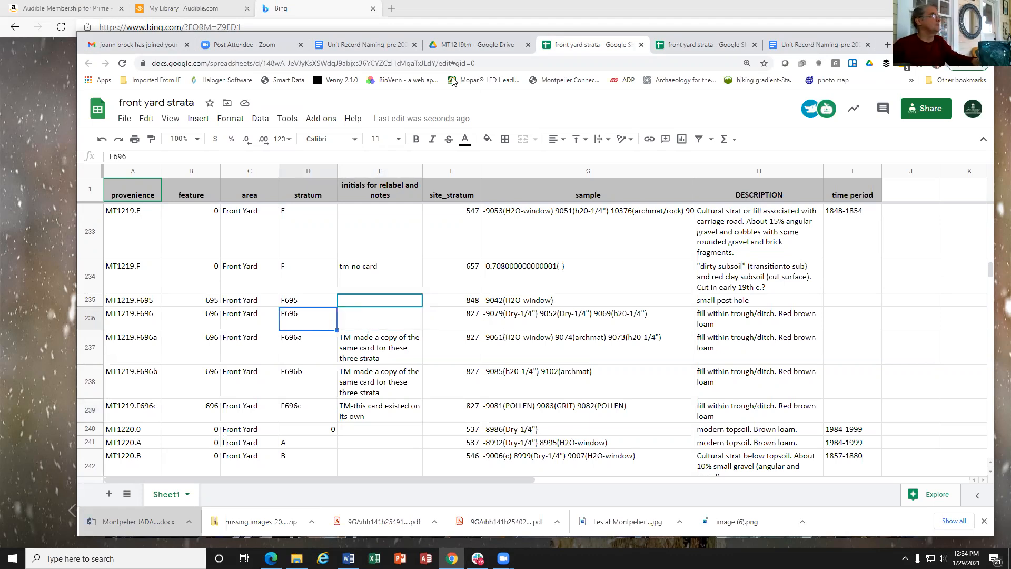
{"action": "left_click", "coordinate": [497, 47]}
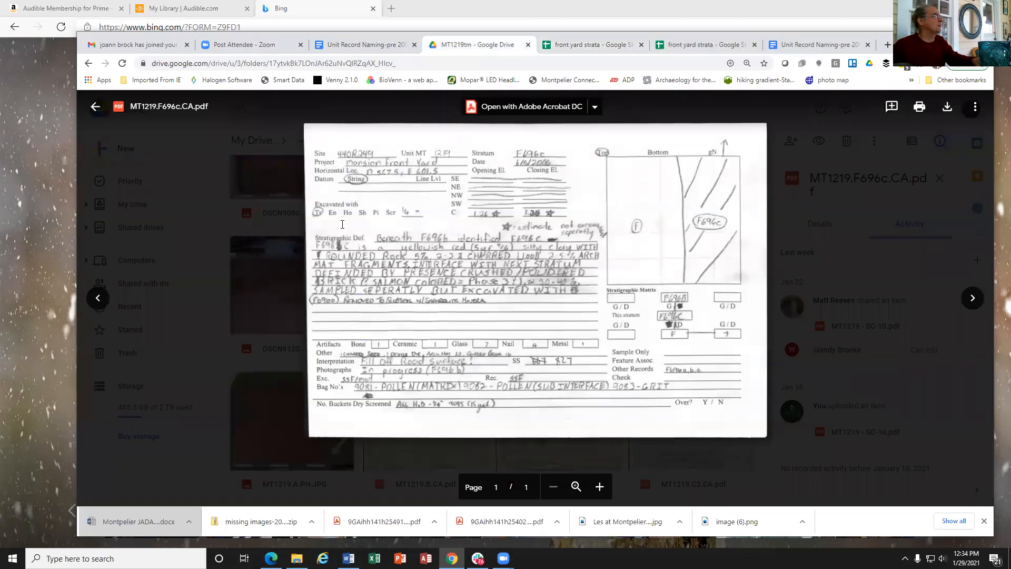
{"action": "left_click", "coordinate": [970, 298]}
{"action": "left_click", "coordinate": [969, 298]}
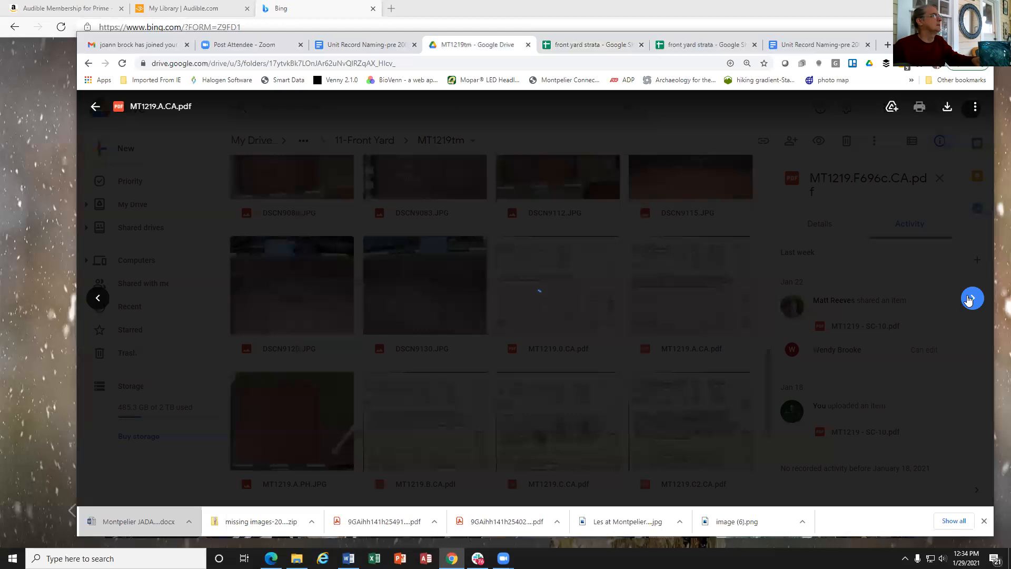
{"action": "left_click", "coordinate": [970, 299]}
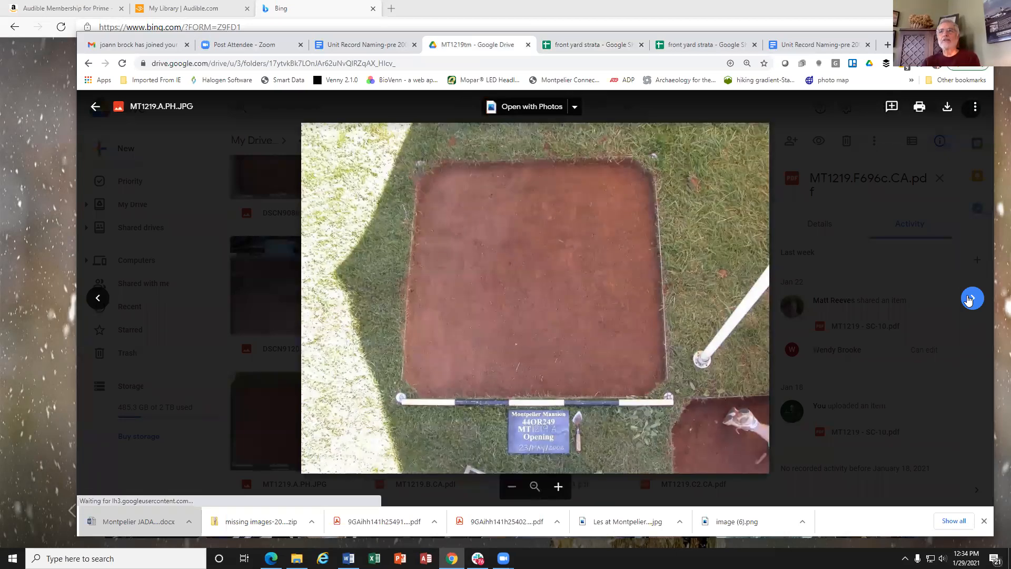
{"action": "left_click", "coordinate": [970, 299]}
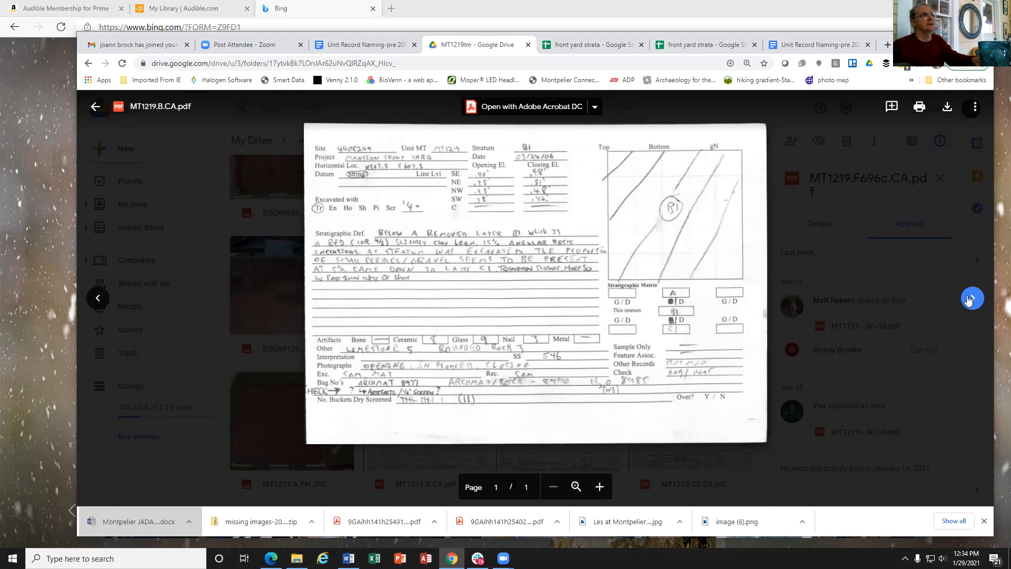
{"action": "left_click", "coordinate": [970, 299]}
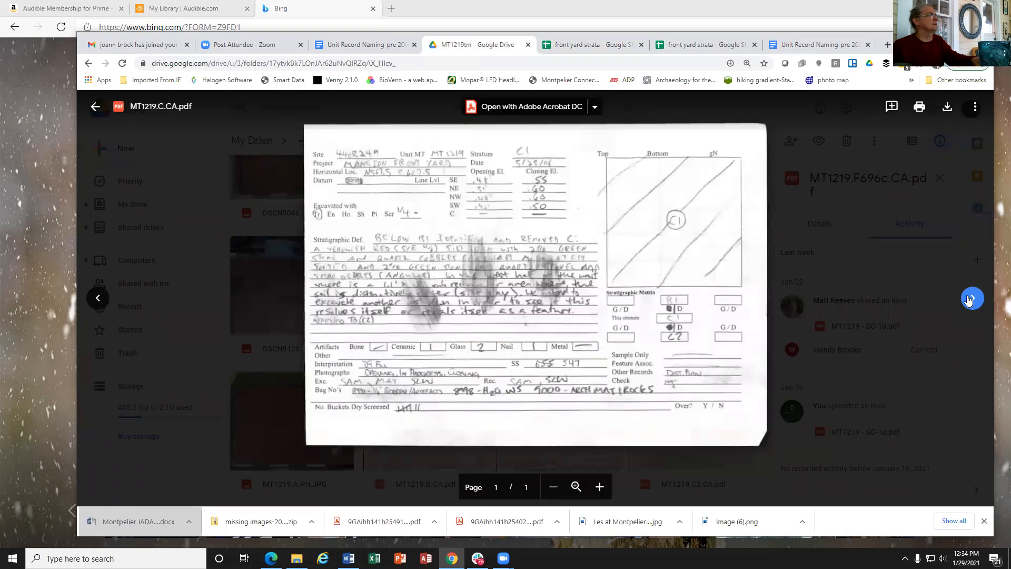
{"action": "left_click", "coordinate": [971, 298]}
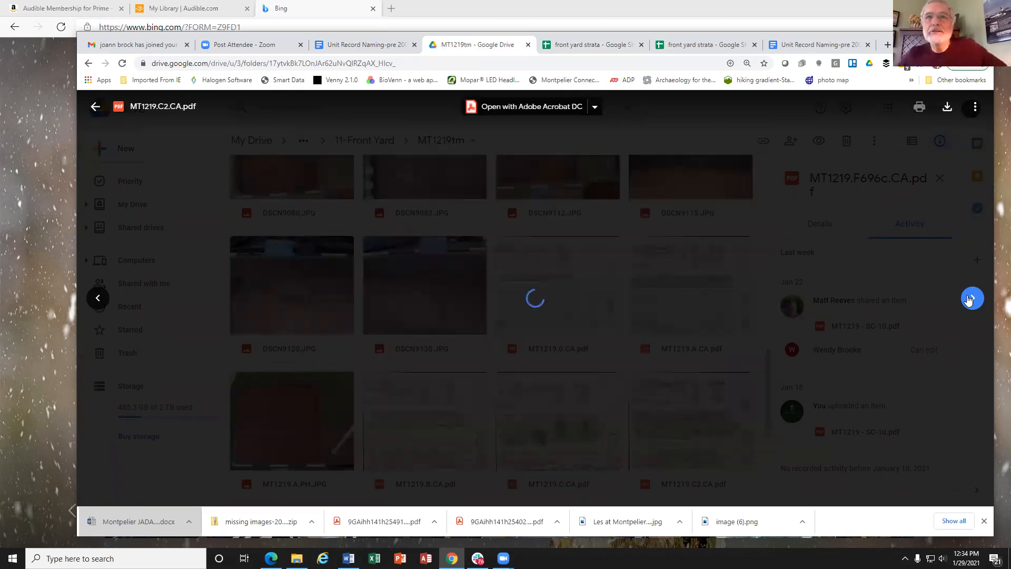
{"action": "left_click", "coordinate": [969, 299]}
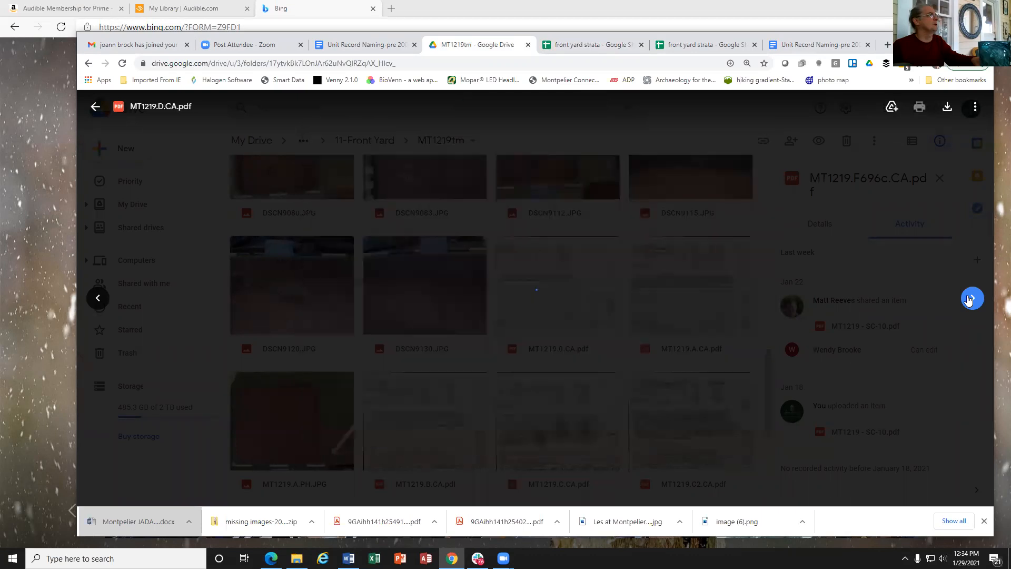
{"action": "left_click", "coordinate": [970, 299]}
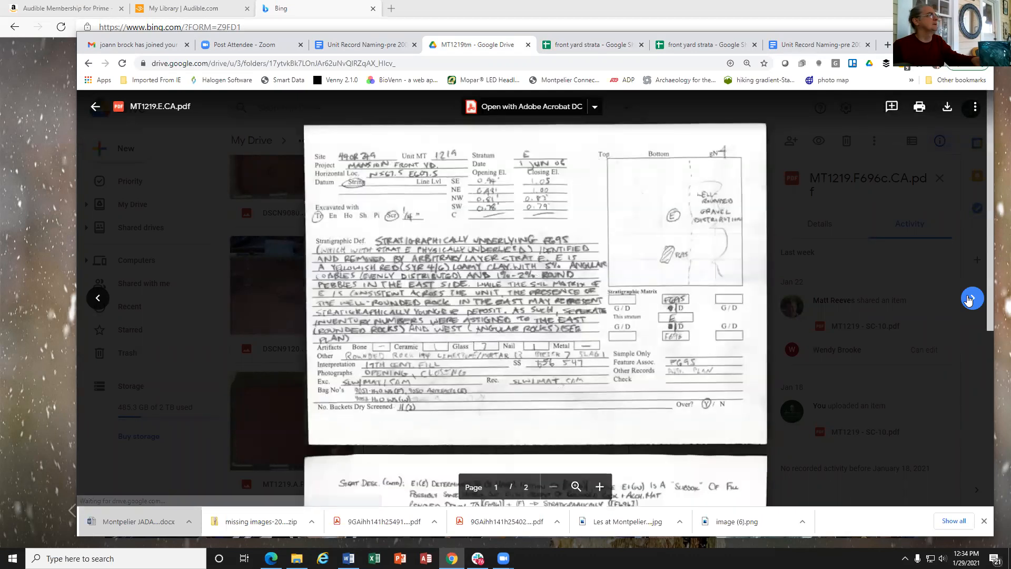
{"action": "left_click", "coordinate": [971, 298]}
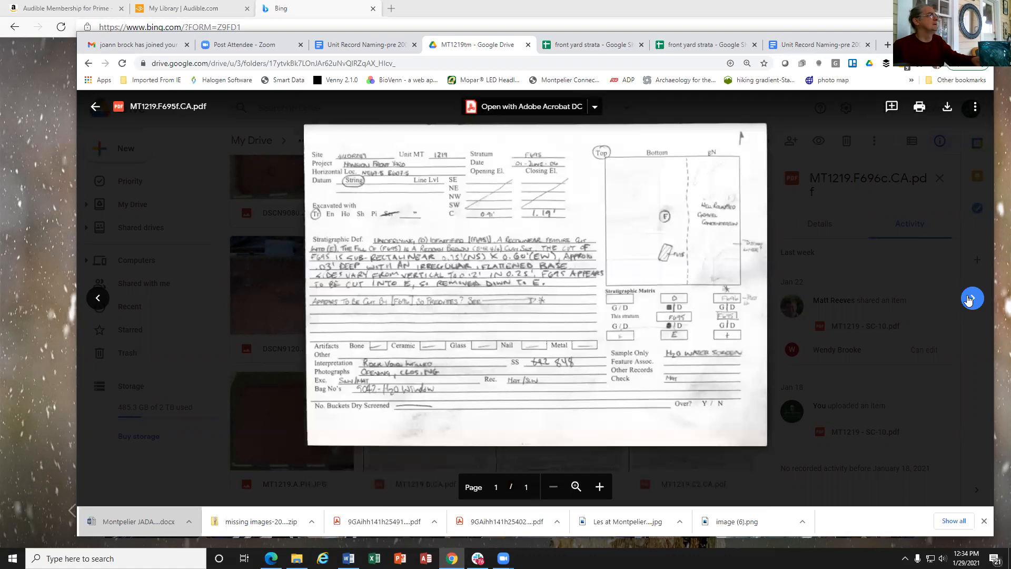
{"action": "left_click", "coordinate": [970, 299]}
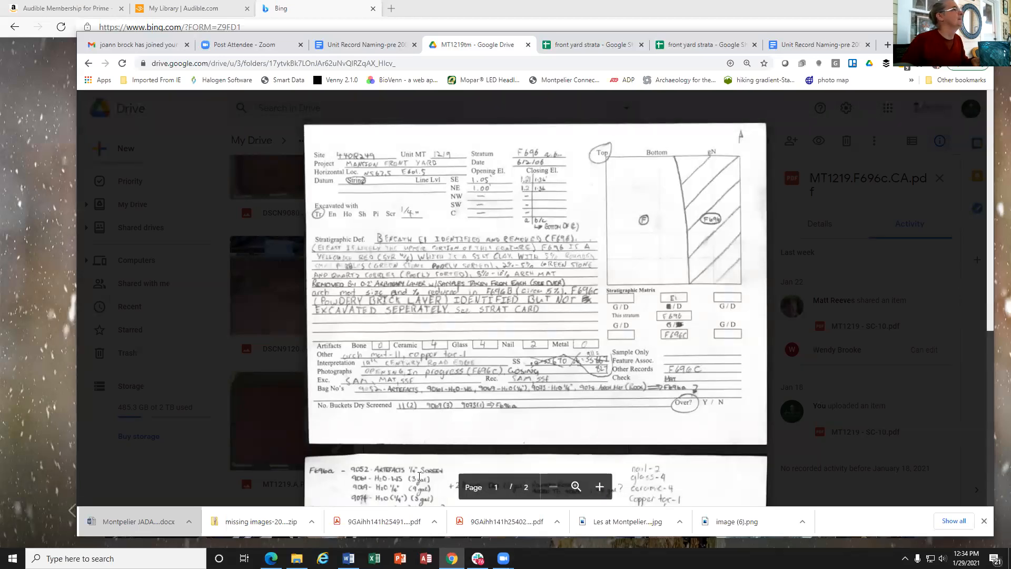
{"action": "scroll", "coordinate": [420, 477], "scroll_direction": "down", "scroll_amount": 3}
{"action": "scroll", "coordinate": [419, 477], "scroll_direction": "up", "scroll_amount": 1}
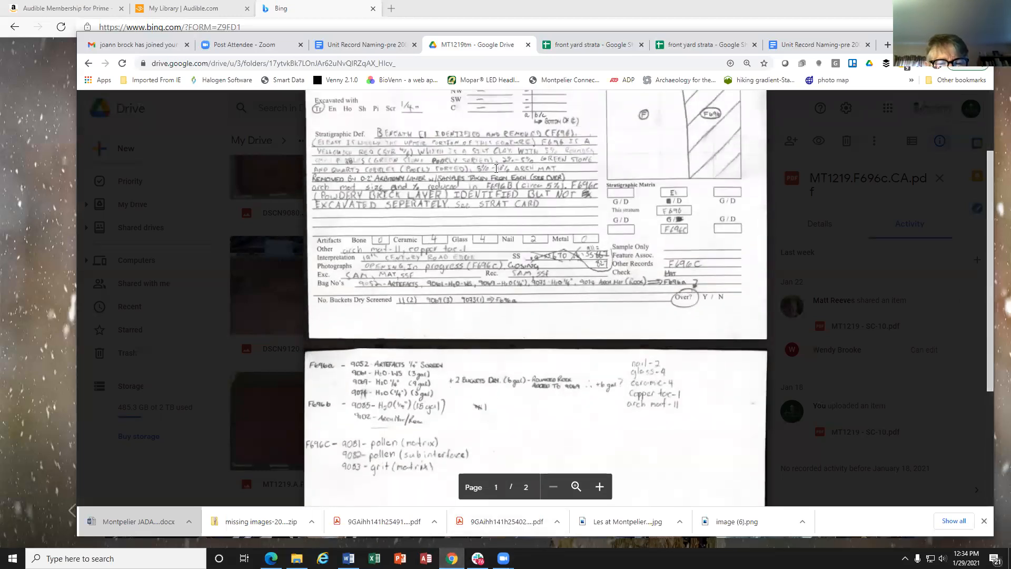
In the front yard strata sheet, enter the note "TM-this card is missing" for MT1219.F696.
{"action": "left_click", "coordinate": [593, 46]}
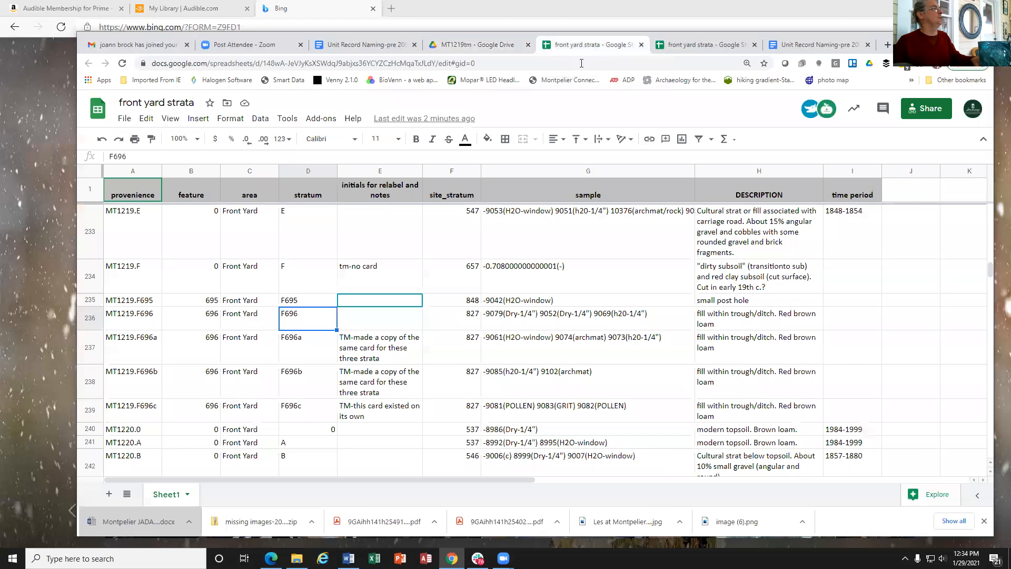
{"action": "left_click", "coordinate": [372, 321]}
{"action": "type", "text": "TM-this card is missing"}
{"action": "key", "text": "Return"}
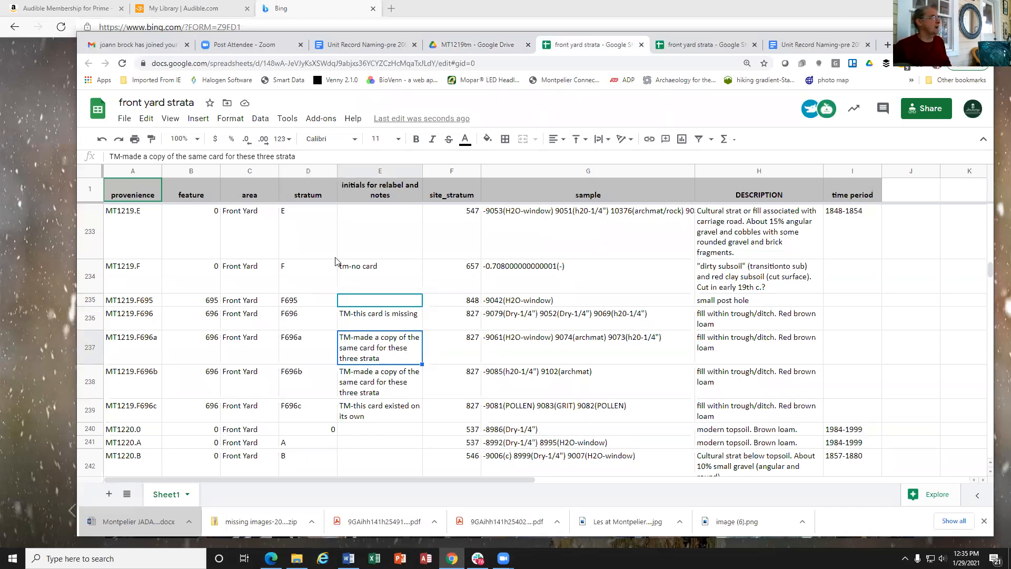
Find the MT1219.0 row in the strata sheet and view the options for inserting a row next to it.
{"action": "scroll", "coordinate": [337, 262], "scroll_direction": "up", "scroll_amount": 3}
{"action": "scroll", "coordinate": [336, 261], "scroll_direction": "down", "scroll_amount": 1}
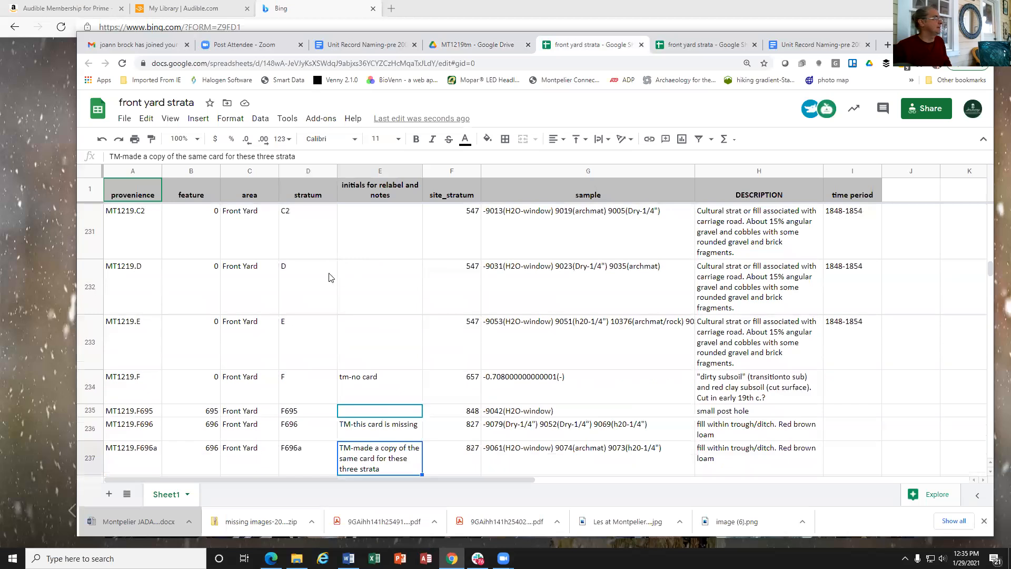
{"action": "scroll", "coordinate": [305, 308], "scroll_direction": "up", "scroll_amount": 3}
{"action": "scroll", "coordinate": [305, 308], "scroll_direction": "up", "scroll_amount": 2}
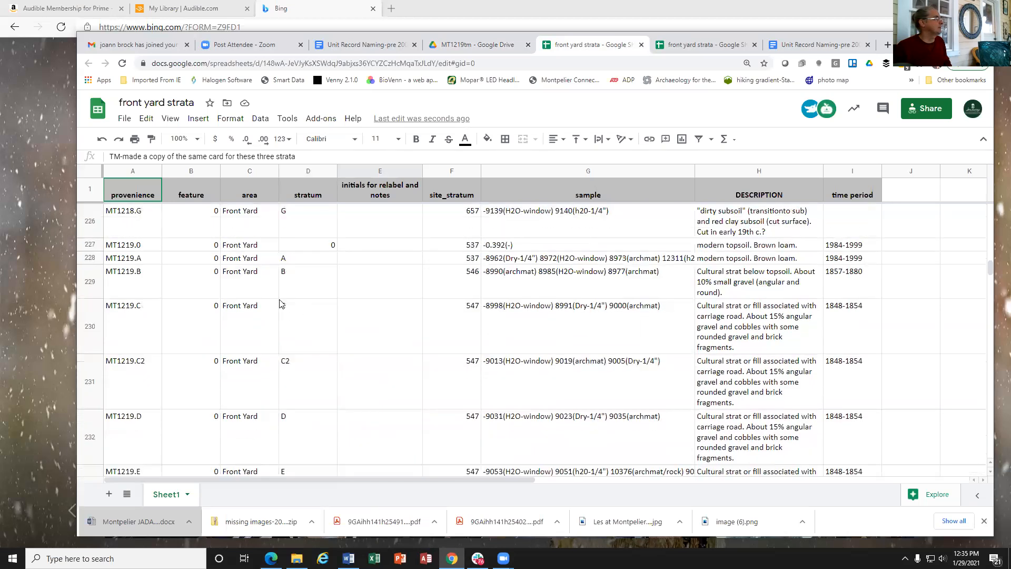
{"action": "left_click", "coordinate": [143, 250]}
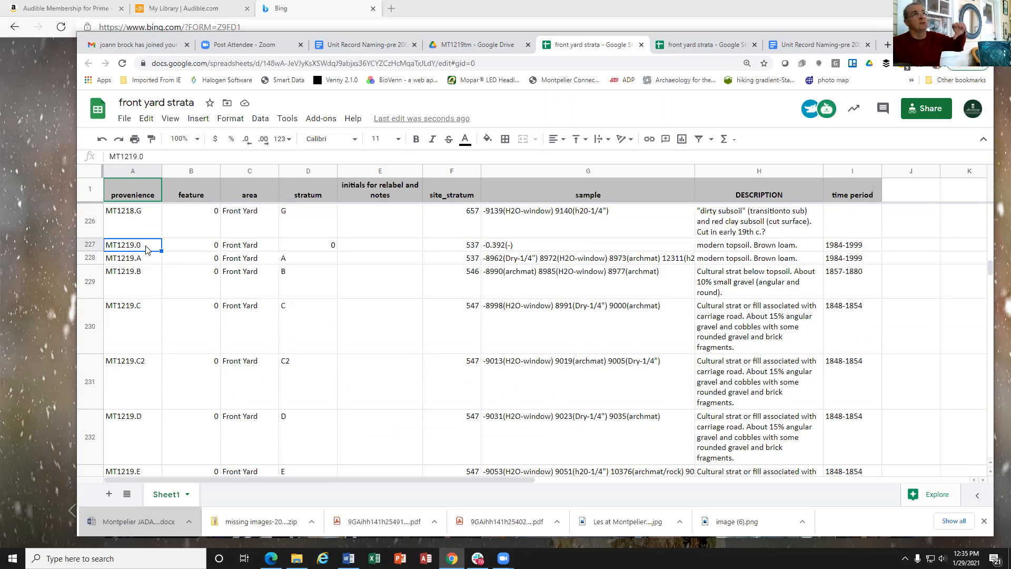
{"action": "left_click", "coordinate": [84, 243]}
{"action": "right_click", "coordinate": [84, 242]}
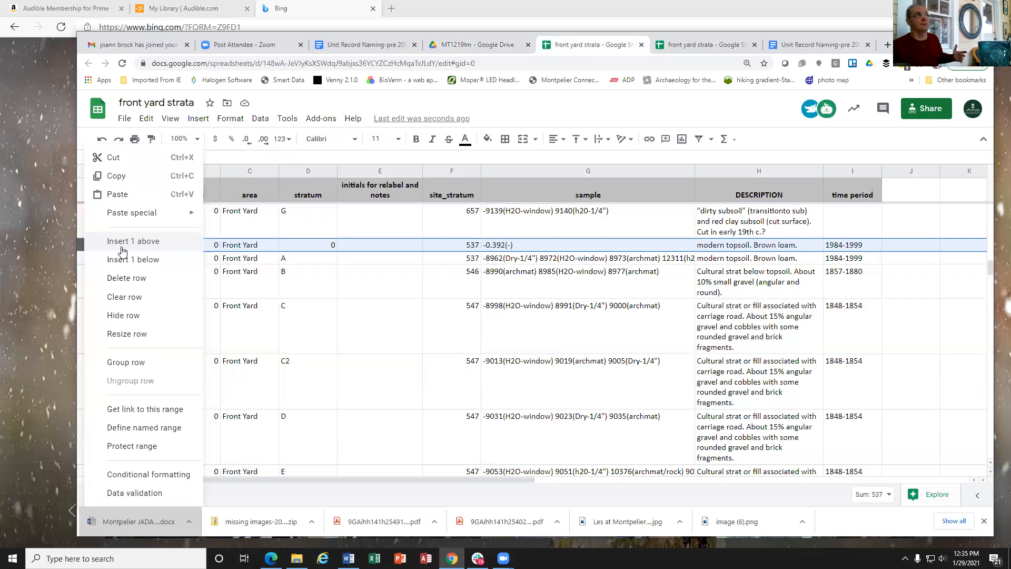
{"action": "left_click", "coordinate": [440, 257]}
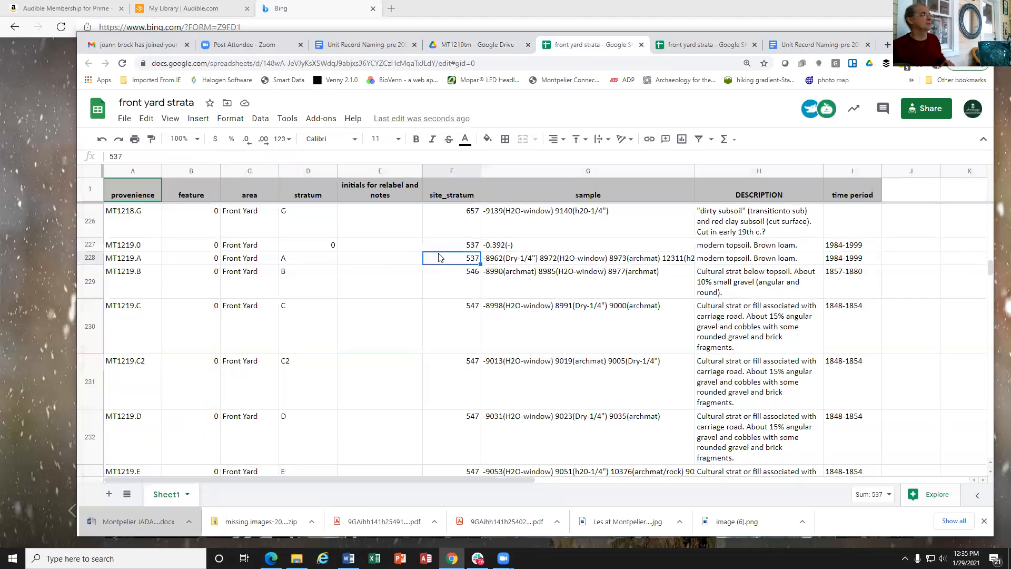
Review the relabel notes entered for the MT1219 rows, from MT1219.0 down to the F696 strata.
{"action": "left_click", "coordinate": [374, 250]}
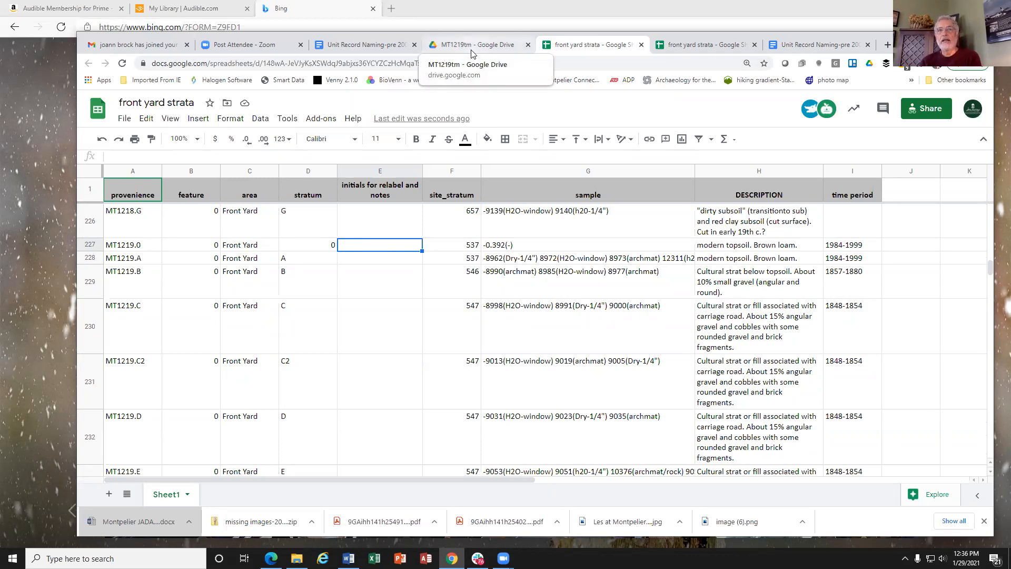
{"action": "scroll", "coordinate": [350, 338], "scroll_direction": "down", "scroll_amount": 5}
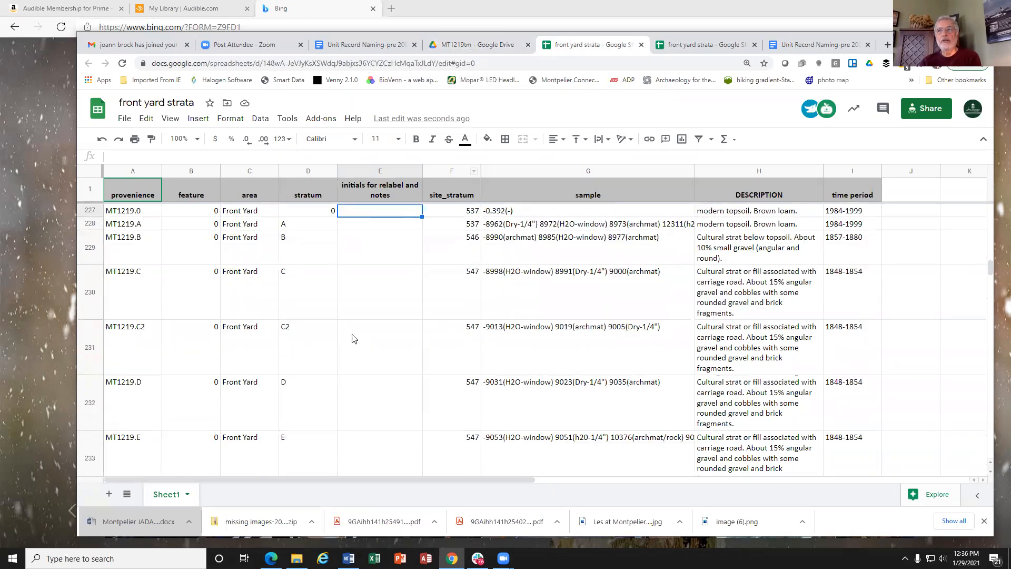
{"action": "left_click", "coordinate": [379, 300]}
{"action": "left_click", "coordinate": [368, 350]}
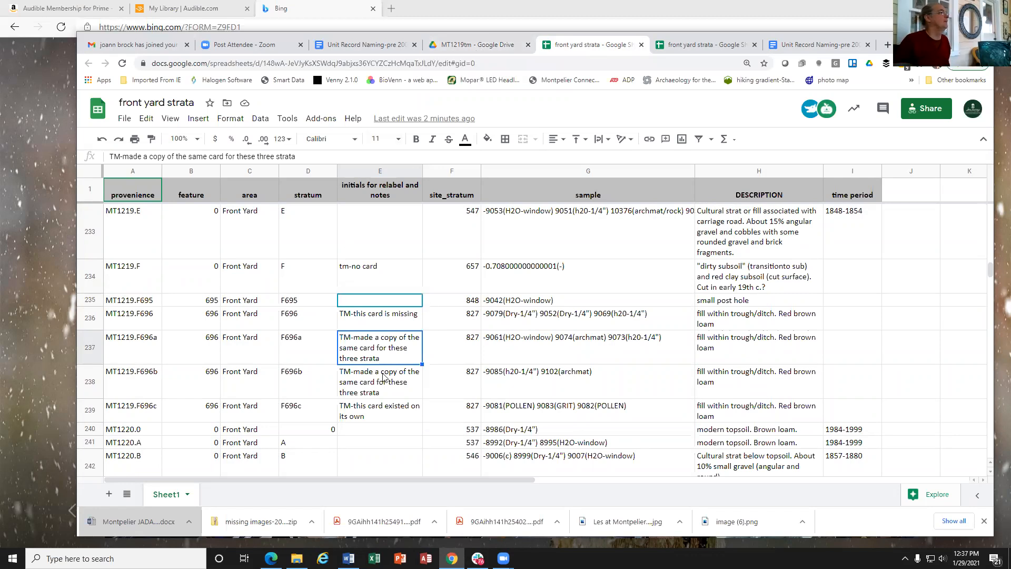
{"action": "scroll", "coordinate": [384, 380], "scroll_direction": "down", "scroll_amount": 1}
{"action": "scroll", "coordinate": [384, 381], "scroll_direction": "up", "scroll_amount": 1}
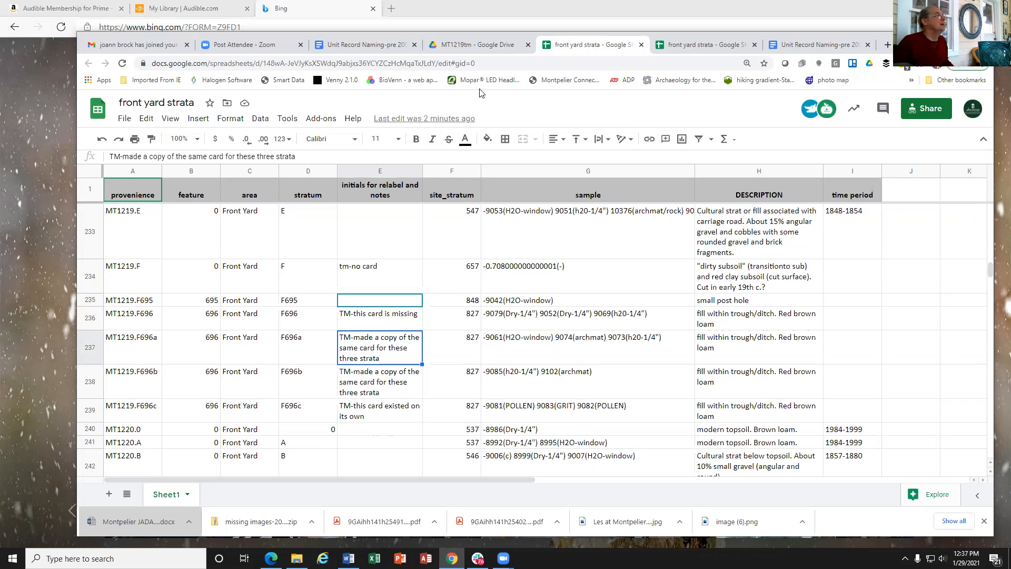
{"action": "scroll", "coordinate": [365, 328], "scroll_direction": "down", "scroll_amount": 2}
{"action": "scroll", "coordinate": [365, 328], "scroll_direction": "up", "scroll_amount": 3}
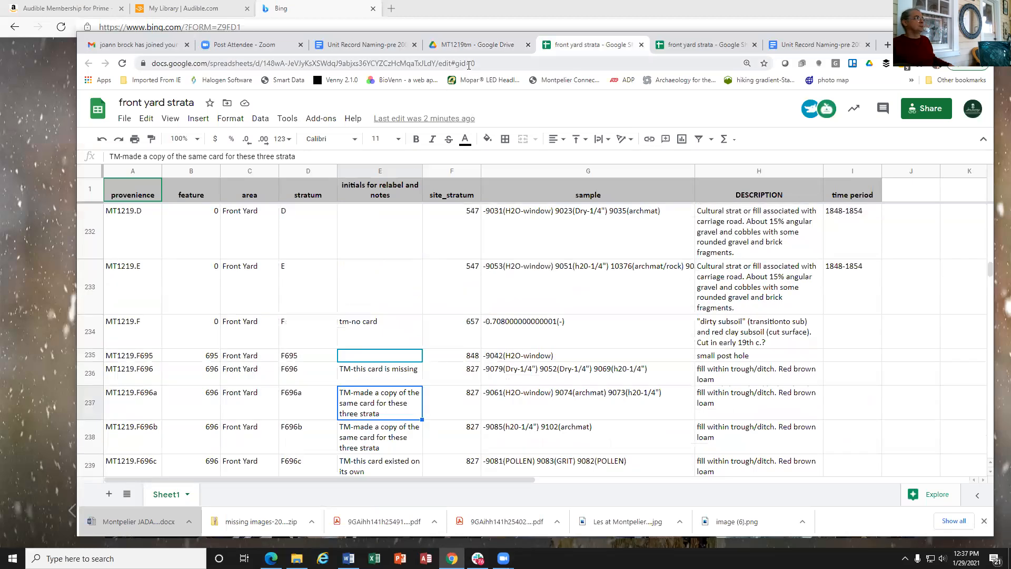
Close the MT1219.F696a card preview in Drive and return to the front yard strata sheet.
{"action": "left_click", "coordinate": [474, 45]}
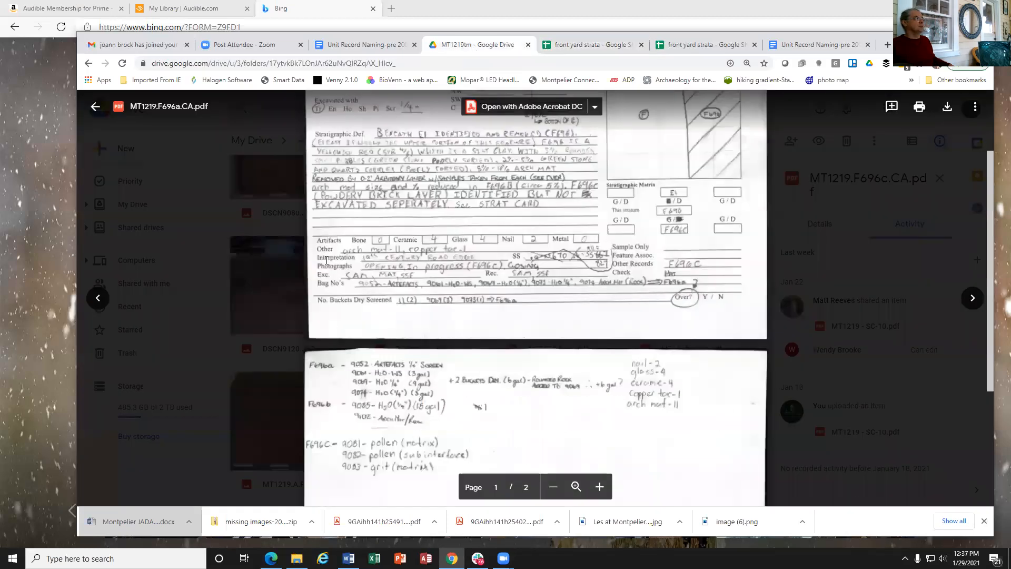
{"action": "left_click", "coordinate": [296, 274]}
{"action": "left_click", "coordinate": [594, 48]}
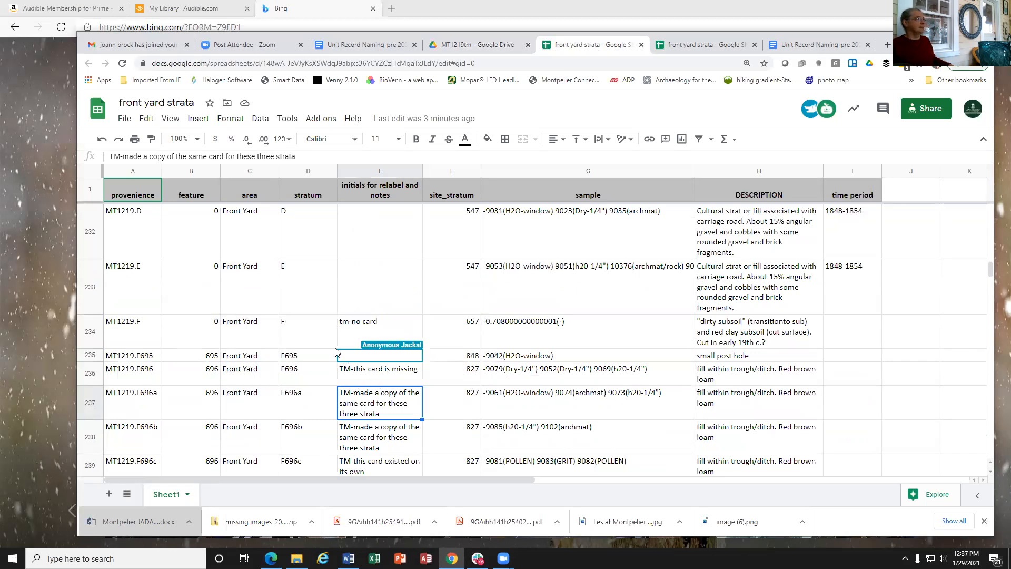
Check the provenience entries for MT1219.F, MT1219.E and MT1219.D and the notes cell for MT1219.D.
{"action": "left_click", "coordinate": [140, 267]}
{"action": "left_click", "coordinate": [131, 328]}
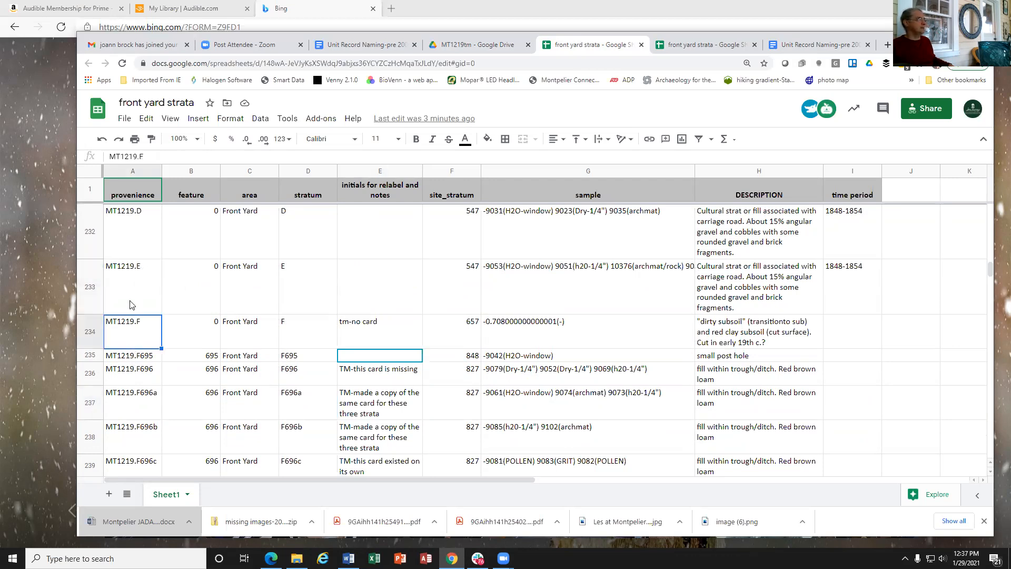
{"action": "left_click", "coordinate": [133, 271]}
{"action": "left_click", "coordinate": [135, 239]}
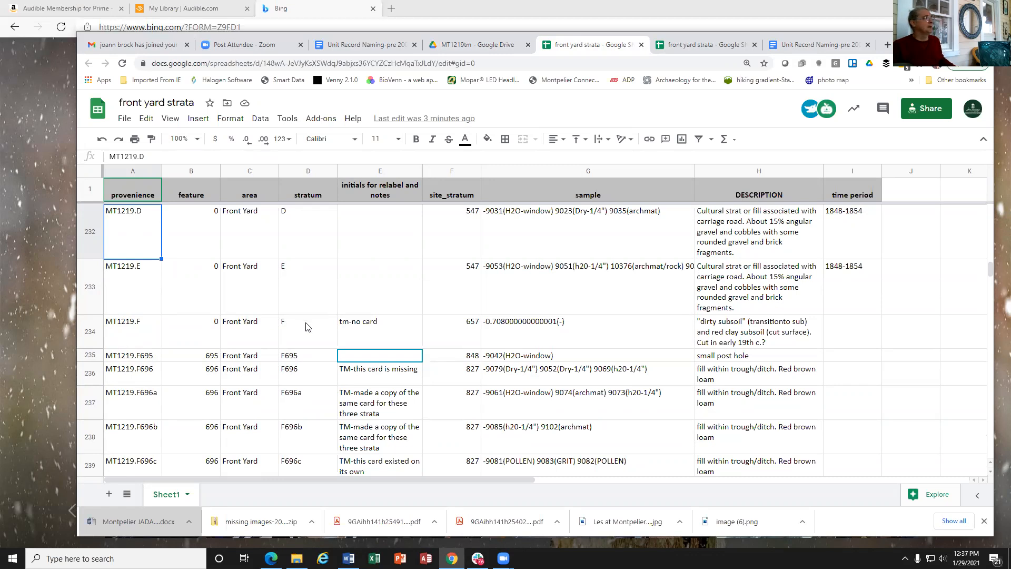
{"action": "left_click", "coordinate": [371, 248]}
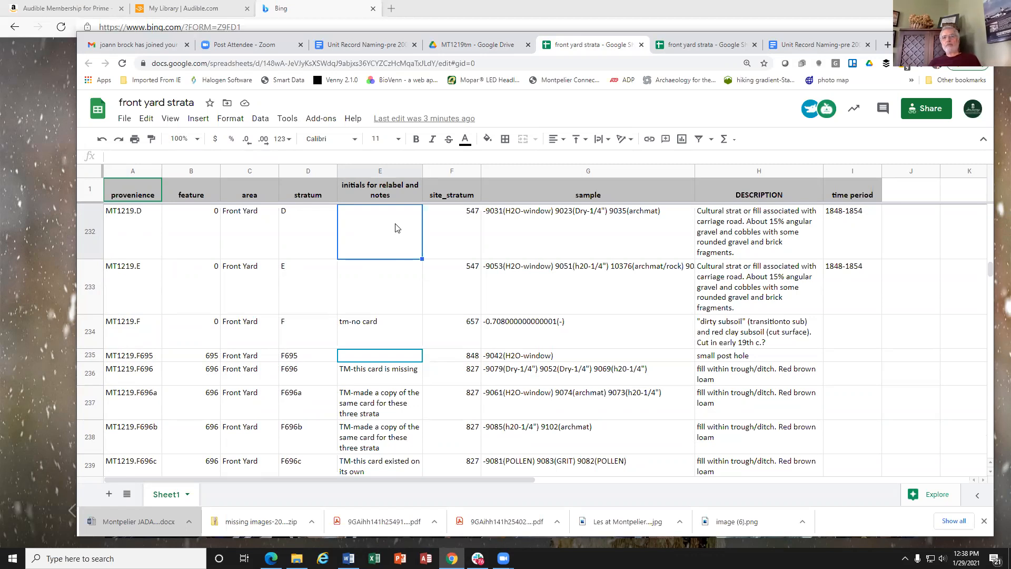
Find the MT1212 rows in the strata sheet and read the notes for MT1212.0 and MT1212.A.
{"action": "scroll", "coordinate": [230, 291], "scroll_direction": "up", "scroll_amount": 10}
{"action": "scroll", "coordinate": [230, 292], "scroll_direction": "up", "scroll_amount": 20}
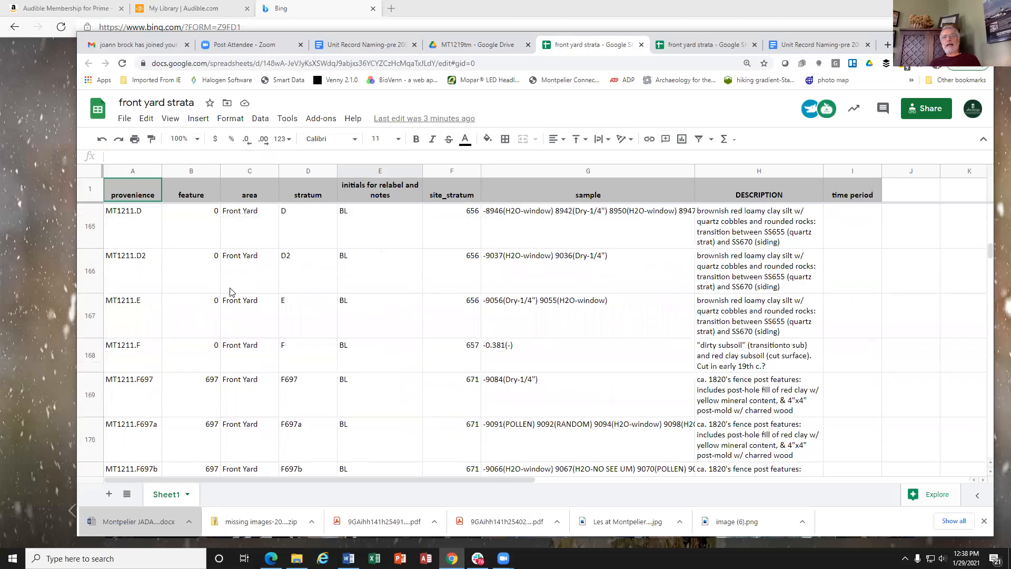
{"action": "scroll", "coordinate": [230, 291], "scroll_direction": "down", "scroll_amount": 3}
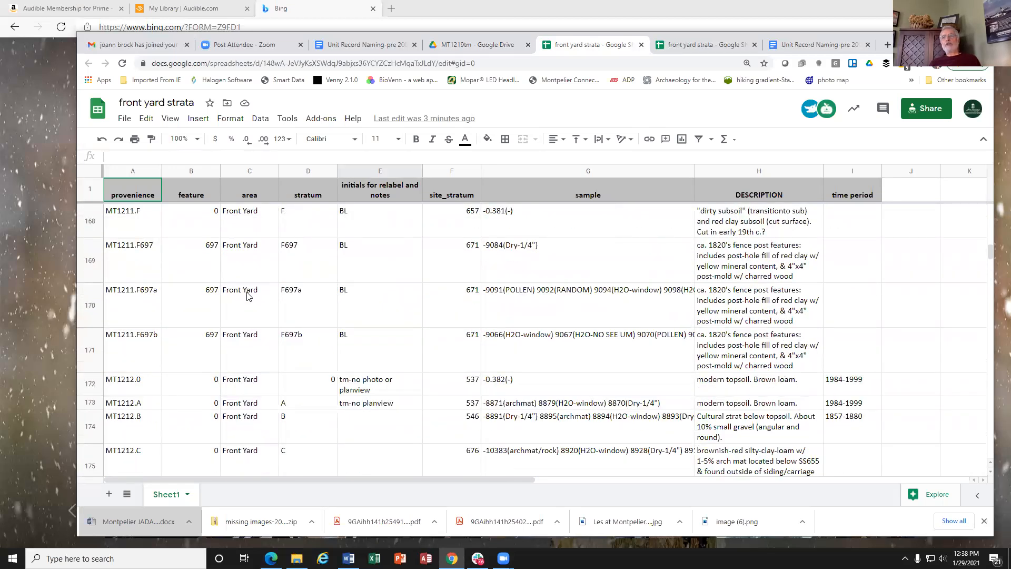
{"action": "left_click", "coordinate": [361, 390]}
{"action": "left_click", "coordinate": [362, 404]}
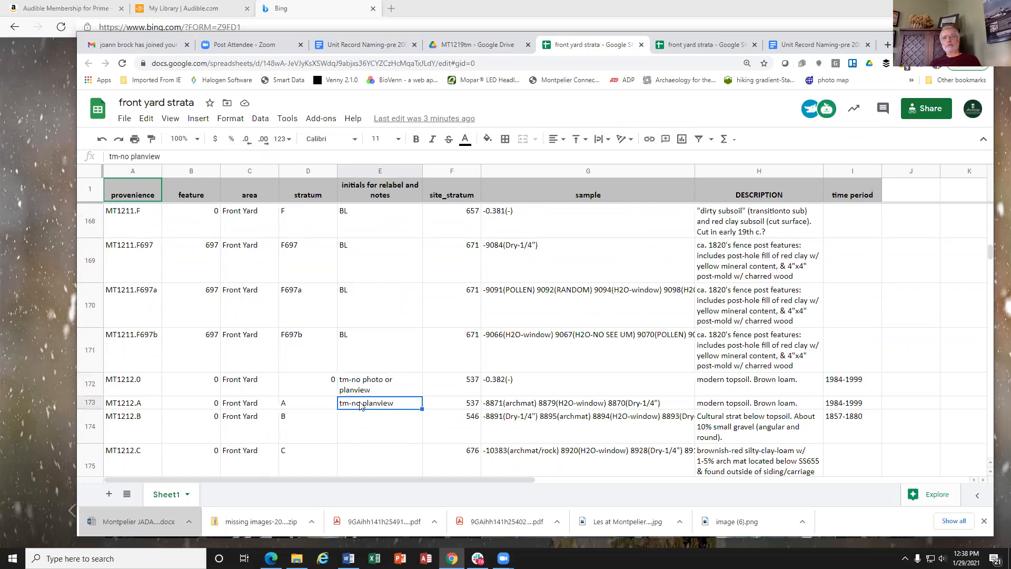
{"action": "scroll", "coordinate": [361, 405], "scroll_direction": "down", "scroll_amount": 1}
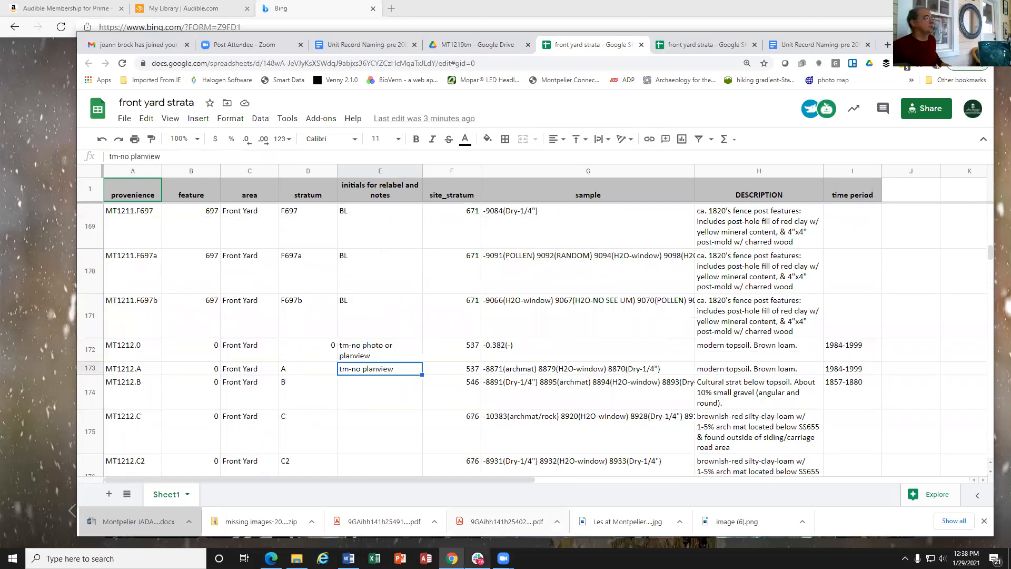
Switch to Slack, search for 1212 and open the reply thread on labeling the MT1212.F693 profile drawing.
{"action": "left_click", "coordinate": [478, 558]}
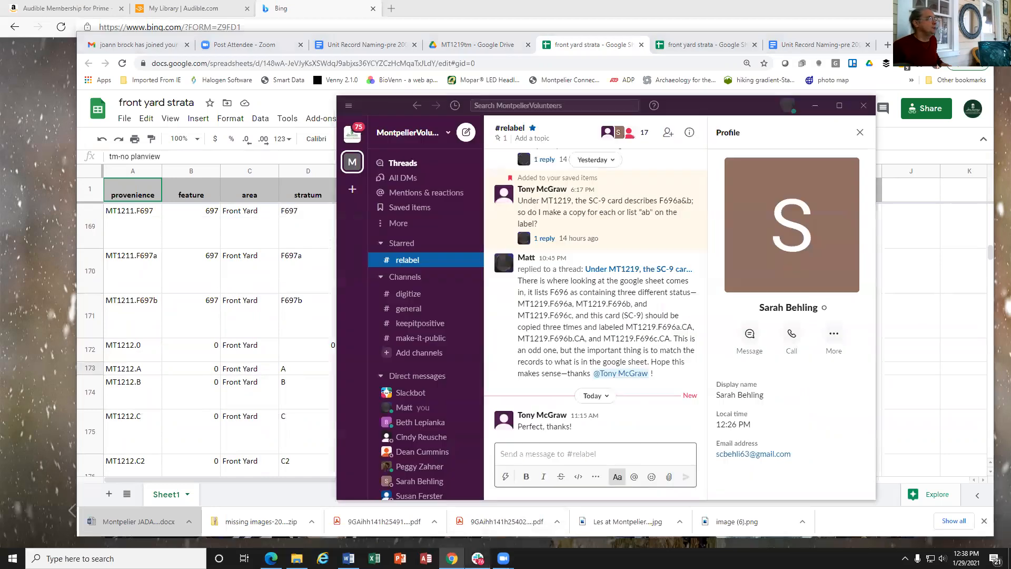
{"action": "left_click", "coordinate": [534, 106]}
{"action": "type", "text": "1212"}
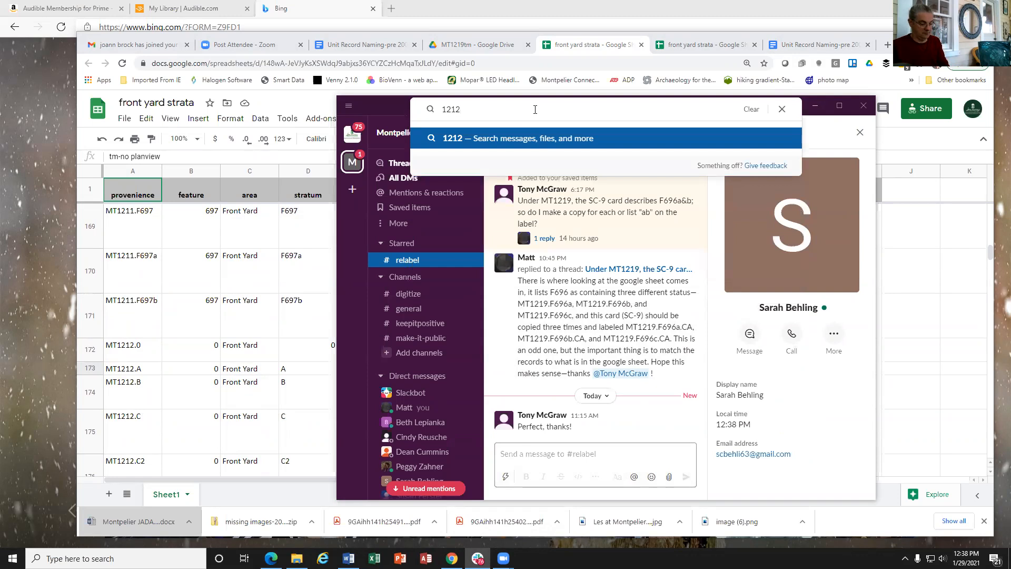
{"action": "key", "text": "Return"}
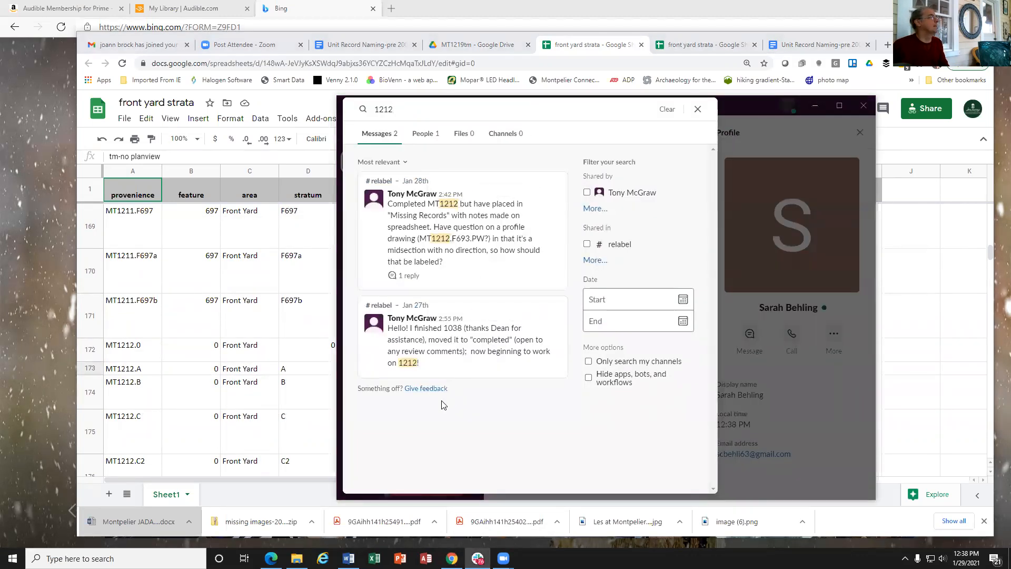
{"action": "left_click", "coordinate": [412, 274]}
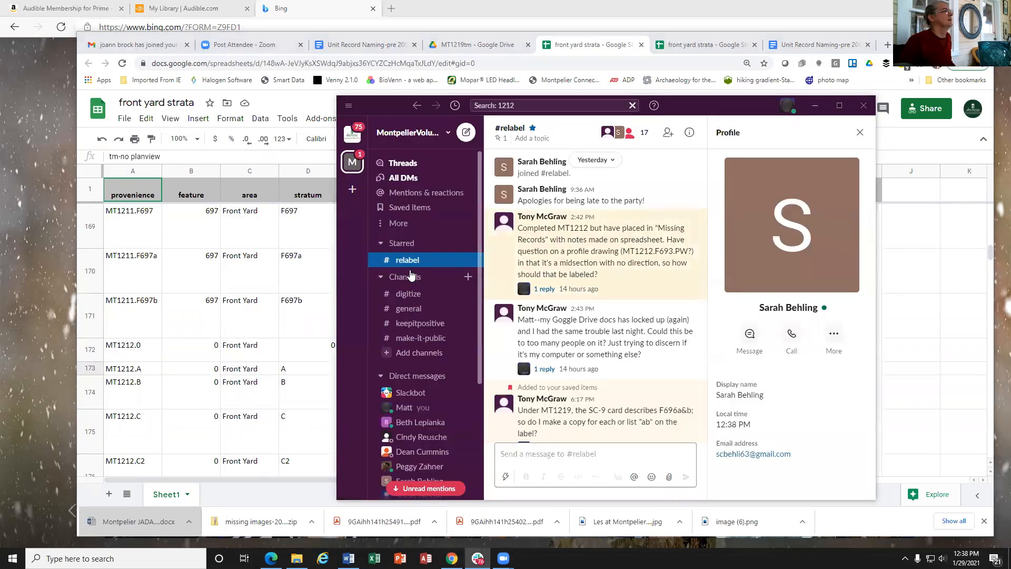
{"action": "left_click", "coordinate": [543, 289]}
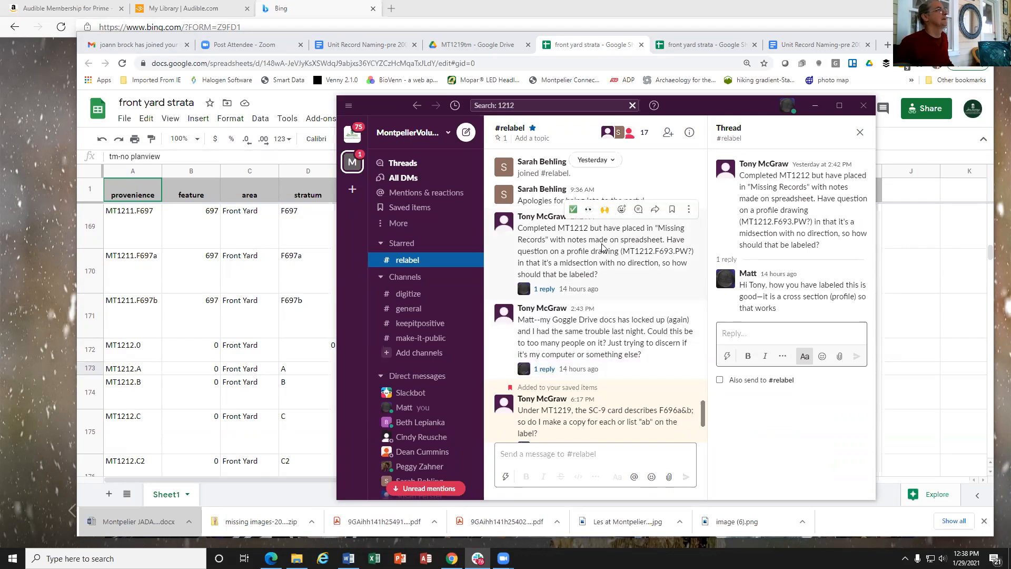
Return to the strata sheet and point out the missing-record notes on MT1212.0 and MT1212.A.
{"action": "left_click", "coordinate": [295, 278]}
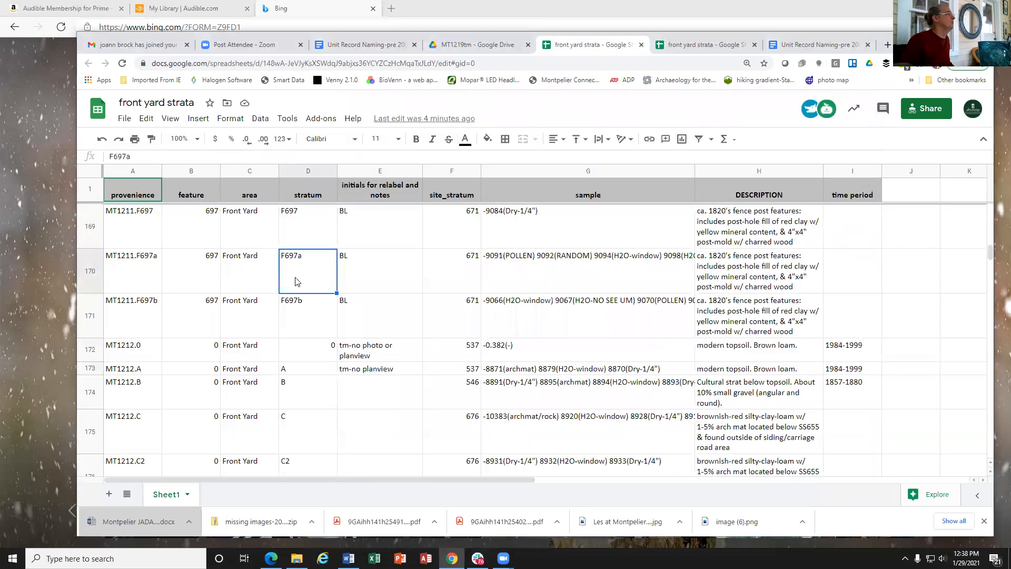
{"action": "left_click", "coordinate": [361, 358]}
{"action": "left_click", "coordinate": [367, 370]}
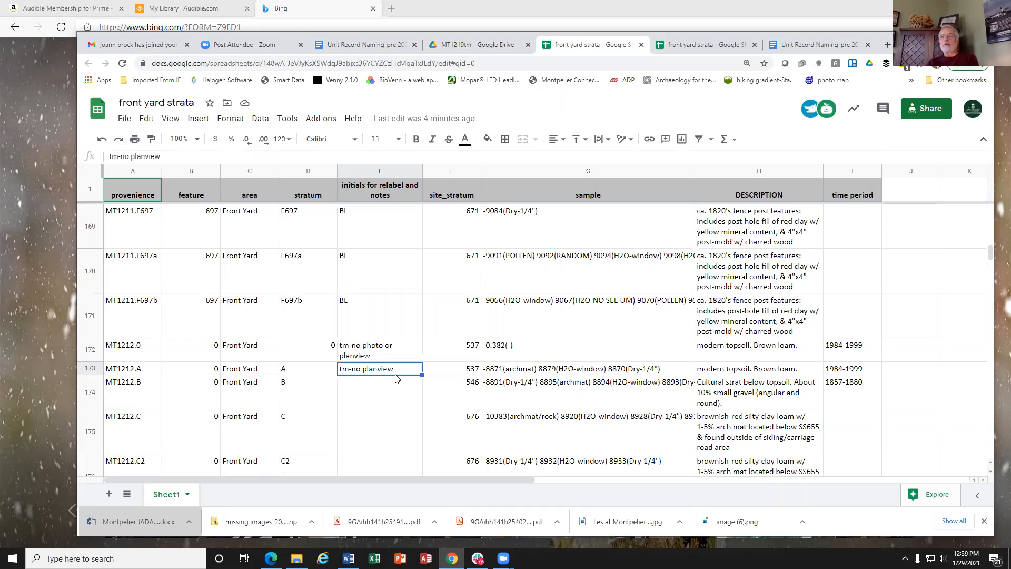
In Drive's 11-Front Yard folder, look into 1_Completed and open the MT1212tm folder inside 3. missing records.
{"action": "left_click", "coordinate": [487, 48]}
{"action": "left_click", "coordinate": [345, 139]}
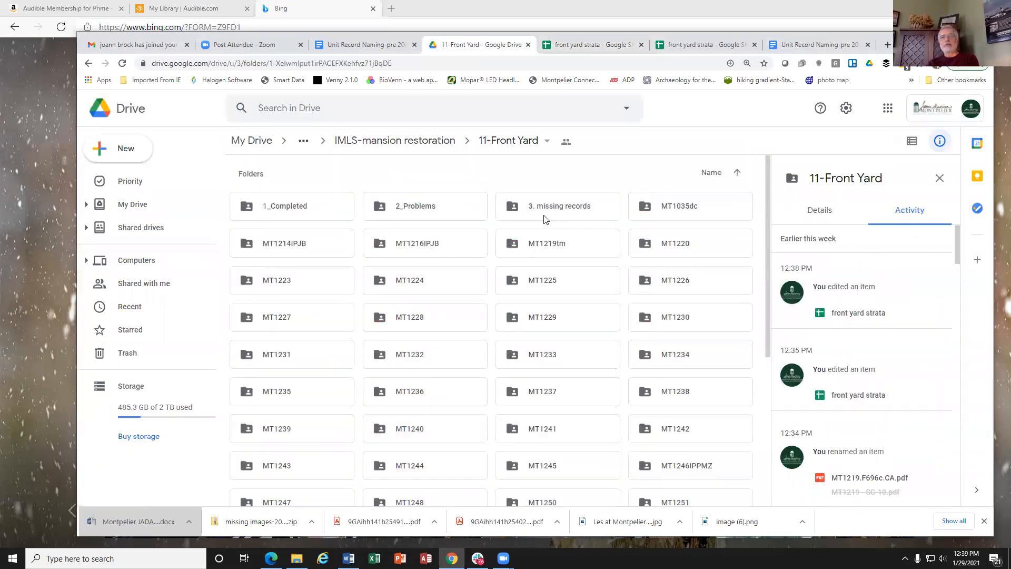
{"action": "double_click", "coordinate": [317, 207]}
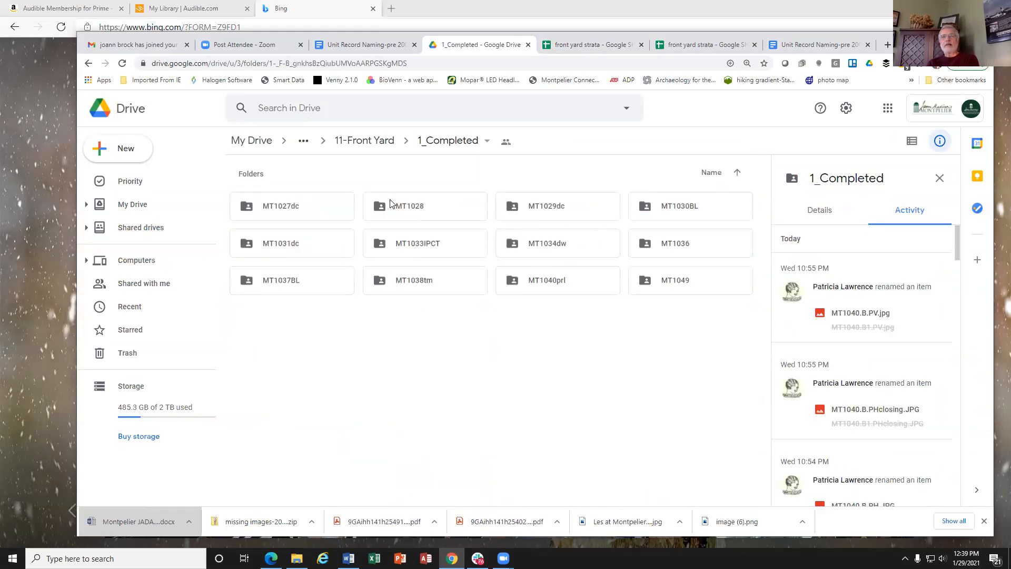
{"action": "left_click", "coordinate": [445, 147]}
{"action": "left_click", "coordinate": [392, 141]}
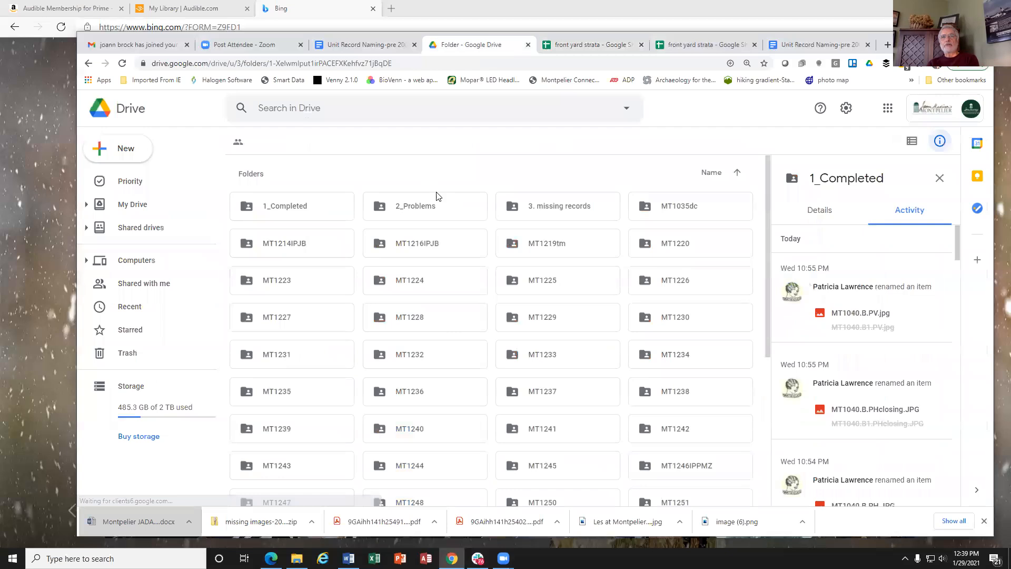
{"action": "double_click", "coordinate": [550, 211]}
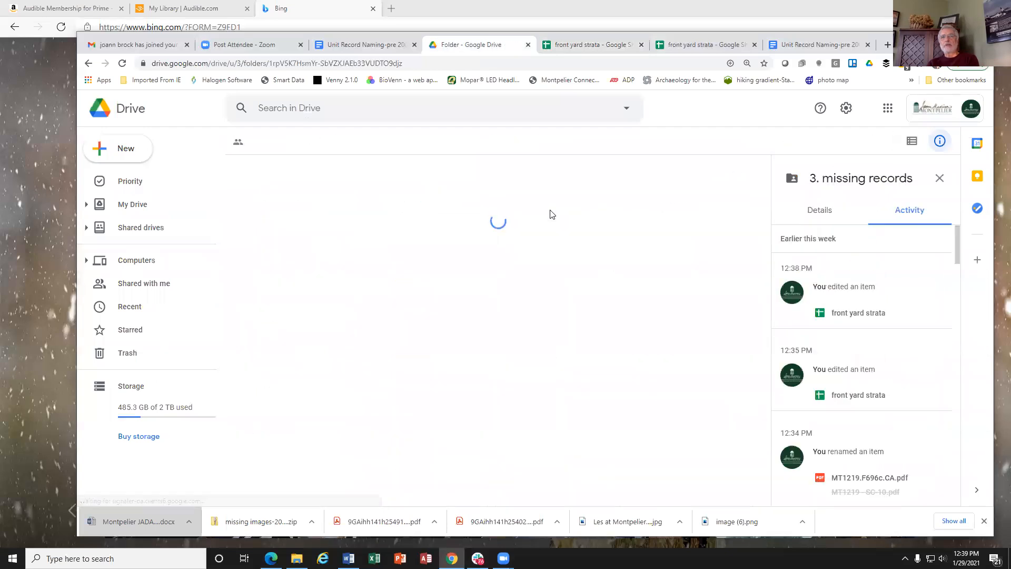
{"action": "double_click", "coordinate": [537, 250]}
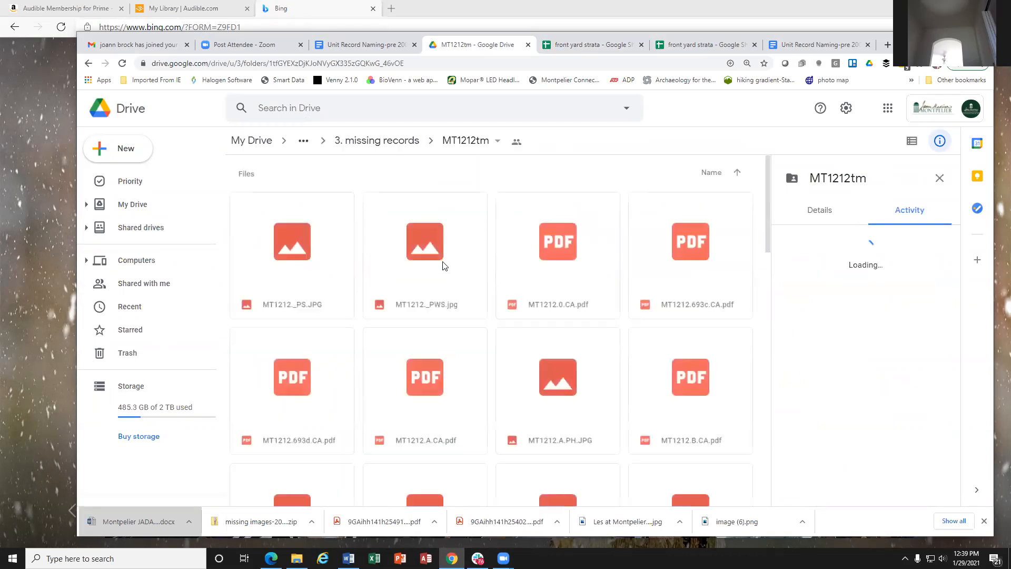
Find MT1212.F693.PW?.jpg in the MT1212tm folder and examine the feature bisect profile drawing up close.
{"action": "scroll", "coordinate": [423, 311], "scroll_direction": "down", "scroll_amount": 8}
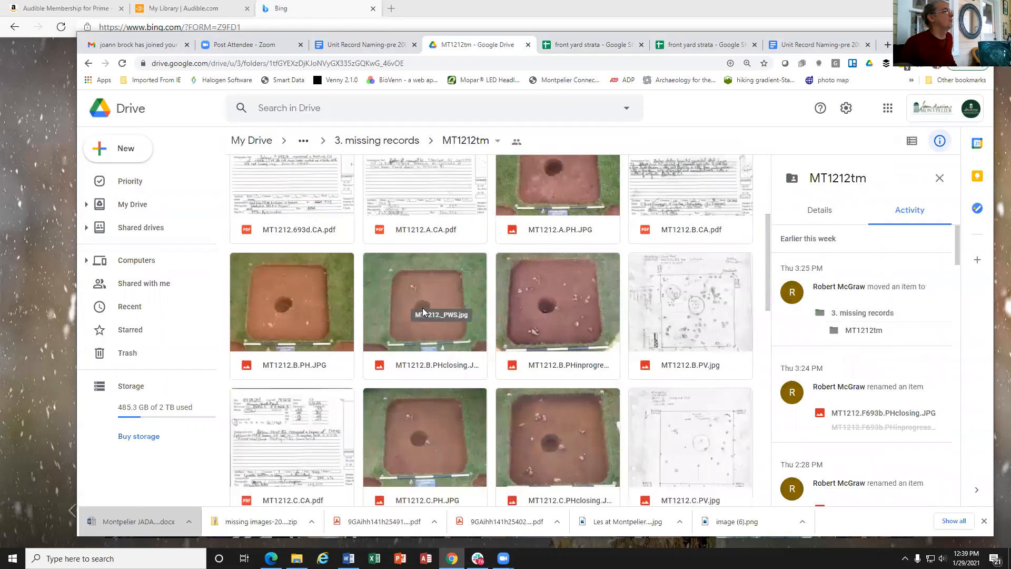
{"action": "scroll", "coordinate": [422, 307], "scroll_direction": "down", "scroll_amount": 5}
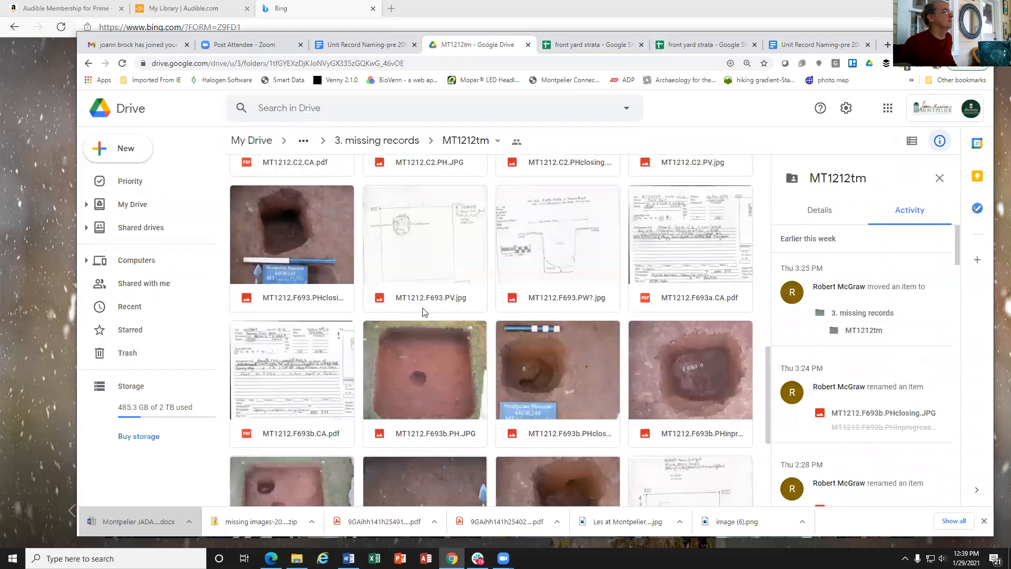
{"action": "left_click", "coordinate": [562, 261]}
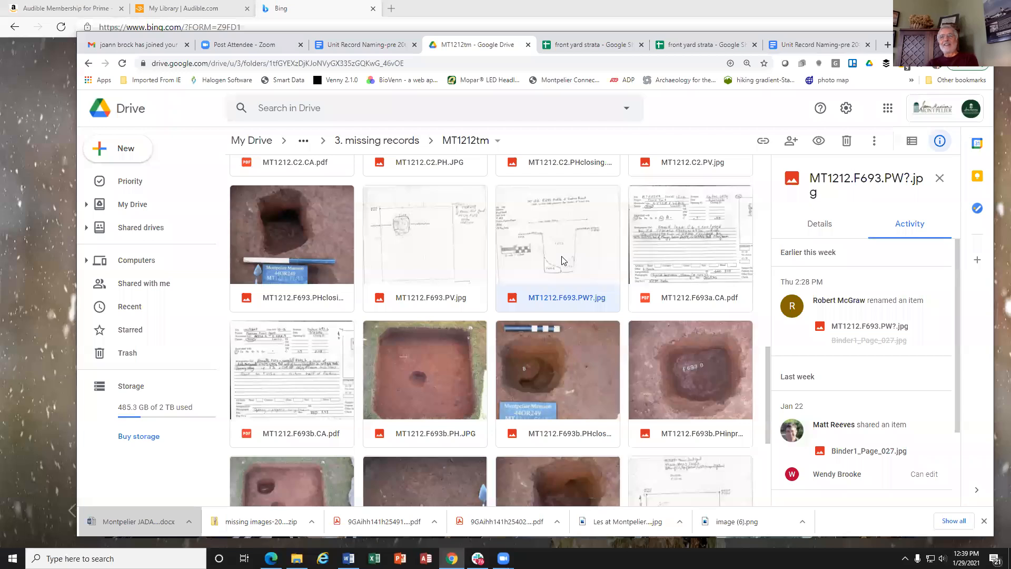
{"action": "double_click", "coordinate": [561, 260]}
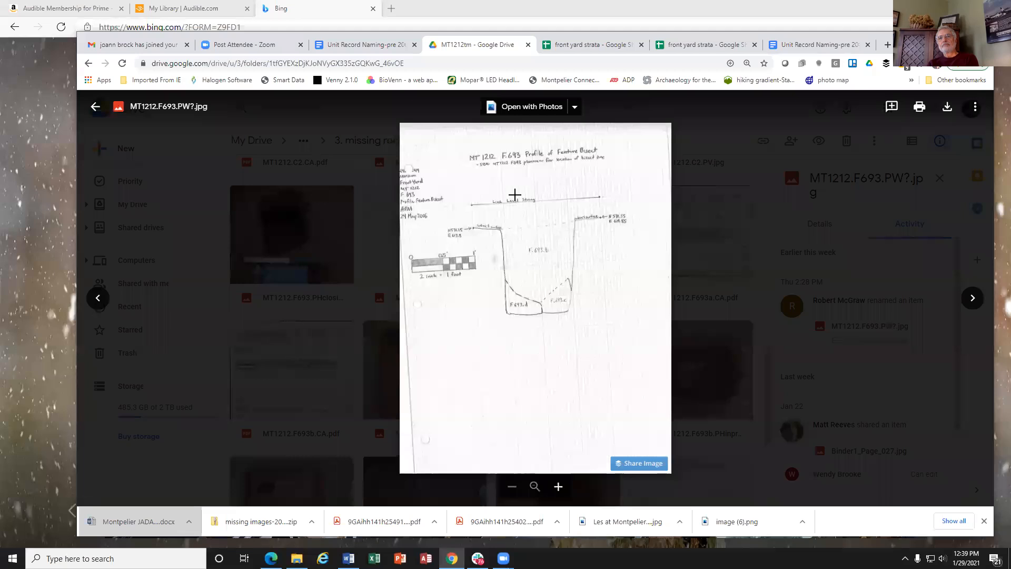
{"action": "scroll", "coordinate": [515, 195], "scroll_direction": "up", "scroll_amount": 1}
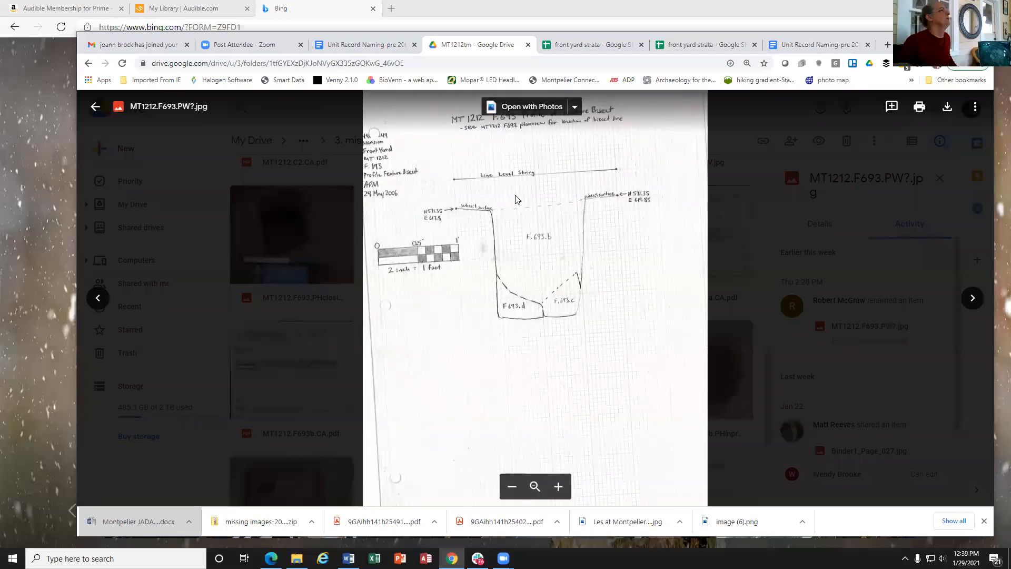
{"action": "left_click_drag", "start_coordinate": [506, 198], "coordinate": [522, 235]}
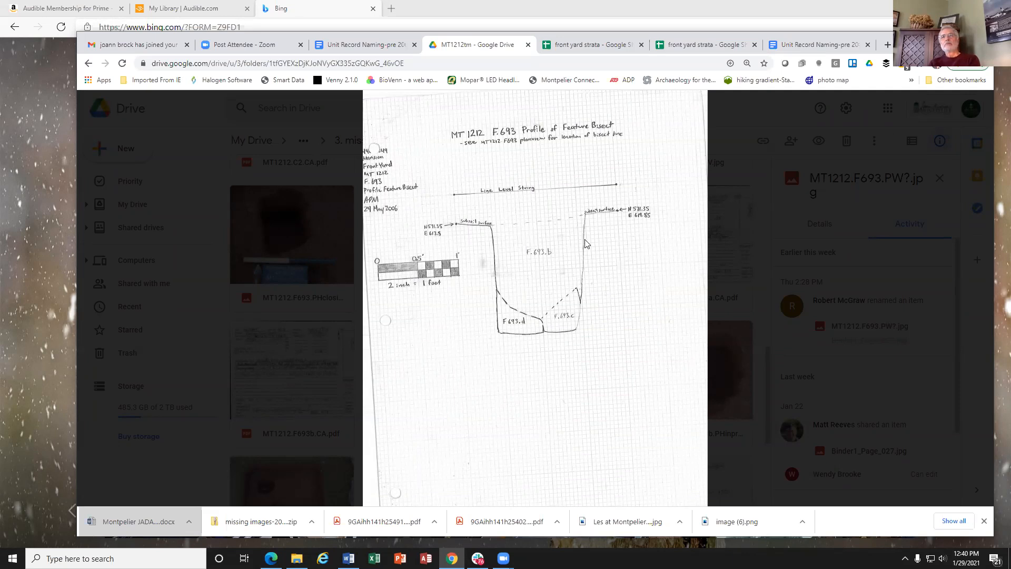
Close the profile drawing and check the bisect line on the MT1212.F693.PV.jpg planview.
{"action": "left_click", "coordinate": [717, 246]}
{"action": "double_click", "coordinate": [449, 231]}
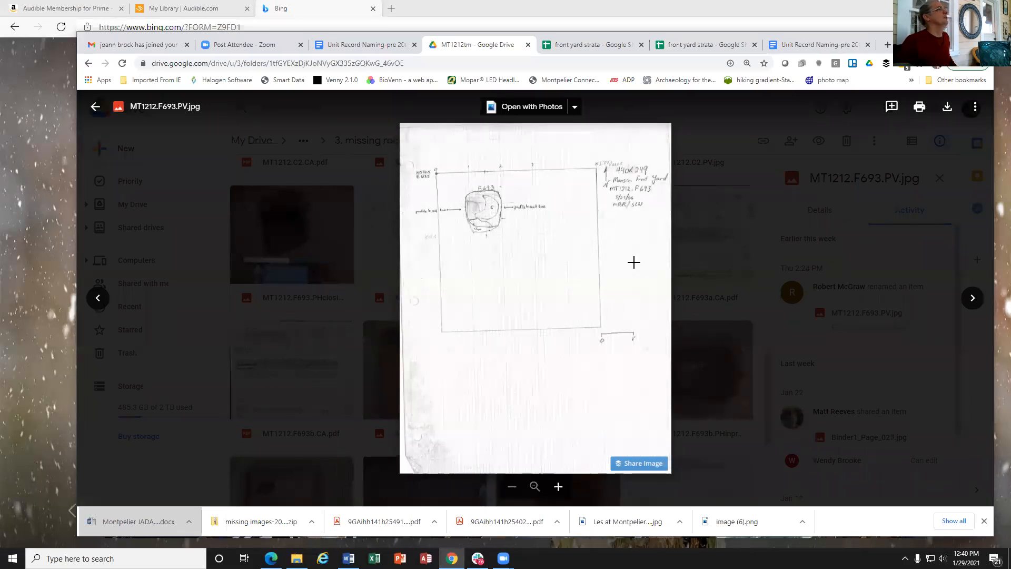
{"action": "left_click", "coordinate": [682, 265]}
Close the planview and rename MT1212.F693.PW?.jpg as MT1212.F693.PN.jpg, returning to the MT1212tm folder.
{"action": "left_click", "coordinate": [594, 251]}
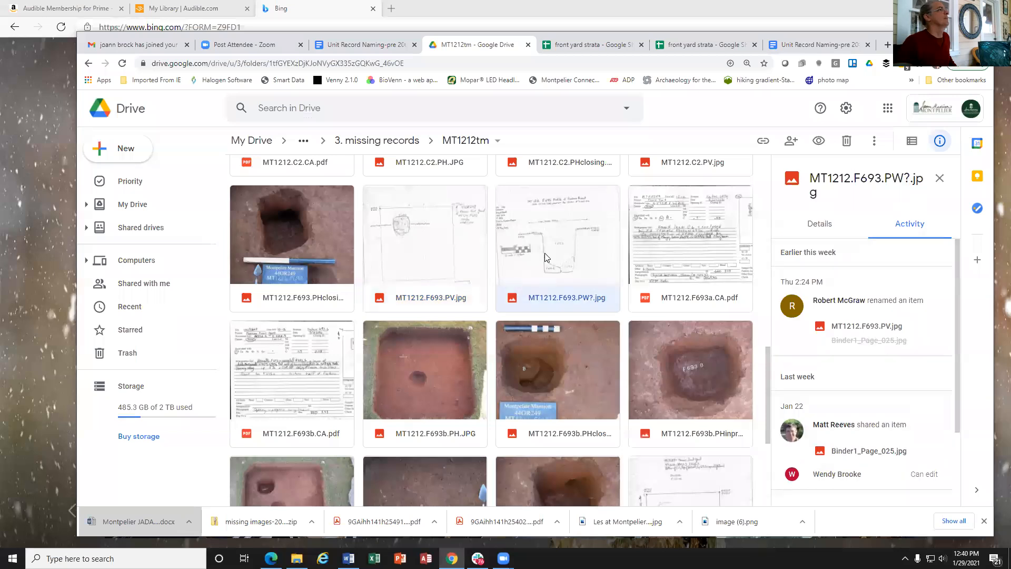
{"action": "right_click", "coordinate": [581, 302]}
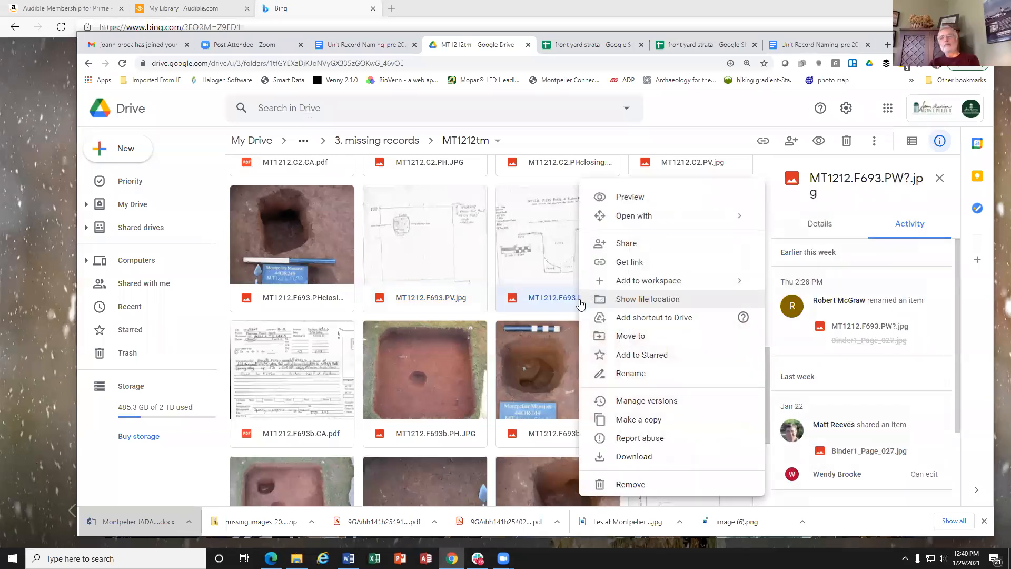
{"action": "double_click", "coordinate": [545, 263]}
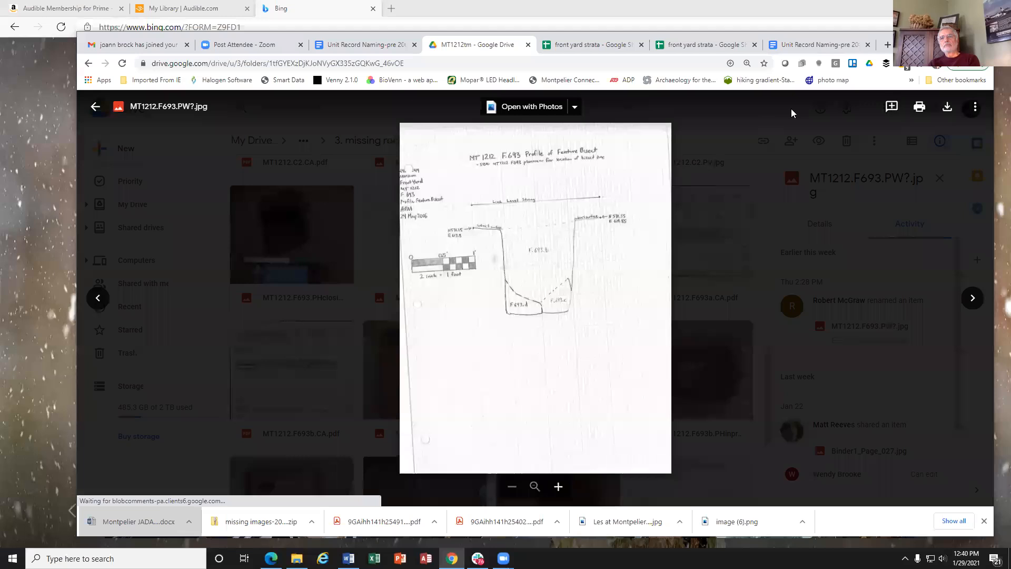
{"action": "left_click", "coordinate": [975, 107]}
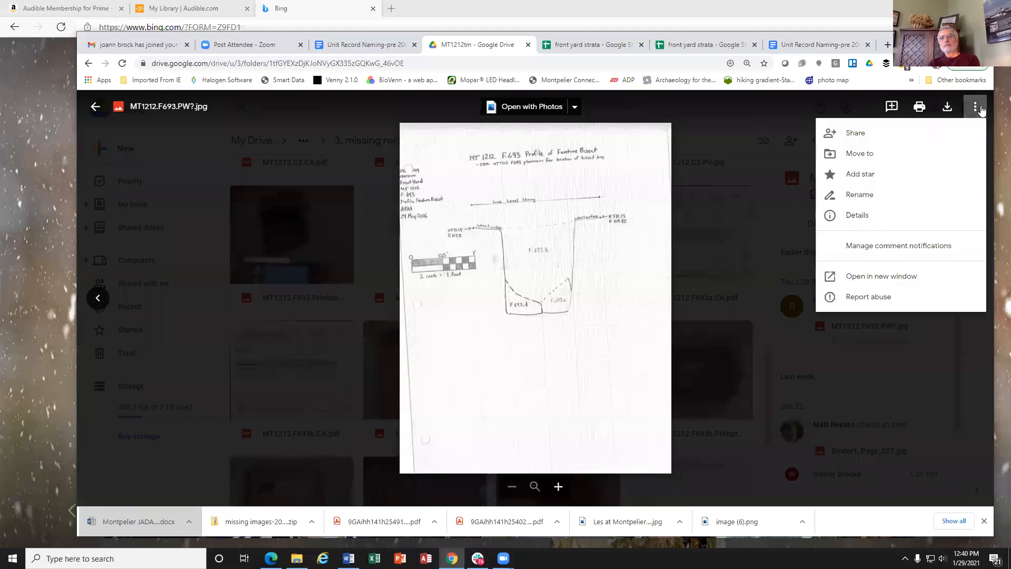
{"action": "left_click", "coordinate": [859, 194]}
{"action": "left_click", "coordinate": [540, 302]}
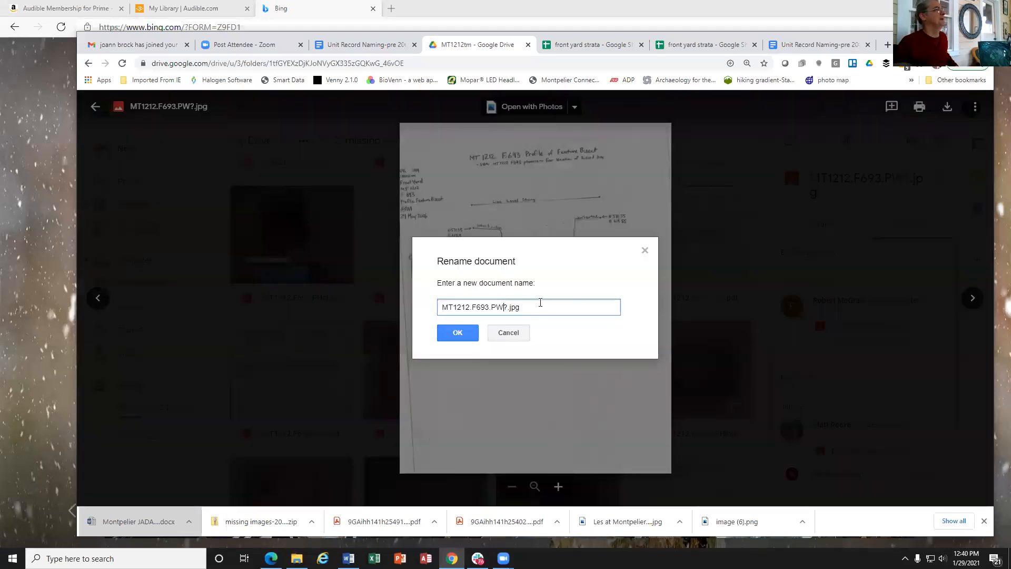
{"action": "type", "text": "N"}
{"action": "key", "text": "Delete"}
{"action": "key", "text": "Delete"}
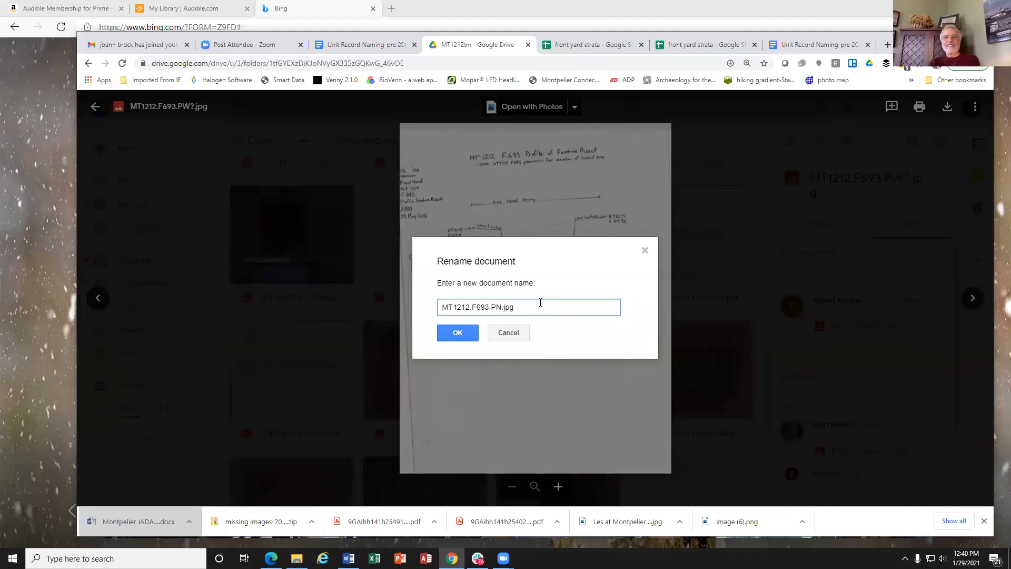
{"action": "left_click", "coordinate": [467, 333]}
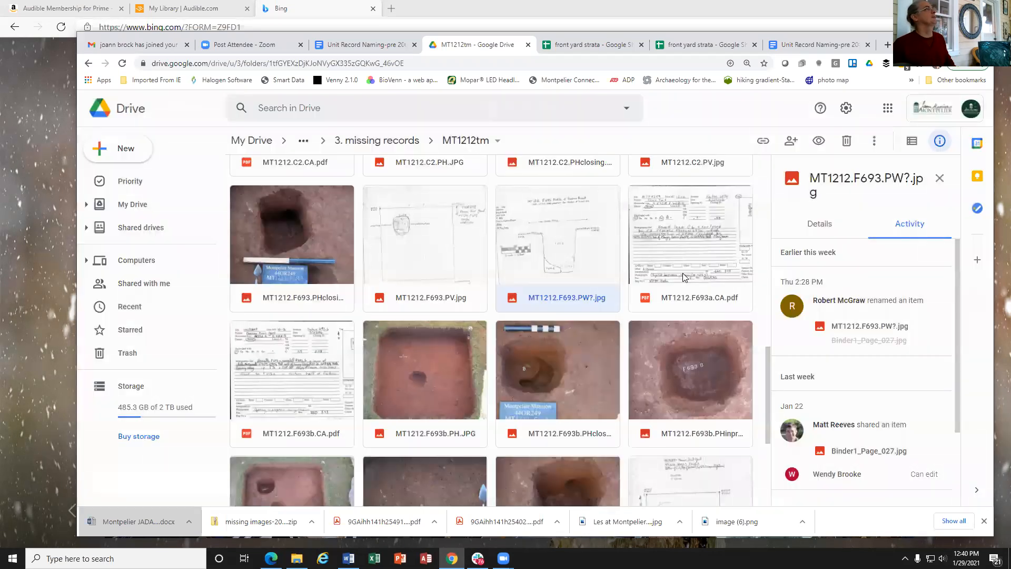
{"action": "left_click", "coordinate": [683, 273]}
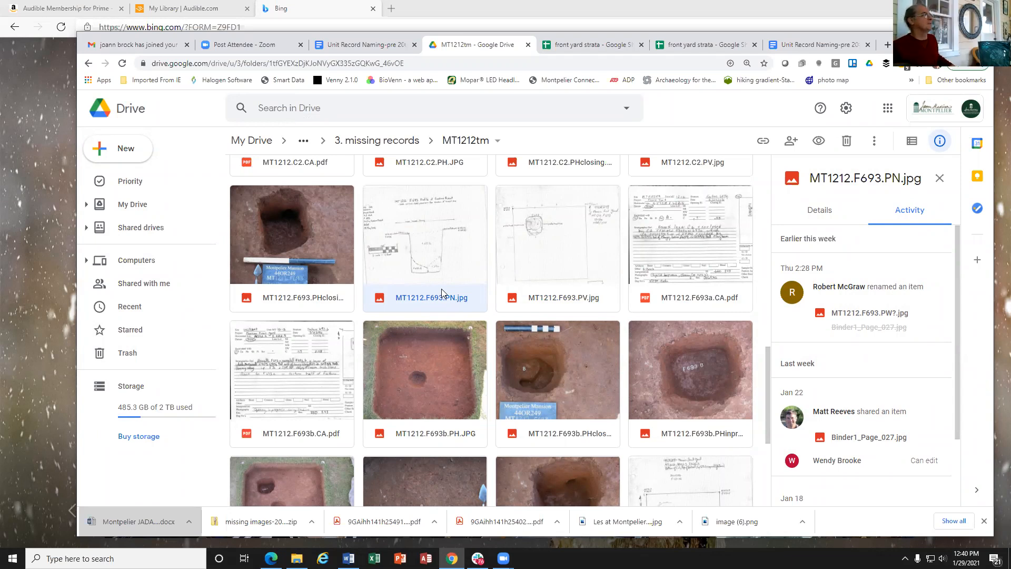
View the MT1212.F693.PN.jpg profile, and examine the bisect line on the MT1212.F693.PV.jpg planview up close for comparison.
{"action": "double_click", "coordinate": [439, 261]}
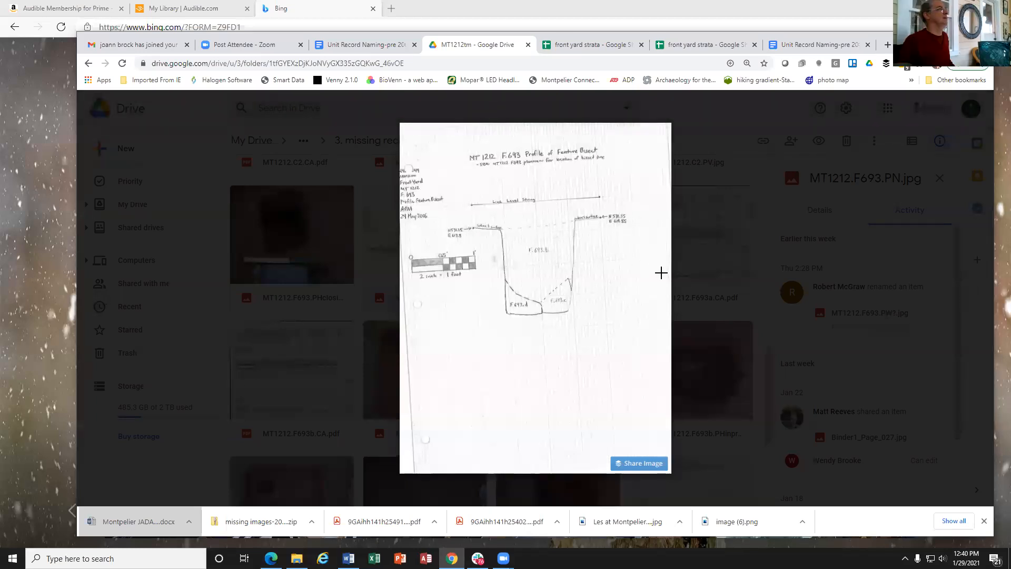
{"action": "left_click", "coordinate": [689, 284]}
{"action": "double_click", "coordinate": [554, 255]}
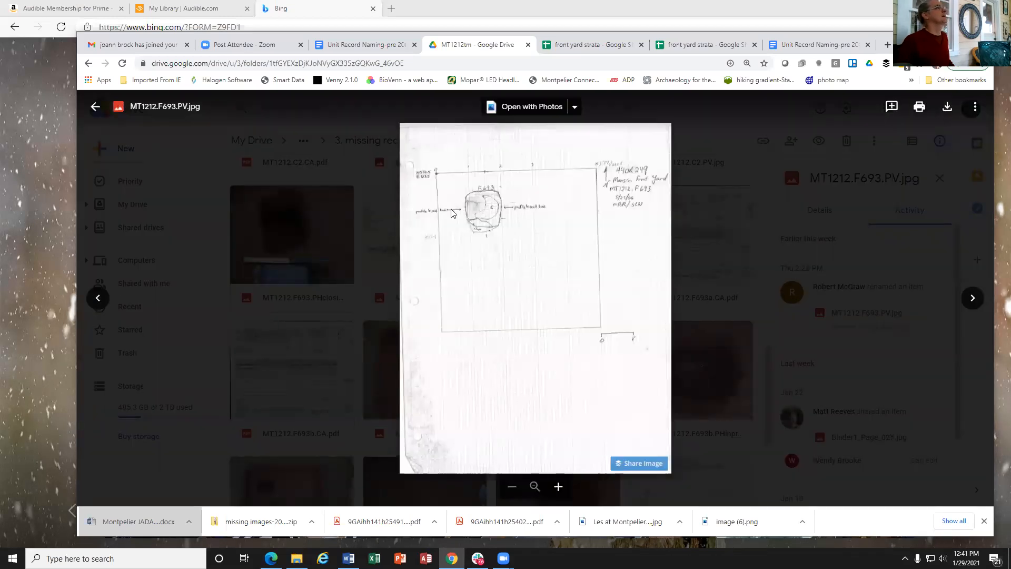
{"action": "scroll", "coordinate": [451, 209], "scroll_direction": "up", "scroll_amount": 5}
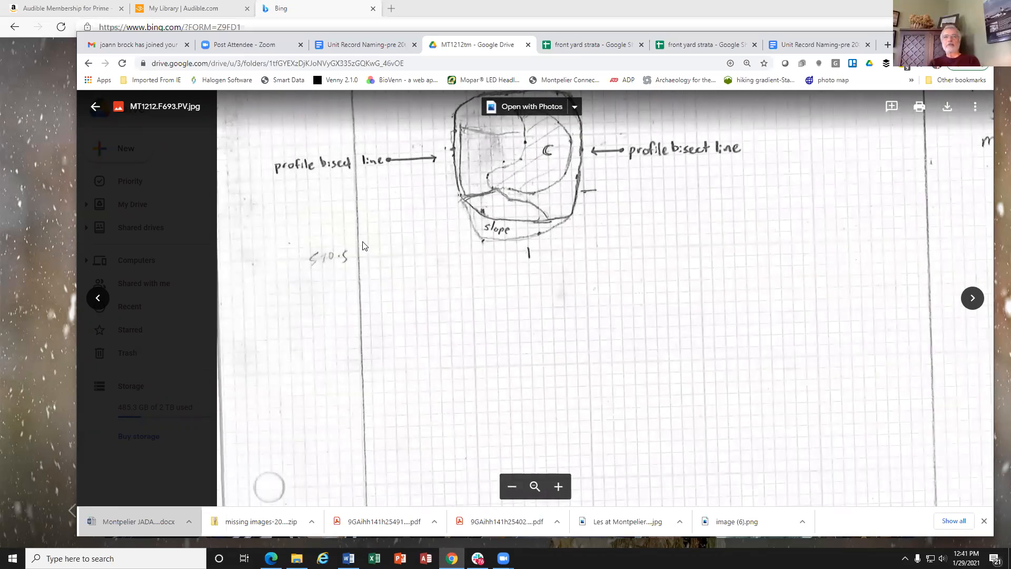
{"action": "scroll", "coordinate": [365, 246], "scroll_direction": "down", "scroll_amount": 4}
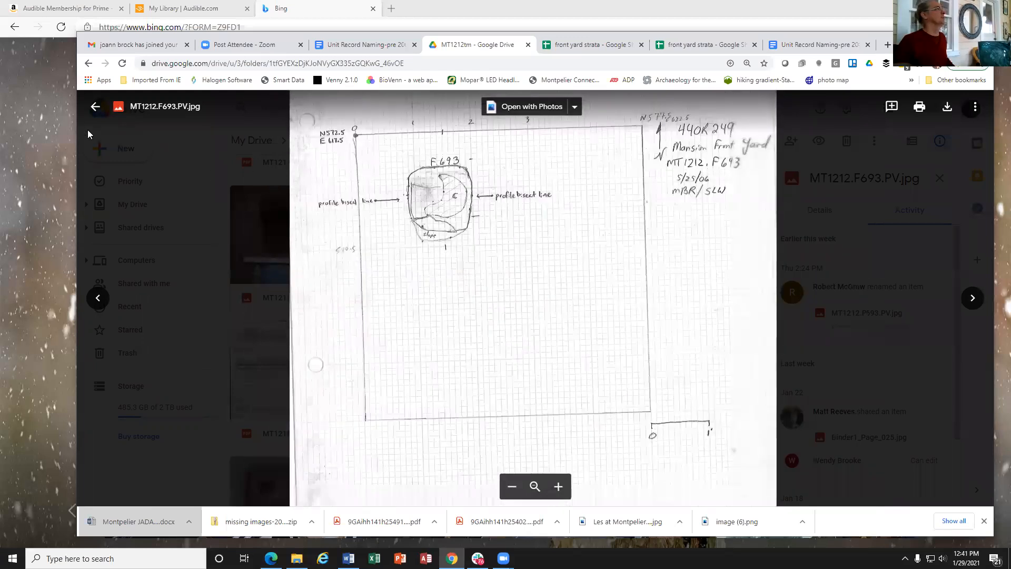
{"action": "left_click", "coordinate": [95, 106]}
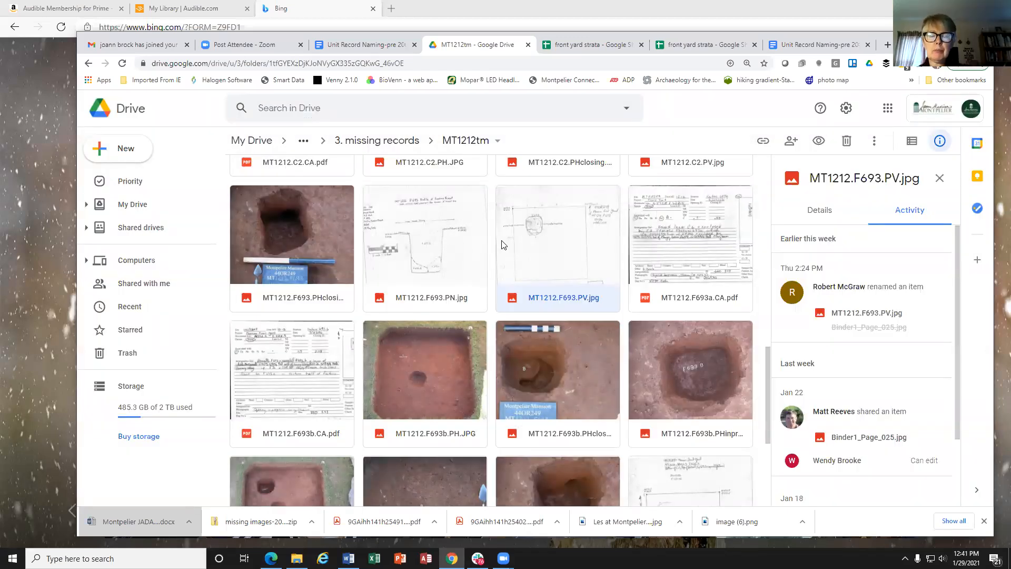
Reopen the MT1212.F693.PV.jpg planview to check its north arrow, and return to the MT1212.F693.PN.jpg file in the folder.
{"action": "double_click", "coordinate": [537, 244]}
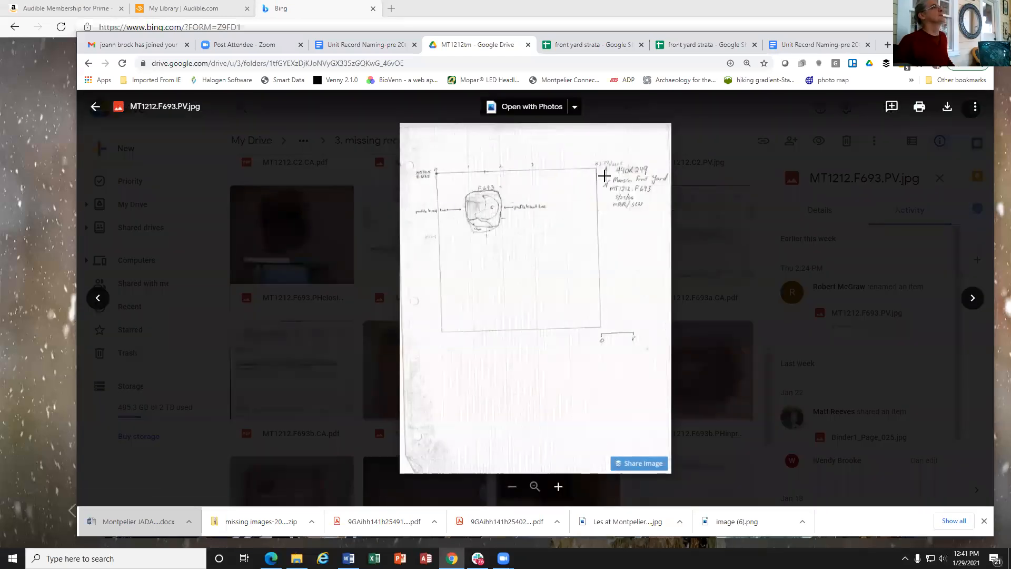
{"action": "left_click", "coordinate": [382, 238]}
{"action": "left_click", "coordinate": [397, 247]}
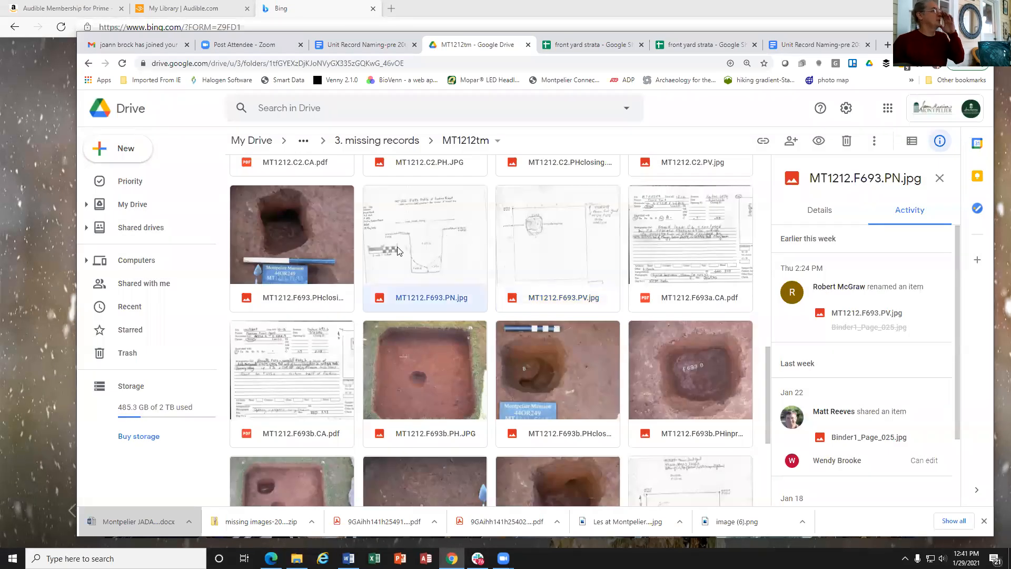
Look through the MT1212tm folder's cards, photos and drawings, from the B and C strata to the F693 features.
{"action": "scroll", "coordinate": [397, 247], "scroll_direction": "down", "scroll_amount": 2}
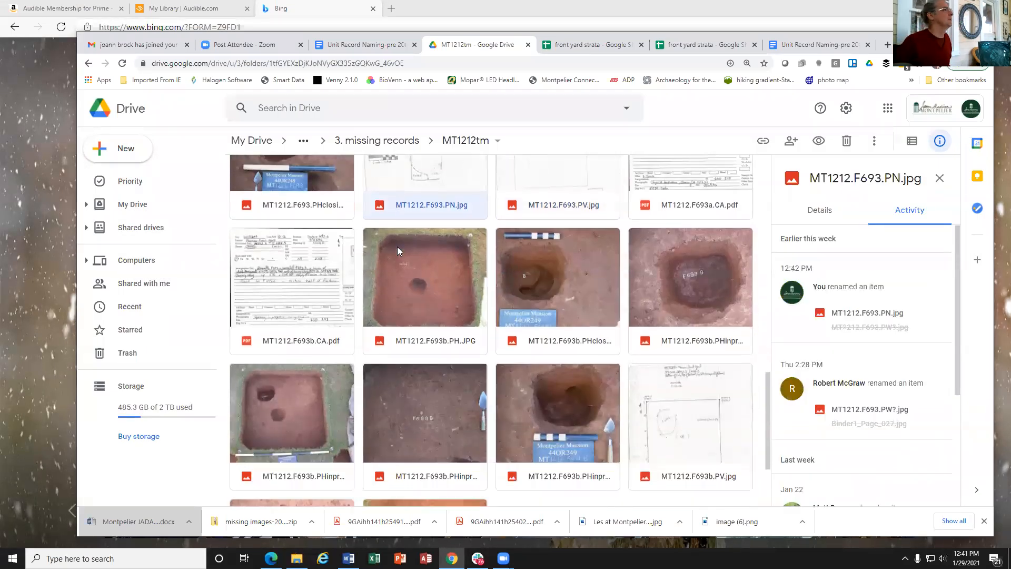
{"action": "scroll", "coordinate": [397, 246], "scroll_direction": "down", "scroll_amount": 3}
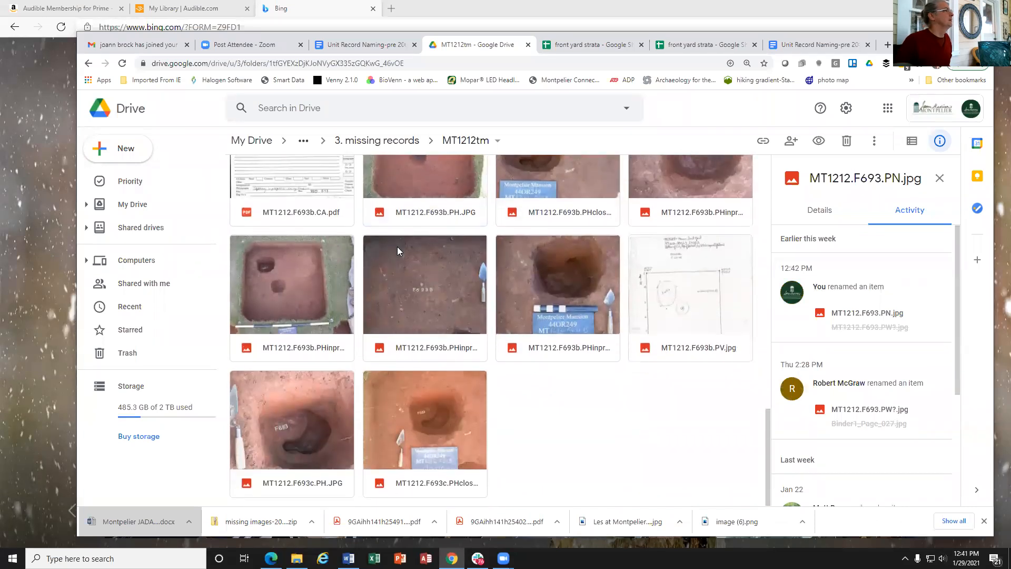
{"action": "scroll", "coordinate": [398, 246], "scroll_direction": "up", "scroll_amount": 10}
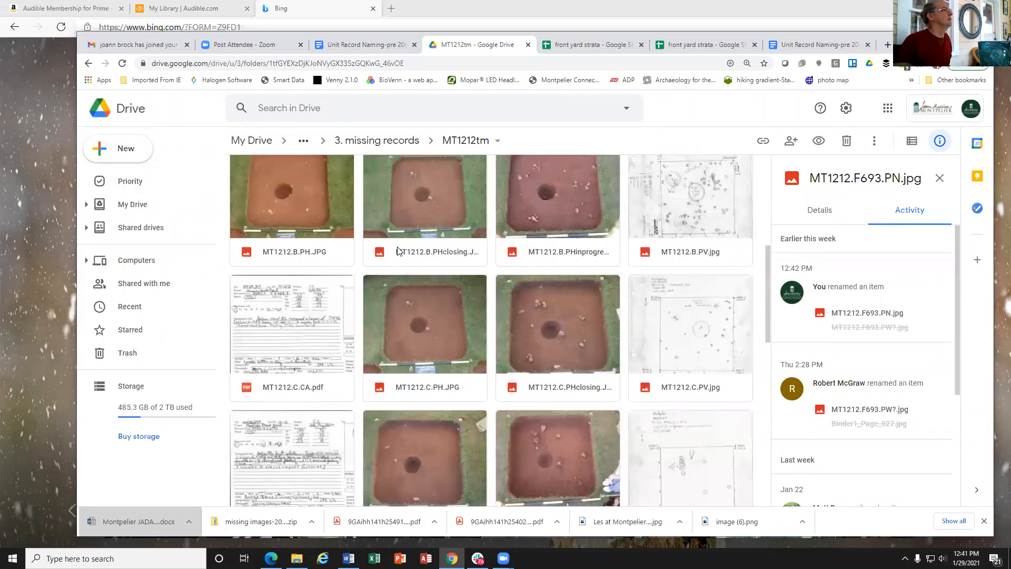
{"action": "scroll", "coordinate": [397, 247], "scroll_direction": "down", "scroll_amount": 8}
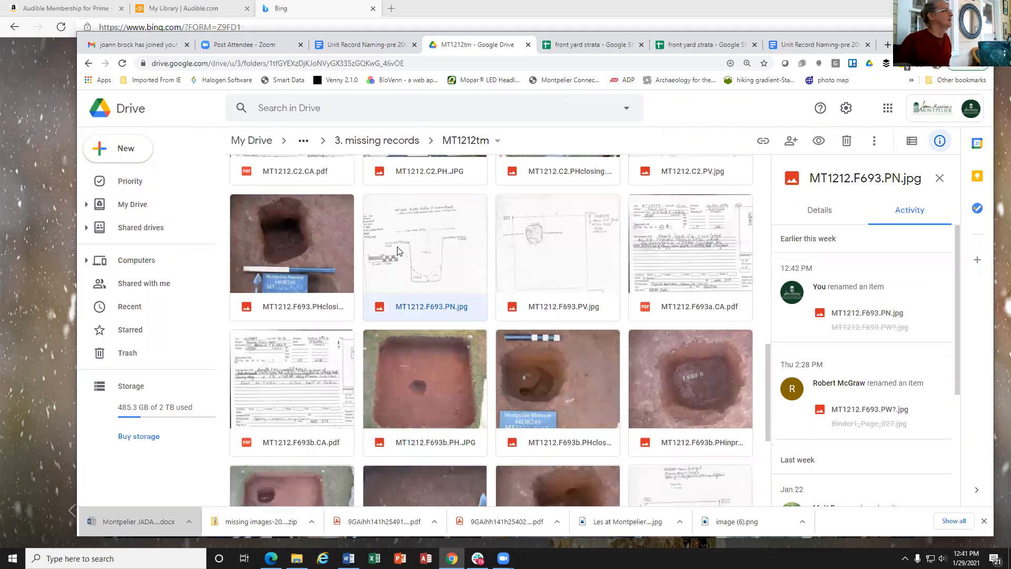
{"action": "scroll", "coordinate": [398, 251], "scroll_direction": "down", "scroll_amount": 1}
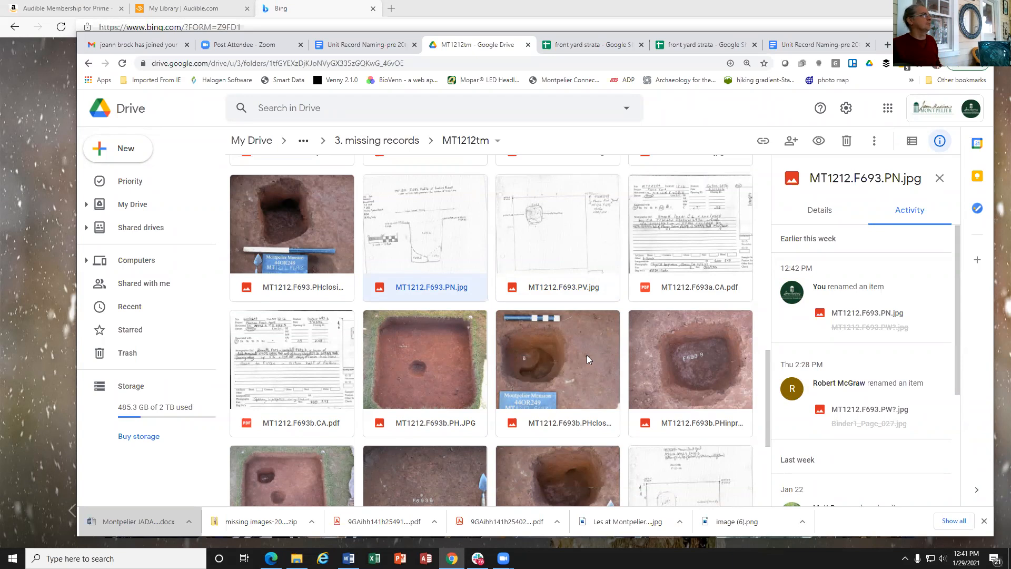
{"action": "scroll", "coordinate": [570, 360], "scroll_direction": "down", "scroll_amount": 4}
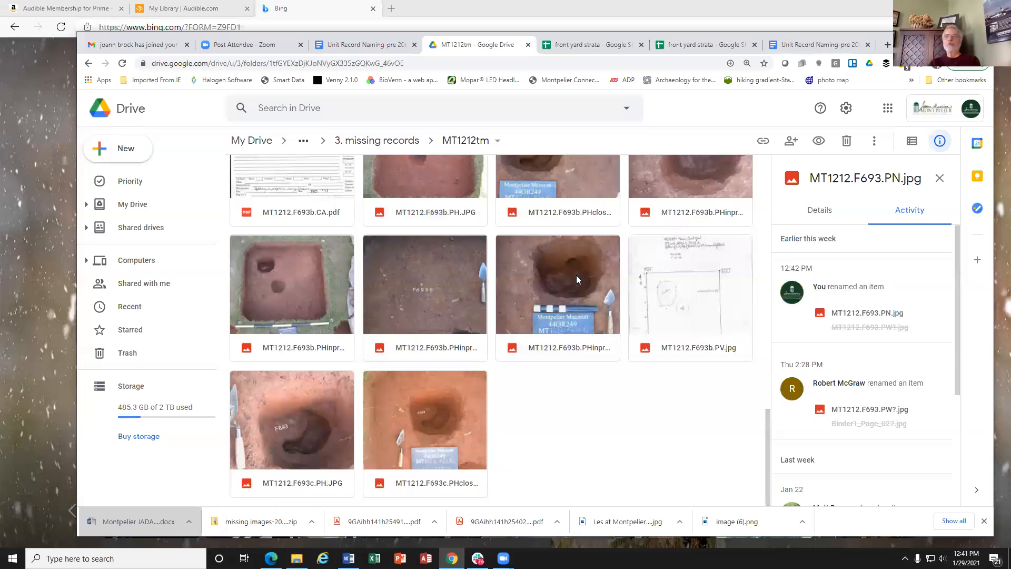
{"action": "scroll", "coordinate": [577, 275], "scroll_direction": "up", "scroll_amount": 8}
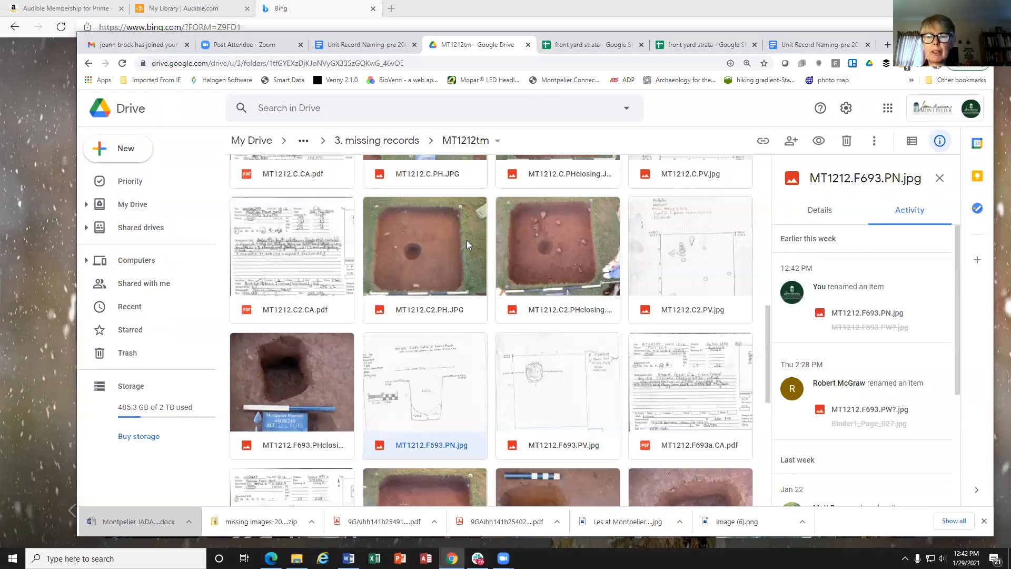
Go up to 3. missing records, reopen the MT1212tm folder and find the F693b in-progress photos.
{"action": "left_click", "coordinate": [383, 141]}
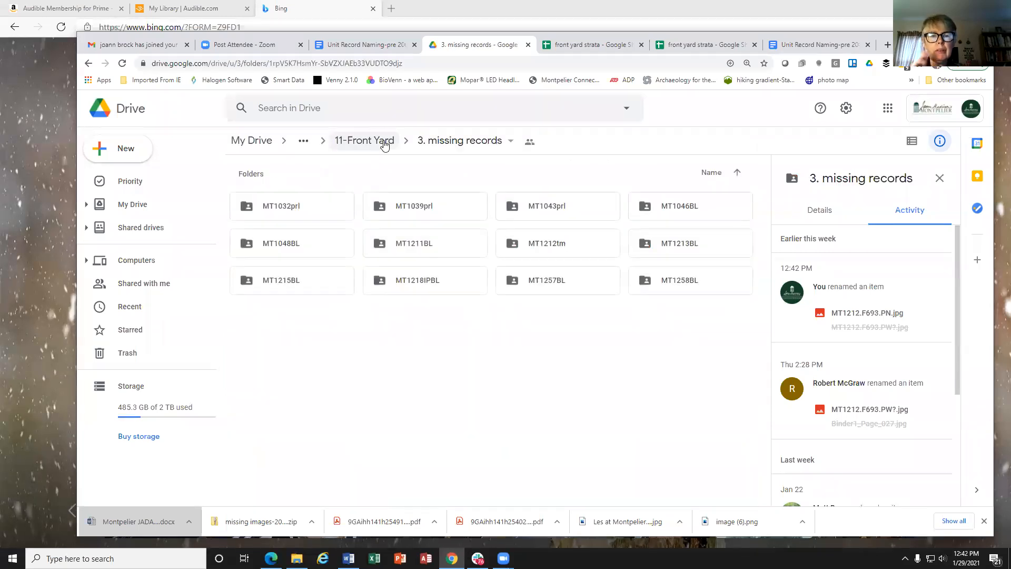
{"action": "left_click", "coordinate": [441, 144]}
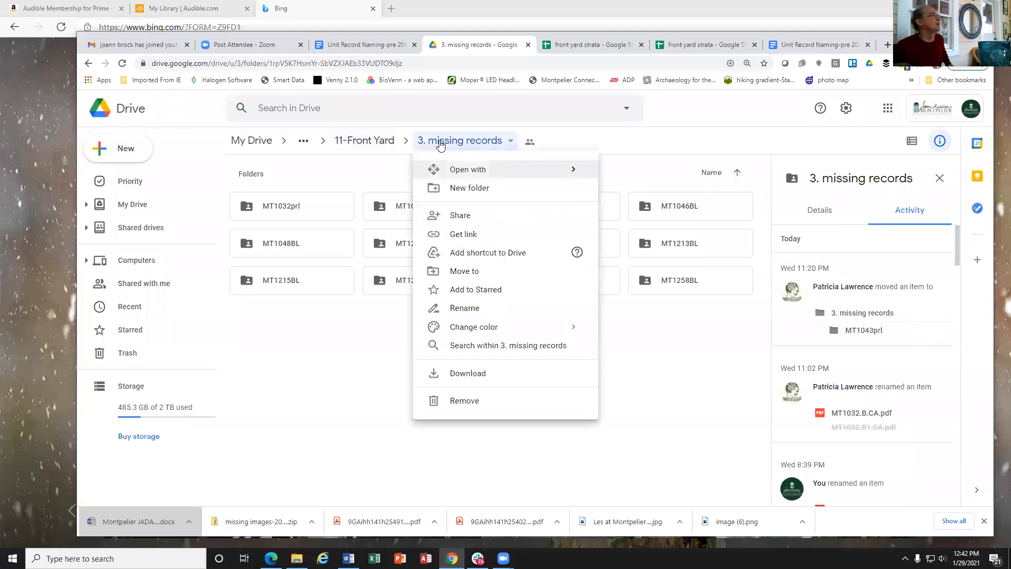
{"action": "left_click", "coordinate": [440, 144]}
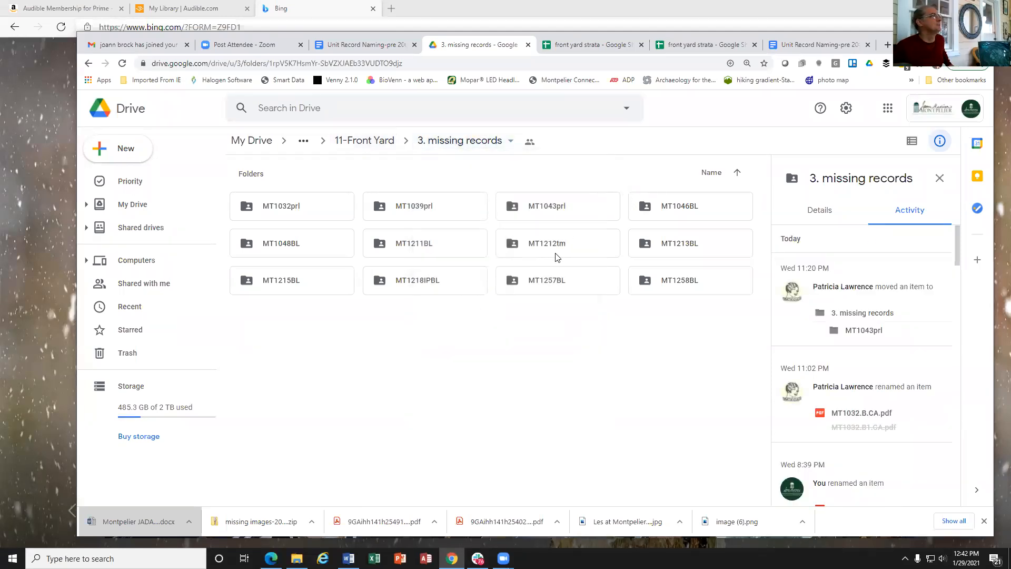
{"action": "double_click", "coordinate": [559, 247]}
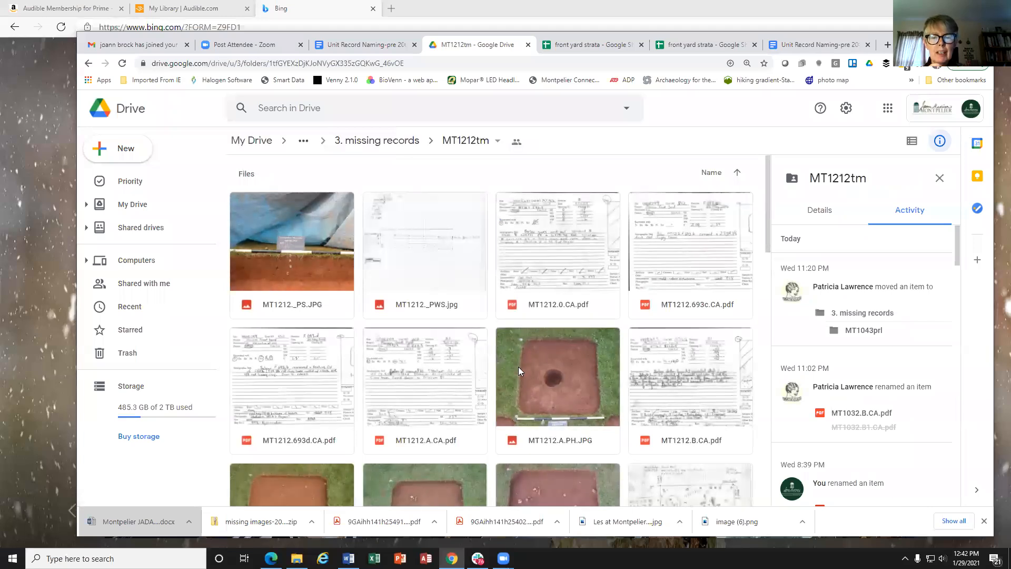
{"action": "scroll", "coordinate": [518, 366], "scroll_direction": "down", "scroll_amount": 10}
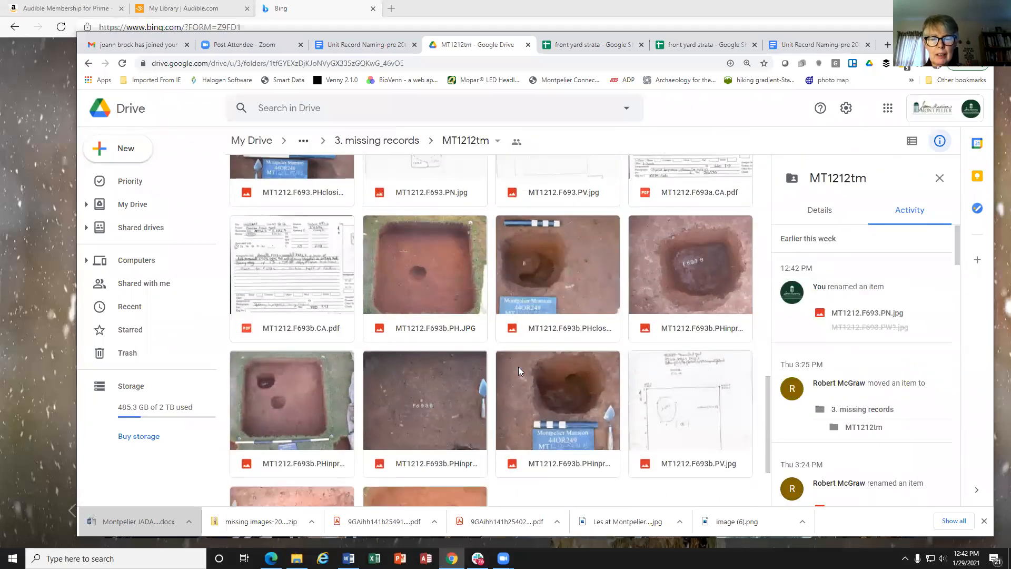
{"action": "scroll", "coordinate": [519, 371], "scroll_direction": "down", "scroll_amount": 2}
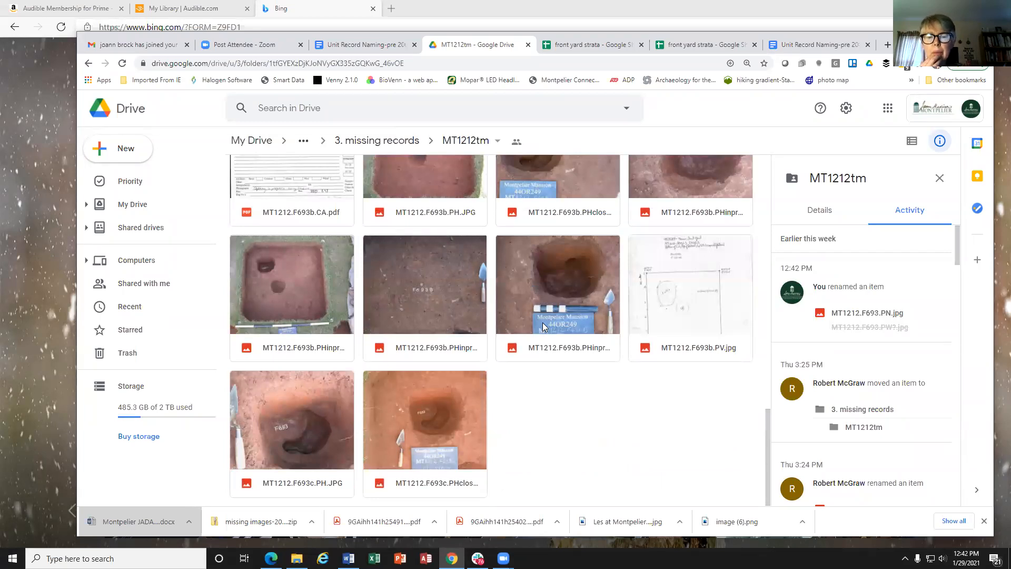
Compare the MT1212.F693b.PHinprogress.JPG photos in the preview, checking the feature label and the in-progress photo boards.
{"action": "left_click", "coordinate": [441, 324]}
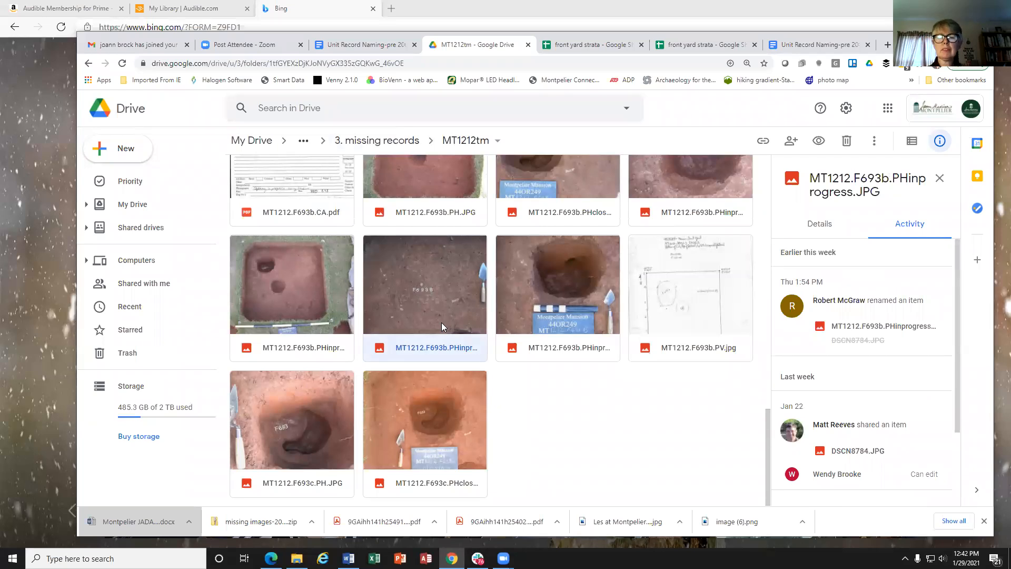
{"action": "left_click", "coordinate": [529, 320]}
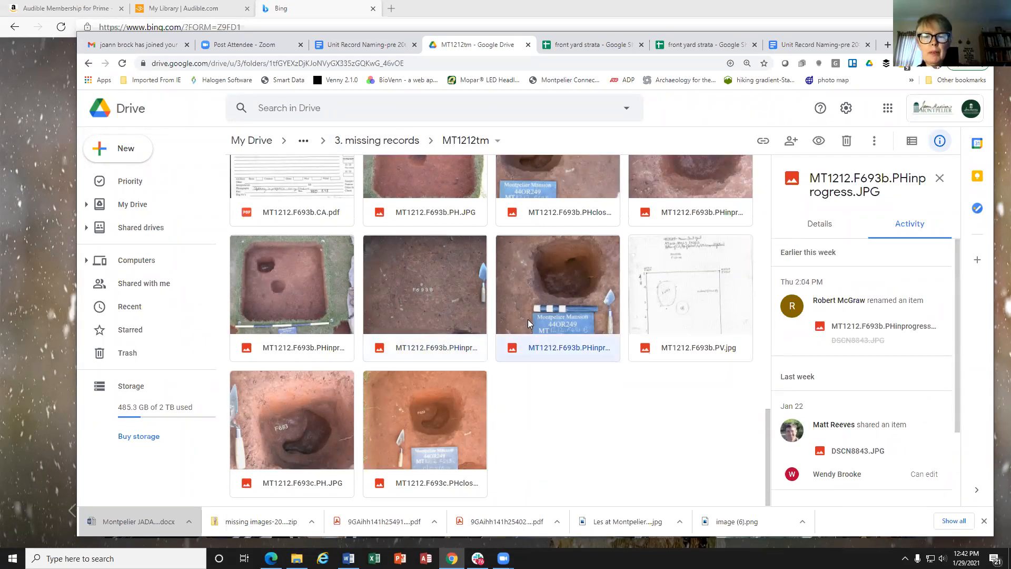
{"action": "double_click", "coordinate": [449, 311]}
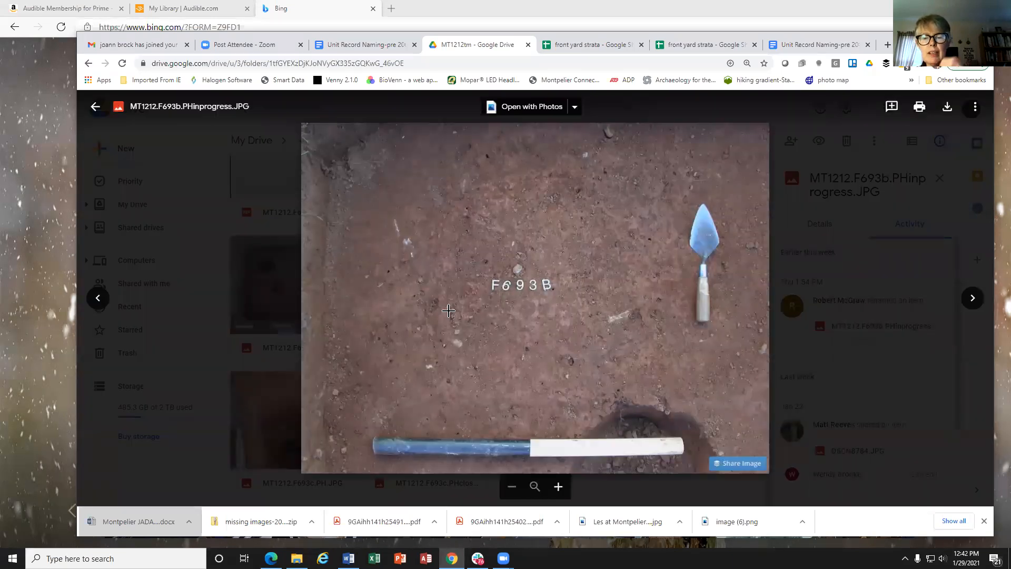
{"action": "left_click", "coordinate": [971, 300]}
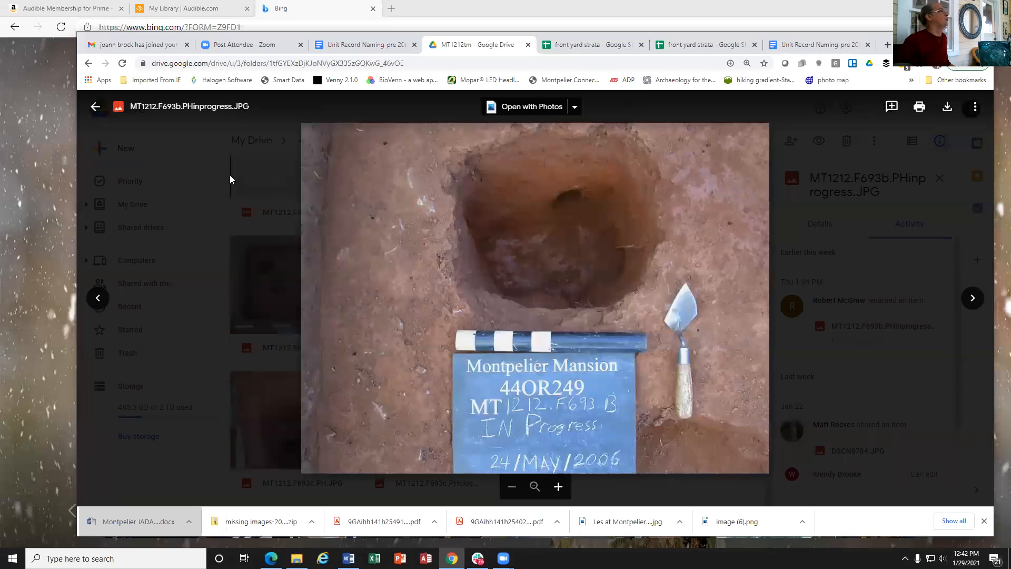
{"action": "left_click", "coordinate": [96, 298]}
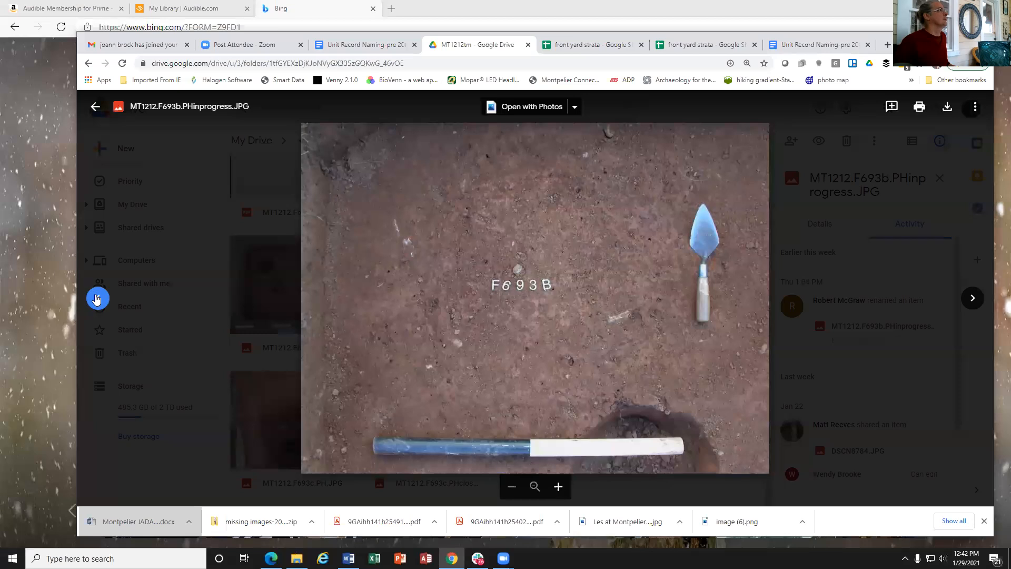
{"action": "left_click", "coordinate": [97, 298]}
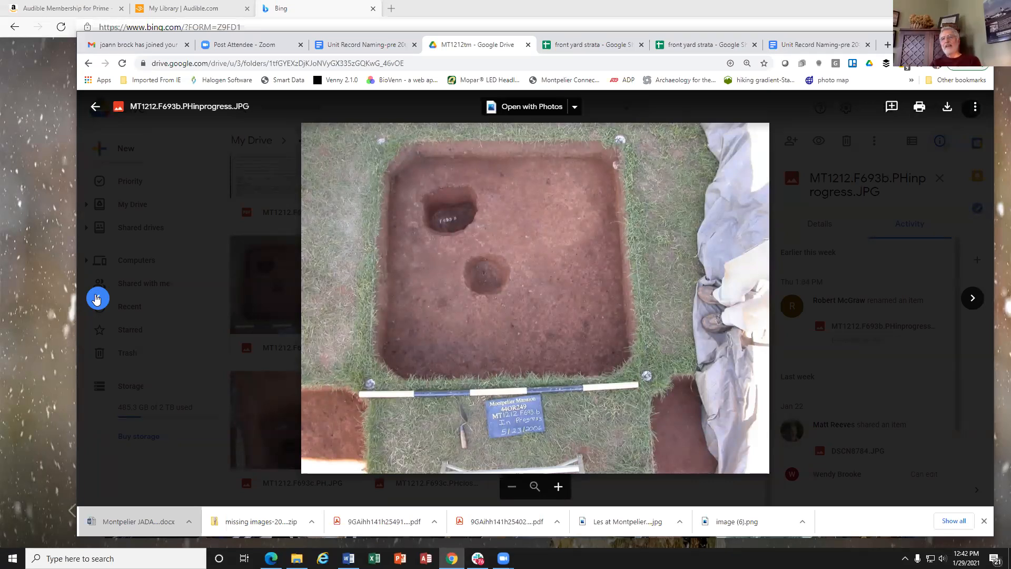
{"action": "left_click", "coordinate": [972, 299]}
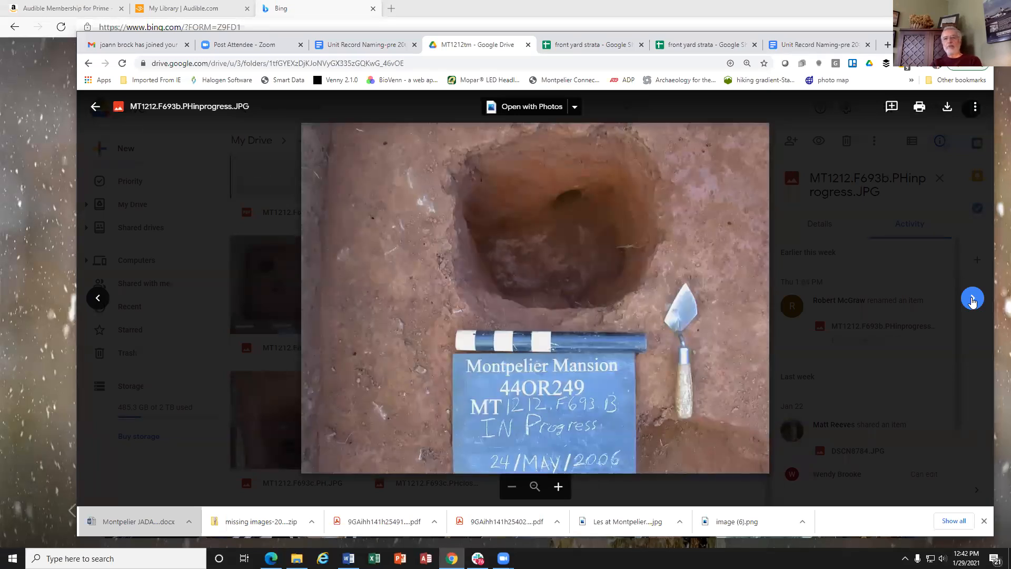
Compare the closeup F693b in-progress photo with the neighbouring MT1212.F693b.PV.jpg planview, and return to the MT1212tm folder.
{"action": "left_click", "coordinate": [972, 299]}
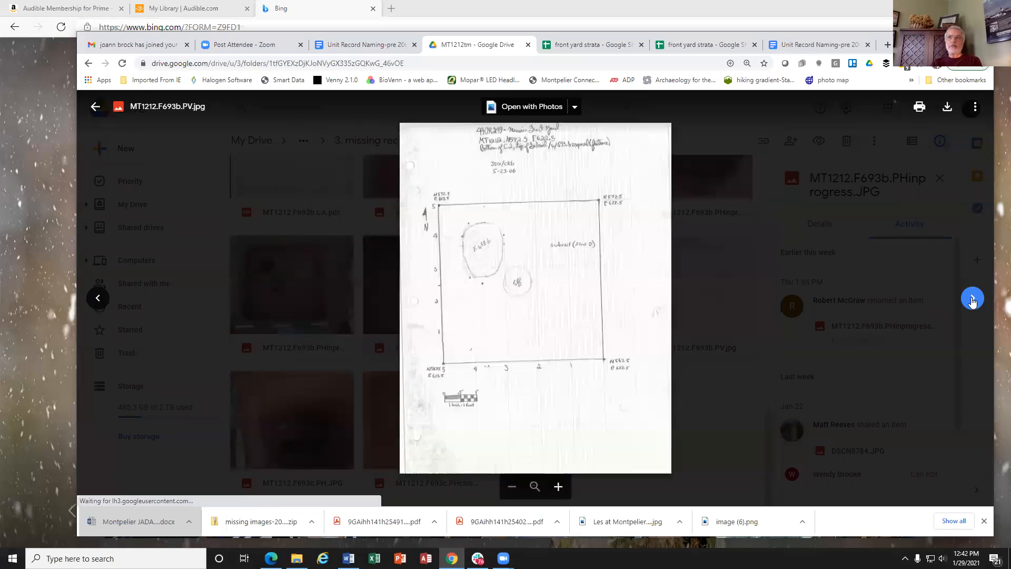
{"action": "left_click", "coordinate": [97, 298]}
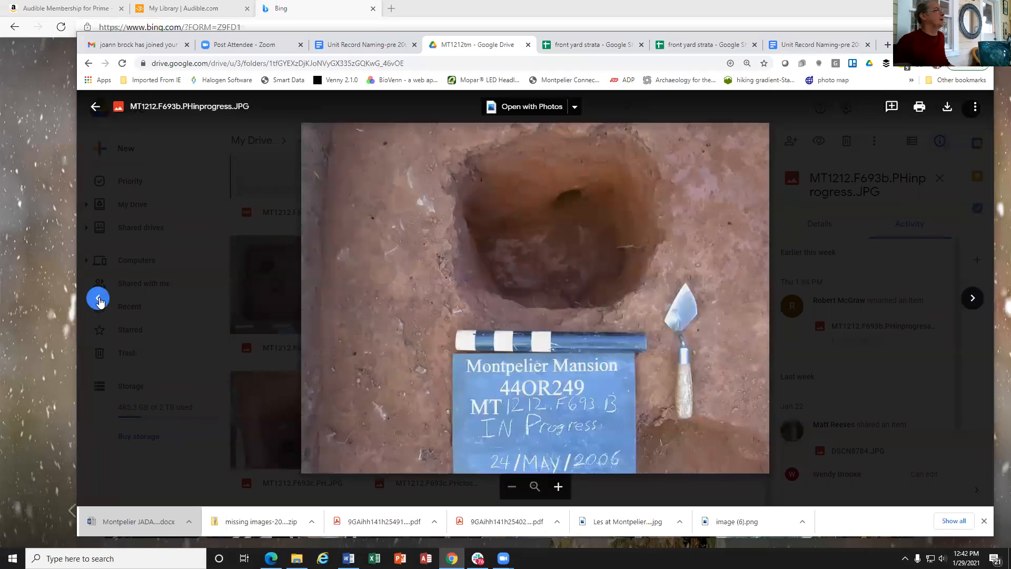
{"action": "left_click", "coordinate": [221, 322]}
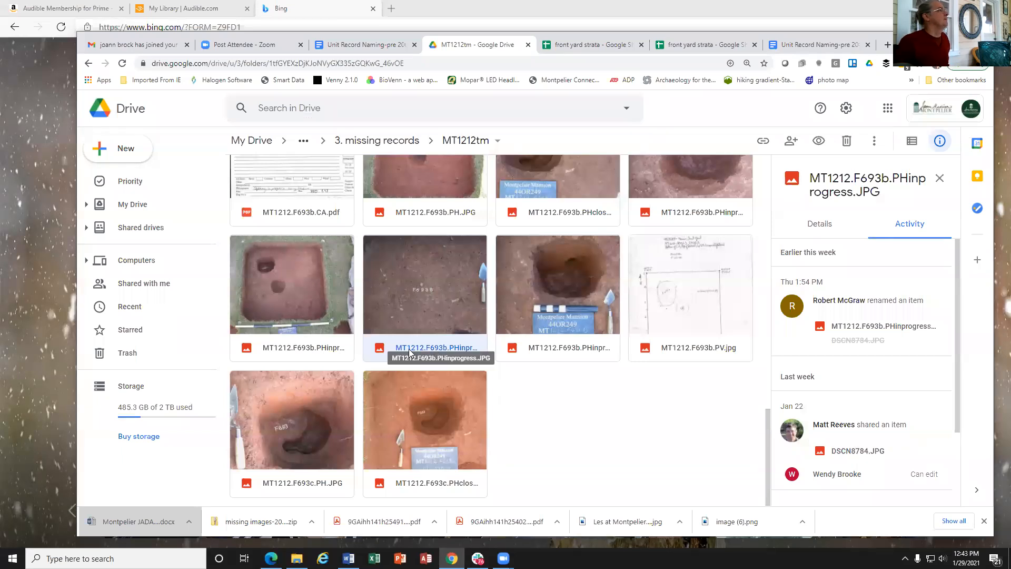
{"action": "scroll", "coordinate": [429, 337], "scroll_direction": "up", "scroll_amount": 1}
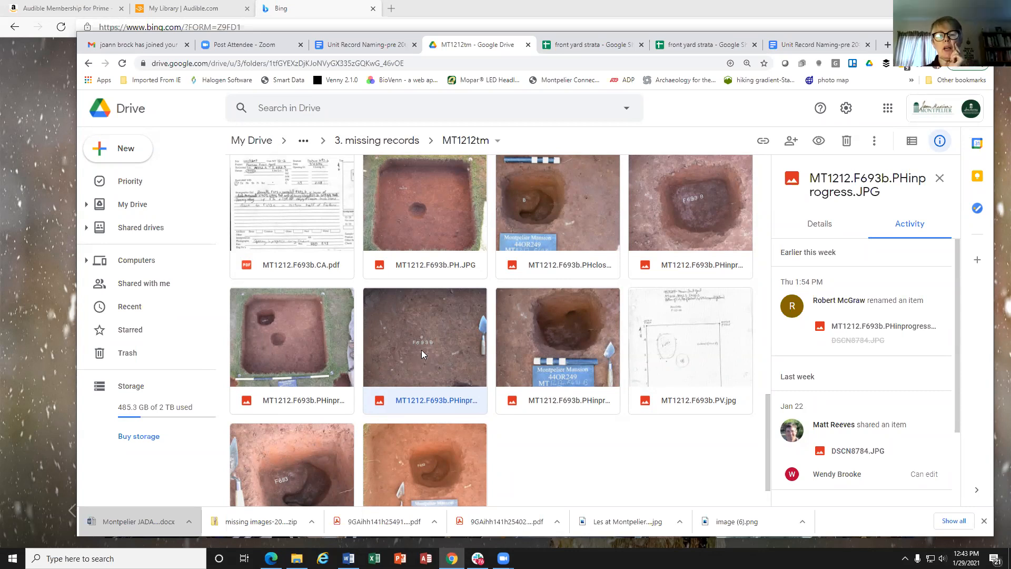
Rename the F693b in-progress photo showing the whole unit as MT1212.F693b.PHinprogress1.JPG.
{"action": "left_click", "coordinate": [307, 399]}
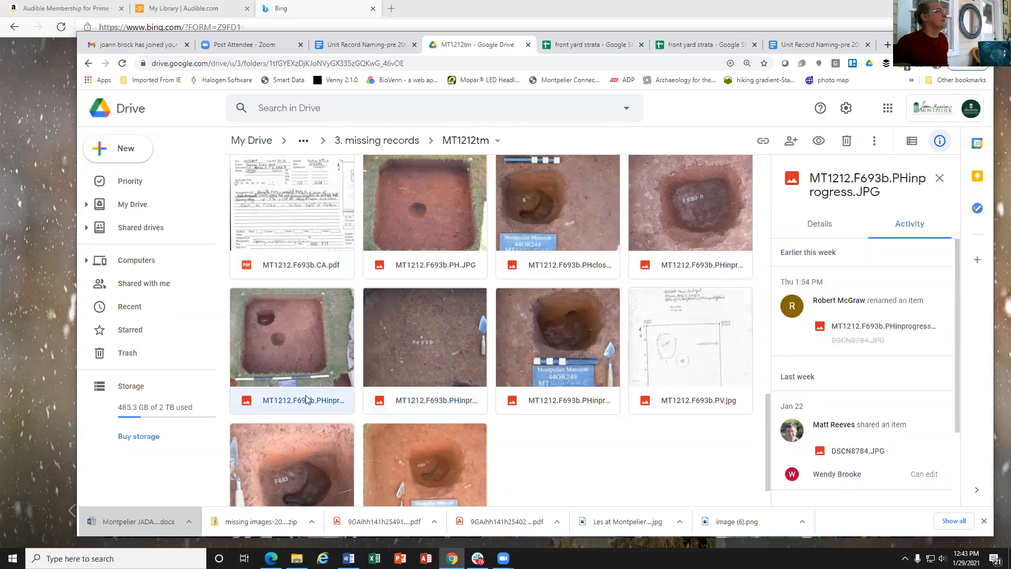
{"action": "double_click", "coordinate": [303, 382]}
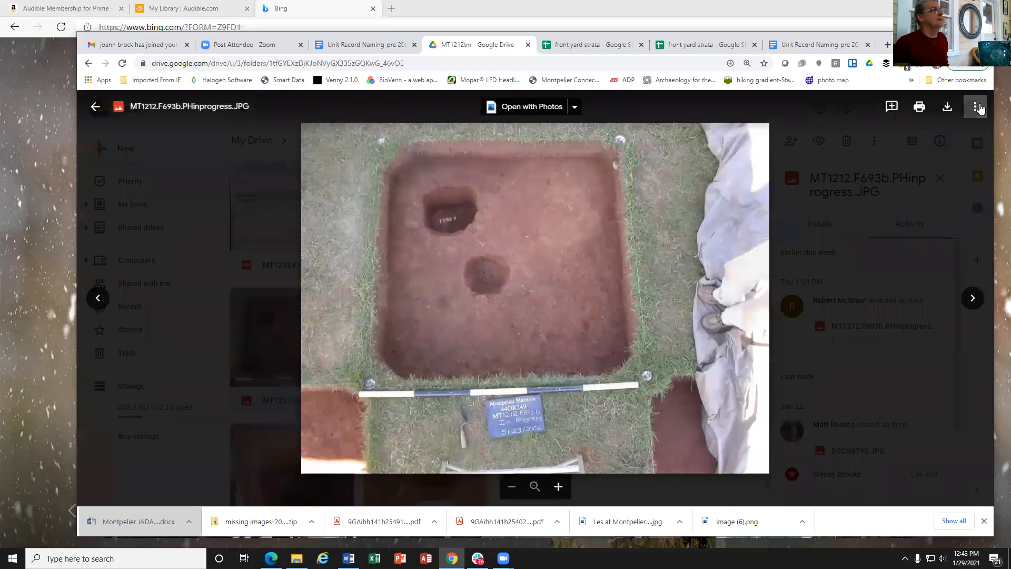
{"action": "left_click", "coordinate": [976, 106]}
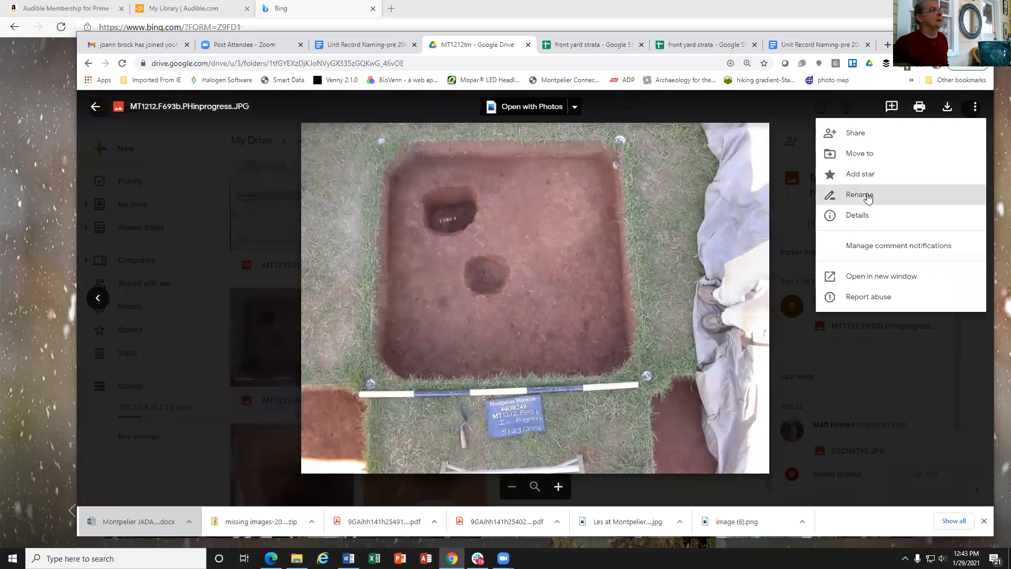
{"action": "left_click", "coordinate": [863, 195]}
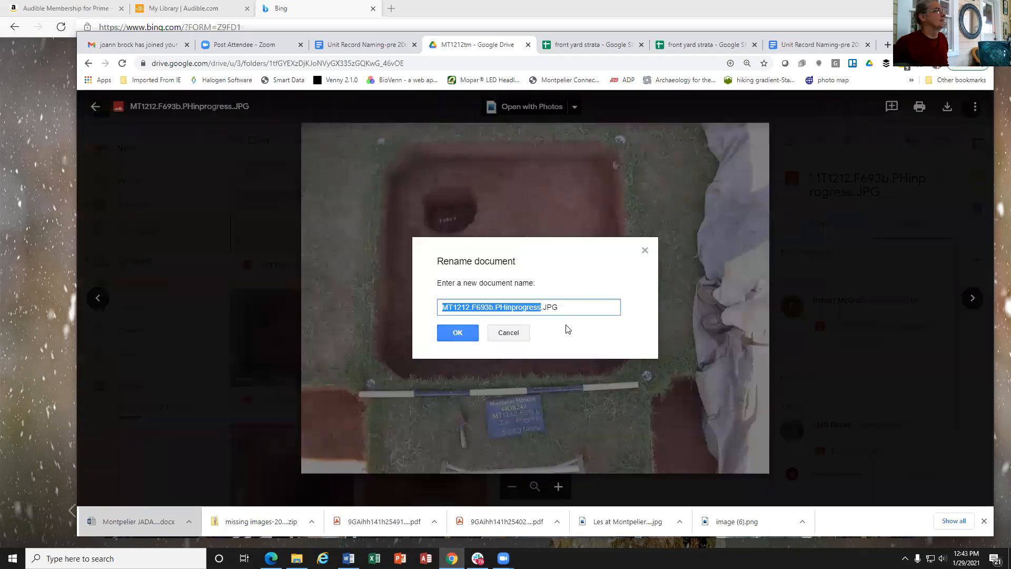
{"action": "key", "text": "Right"}
{"action": "type", "text": "1"}
{"action": "left_click", "coordinate": [470, 329]}
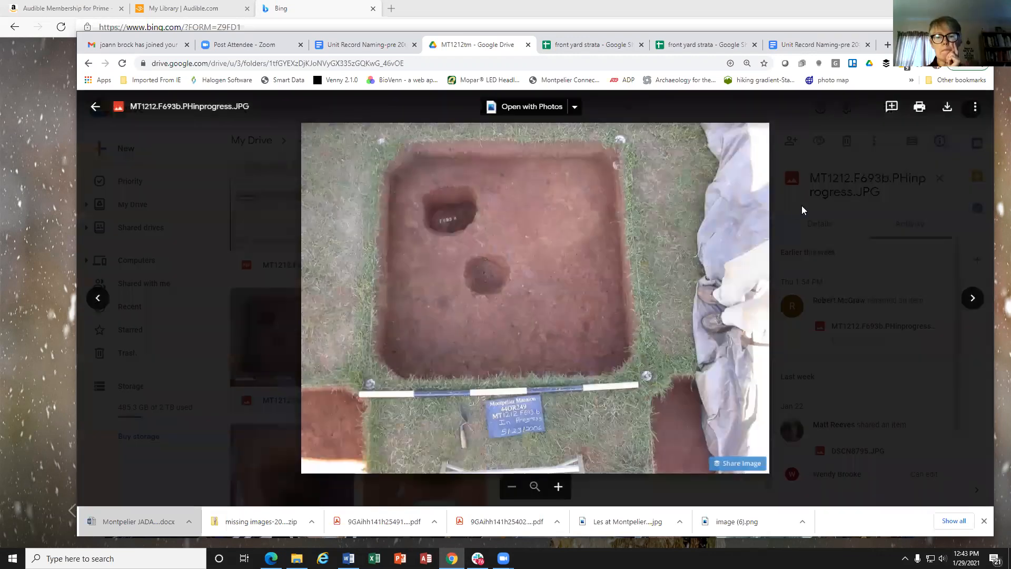
Go to the following in-progress photo, with the F693B letters on flat soil, and rename it as MT1212.F693b.PHinprogress2.JPG.
{"action": "left_click", "coordinate": [973, 298]}
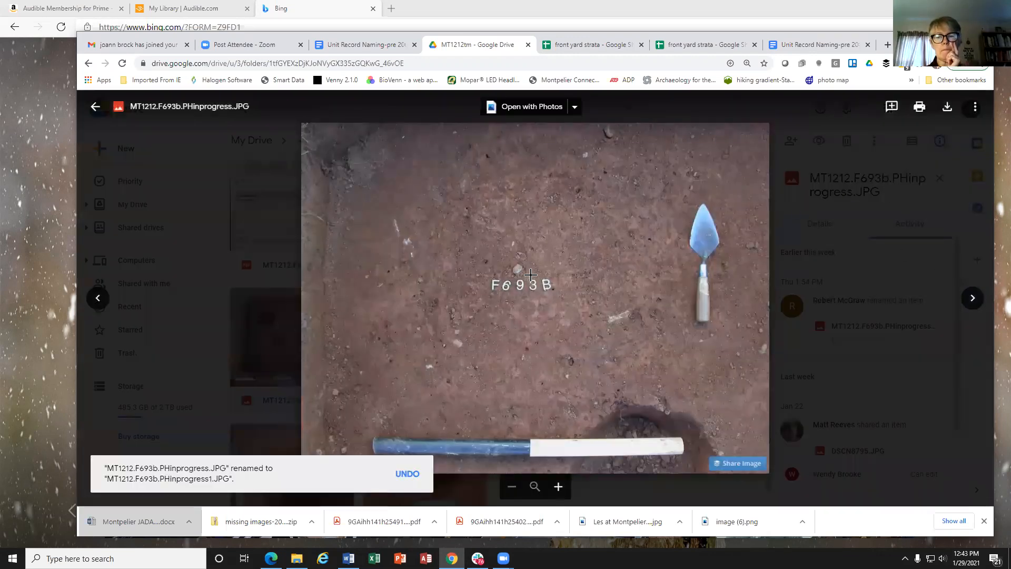
{"action": "left_click", "coordinate": [975, 107]}
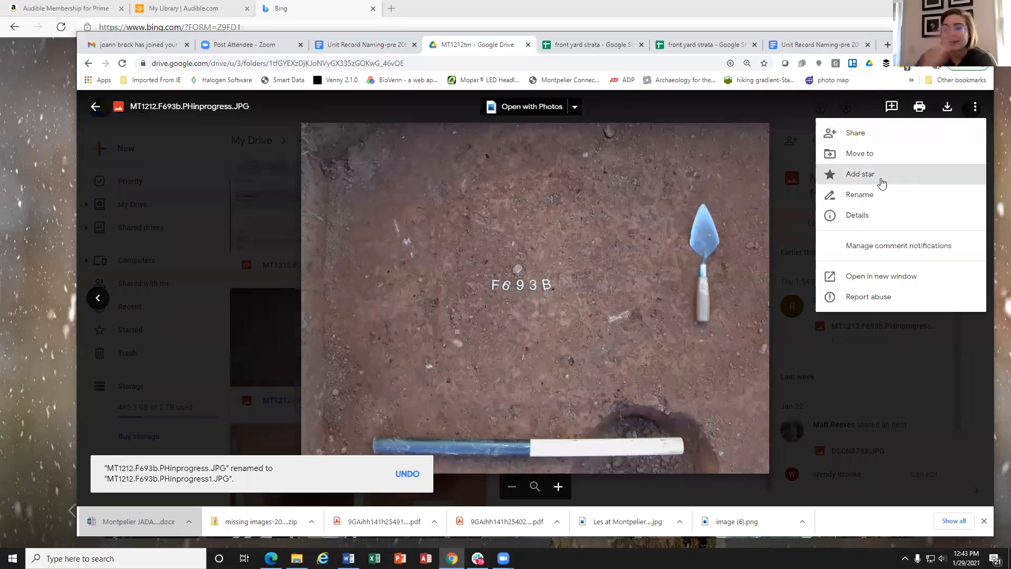
{"action": "left_click", "coordinate": [859, 191]}
{"action": "key", "text": "Right"}
{"action": "type", "text": "2"}
{"action": "key", "text": "Return"}
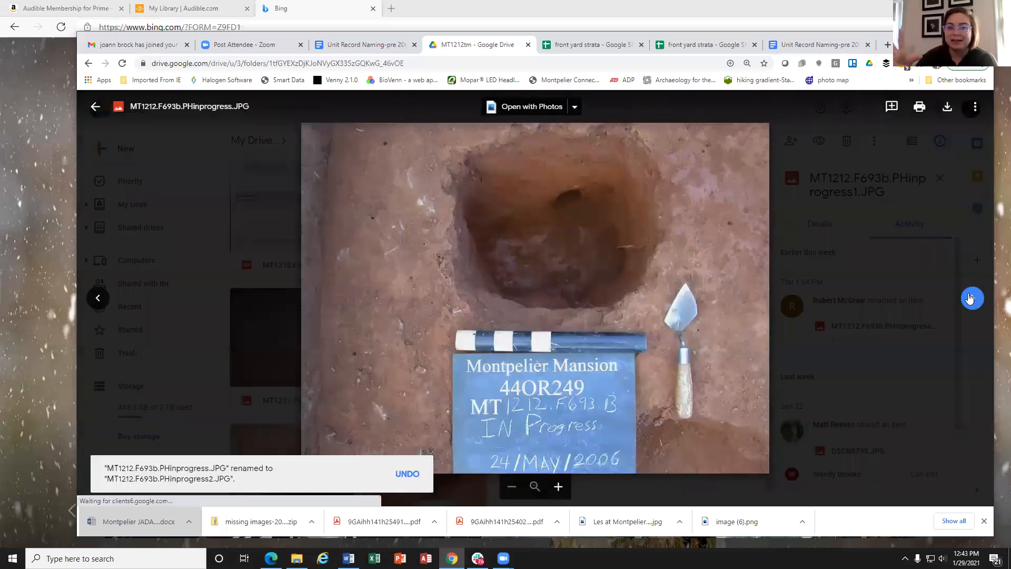
Rename the in-progress photo with the 24/MAY/2006 board as MT1212.F693b.PHinprogress3.JPG and return to the folder.
{"action": "left_click", "coordinate": [979, 110]}
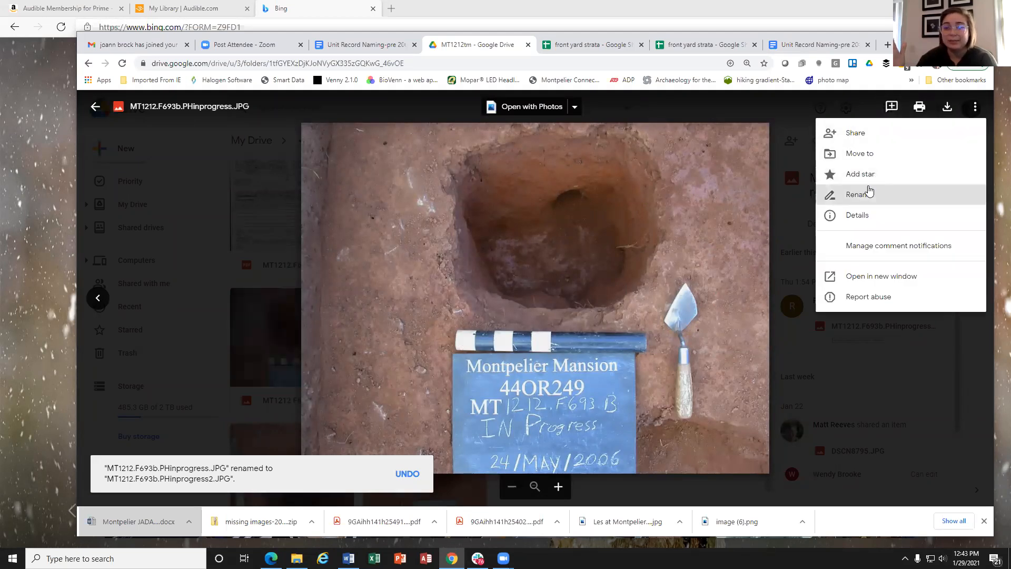
{"action": "left_click", "coordinate": [868, 191]}
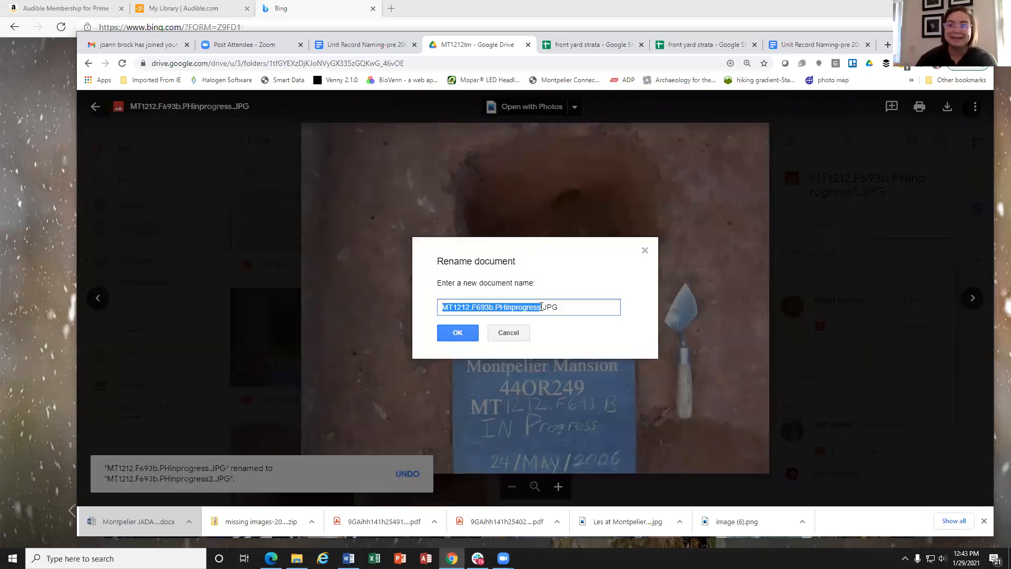
{"action": "key", "text": "Right"}
{"action": "type", "text": "3"}
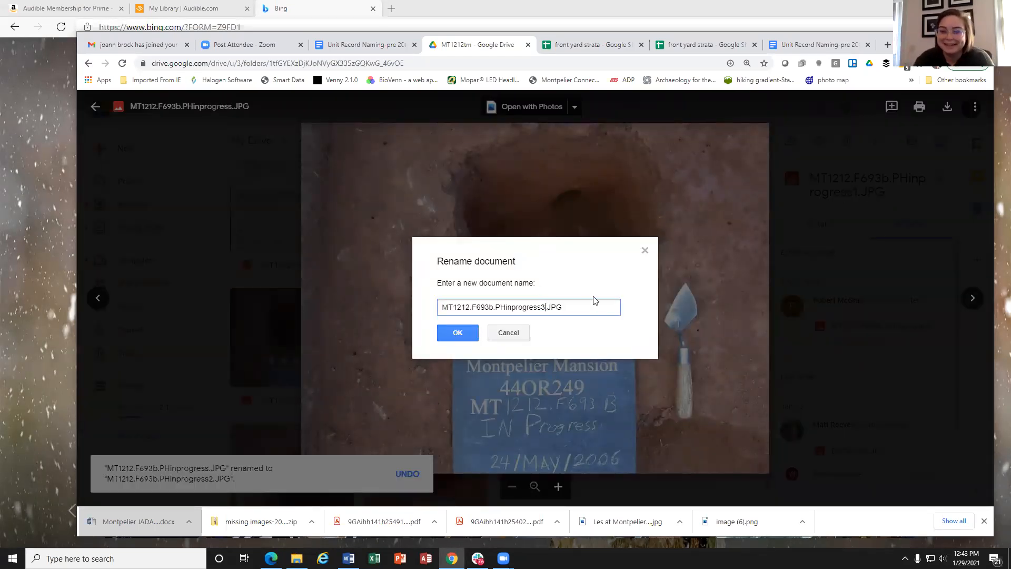
{"action": "left_click", "coordinate": [471, 334]}
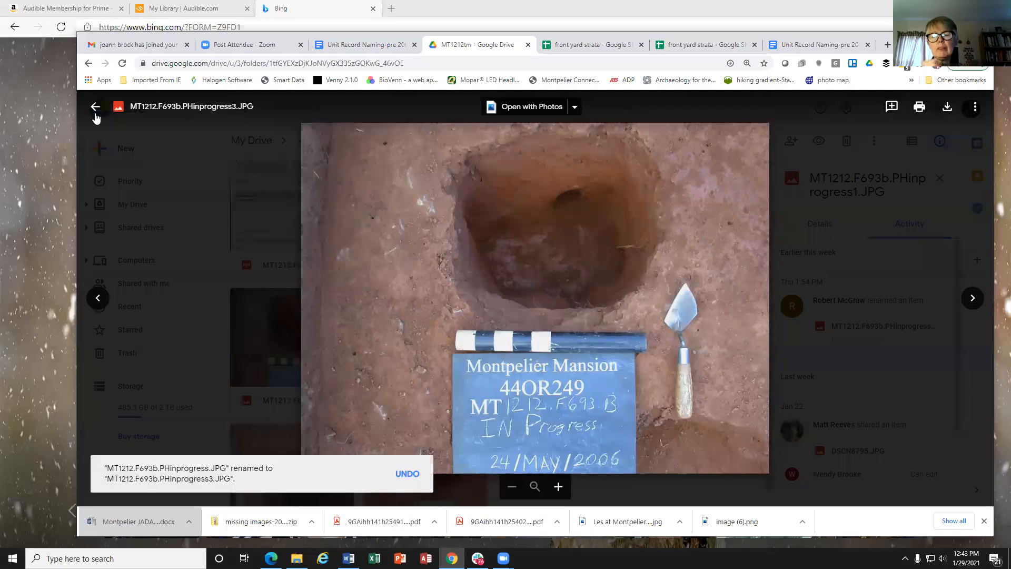
{"action": "left_click", "coordinate": [95, 107]}
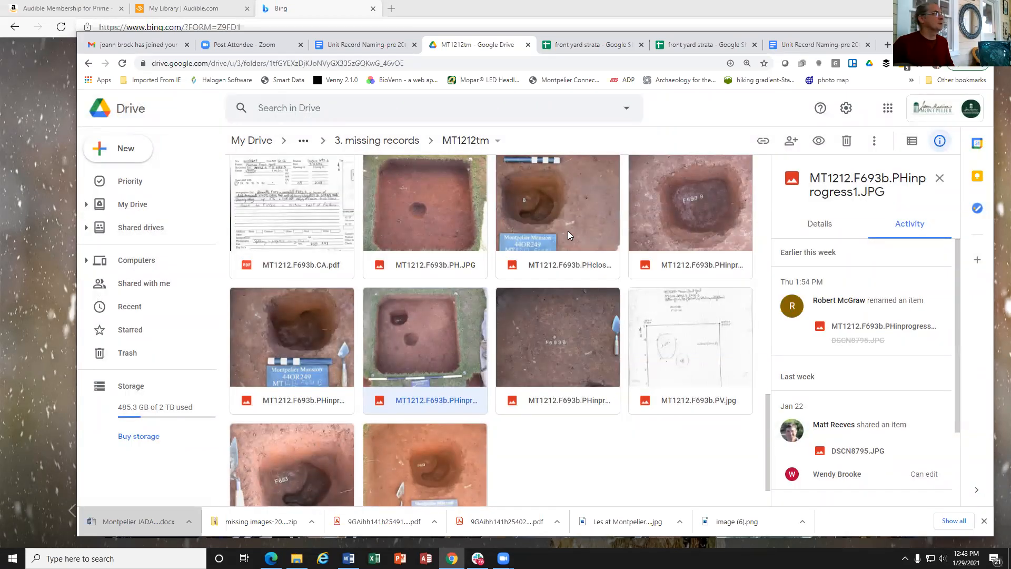
Check the F693b closing photo and the unnumbered F693b in-progress photo among the folder's files.
{"action": "left_click", "coordinate": [728, 238]}
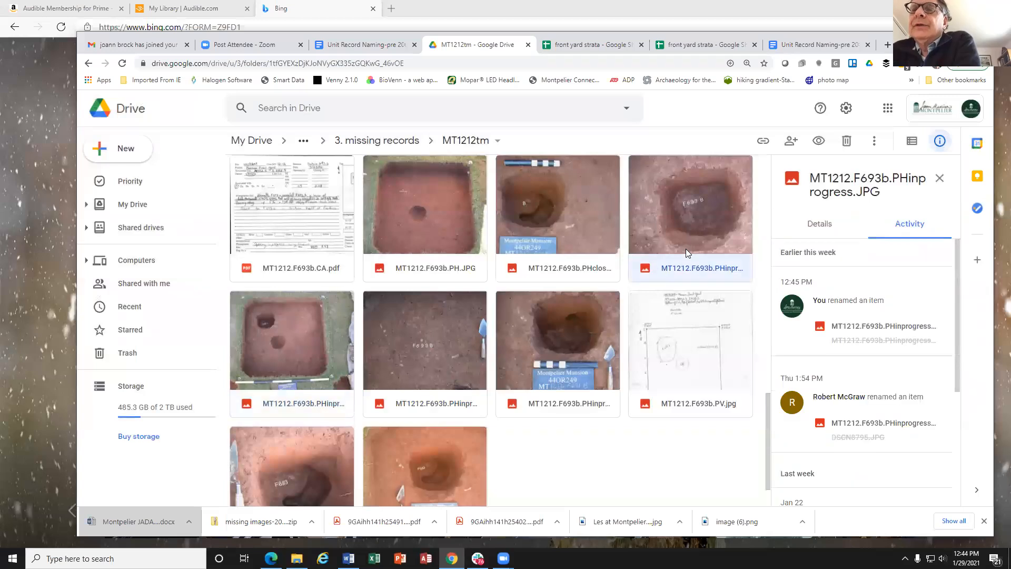
{"action": "left_click", "coordinate": [578, 233]}
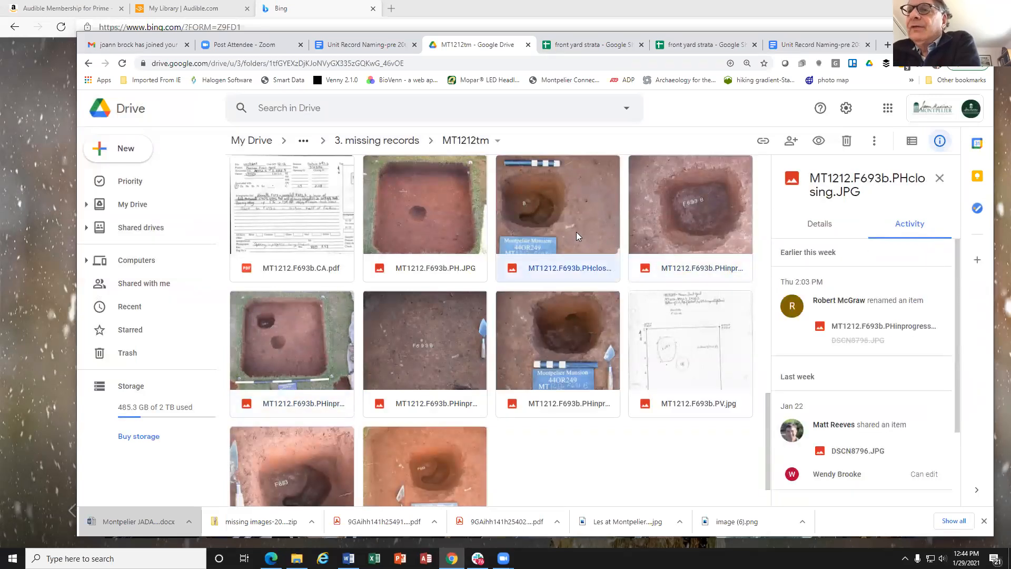
{"action": "left_click", "coordinate": [668, 227]}
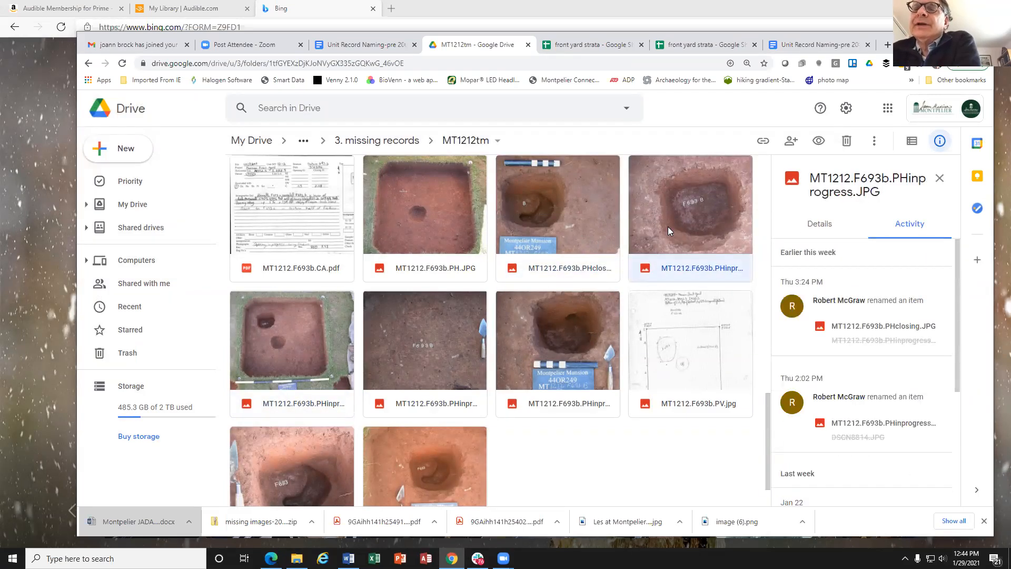
Remove the number from the whole-unit photo's name, making it MT1212.F693b.PHinprogress.JPG.
{"action": "left_click", "coordinate": [343, 330]}
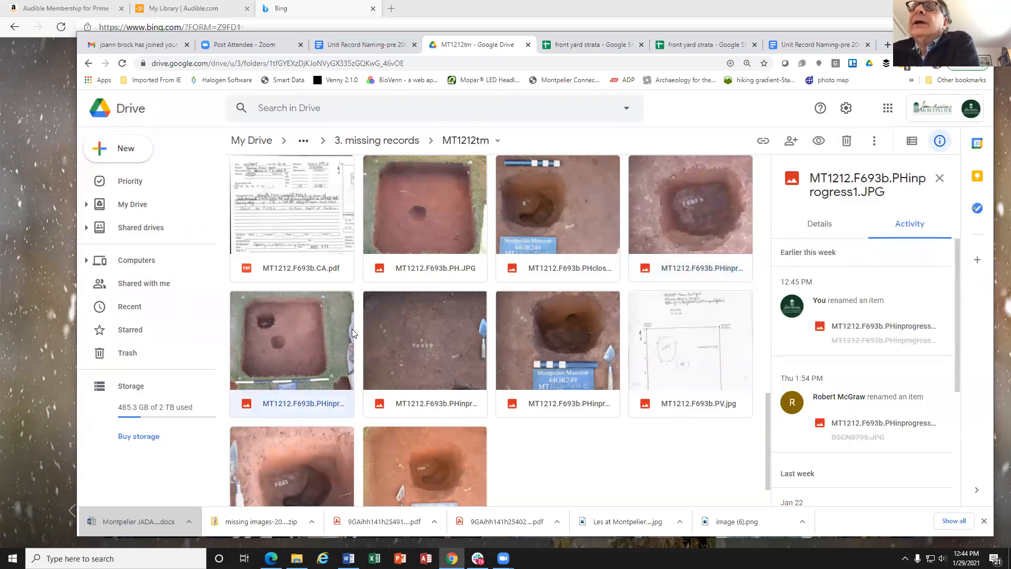
{"action": "right_click", "coordinate": [312, 329]}
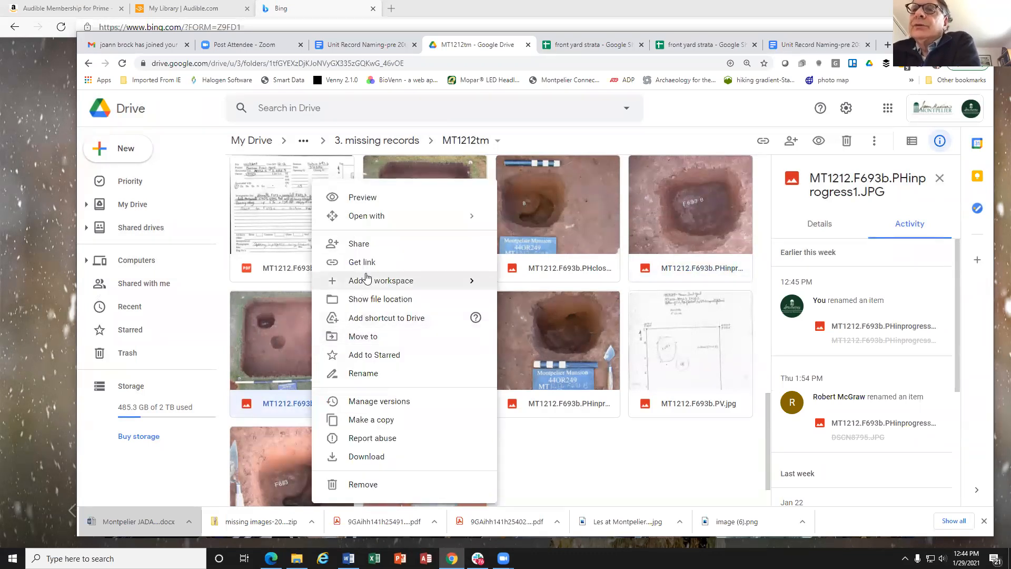
{"action": "left_click", "coordinate": [372, 372]}
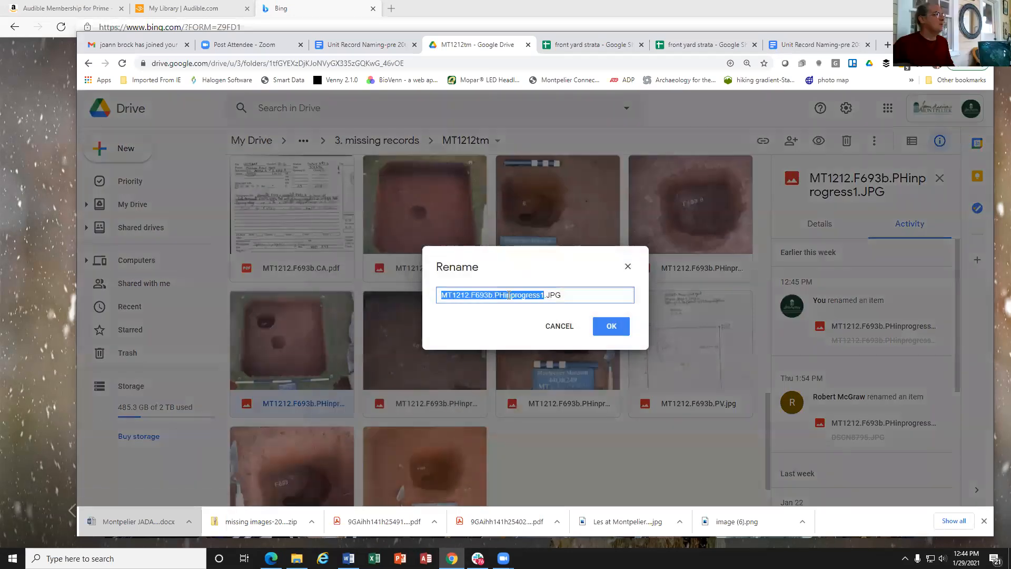
{"action": "left_click", "coordinate": [541, 295]}
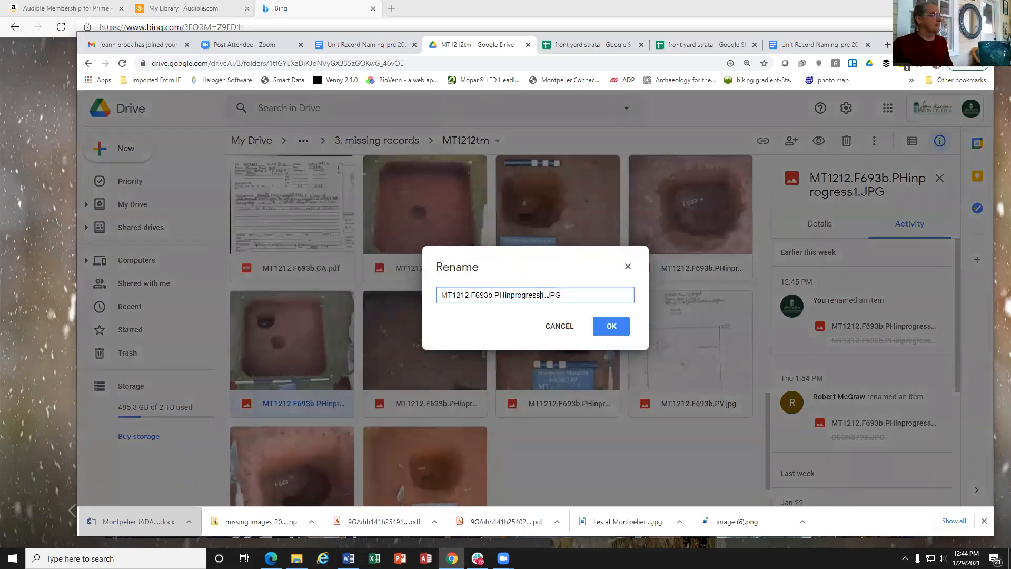
{"action": "key", "text": "Delete"}
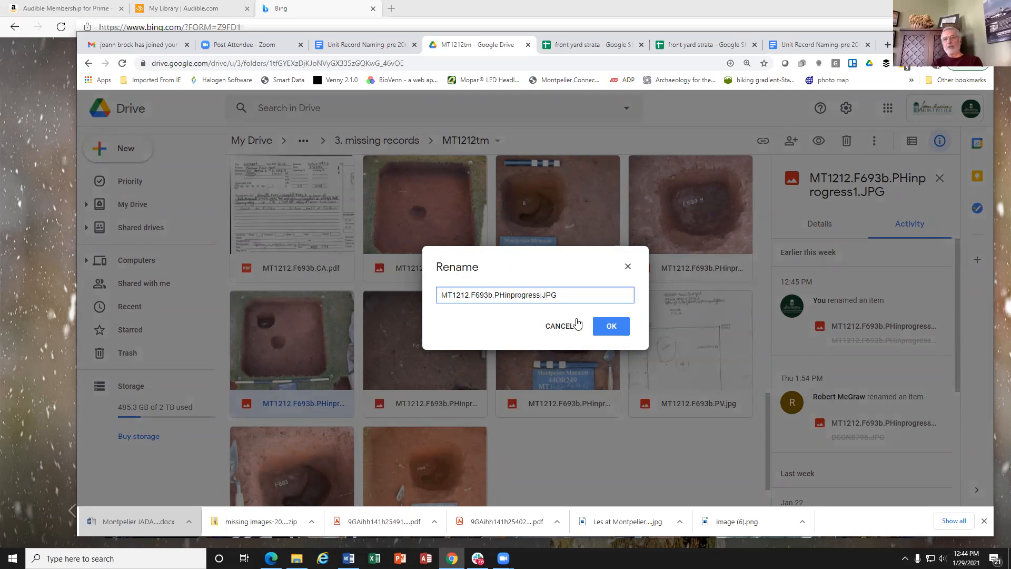
{"action": "left_click", "coordinate": [610, 326]}
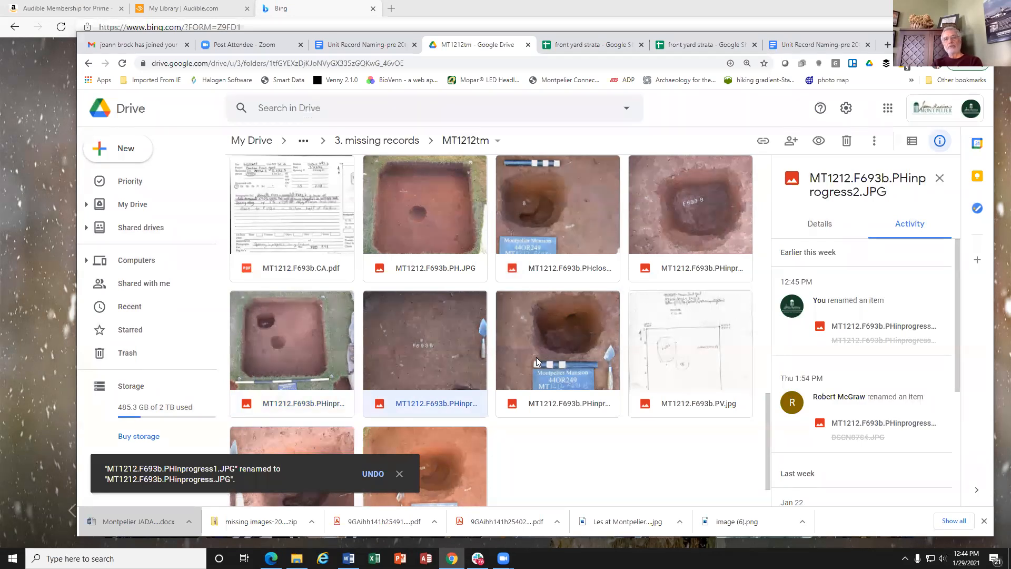
Rename the photo of the partly dug hole with the F693B letters inside as MT1212.F693b.PHinprogress3.JPG.
{"action": "left_click", "coordinate": [666, 221]}
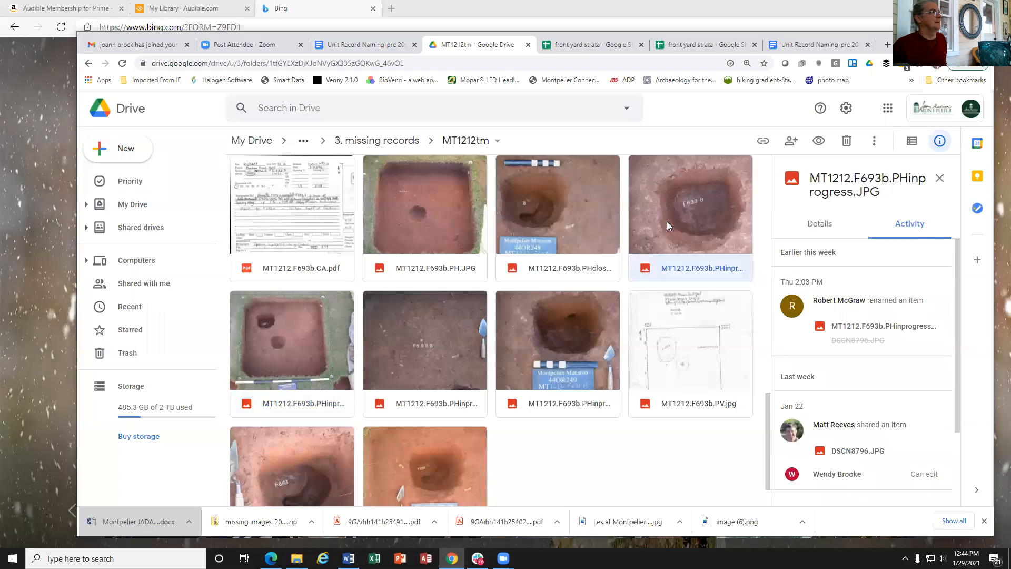
{"action": "right_click", "coordinate": [687, 195]}
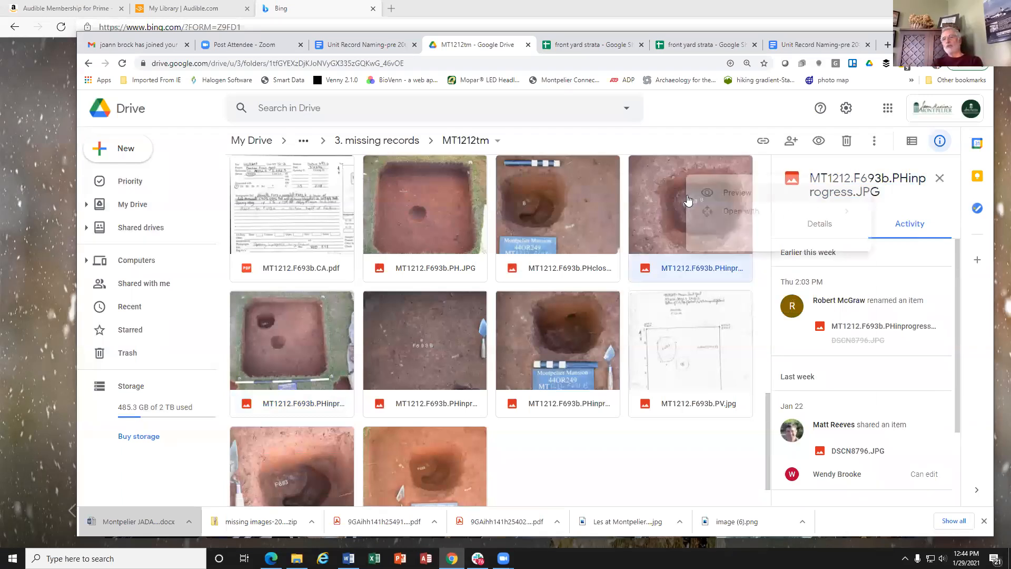
{"action": "left_click", "coordinate": [738, 372]}
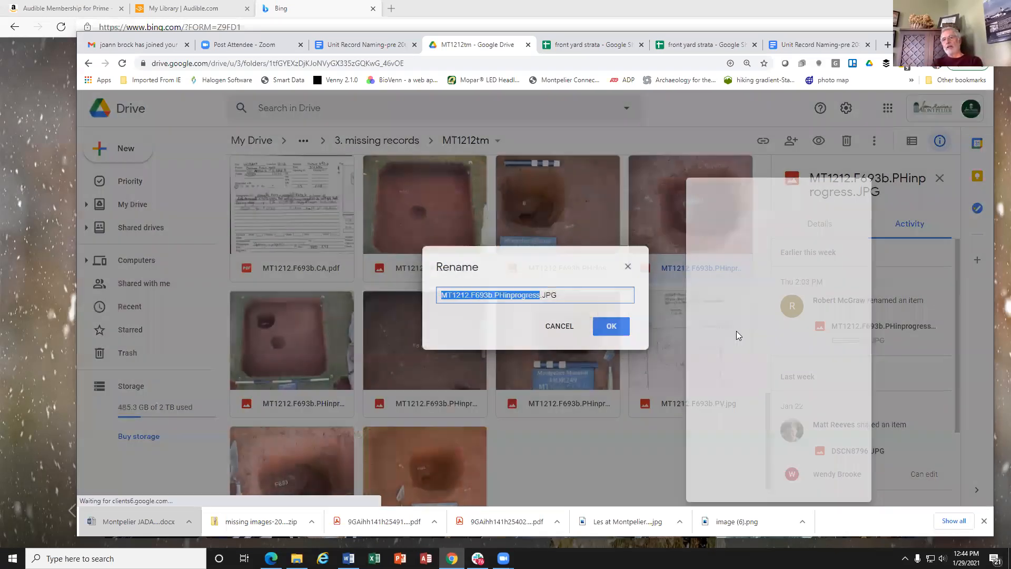
{"action": "left_click", "coordinate": [539, 292]}
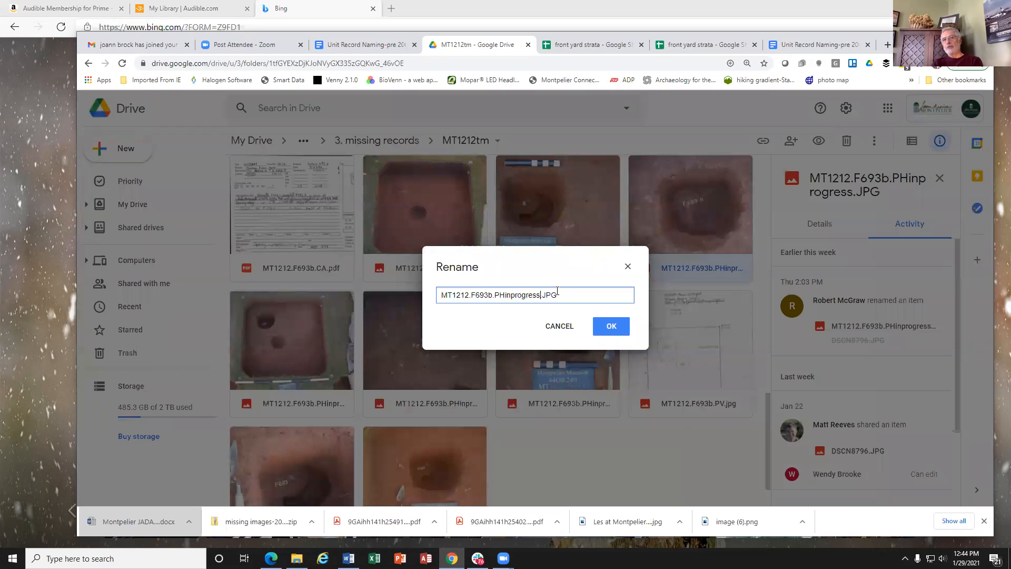
{"action": "type", "text": "3"}
{"action": "left_click", "coordinate": [606, 327]}
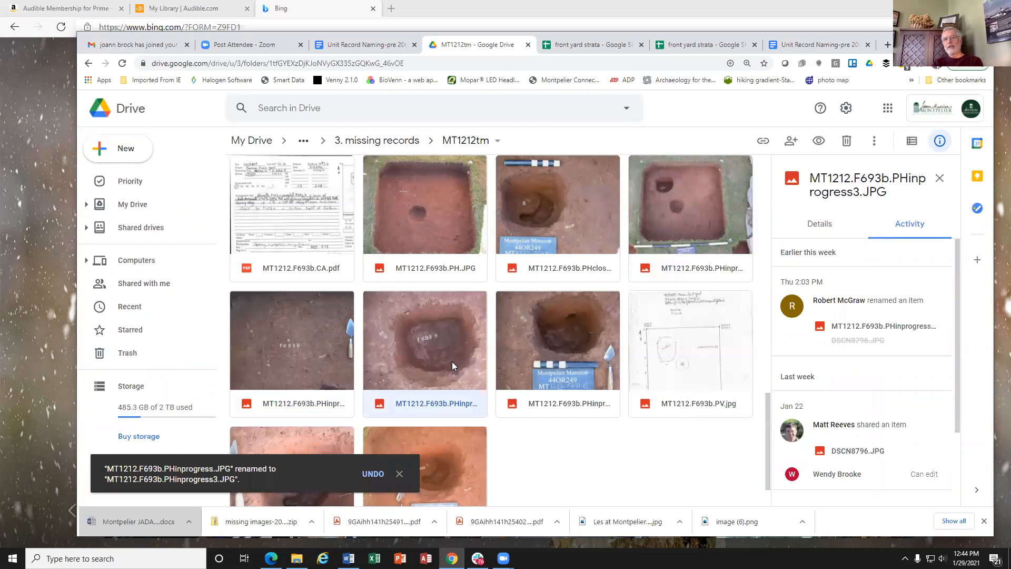
Rename the deeper in-progress photo with the blue Montpelier board as MT1212.F693b.PHinprogress4.JPG.
{"action": "left_click", "coordinate": [579, 352]}
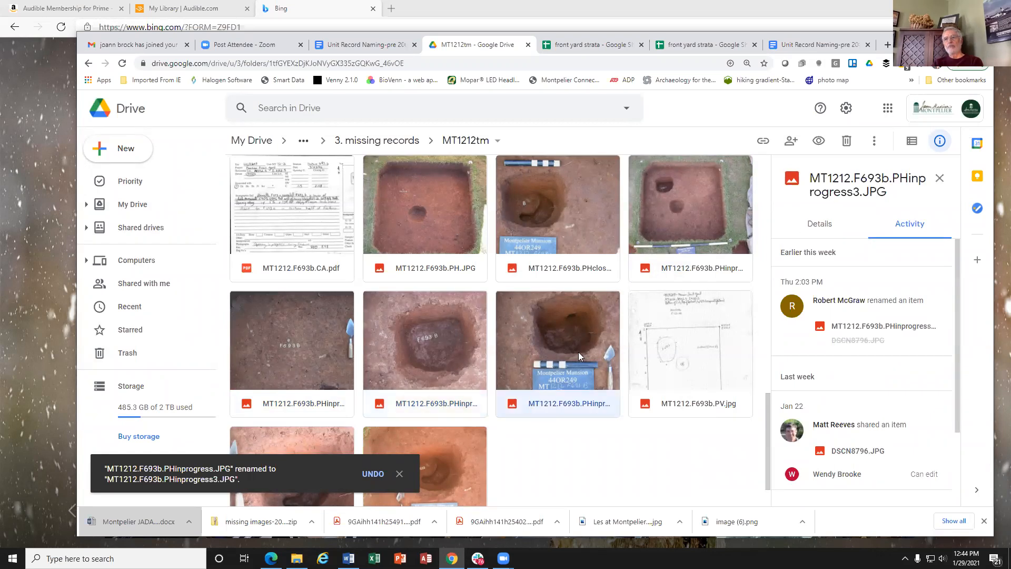
{"action": "right_click", "coordinate": [545, 347]}
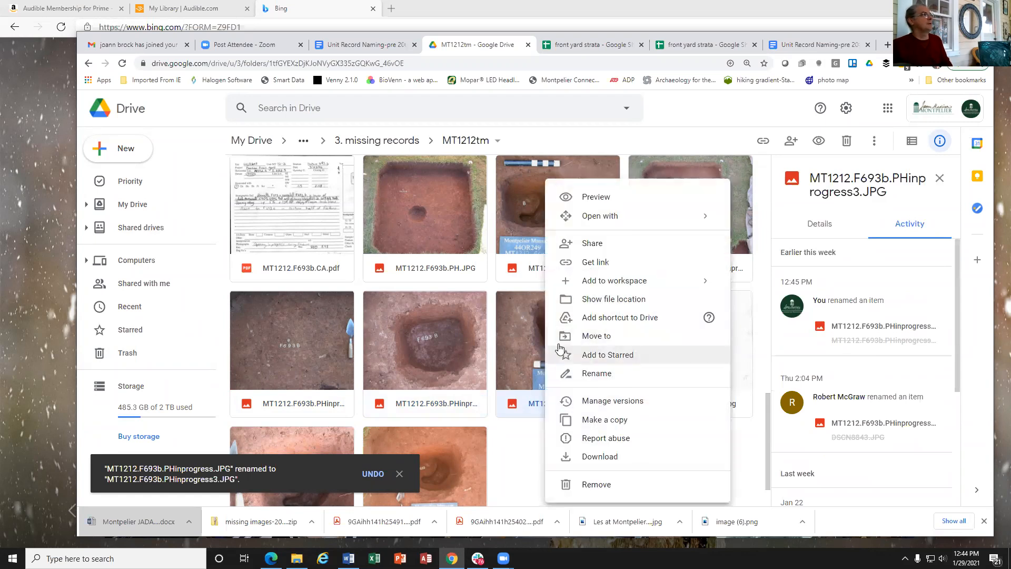
{"action": "left_click", "coordinate": [578, 373]}
{"action": "left_click", "coordinate": [544, 295]}
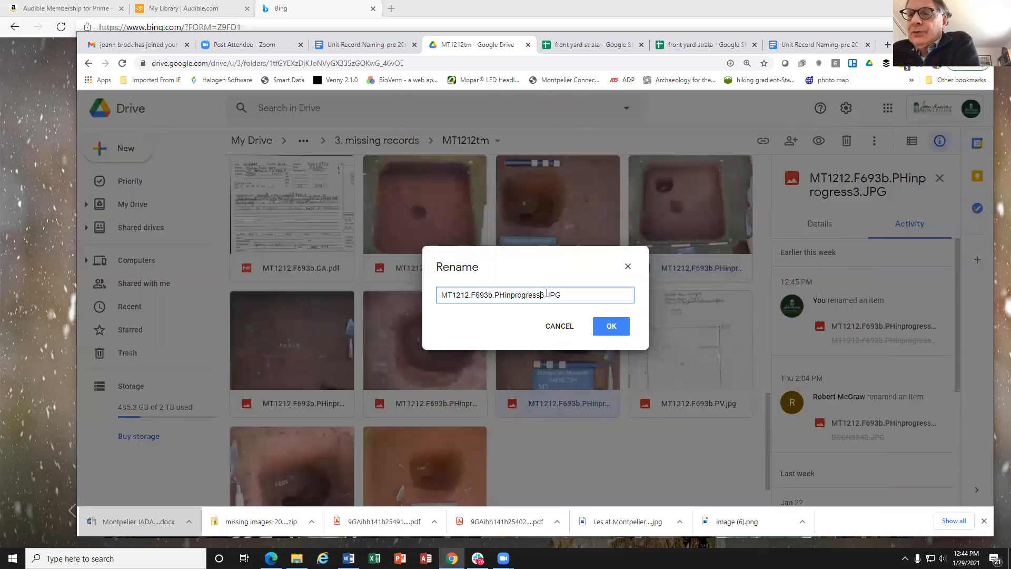
{"action": "key", "text": "BackSpace"}
{"action": "type", "text": "4"}
{"action": "key", "text": "Return"}
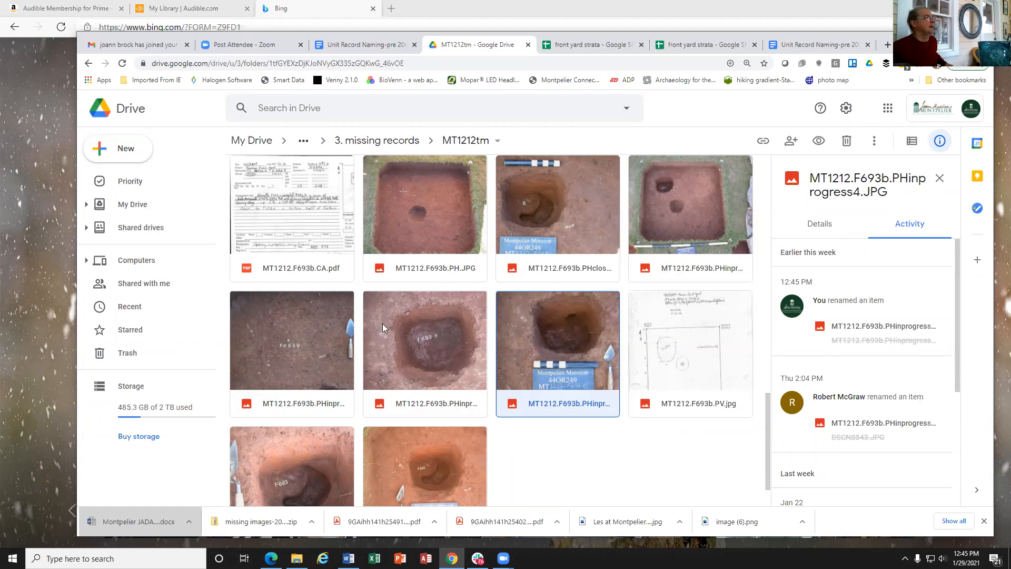
View the flat-surface photo MT1212.F693b.PHinprogress2.JPG enlarged and look through the folder's other files.
{"action": "left_click", "coordinate": [294, 349]}
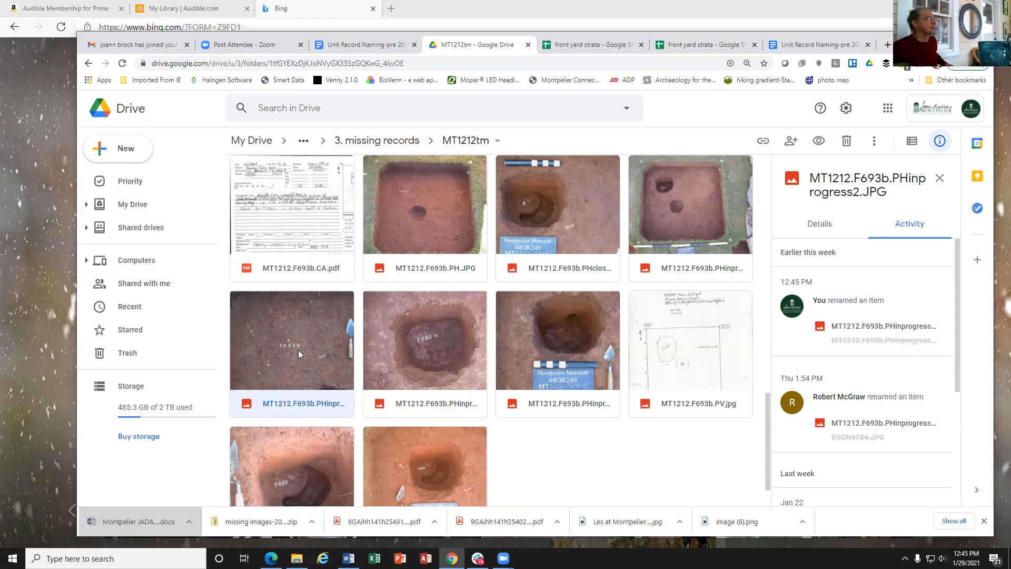
{"action": "scroll", "coordinate": [298, 352], "scroll_direction": "down", "scroll_amount": 1}
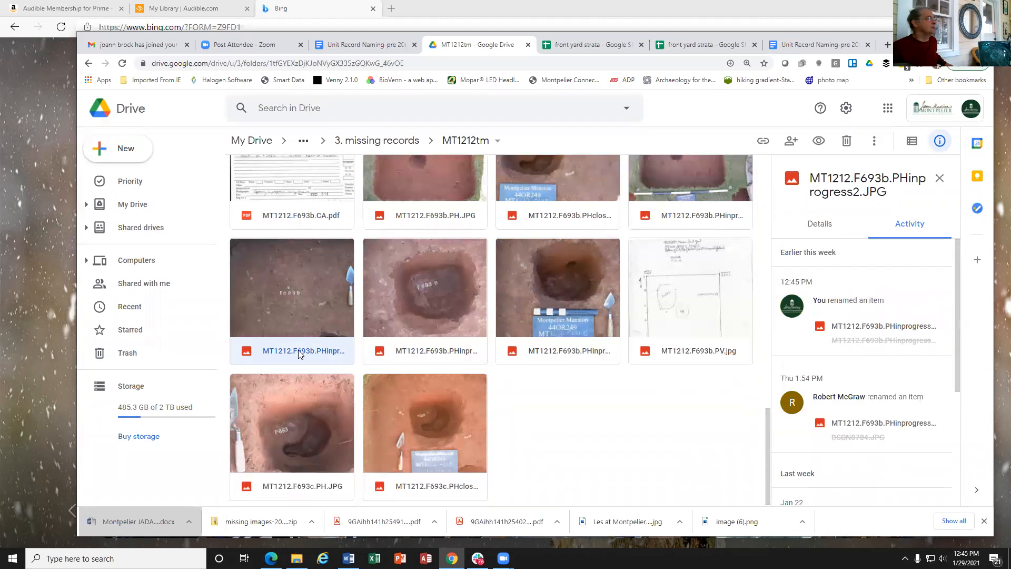
{"action": "double_click", "coordinate": [302, 307]}
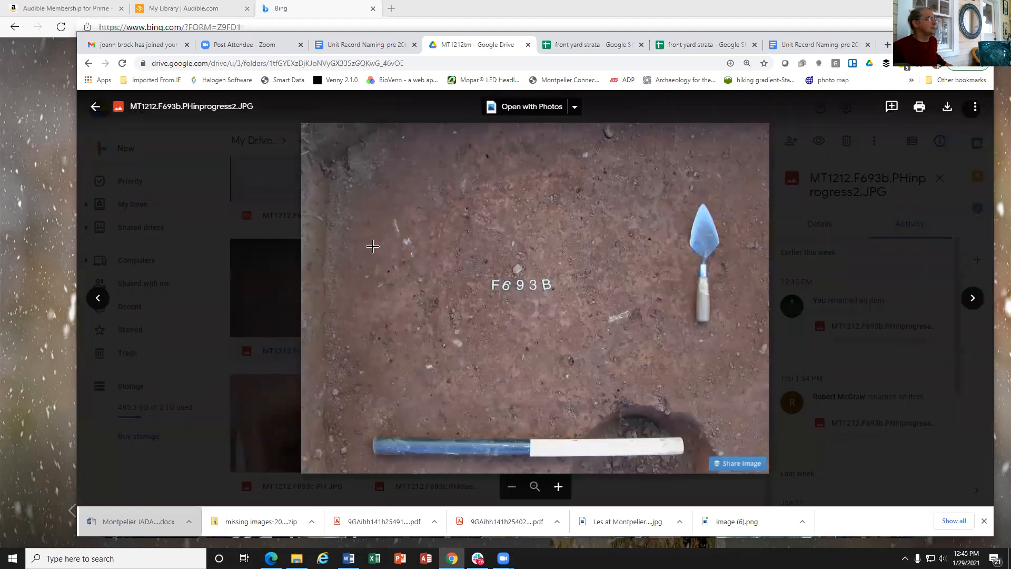
{"action": "left_click", "coordinate": [258, 242]}
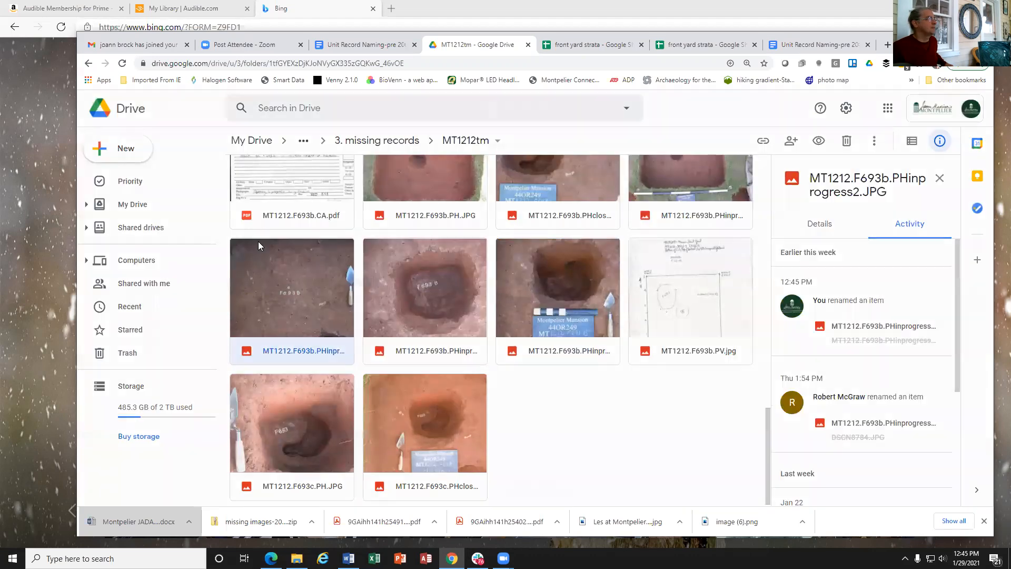
{"action": "scroll", "coordinate": [608, 191], "scroll_direction": "down", "scroll_amount": 1}
{"action": "scroll", "coordinate": [607, 195], "scroll_direction": "up", "scroll_amount": 8}
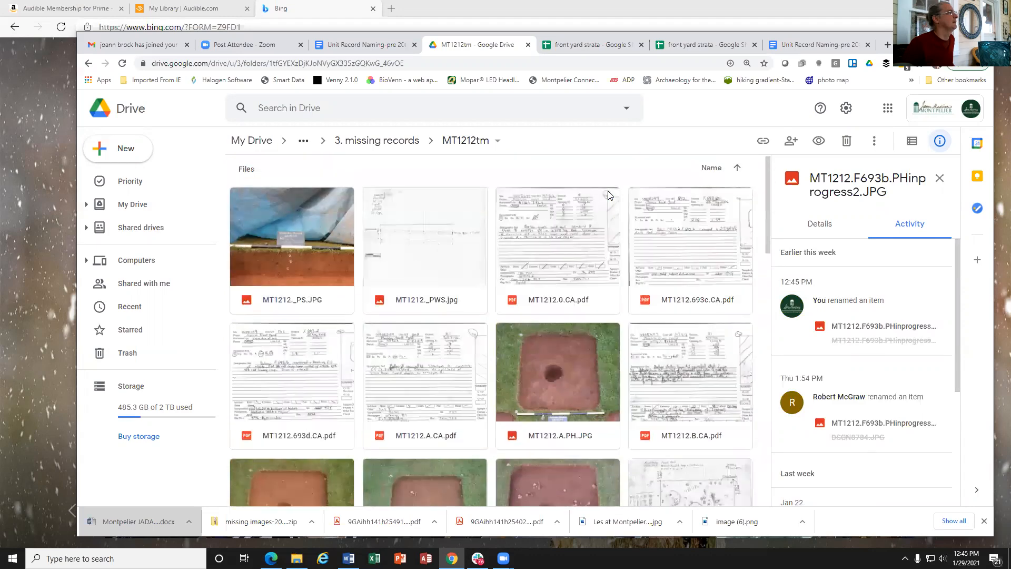
{"action": "scroll", "coordinate": [607, 190], "scroll_direction": "down", "scroll_amount": 8}
{"action": "scroll", "coordinate": [608, 191], "scroll_direction": "down", "scroll_amount": 6}
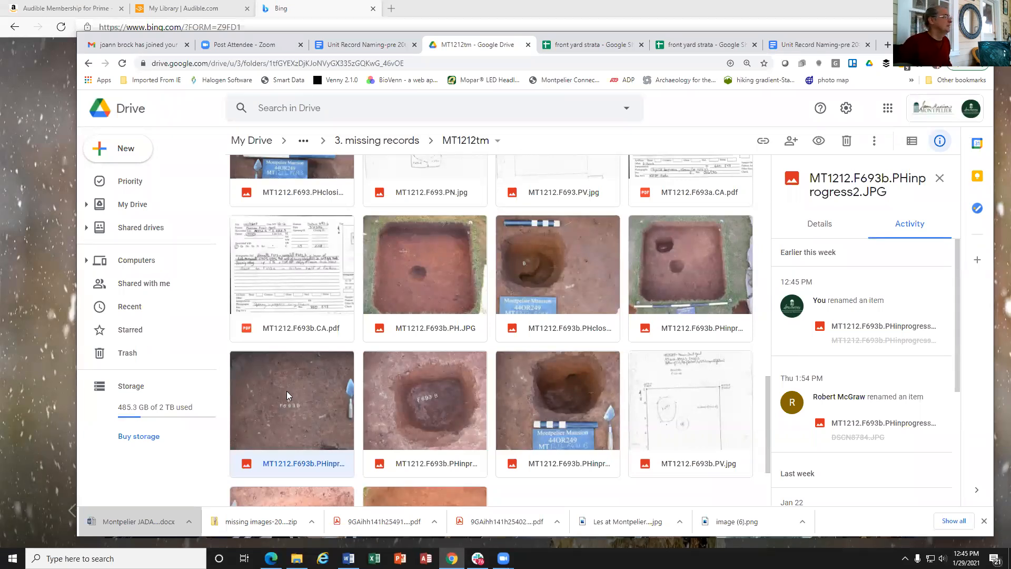
{"action": "right_click", "coordinate": [286, 394]}
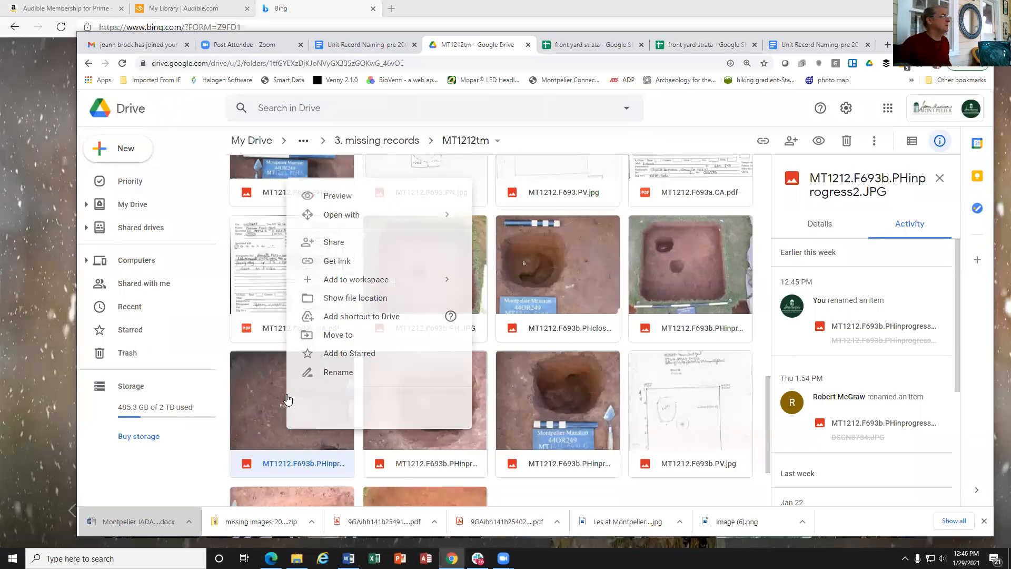
{"action": "left_click", "coordinate": [322, 375]}
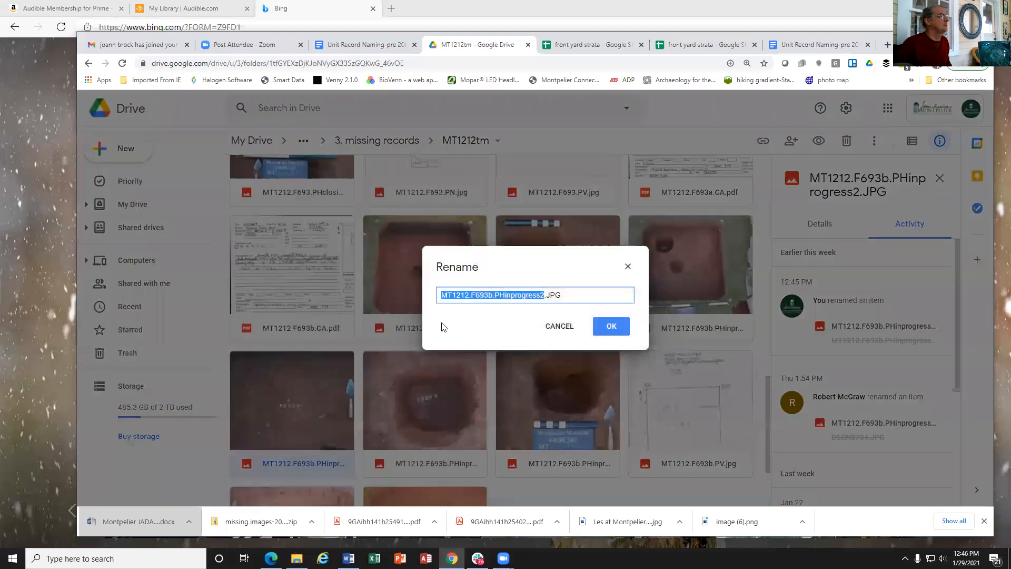
{"action": "left_click", "coordinate": [525, 295]}
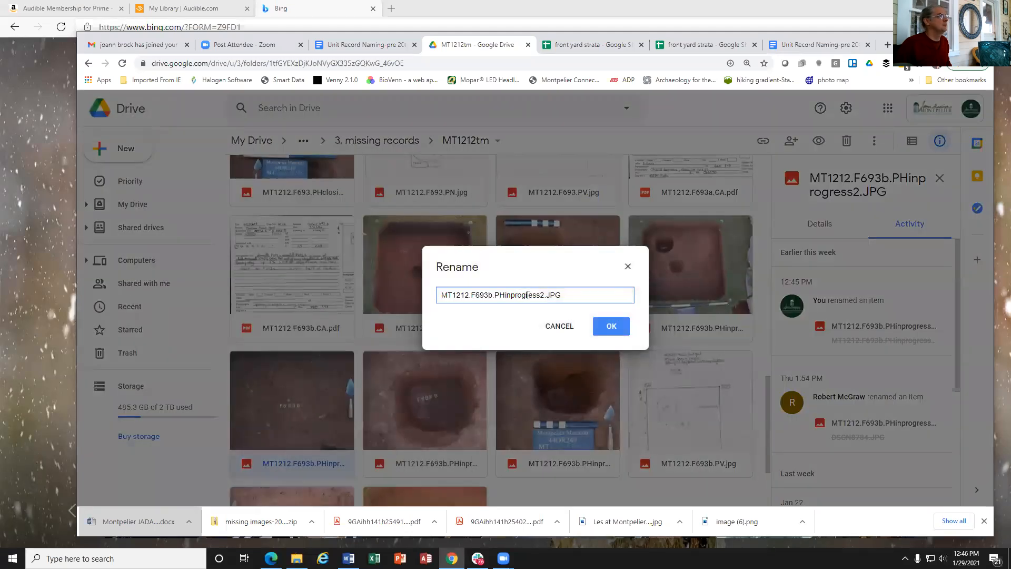
{"action": "left_click", "coordinate": [542, 295]}
{"action": "key", "text": "Delete"}
{"action": "key", "text": "BackSpace"}
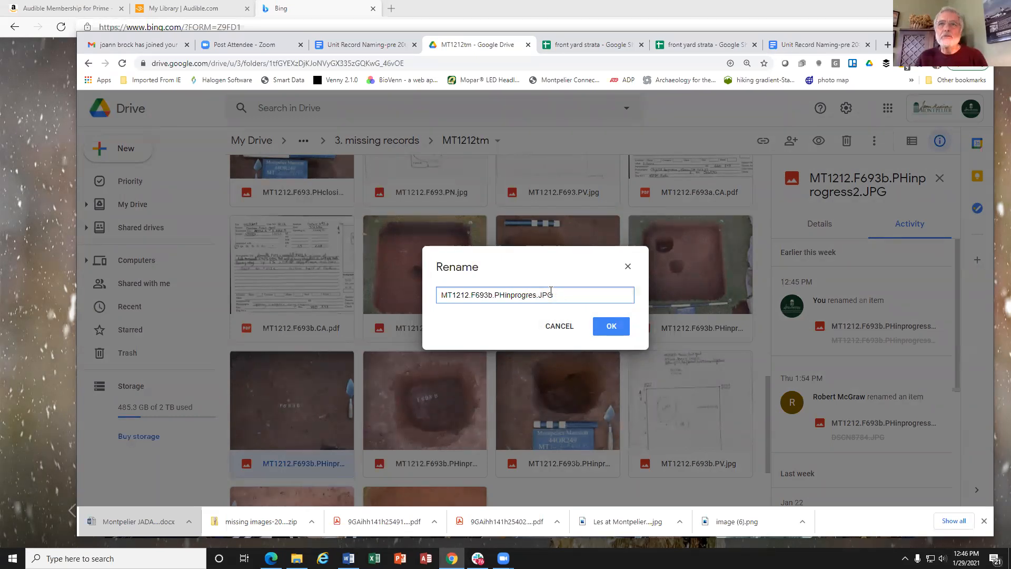
{"action": "left_click", "coordinate": [556, 328]}
Preview the whole-unit opening photo MT1212.F693b.PH.JPG to compare it with the close-up of the F693B letters.
{"action": "scroll", "coordinate": [371, 350], "scroll_direction": "down", "scroll_amount": 2}
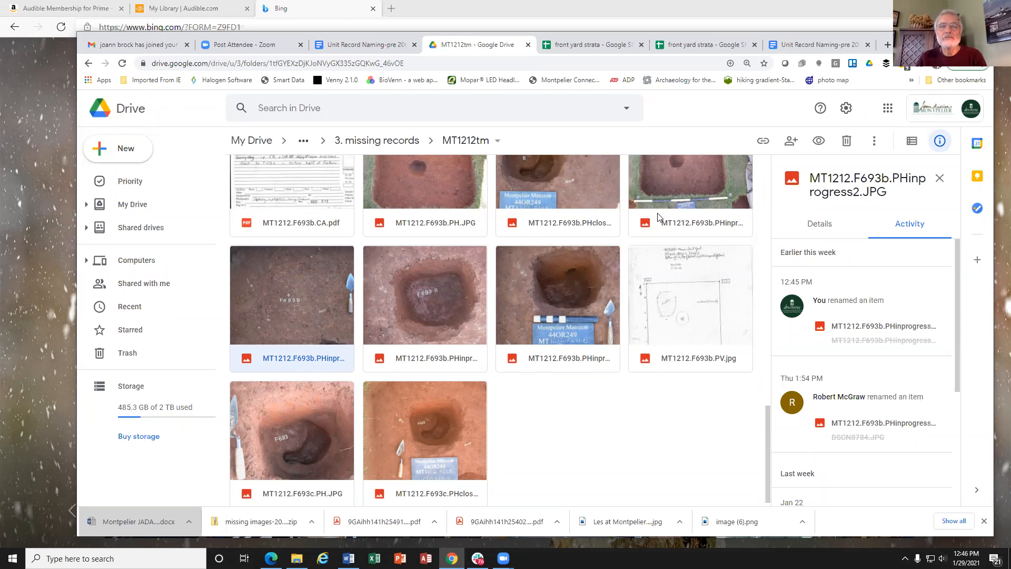
{"action": "left_click", "coordinate": [450, 222]}
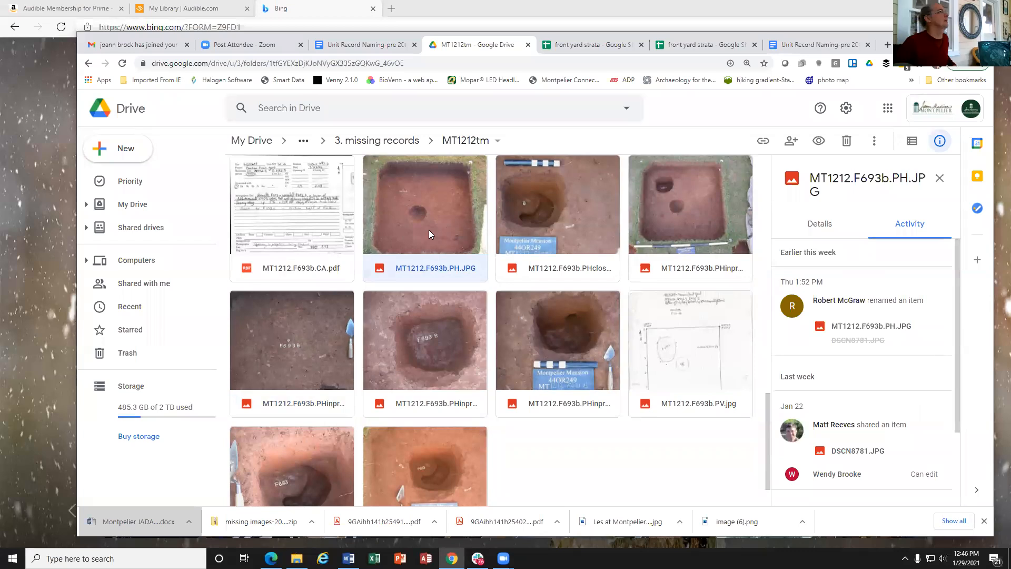
{"action": "double_click", "coordinate": [420, 212]}
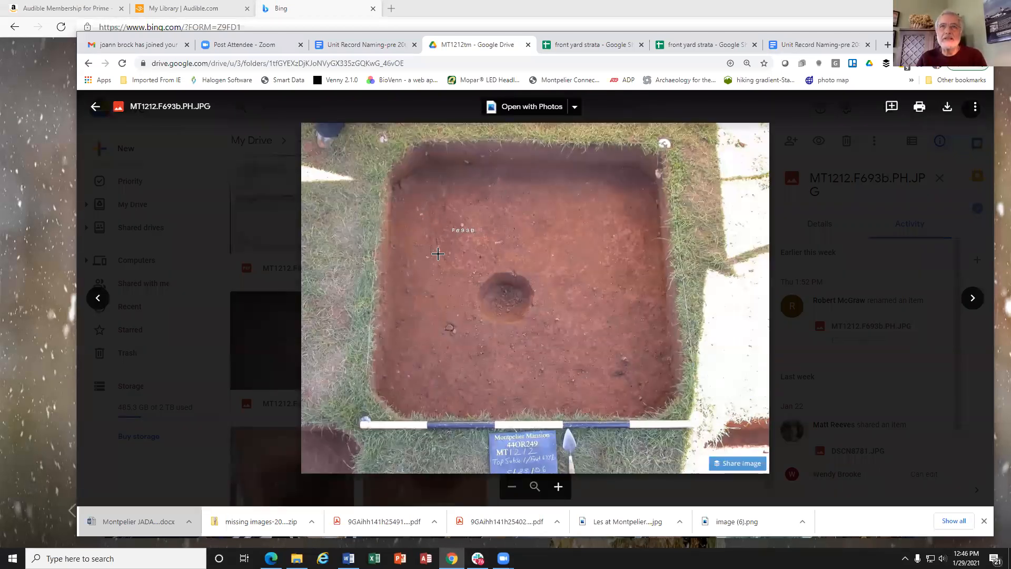
{"action": "left_click", "coordinate": [279, 372]}
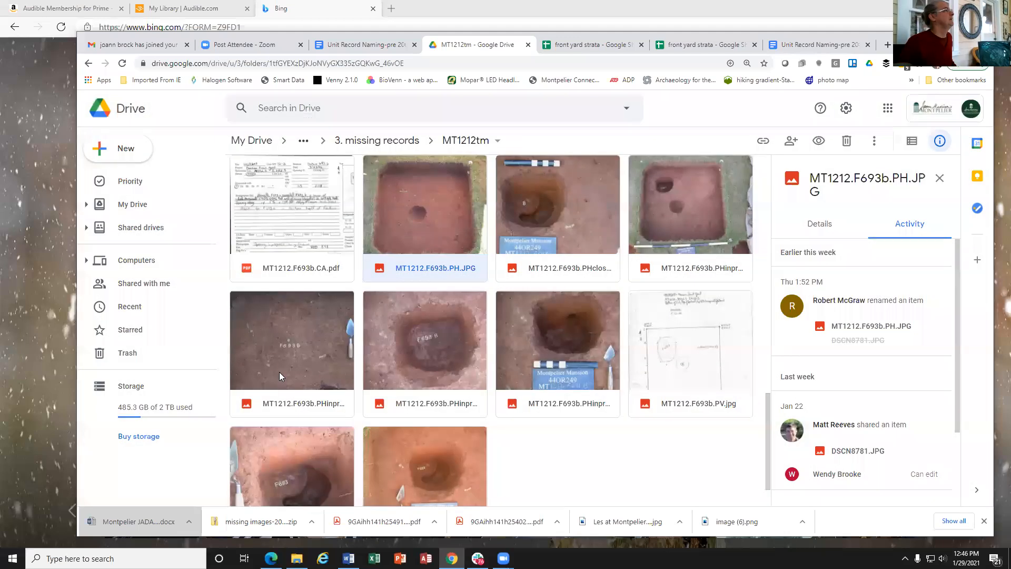
Rename the close-up photo of the undug surface with the F693B letters as MT1212.F693b.PH2.JPG.
{"action": "left_click", "coordinate": [287, 341]}
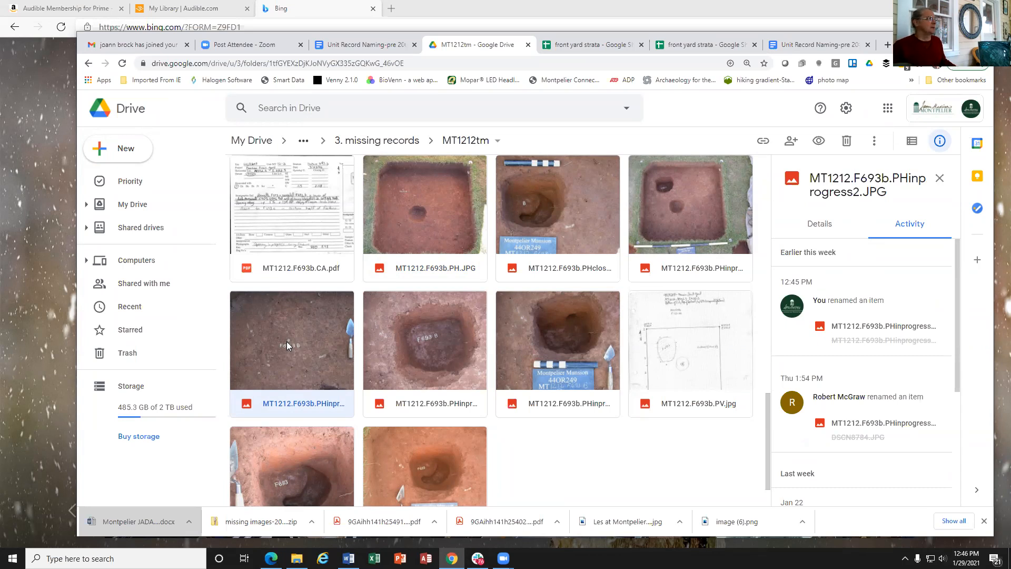
{"action": "right_click", "coordinate": [285, 342]}
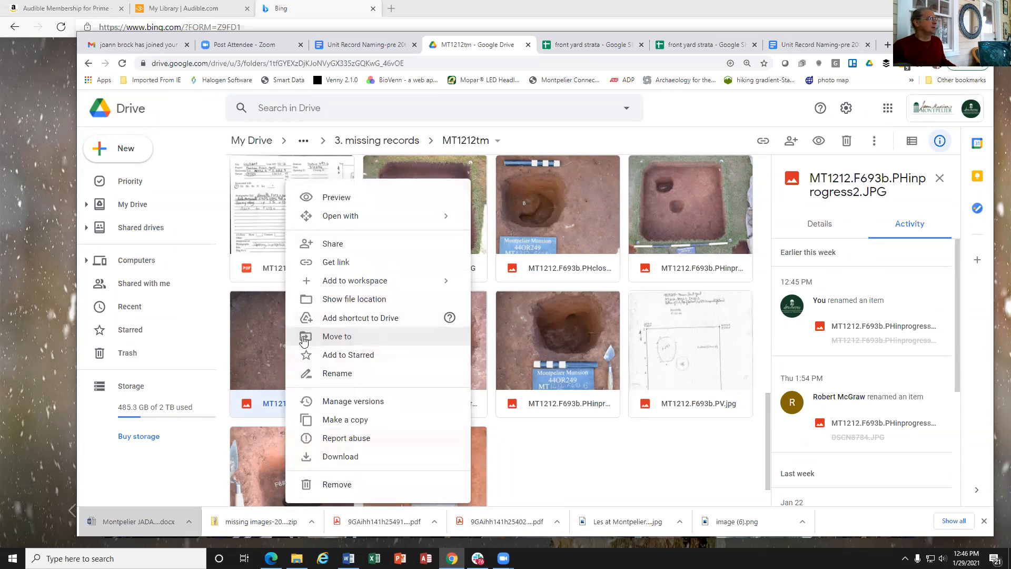
{"action": "left_click", "coordinate": [329, 375]}
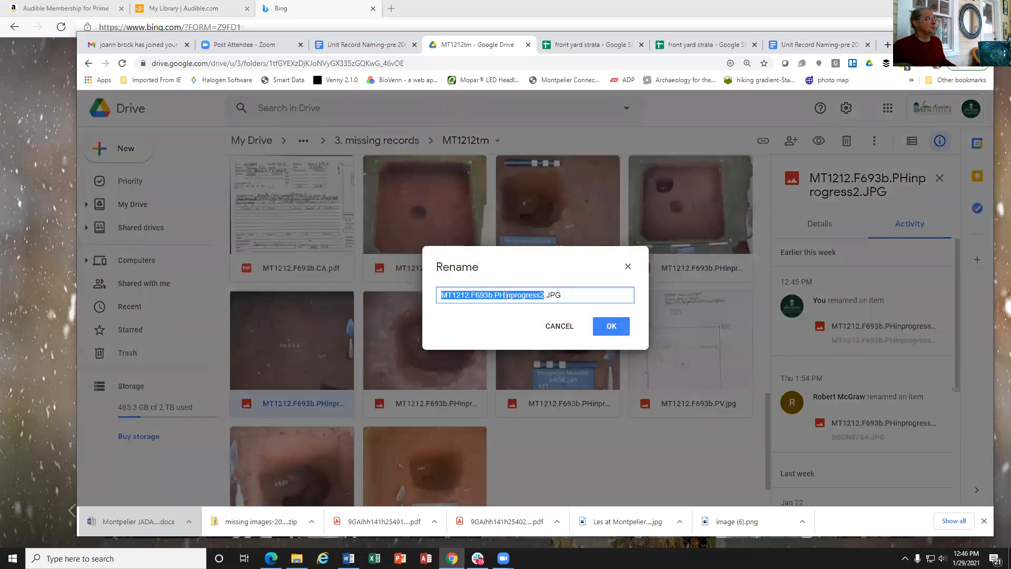
{"action": "left_click", "coordinate": [526, 295]}
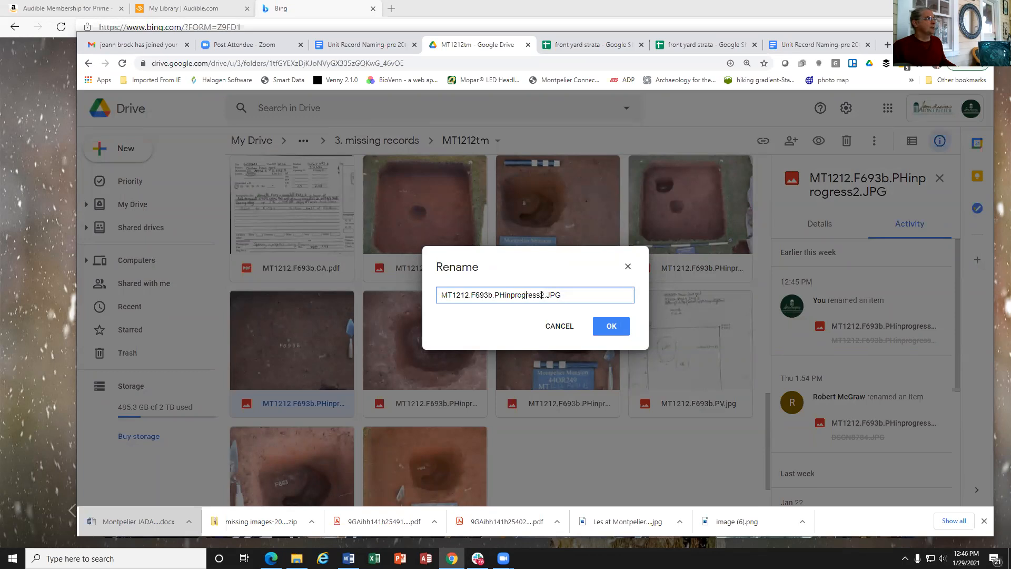
{"action": "key", "text": "Delete"}
{"action": "key", "text": "Delete"}
{"action": "key", "text": "Delete"}
{"action": "key", "text": "BackSpace"}
{"action": "key", "text": "BackSpace"}
{"action": "key", "text": "BackSpace"}
{"action": "key", "text": "BackSpace"}
{"action": "key", "text": "BackSpace"}
{"action": "key", "text": "BackSpace"}
{"action": "key", "text": "BackSpace"}
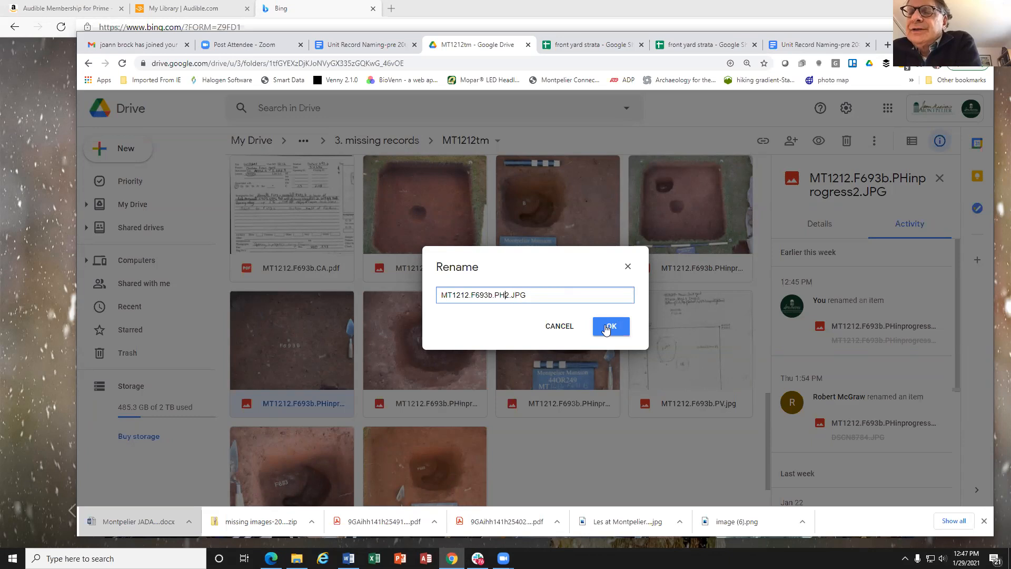
{"action": "left_click", "coordinate": [605, 327]}
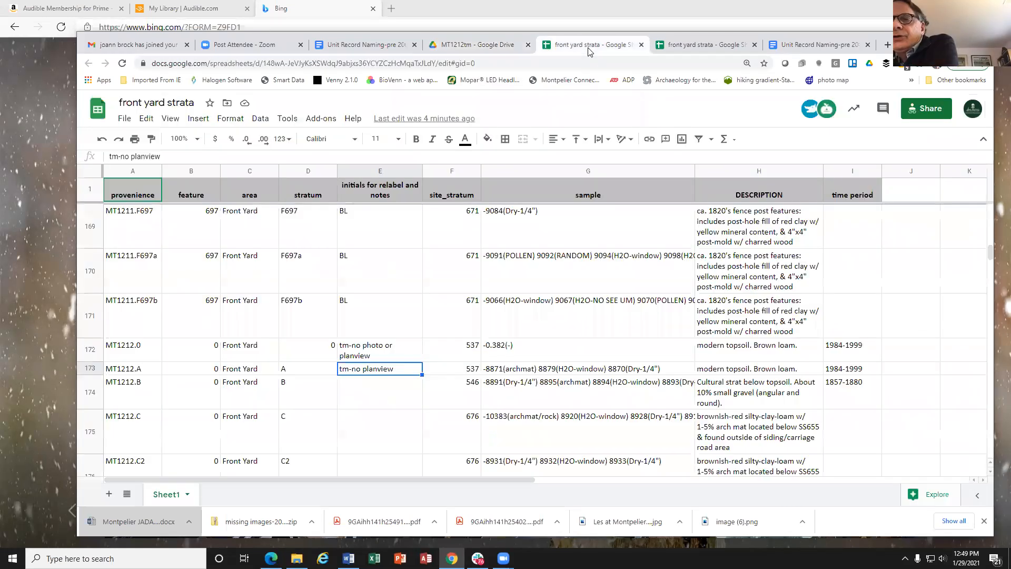
Review the initials for relabel and notes entries for units MT1211 and MT1212 in the front yard strata spreadsheet.
{"action": "left_click", "coordinate": [589, 49]}
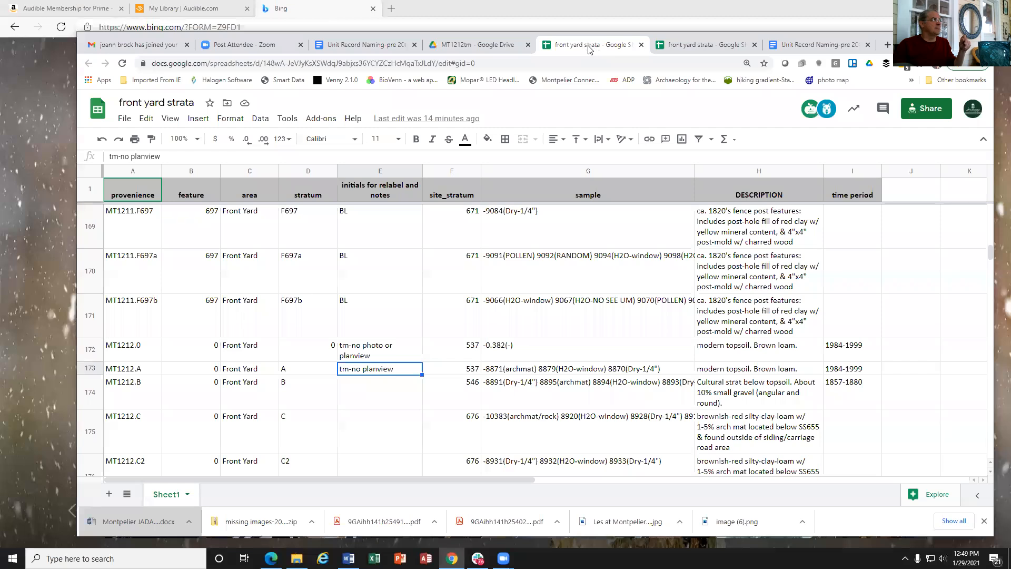
{"action": "left_click", "coordinate": [373, 401]}
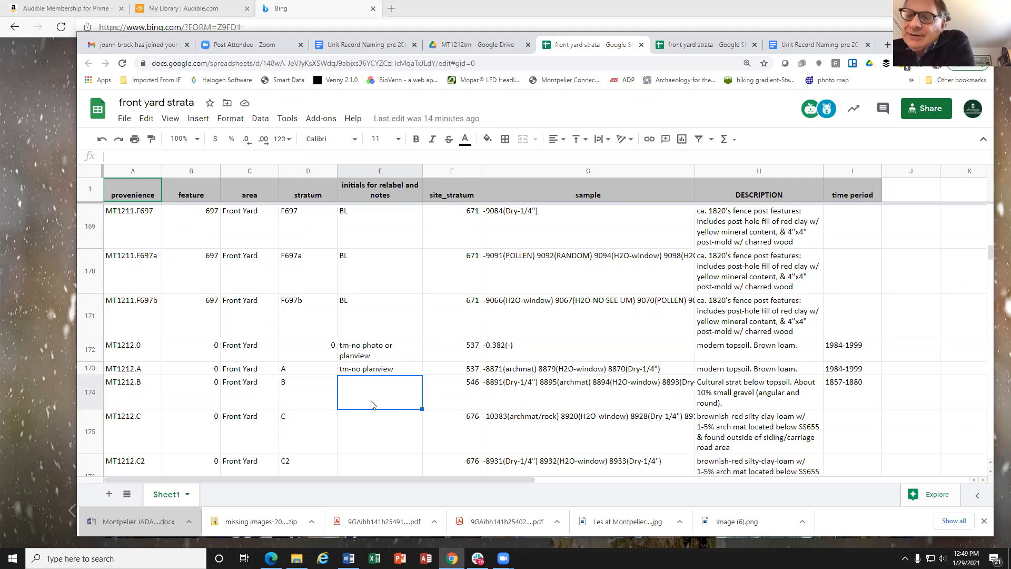
{"action": "left_click", "coordinate": [377, 301]}
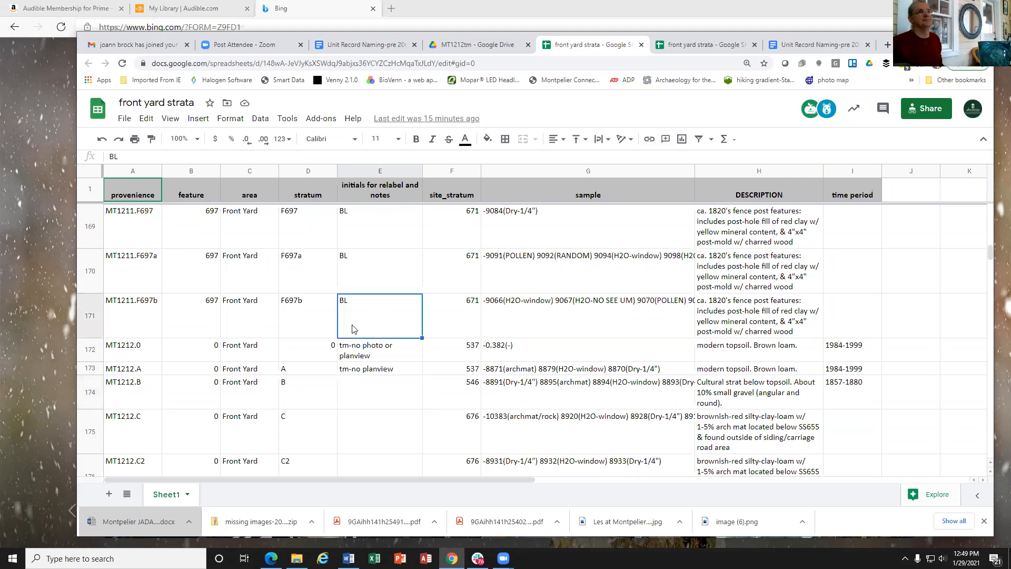
{"action": "left_click", "coordinate": [367, 287]}
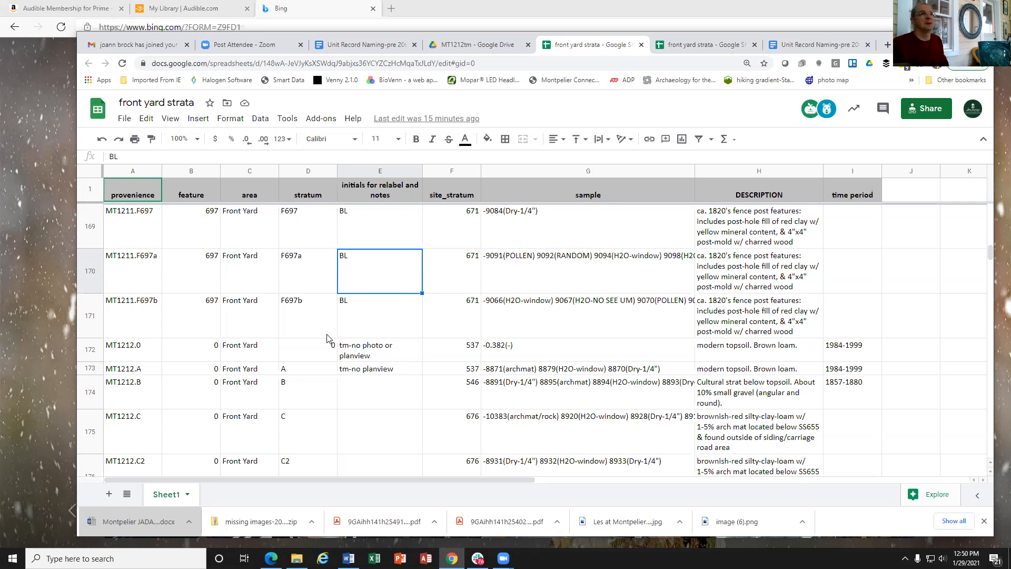
{"action": "scroll", "coordinate": [387, 352], "scroll_direction": "down", "scroll_amount": 1}
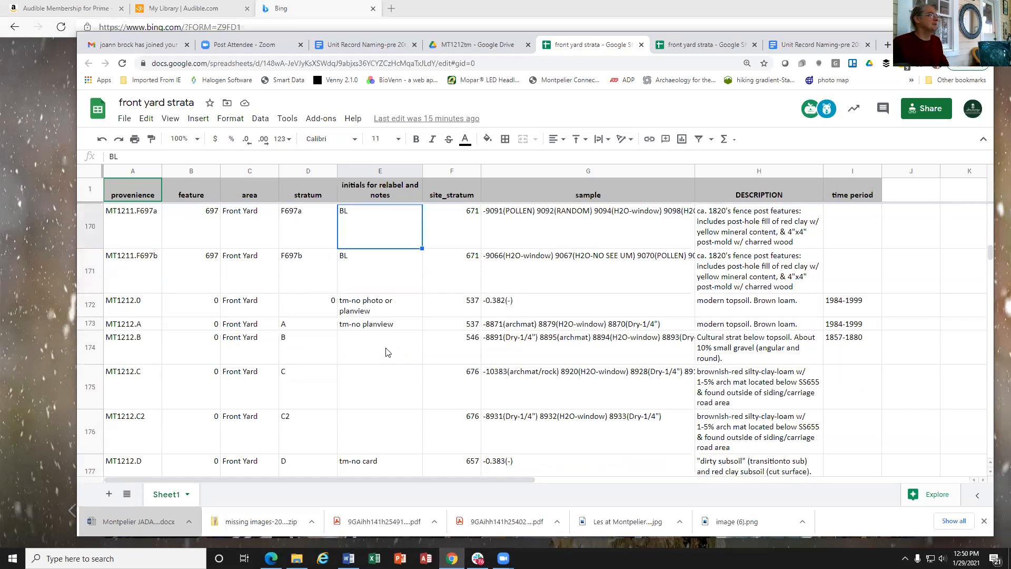
{"action": "scroll", "coordinate": [387, 352], "scroll_direction": "up", "scroll_amount": 3}
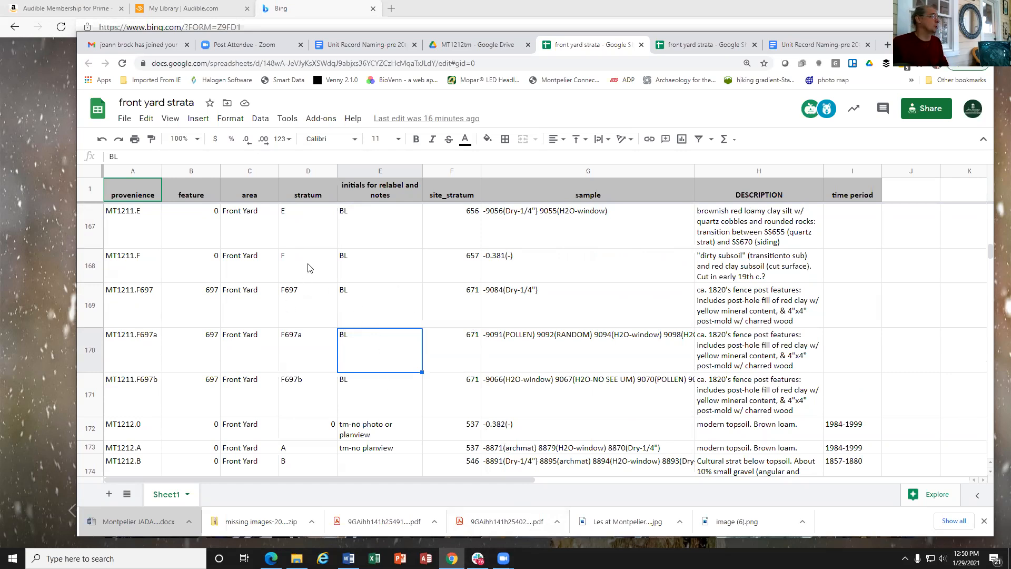
{"action": "left_click", "coordinate": [326, 300]}
{"action": "left_click", "coordinate": [353, 309]}
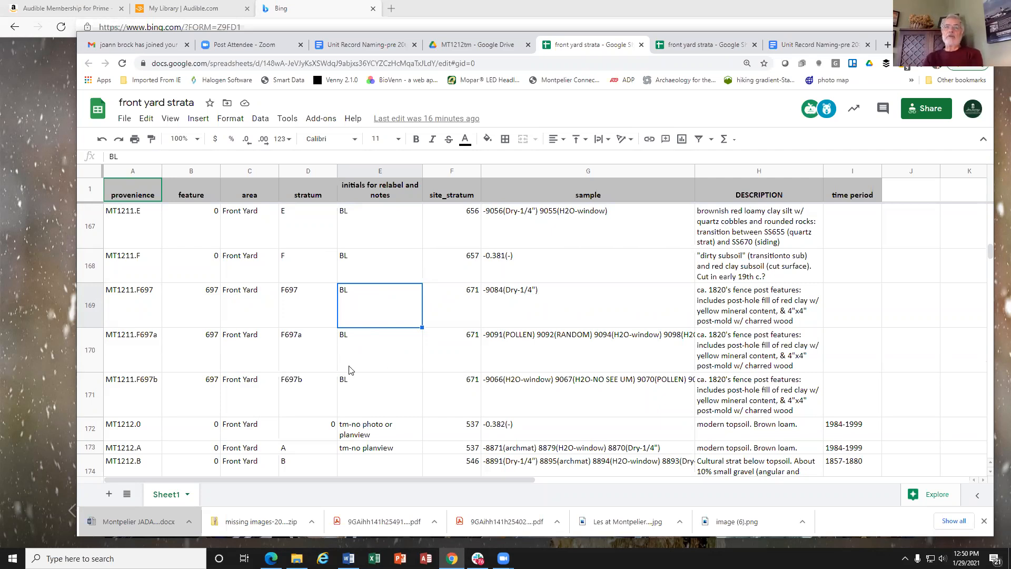
Check the relabel initials and notes for the MT1215 to MT1219 rows, including the blank MT1216.E and MT1216.G cells.
{"action": "scroll", "coordinate": [350, 371], "scroll_direction": "down", "scroll_amount": 7}
{"action": "scroll", "coordinate": [350, 371], "scroll_direction": "down", "scroll_amount": 8}
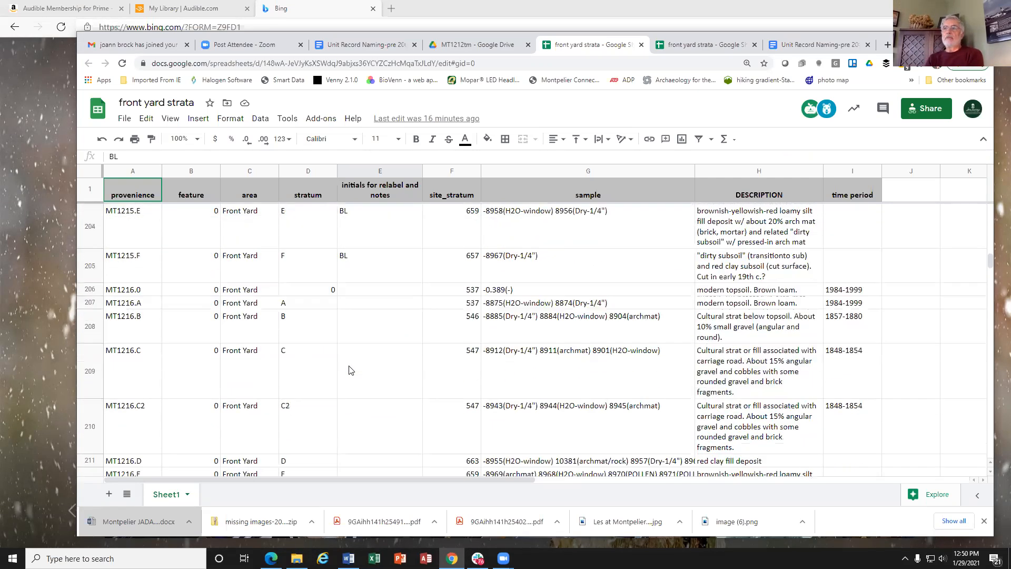
{"action": "scroll", "coordinate": [349, 370], "scroll_direction": "down", "scroll_amount": 5}
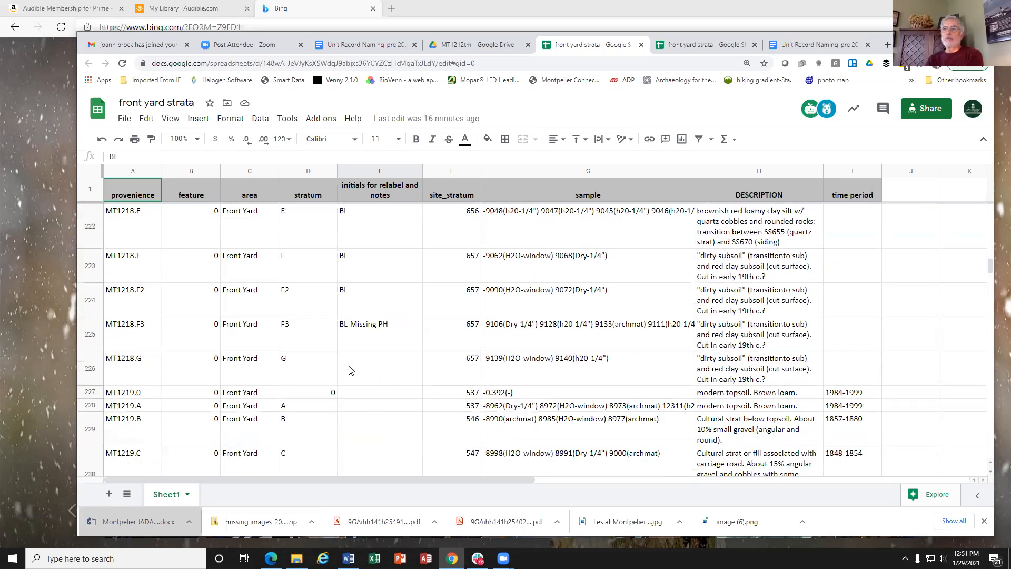
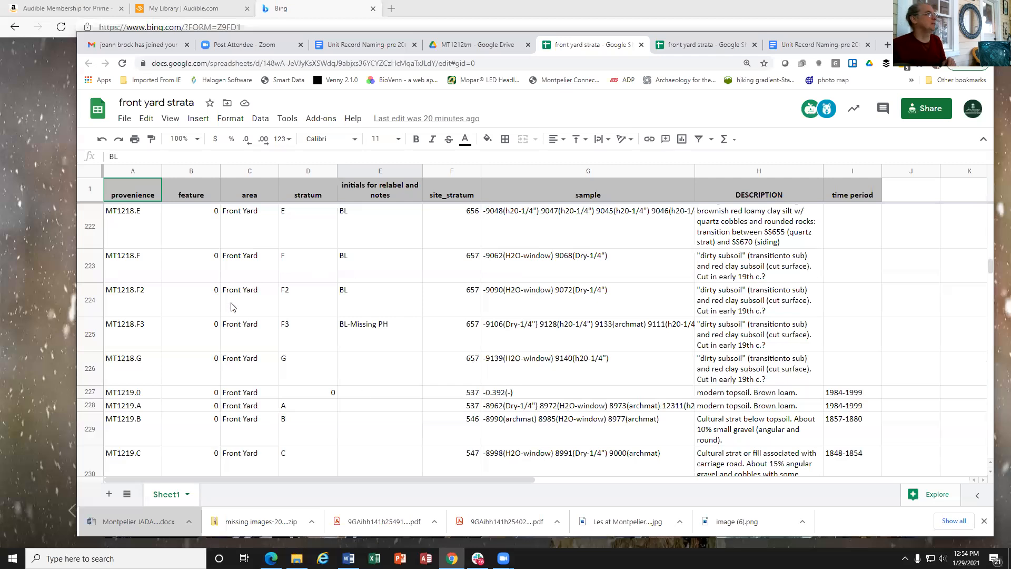
{"action": "scroll", "coordinate": [237, 310], "scroll_direction": "up", "scroll_amount": 4}
{"action": "scroll", "coordinate": [236, 310], "scroll_direction": "up", "scroll_amount": 4}
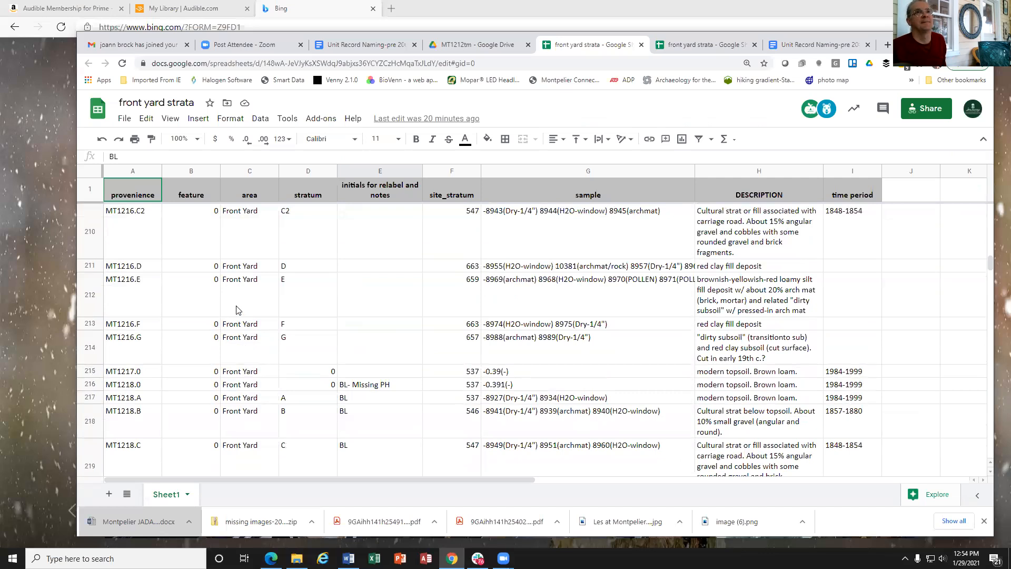
{"action": "left_click", "coordinate": [362, 296]}
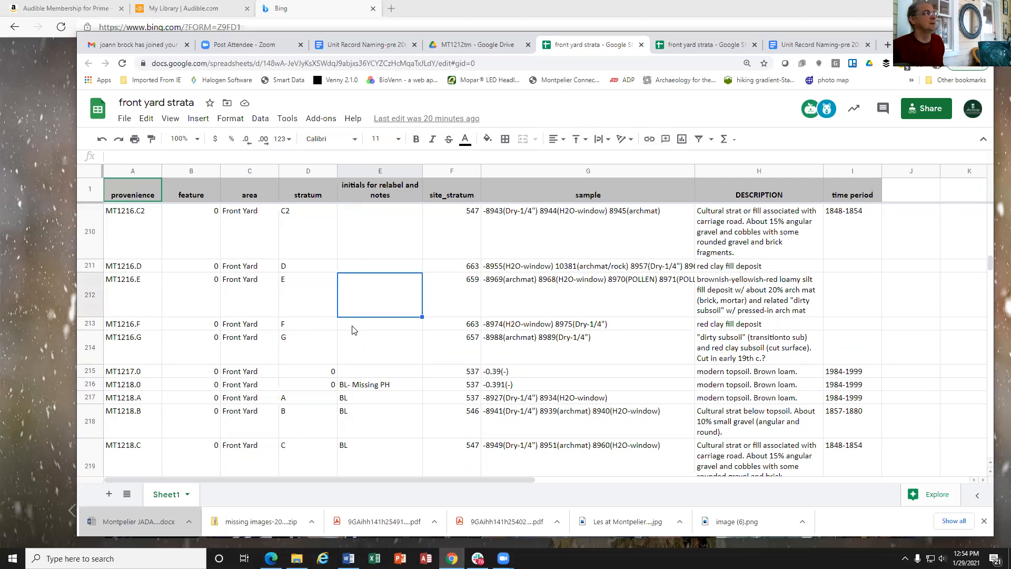
{"action": "left_click", "coordinate": [349, 341]}
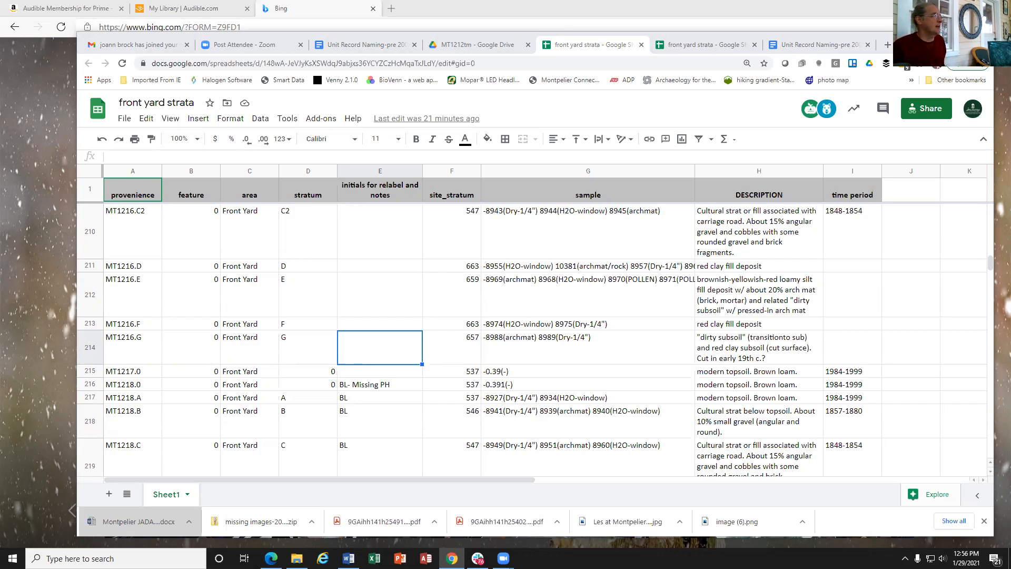
Switch to Slack and open the digitize channel of the volunteers' workspace.
{"action": "left_click", "coordinate": [477, 558]}
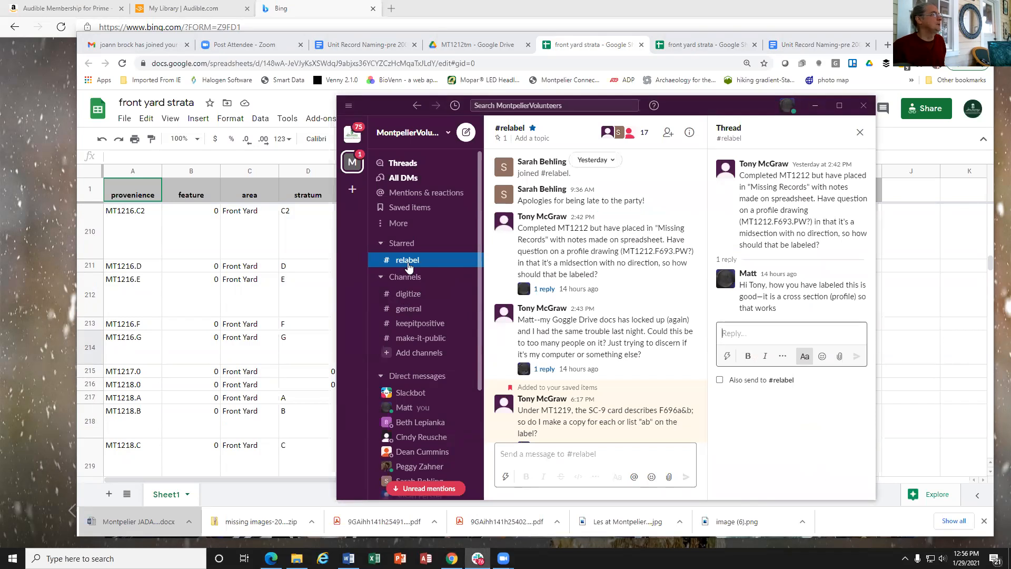
{"action": "left_click", "coordinate": [405, 294]}
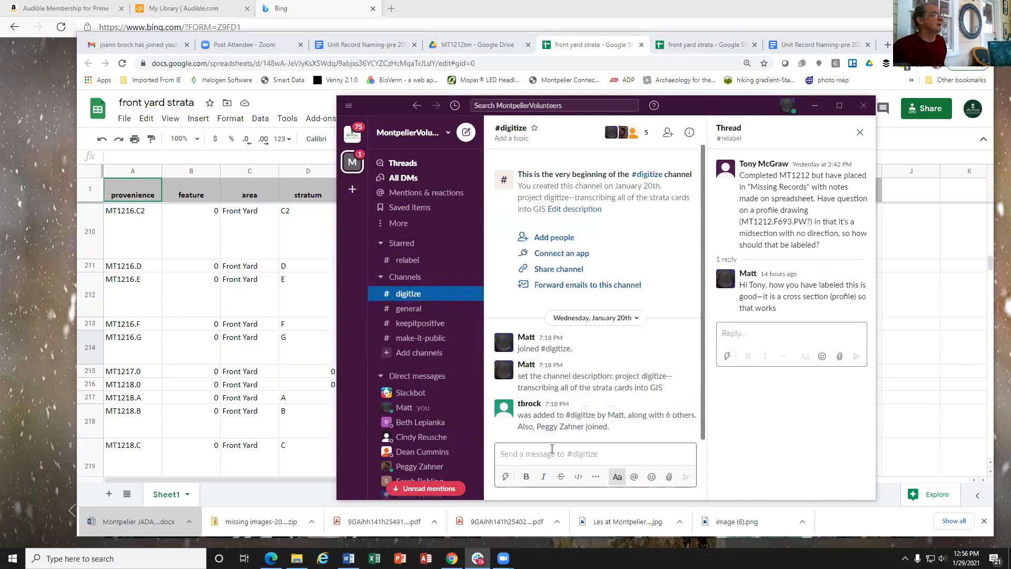
{"action": "left_click", "coordinate": [690, 132]}
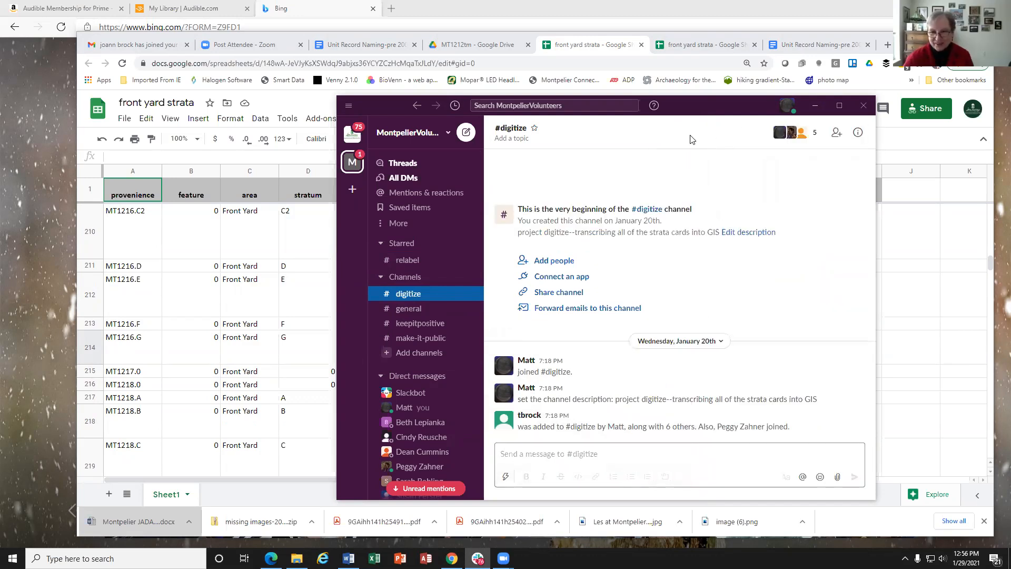
{"action": "left_click", "coordinate": [836, 132]}
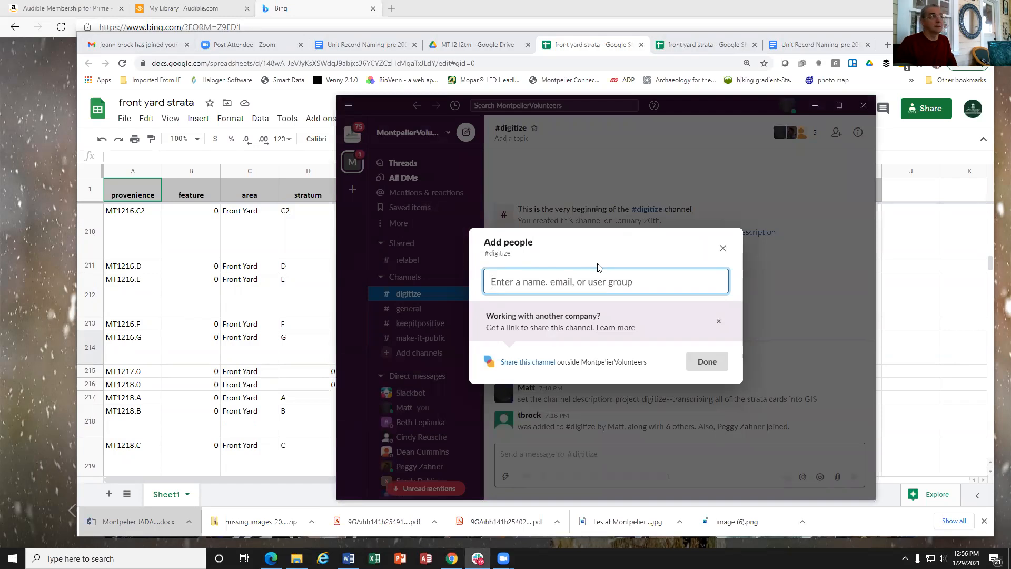
{"action": "type", "text": "kath"}
{"action": "key", "text": "BackSpace"}
{"action": "key", "text": "BackSpace"}
{"action": "key", "text": "BackSpace"}
{"action": "key", "text": "BackSpace"}
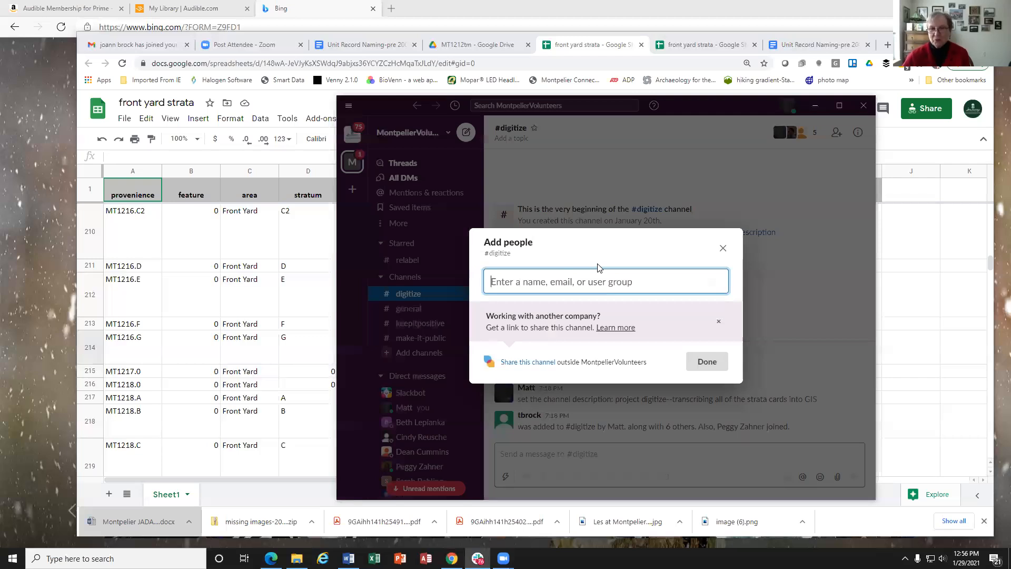
{"action": "left_click", "coordinate": [723, 248]}
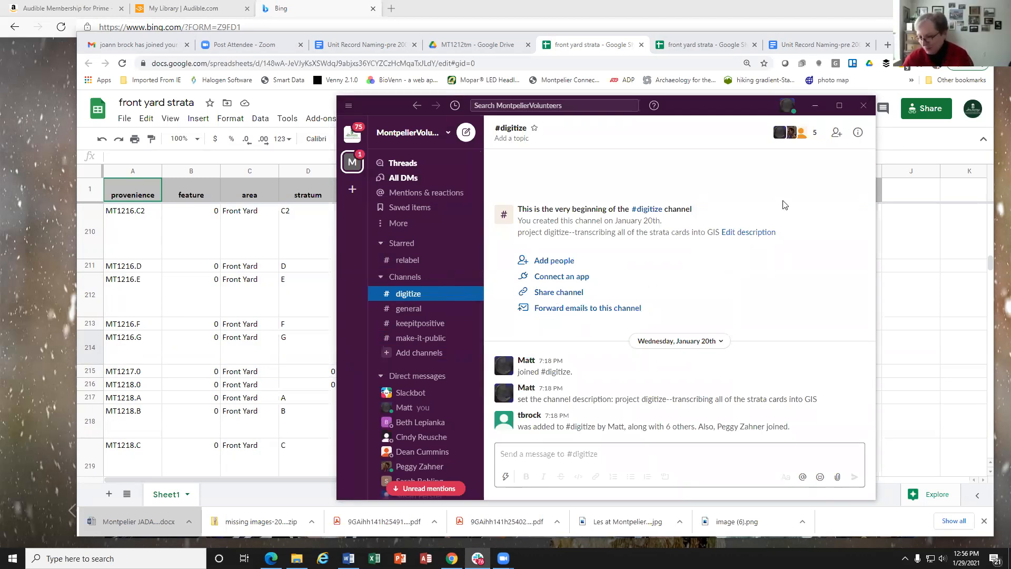
Show the details of the digitize channel.
{"action": "left_click", "coordinate": [858, 132]}
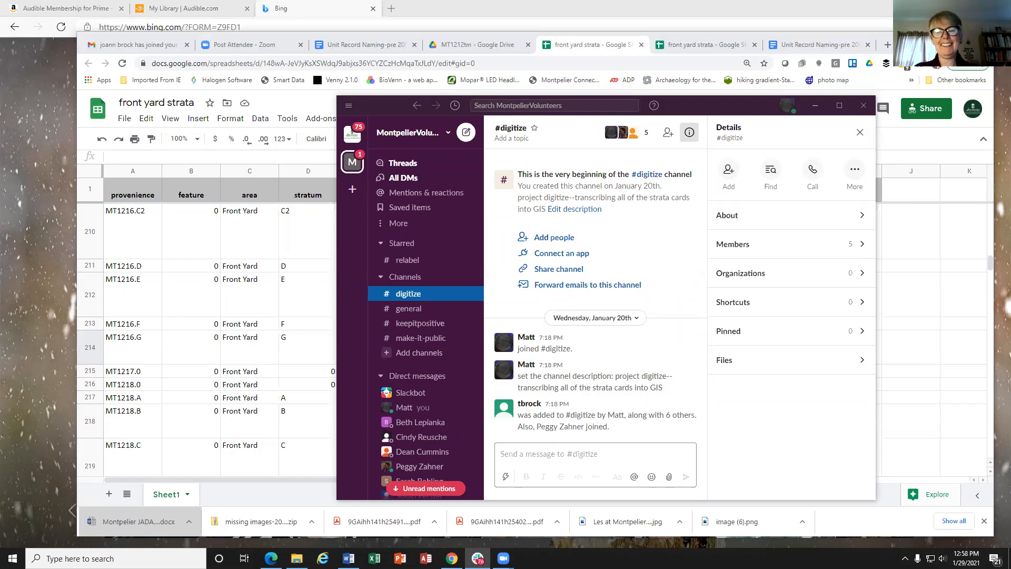
Switch to Google Drive in Chrome and open the 2005-Overall shots folder in 11-Front Yard's overall pics folder.
{"action": "left_click", "coordinate": [447, 46]}
{"action": "left_click", "coordinate": [374, 141]}
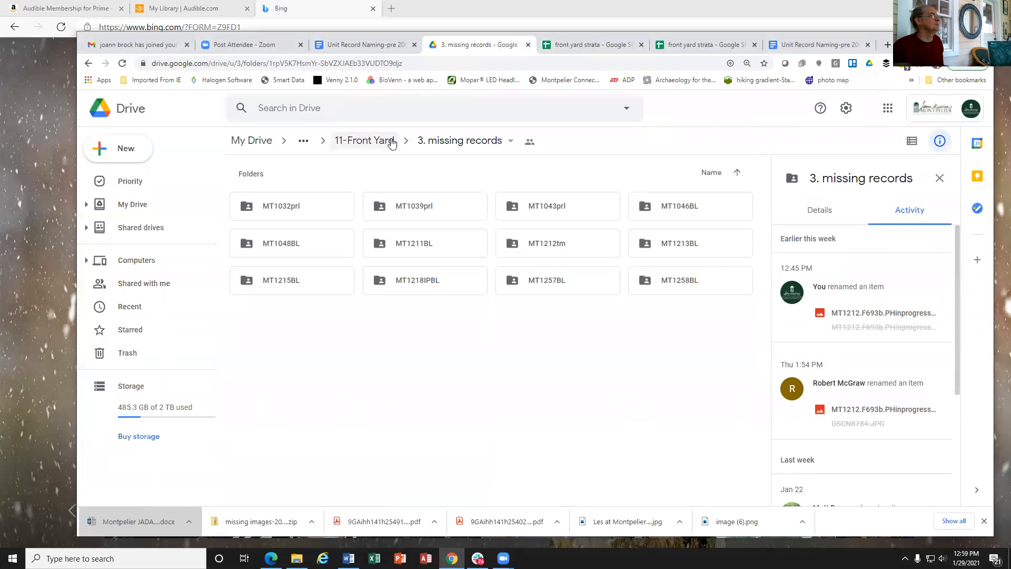
{"action": "left_click", "coordinate": [364, 140]}
{"action": "scroll", "coordinate": [494, 357], "scroll_direction": "down", "scroll_amount": 1}
{"action": "scroll", "coordinate": [494, 357], "scroll_direction": "down", "scroll_amount": 4}
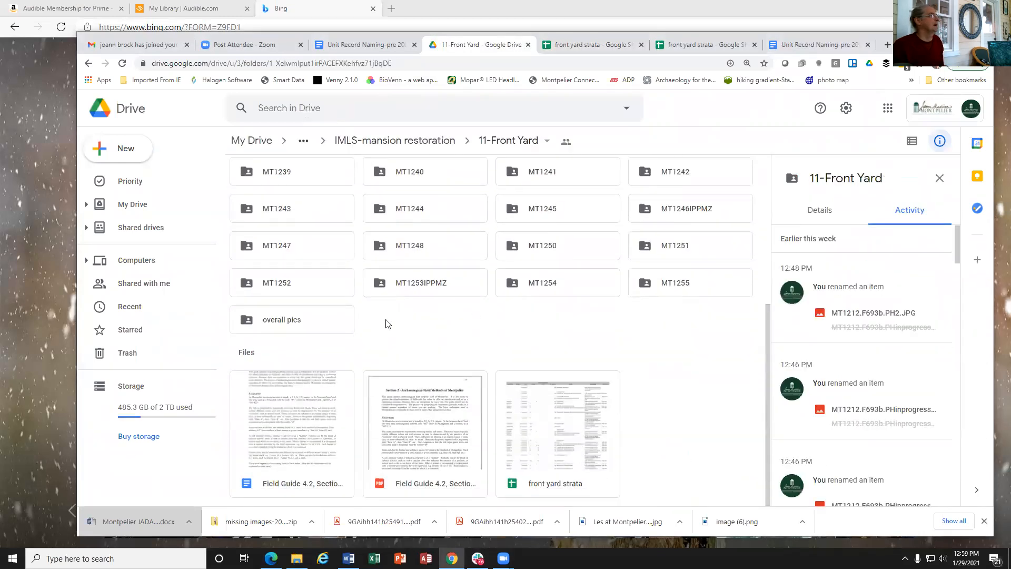
{"action": "left_click", "coordinate": [298, 324]}
{"action": "double_click", "coordinate": [298, 324]}
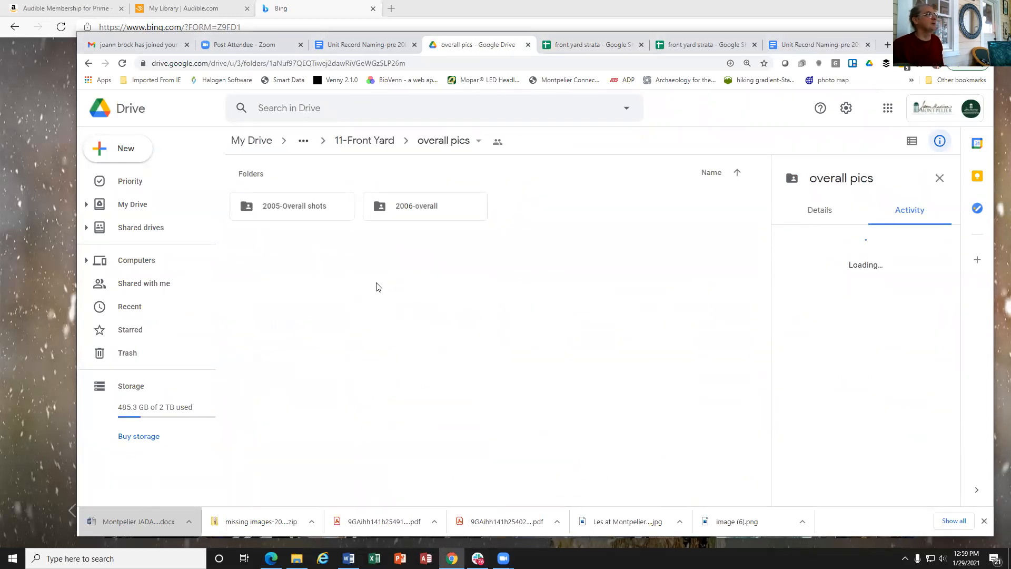
{"action": "double_click", "coordinate": [310, 206]}
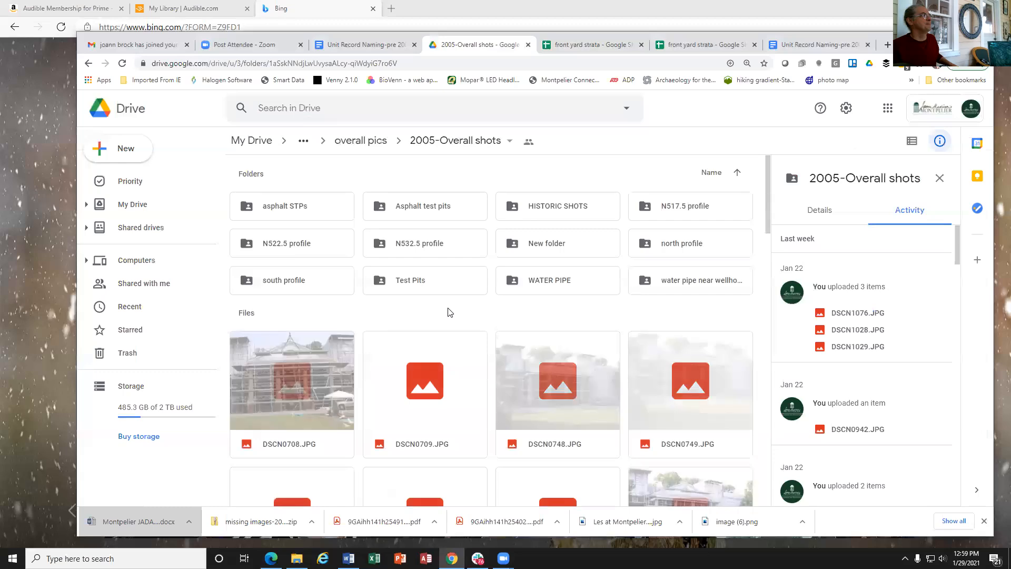
Browse the 2005 overall shots to the overhead views of the excavation units and check the file details of DSCN2533.JPG.
{"action": "scroll", "coordinate": [448, 313], "scroll_direction": "down", "scroll_amount": 5}
{"action": "scroll", "coordinate": [448, 313], "scroll_direction": "down", "scroll_amount": 7}
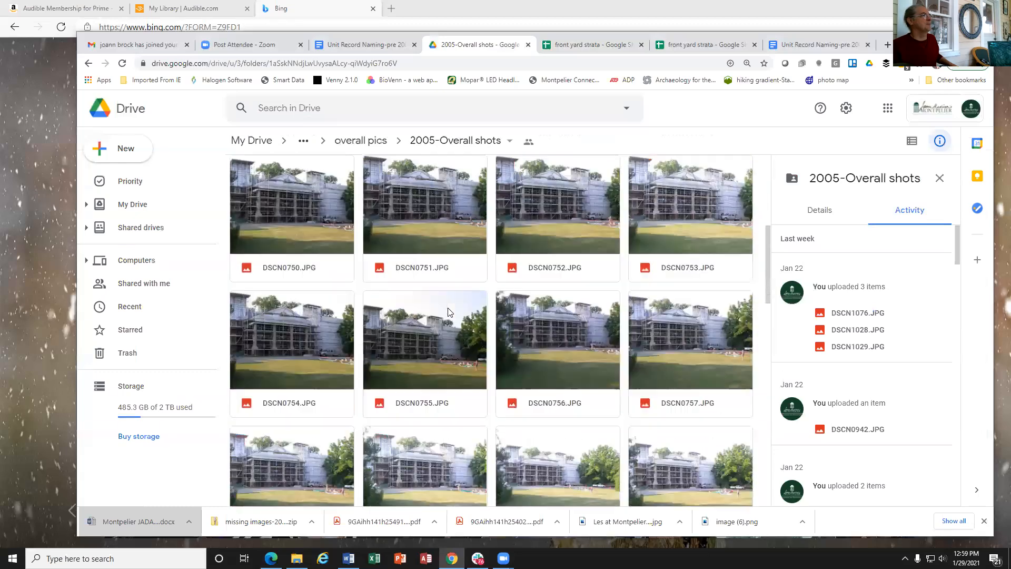
{"action": "scroll", "coordinate": [448, 308], "scroll_direction": "down", "scroll_amount": 8}
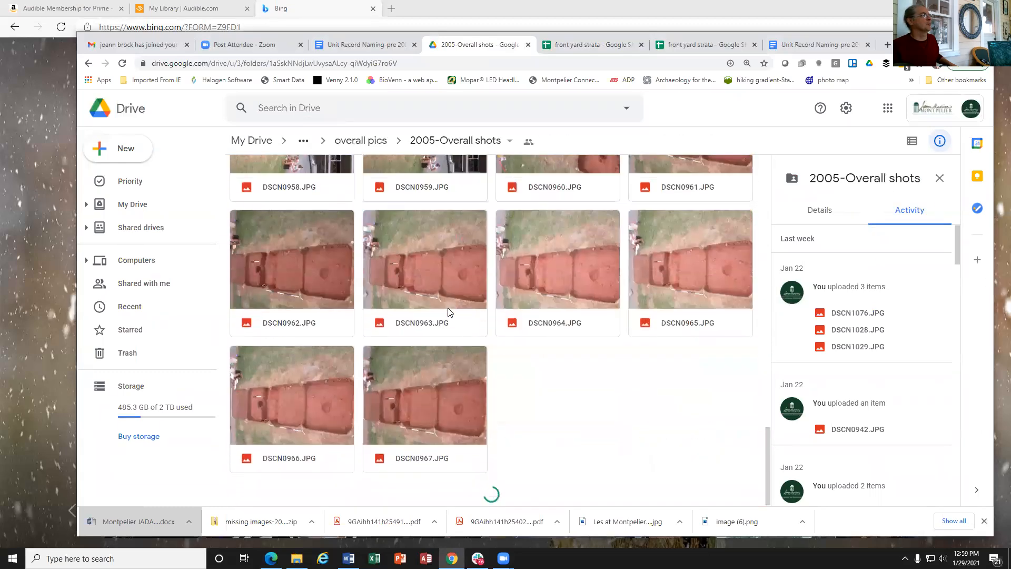
{"action": "scroll", "coordinate": [448, 307], "scroll_direction": "down", "scroll_amount": 5}
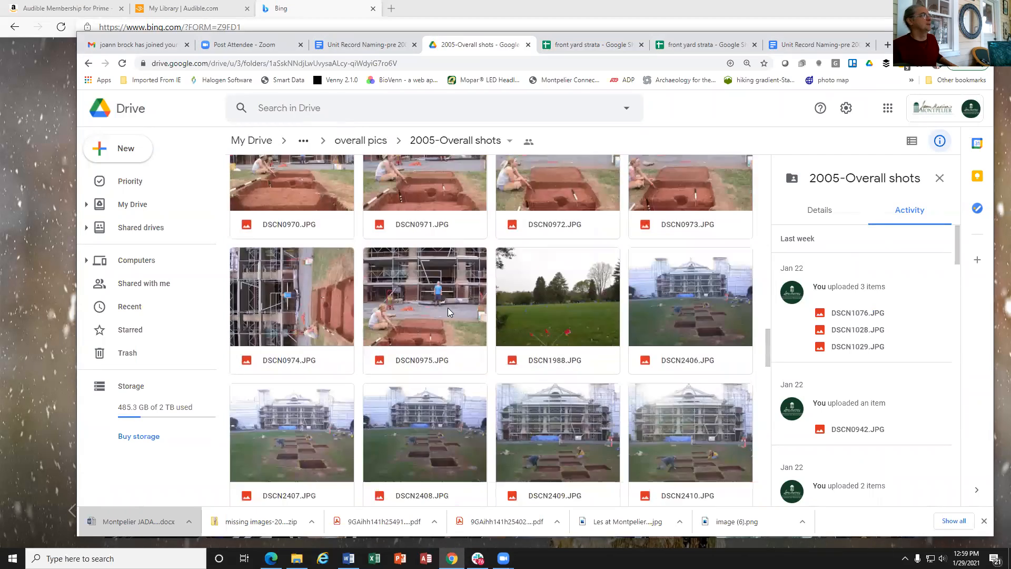
{"action": "scroll", "coordinate": [537, 366], "scroll_direction": "down", "scroll_amount": 4}
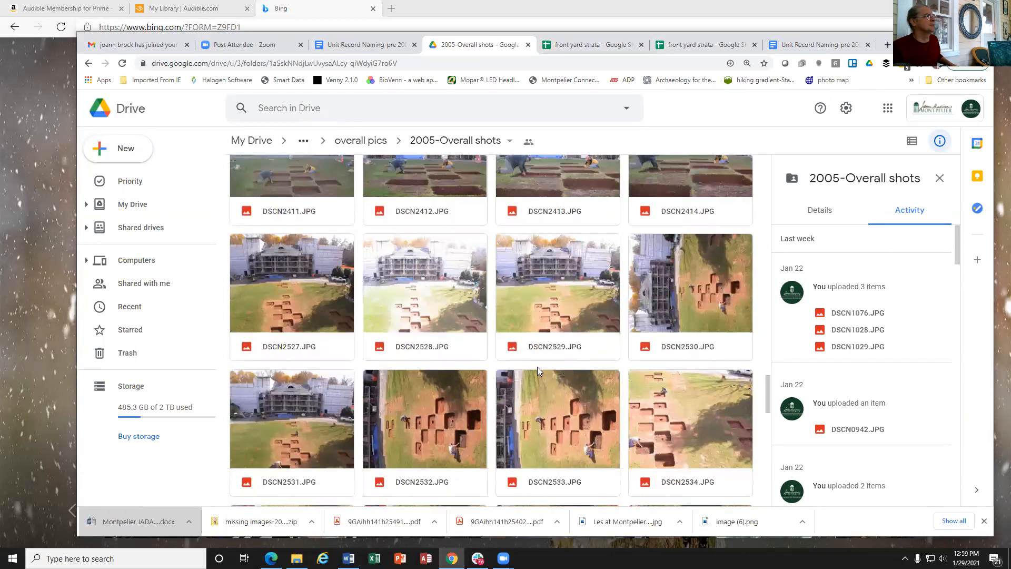
{"action": "left_click", "coordinate": [541, 389]}
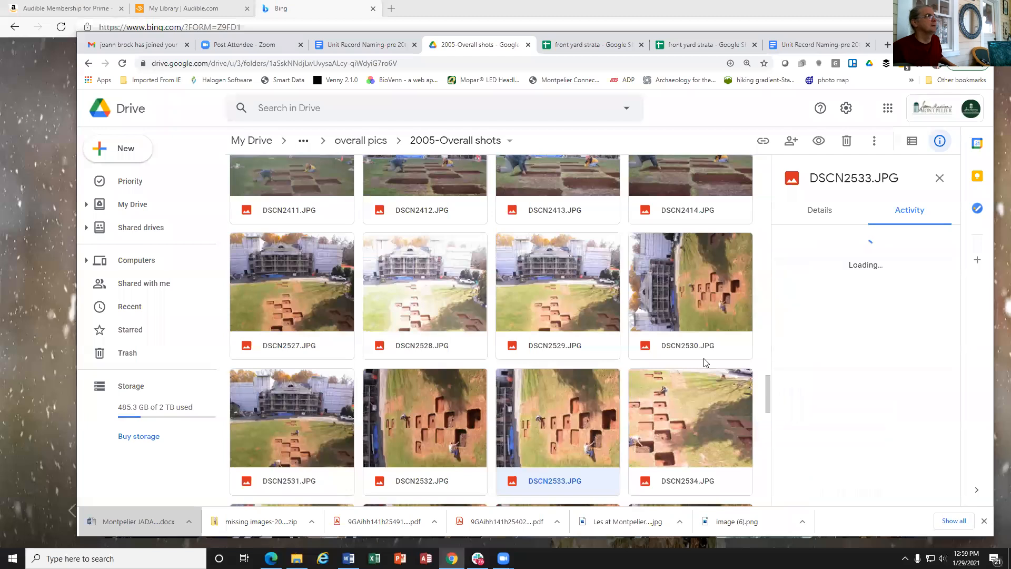
{"action": "left_click", "coordinate": [818, 211]}
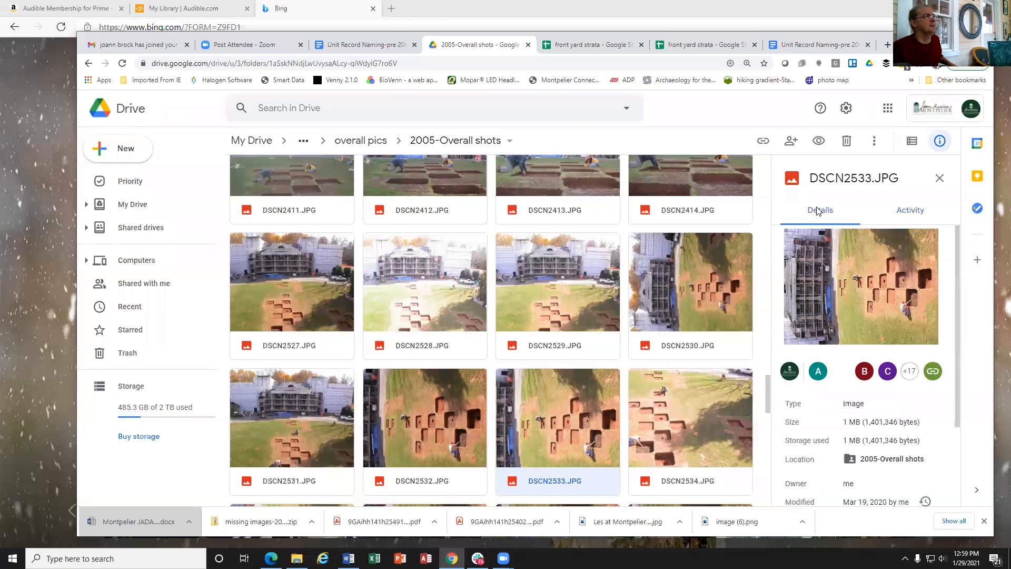
{"action": "scroll", "coordinate": [838, 410], "scroll_direction": "down", "scroll_amount": 2}
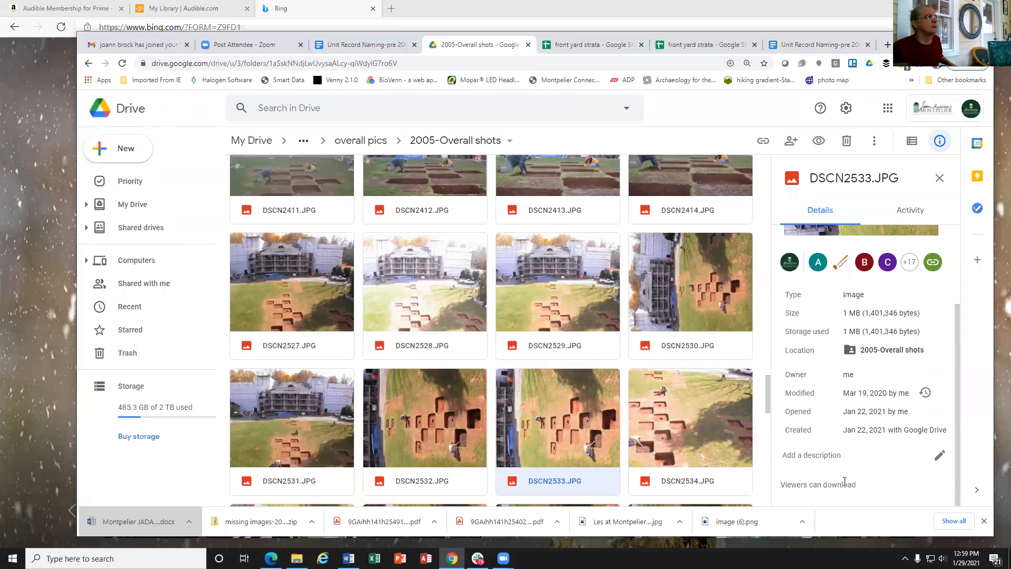
{"action": "right_click", "coordinate": [521, 413]}
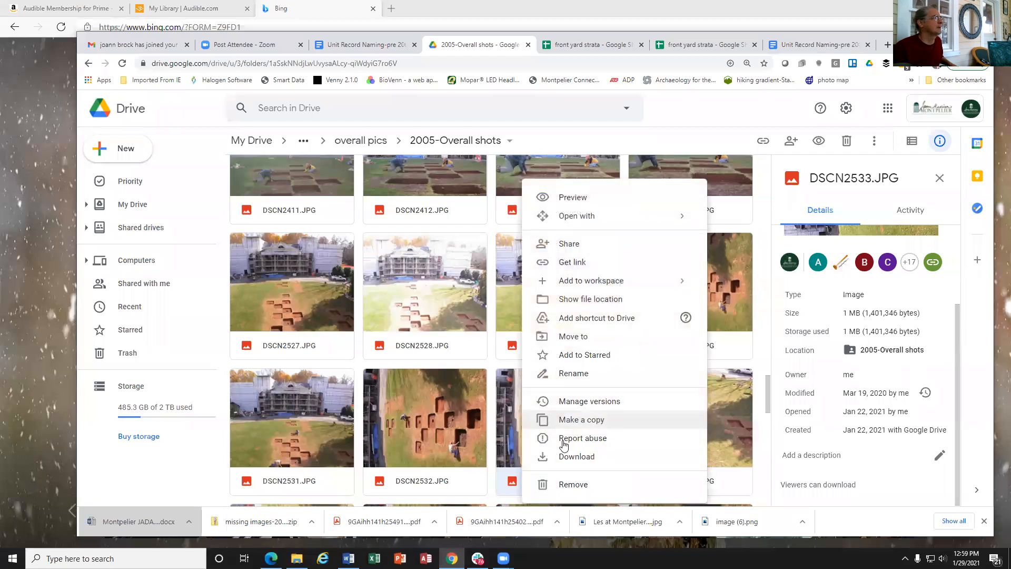
{"action": "left_click", "coordinate": [480, 414]}
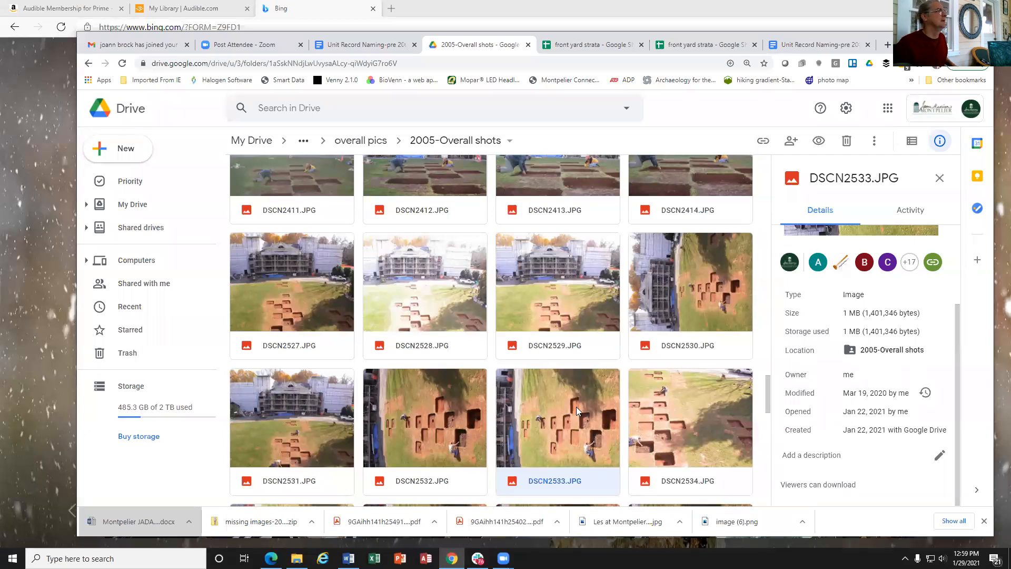
Look over the overhead photos around DSCN2533.JPG and return to the overall pics folder.
{"action": "scroll", "coordinate": [561, 401], "scroll_direction": "down", "scroll_amount": 2}
{"action": "scroll", "coordinate": [561, 400], "scroll_direction": "down", "scroll_amount": 2}
{"action": "scroll", "coordinate": [561, 400], "scroll_direction": "up", "scroll_amount": 6}
{"action": "scroll", "coordinate": [561, 400], "scroll_direction": "down", "scroll_amount": 5}
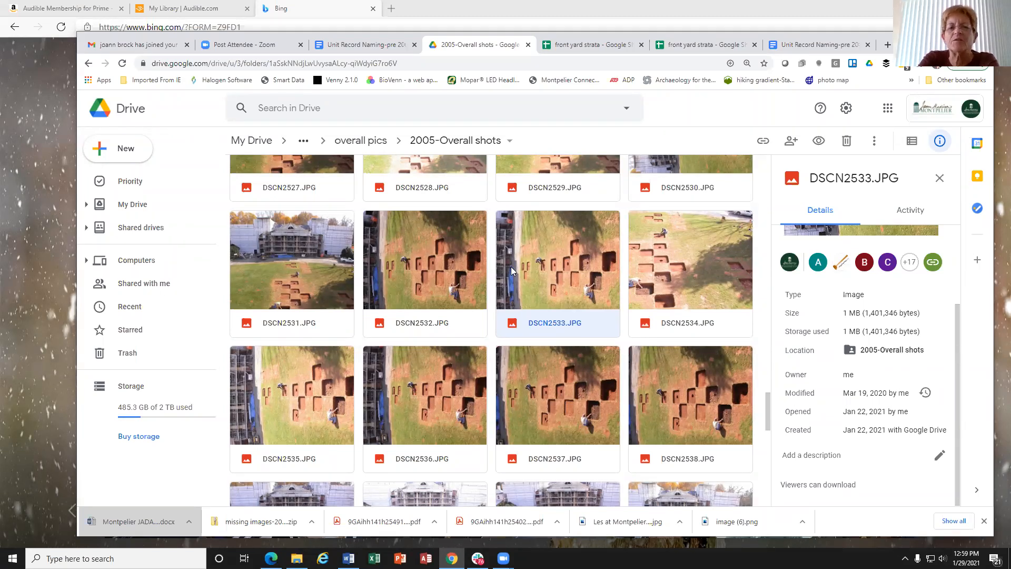
{"action": "left_click", "coordinate": [366, 142]}
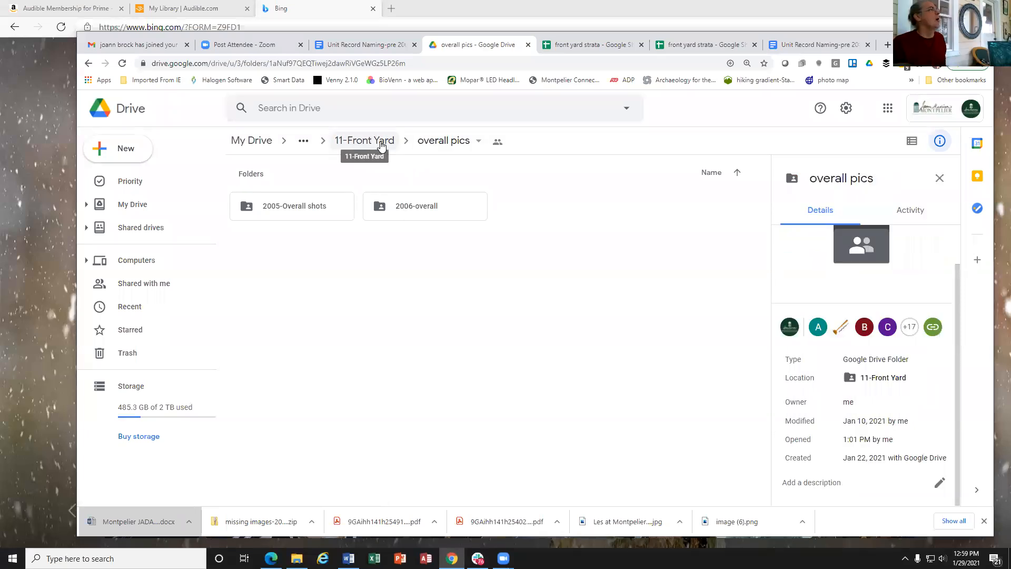
Open the Front Yard excavation report from the additional resources list in the Unit Record Naming-pre 2008 document.
{"action": "left_click", "coordinate": [381, 46]}
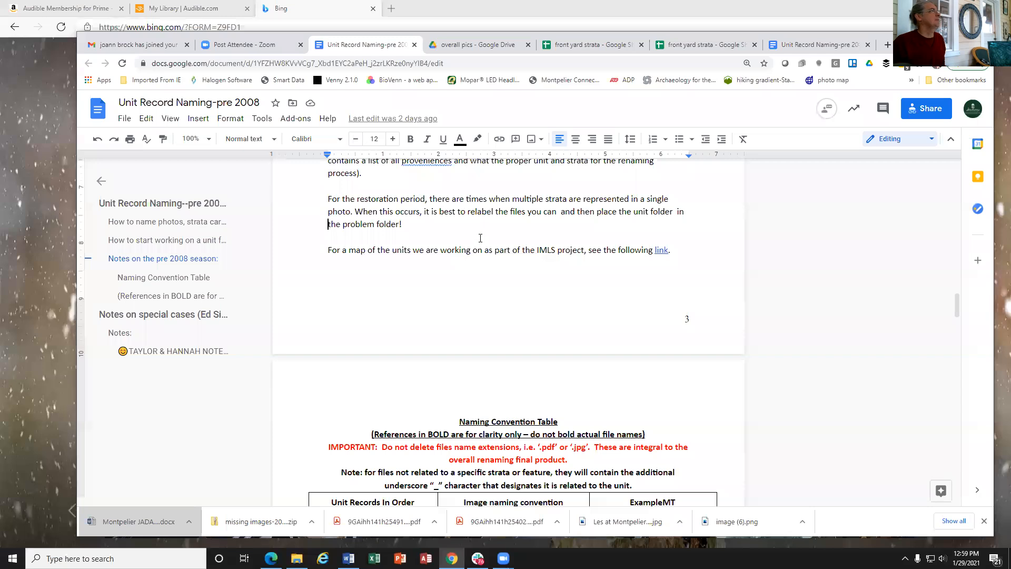
{"action": "scroll", "coordinate": [480, 238], "scroll_direction": "down", "scroll_amount": 20}
{"action": "scroll", "coordinate": [480, 238], "scroll_direction": "up", "scroll_amount": 5}
{"action": "scroll", "coordinate": [453, 319], "scroll_direction": "down", "scroll_amount": 1}
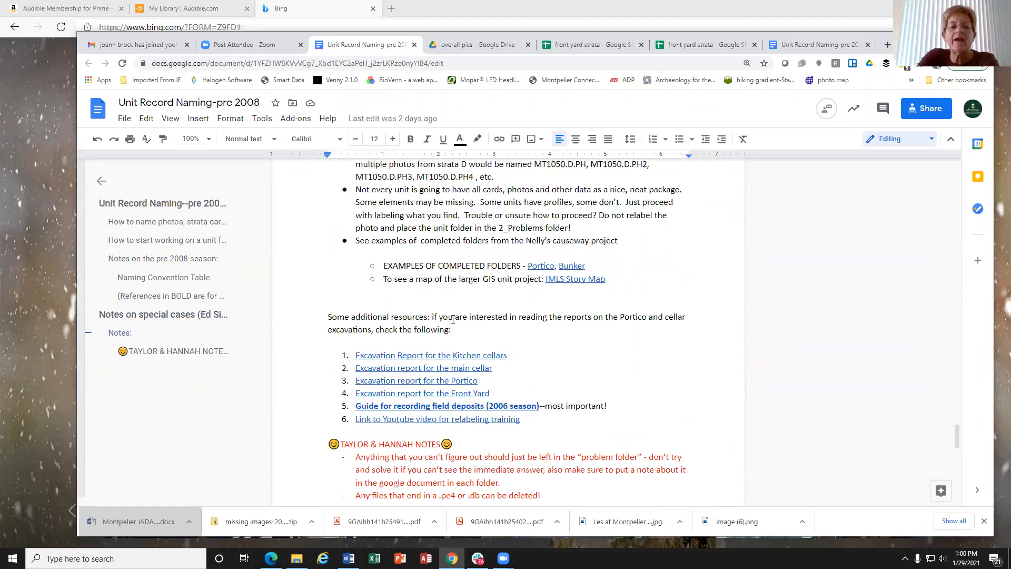
{"action": "left_click", "coordinate": [434, 394]}
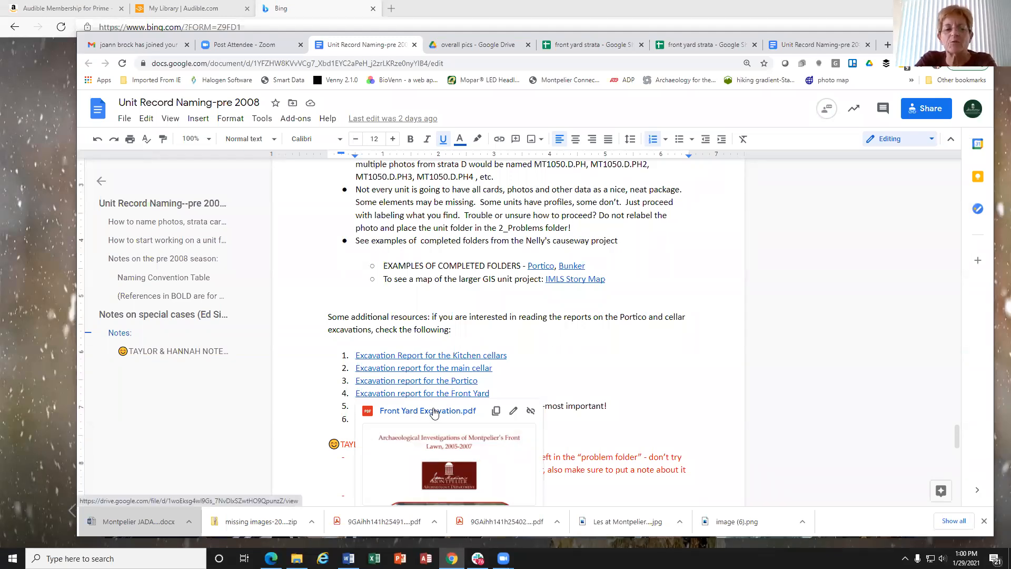
{"action": "left_click", "coordinate": [434, 411]}
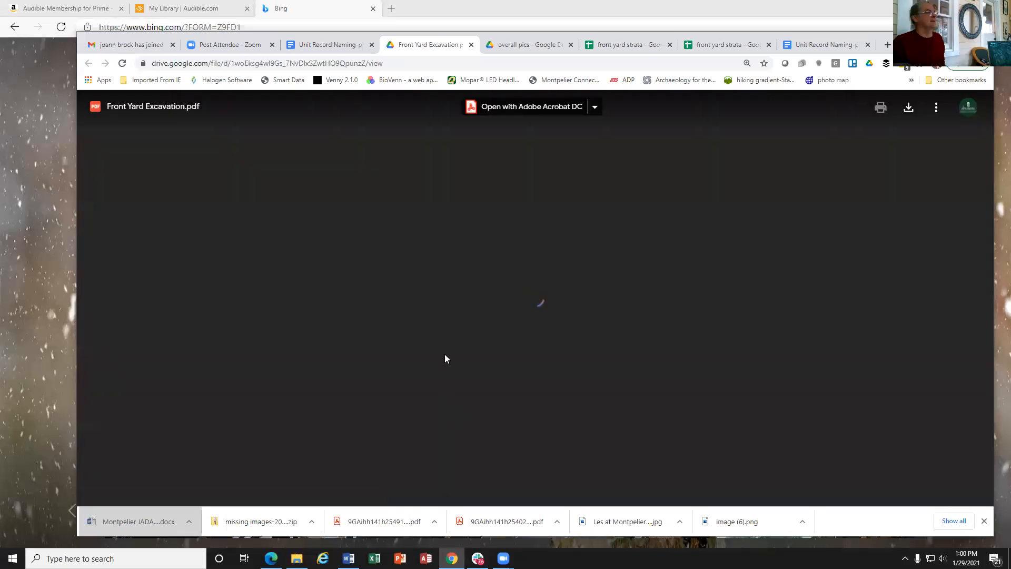
Find the table of contents in the Front Yard Excavation report and go to Appendix A: Site Strata.
{"action": "scroll", "coordinate": [515, 317], "scroll_direction": "down", "scroll_amount": 5}
{"action": "scroll", "coordinate": [515, 317], "scroll_direction": "down", "scroll_amount": 20}
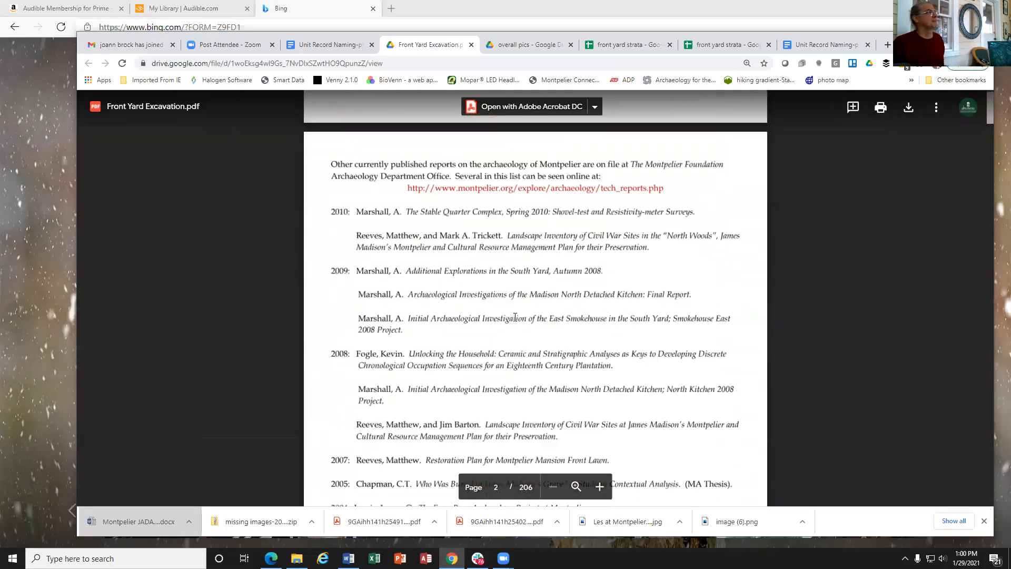
{"action": "scroll", "coordinate": [515, 317], "scroll_direction": "down", "scroll_amount": 3}
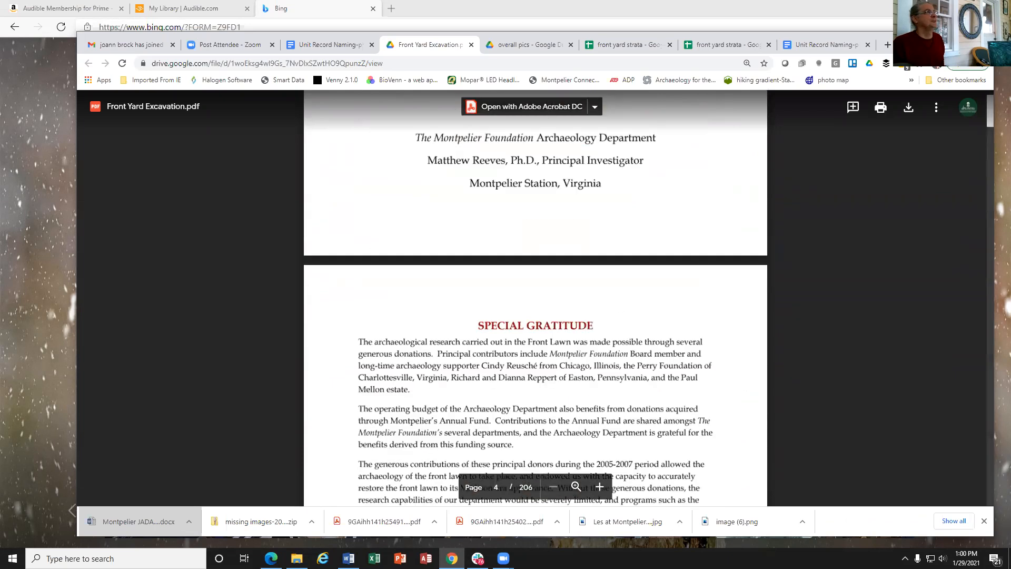
{"action": "left_click_drag", "start_coordinate": [992, 120], "coordinate": [996, 155]}
{"action": "left_click_drag", "start_coordinate": [995, 154], "coordinate": [995, 119]}
{"action": "scroll", "coordinate": [693, 335], "scroll_direction": "down", "scroll_amount": 10}
{"action": "scroll", "coordinate": [693, 335], "scroll_direction": "down", "scroll_amount": 12}
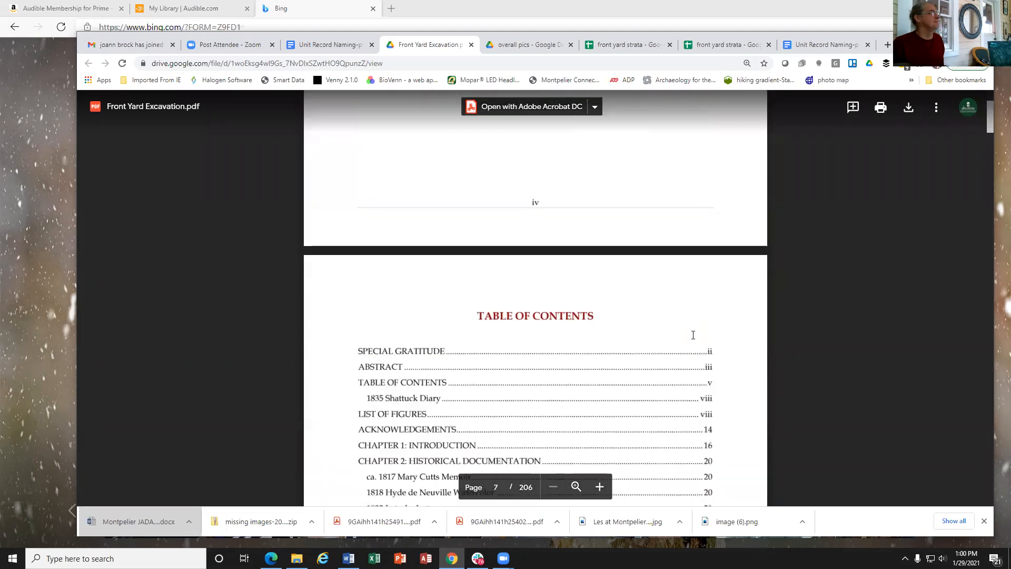
{"action": "scroll", "coordinate": [690, 339], "scroll_direction": "down", "scroll_amount": 6}
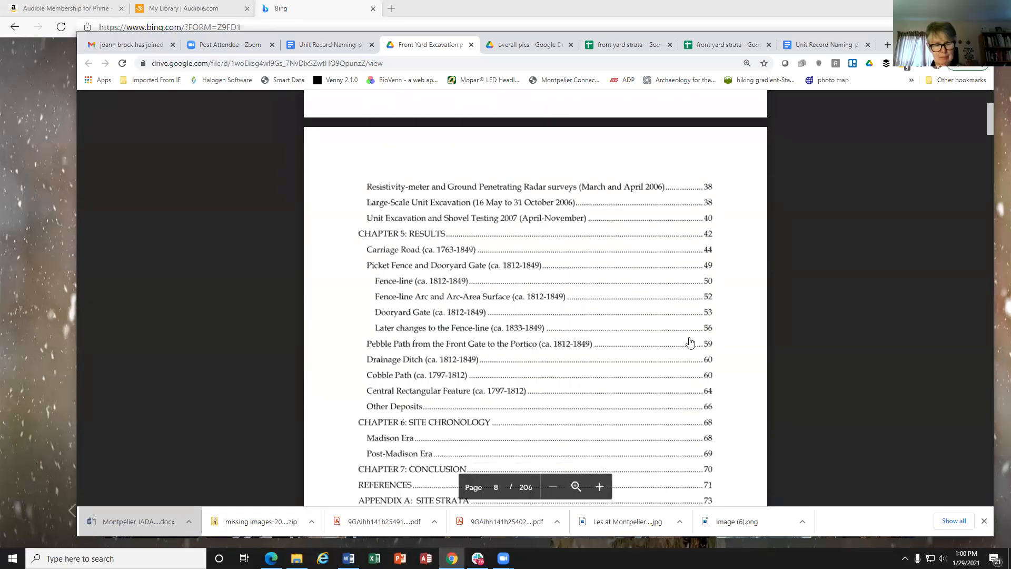
{"action": "scroll", "coordinate": [690, 342], "scroll_direction": "down", "scroll_amount": 1}
{"action": "scroll", "coordinate": [690, 343], "scroll_direction": "down", "scroll_amount": 1}
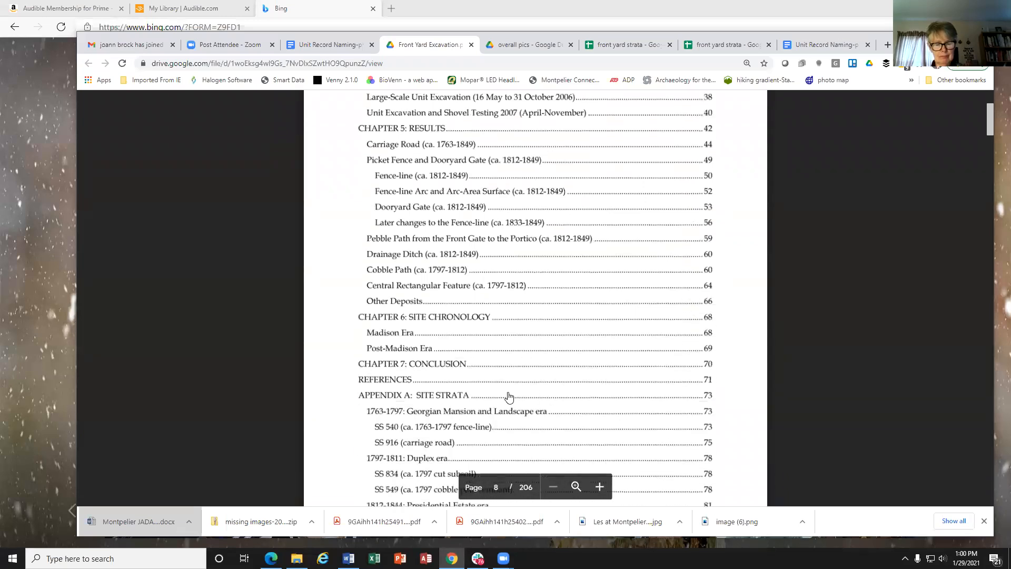
{"action": "left_click", "coordinate": [475, 398]}
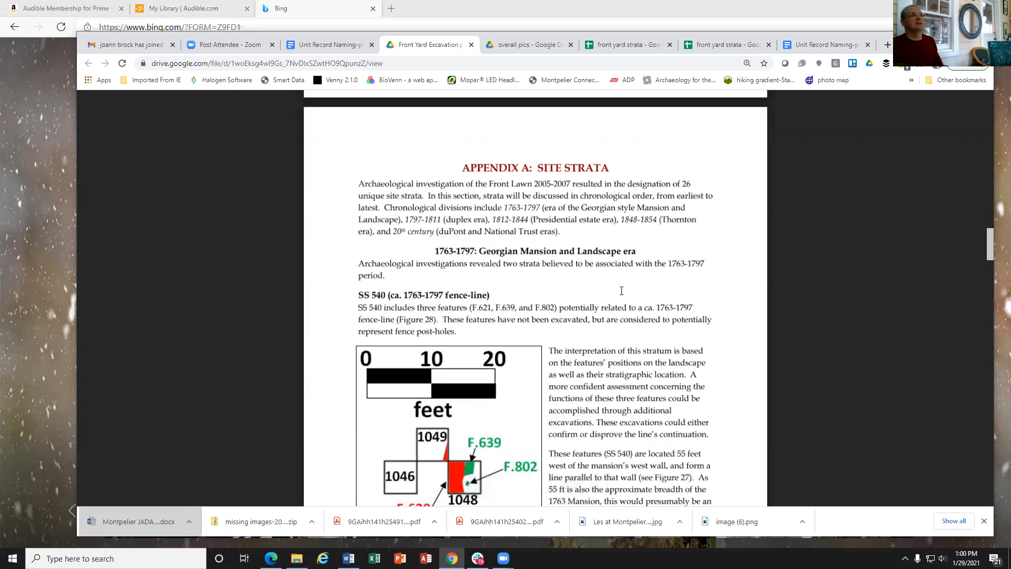
{"action": "scroll", "coordinate": [622, 291], "scroll_direction": "down", "scroll_amount": 1}
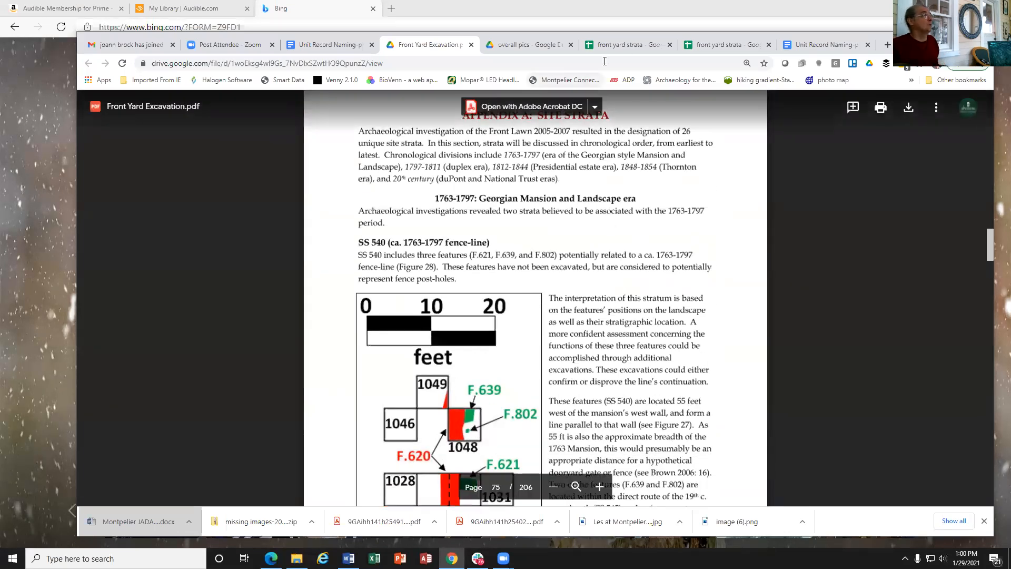
In the front yard strata spreadsheet, check the site stratum entries for MT1216.C2 and MT1216.E and the description for MT1216.C2.
{"action": "left_click", "coordinate": [625, 45]}
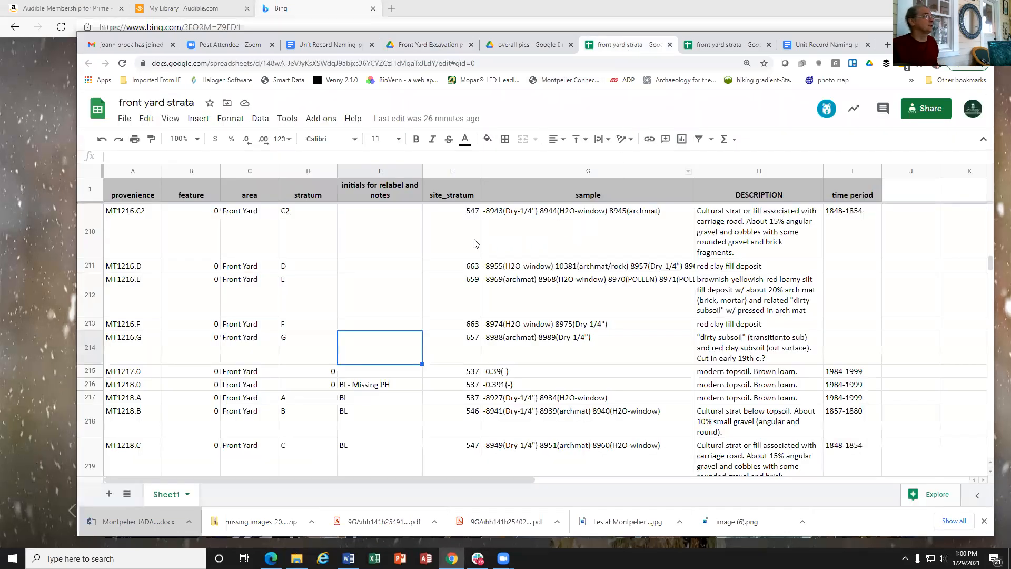
{"action": "left_click", "coordinate": [458, 228]}
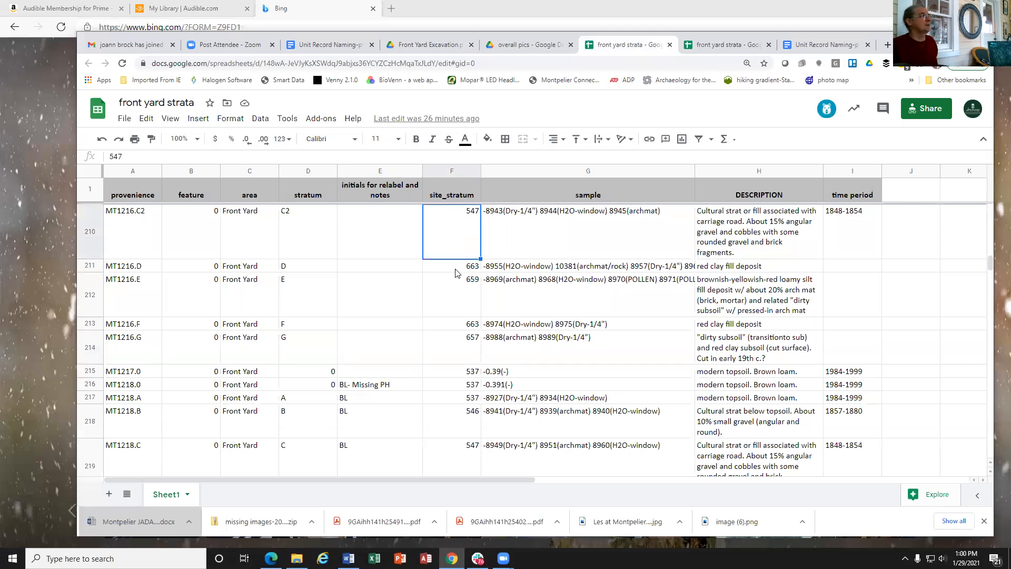
{"action": "left_click", "coordinate": [452, 296]}
{"action": "left_click", "coordinate": [455, 235]}
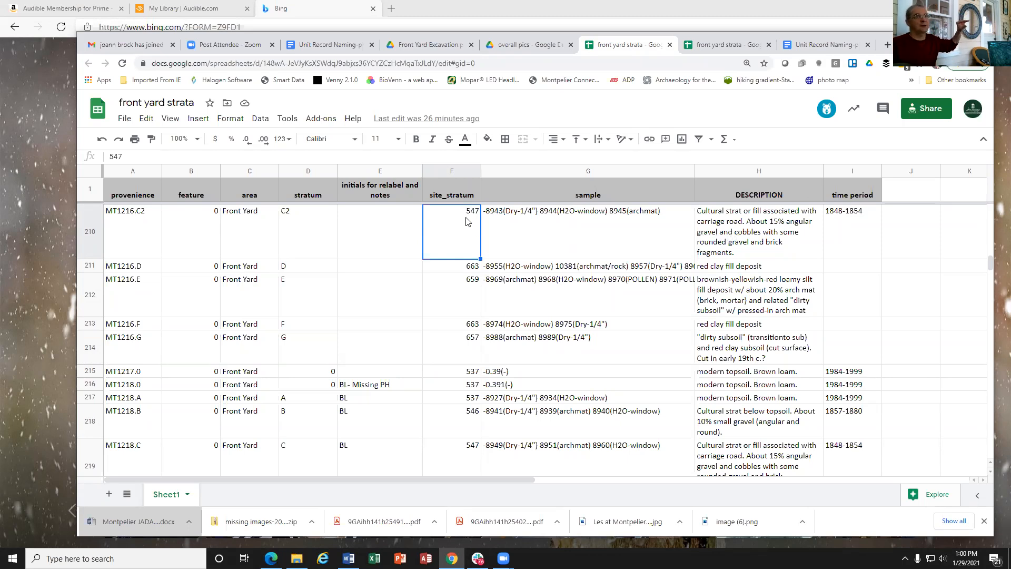
{"action": "left_click", "coordinate": [719, 233]}
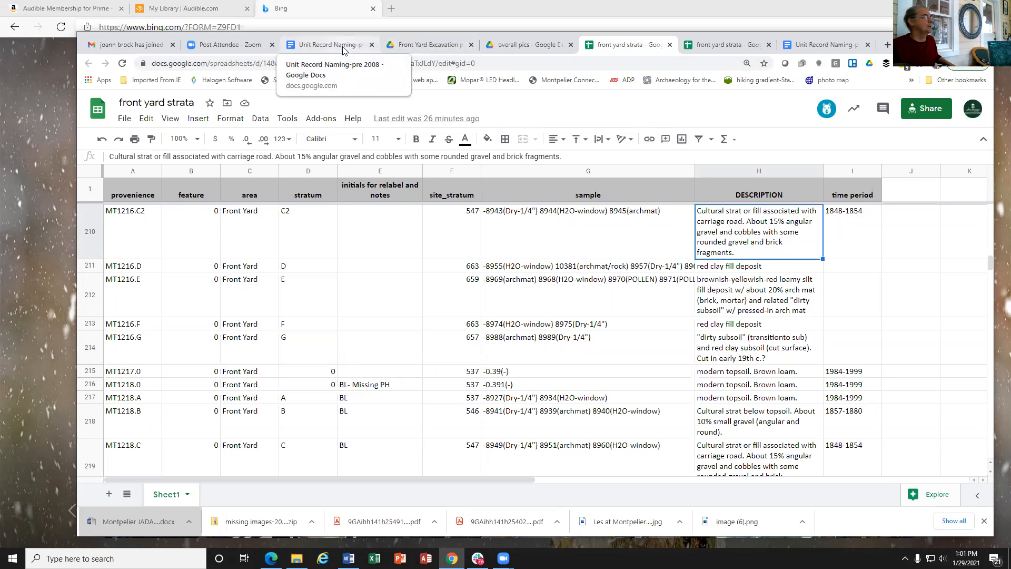
Check the site strata descriptions in Appendix A of the Front Yard Excavation report, and the site stratum and time period for MT1216.C2 in the strata spreadsheet.
{"action": "left_click", "coordinate": [412, 48]}
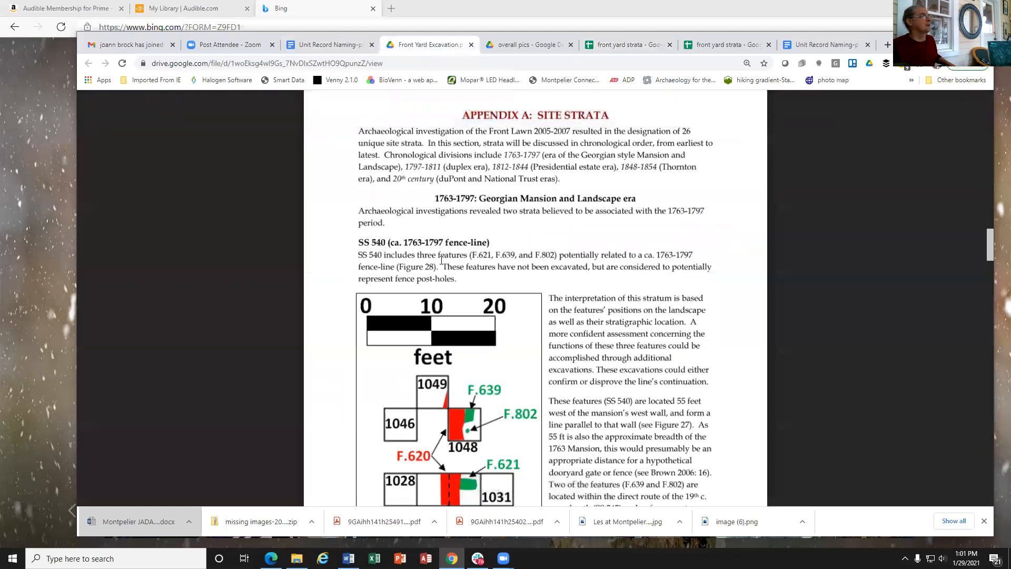
{"action": "scroll", "coordinate": [427, 271], "scroll_direction": "down", "scroll_amount": 10}
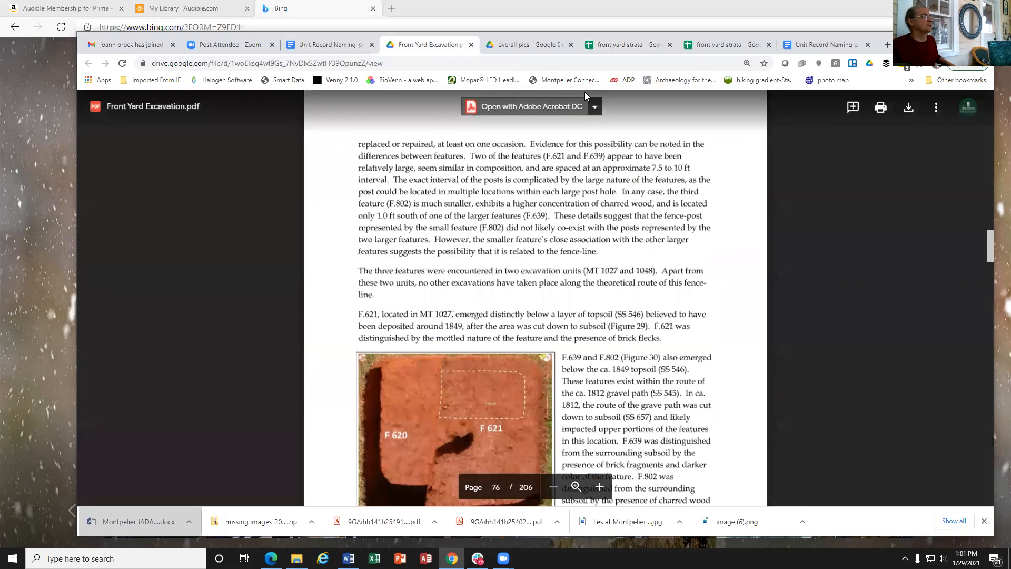
{"action": "left_click", "coordinate": [616, 46]}
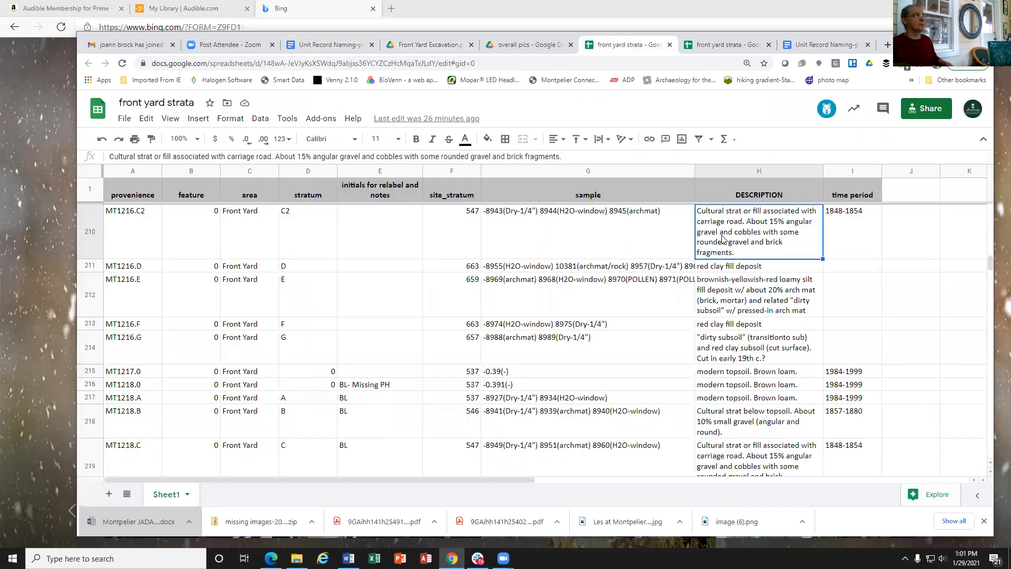
{"action": "left_click", "coordinate": [470, 239]}
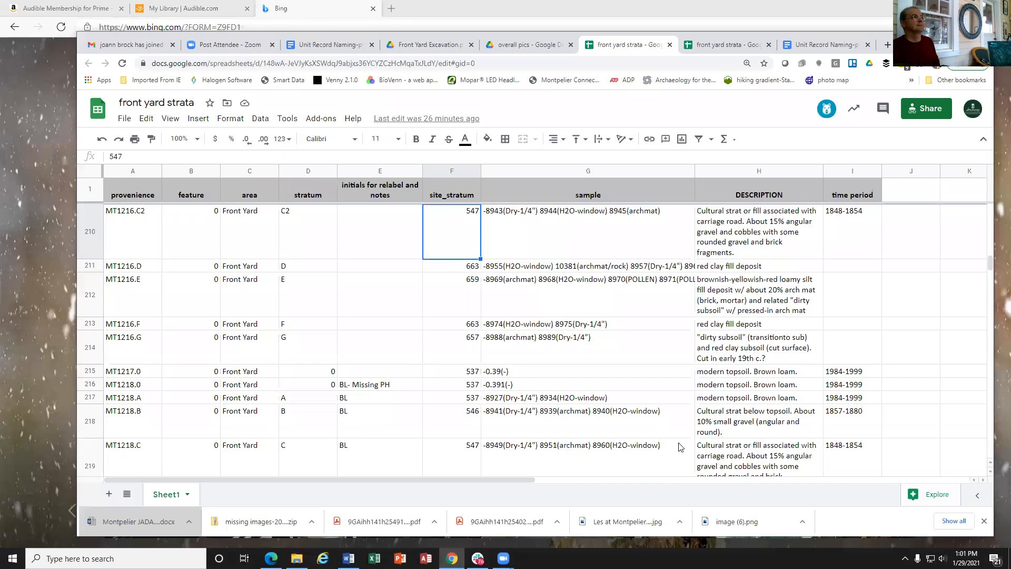
{"action": "left_click", "coordinate": [858, 235]}
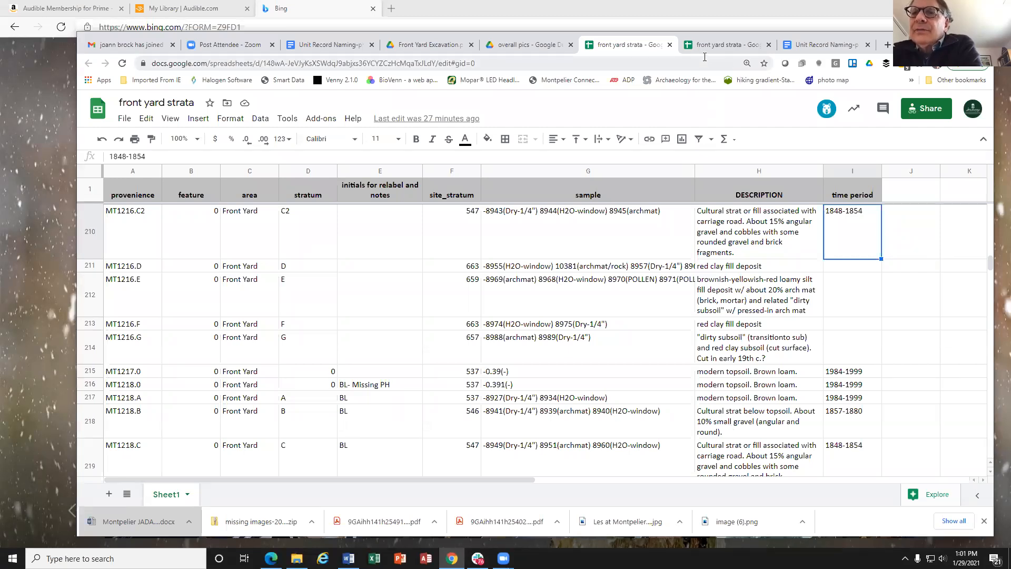
Review the opening of Appendix A: Site Strata in the excavation report and return to the MT1216.C2 site stratum entry in the spreadsheet.
{"action": "left_click", "coordinate": [426, 44]}
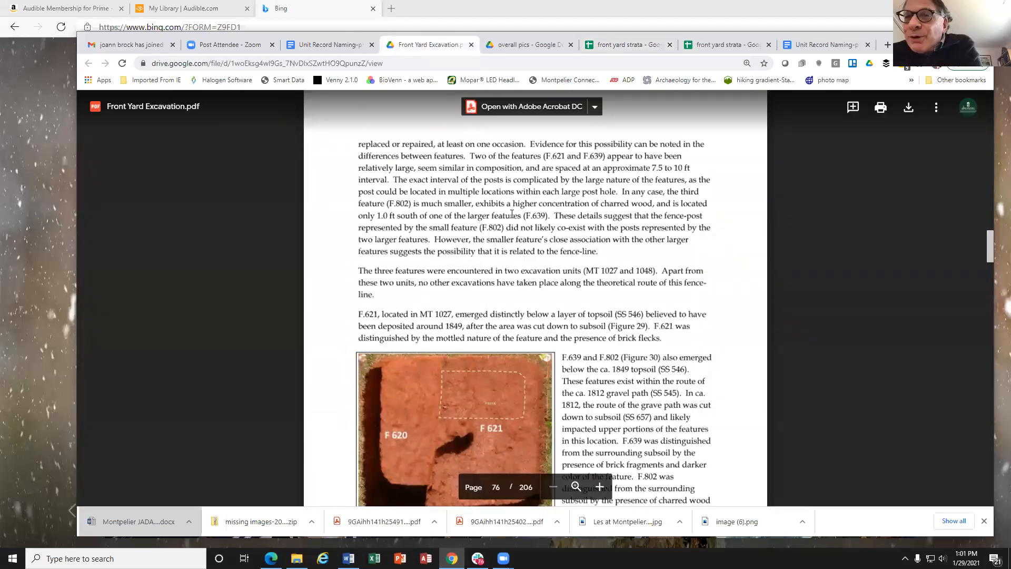
{"action": "scroll", "coordinate": [519, 203], "scroll_direction": "up", "scroll_amount": 10}
{"action": "scroll", "coordinate": [512, 214], "scroll_direction": "up", "scroll_amount": 2}
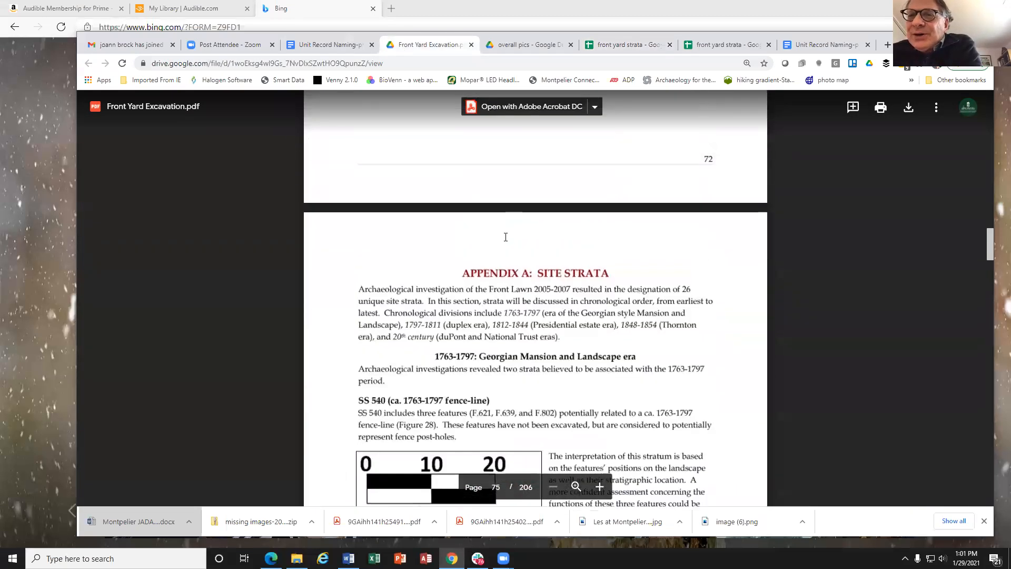
{"action": "scroll", "coordinate": [457, 408], "scroll_direction": "down", "scroll_amount": 2}
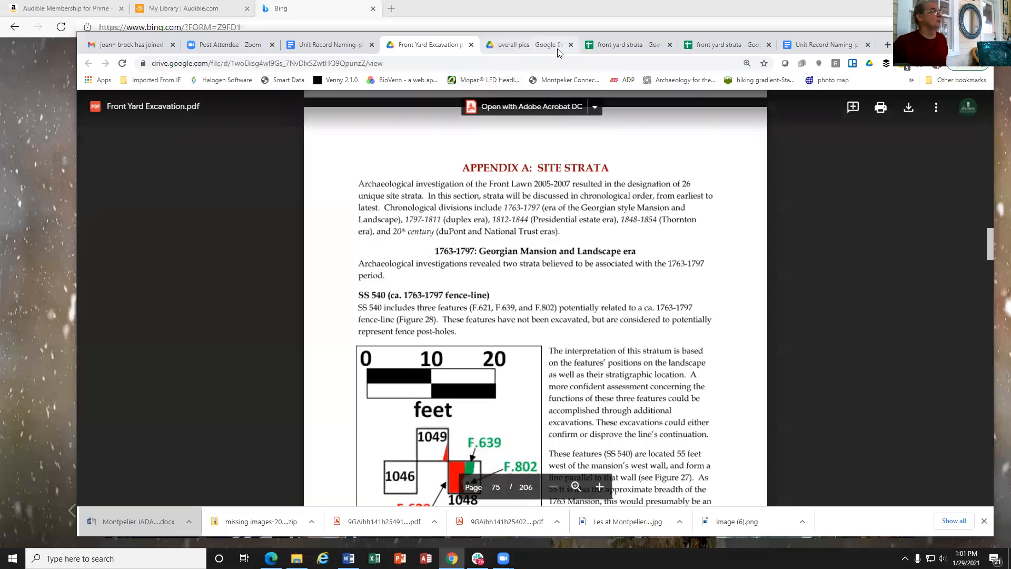
{"action": "left_click", "coordinate": [607, 51]}
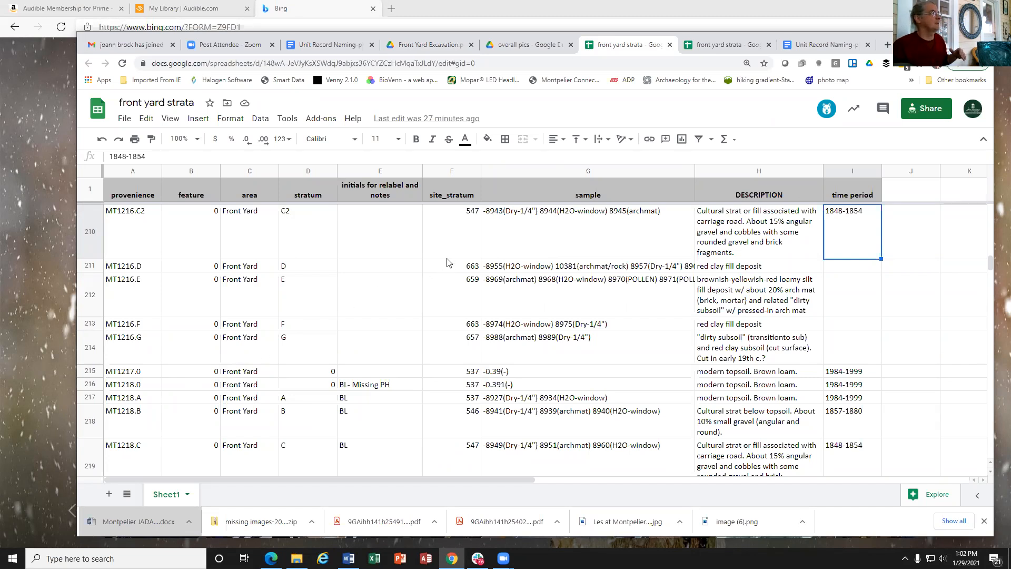
{"action": "left_click", "coordinate": [462, 234]}
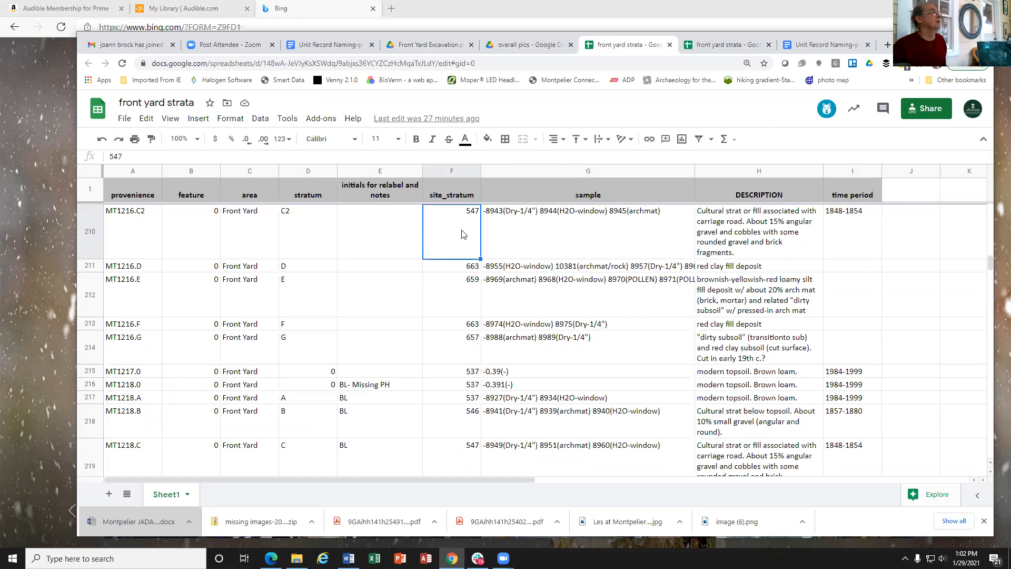
Search the Unit Record Naming-pre 2008 document for "map" and open the linked map of the IMLS project units.
{"action": "left_click", "coordinate": [331, 47]}
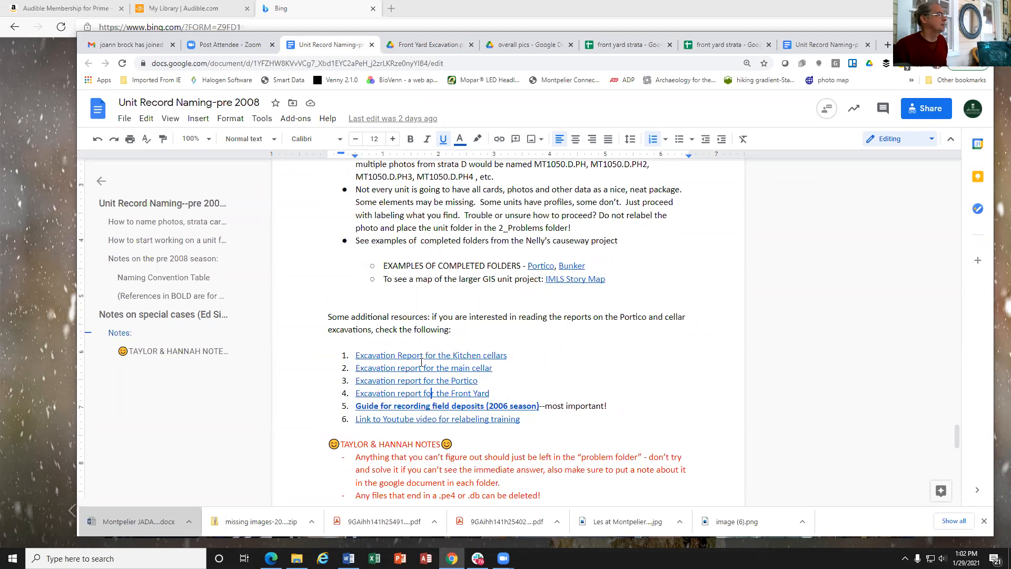
{"action": "scroll", "coordinate": [421, 363], "scroll_direction": "up", "scroll_amount": 15}
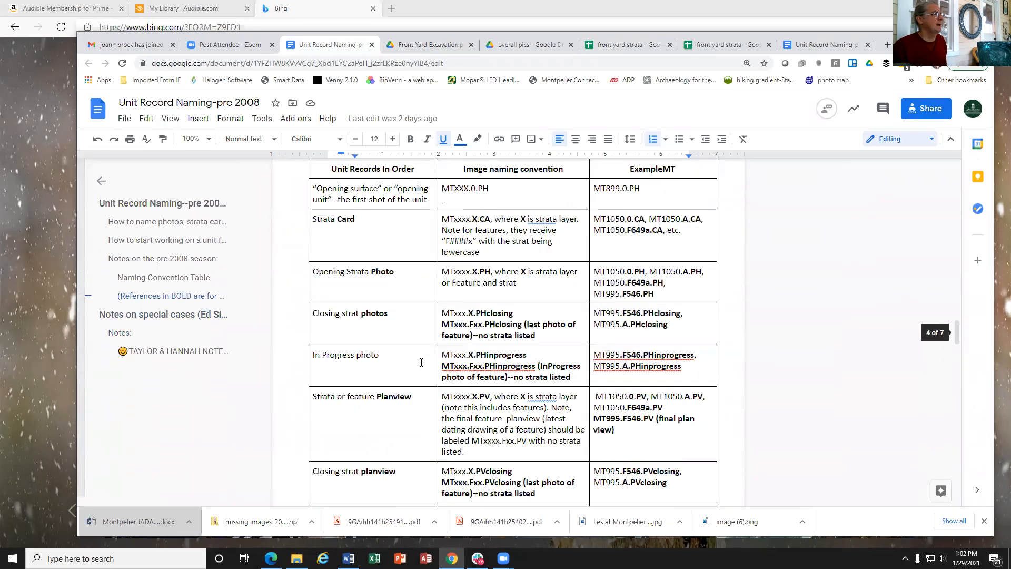
{"action": "key", "text": "ctrl+f"}
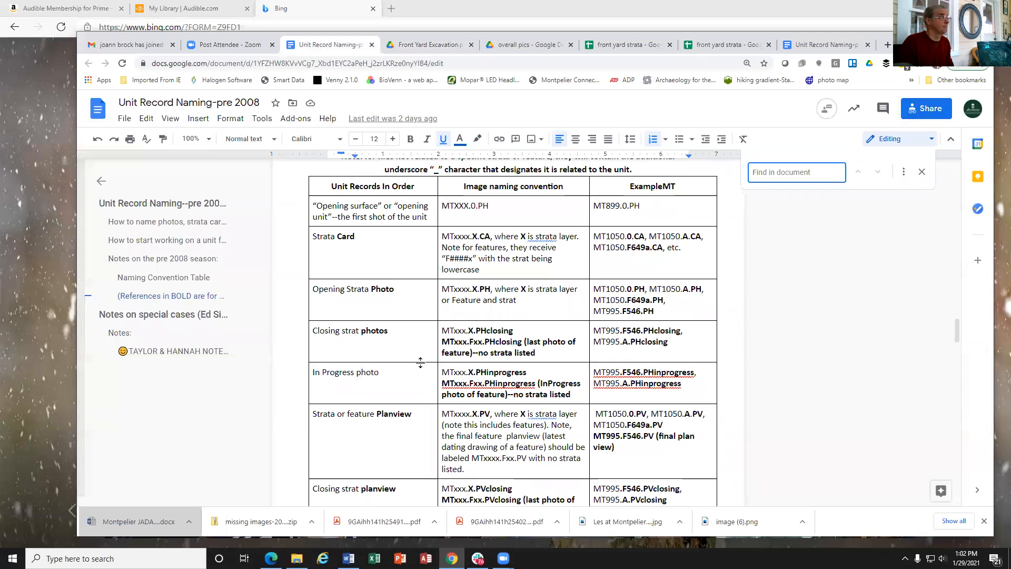
{"action": "type", "text": "map"}
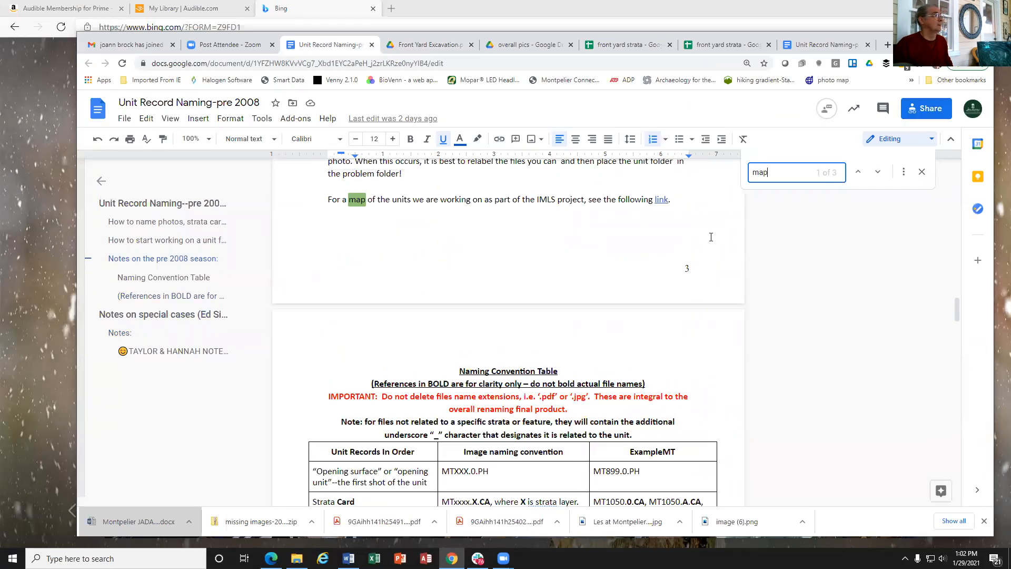
{"action": "left_click", "coordinate": [664, 202]}
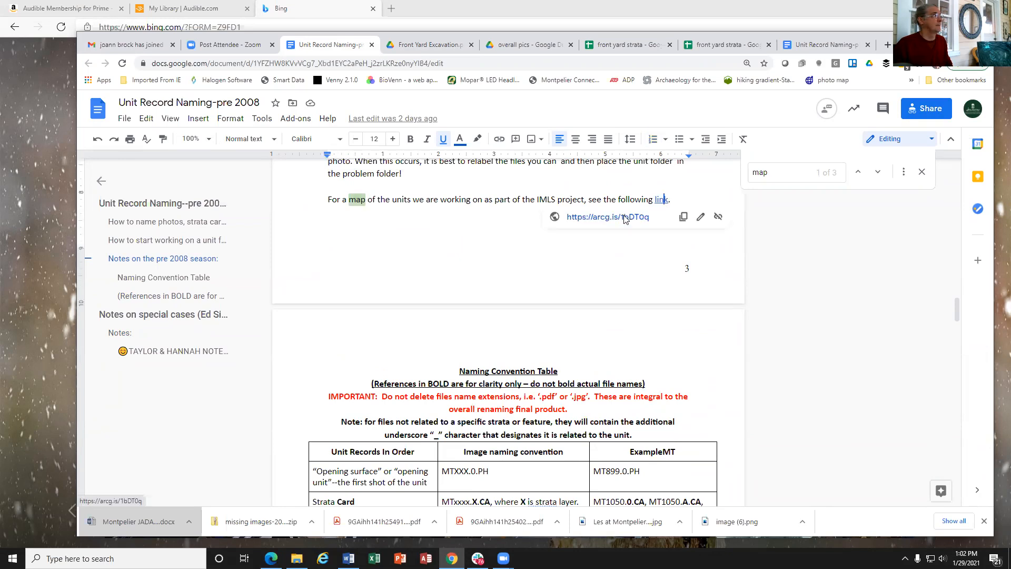
{"action": "left_click", "coordinate": [624, 219]}
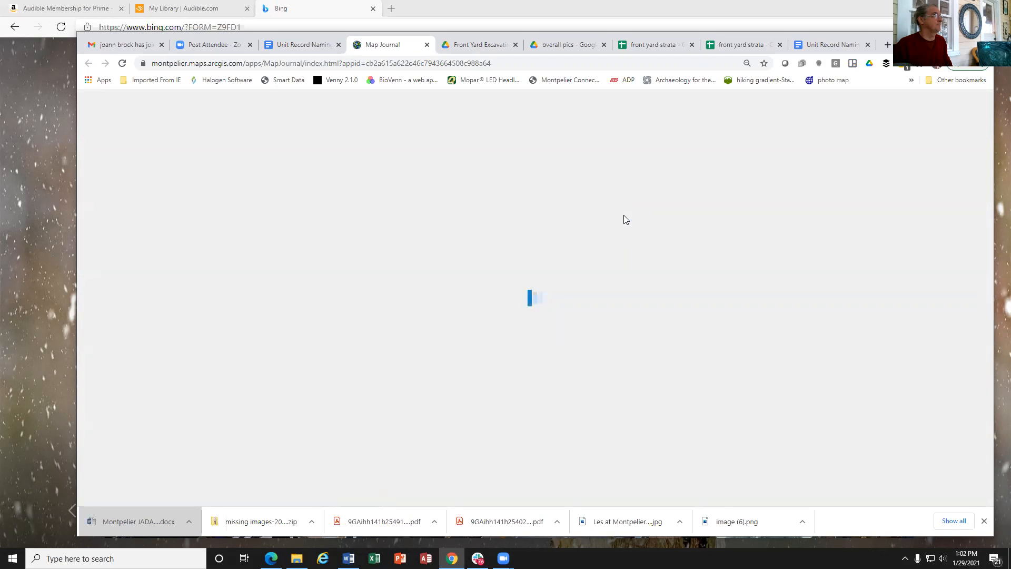
{"action": "left_click", "coordinate": [298, 44]}
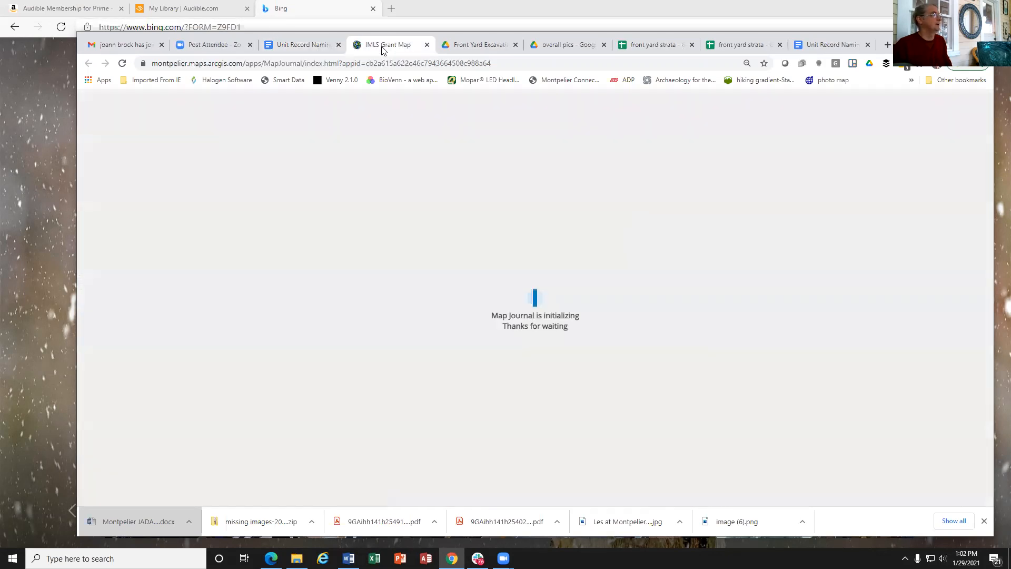
{"action": "left_click", "coordinate": [383, 47]}
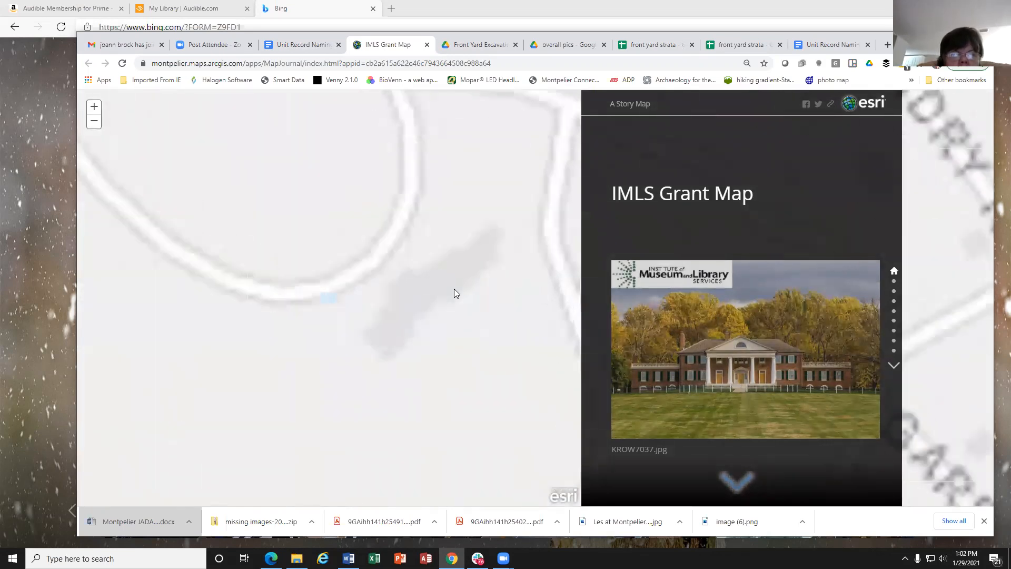
Open the IMLS Story Map link from the notes in the Unit Record Naming-pre 2008 document and close the IMLS Grant Map.
{"action": "left_click", "coordinate": [321, 46]}
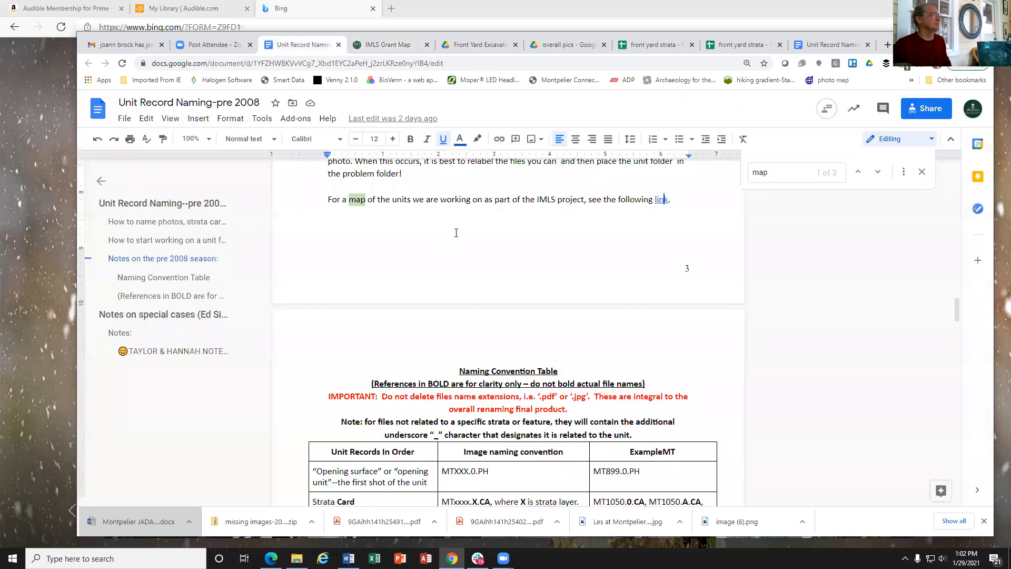
{"action": "left_click", "coordinate": [876, 174]}
{"action": "left_click", "coordinate": [876, 174]}
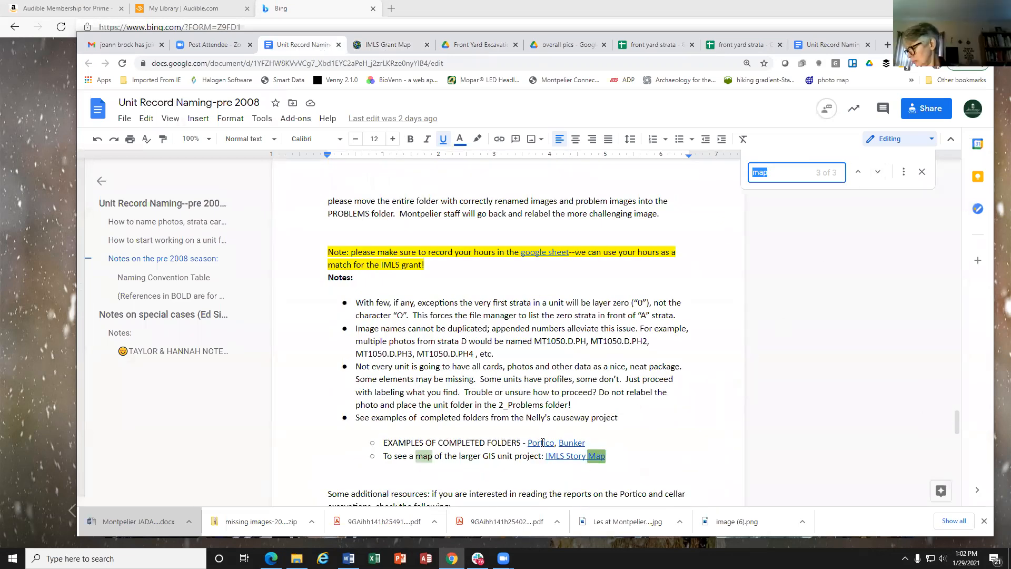
{"action": "left_click", "coordinate": [571, 456]}
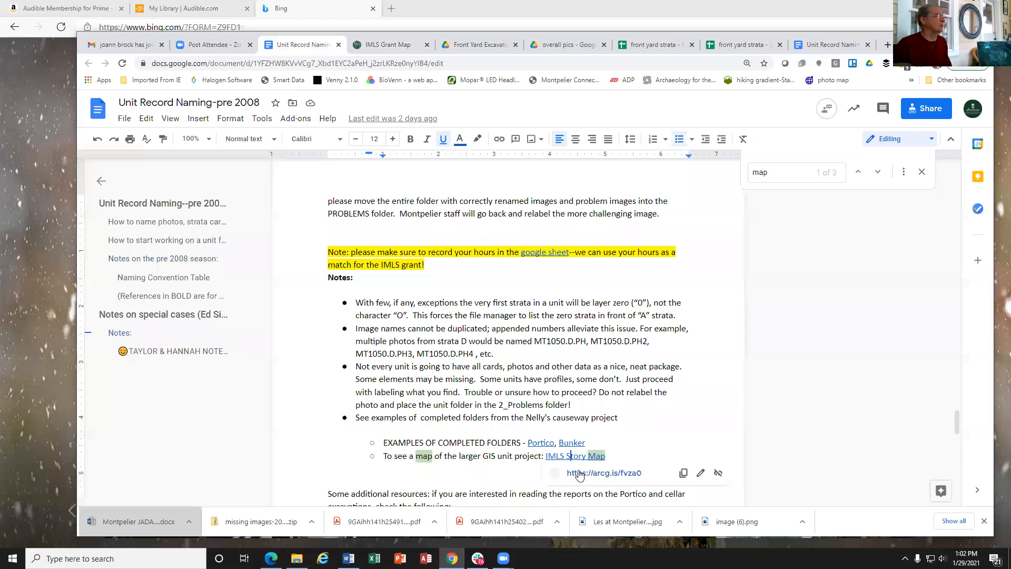
{"action": "left_click", "coordinate": [580, 473]}
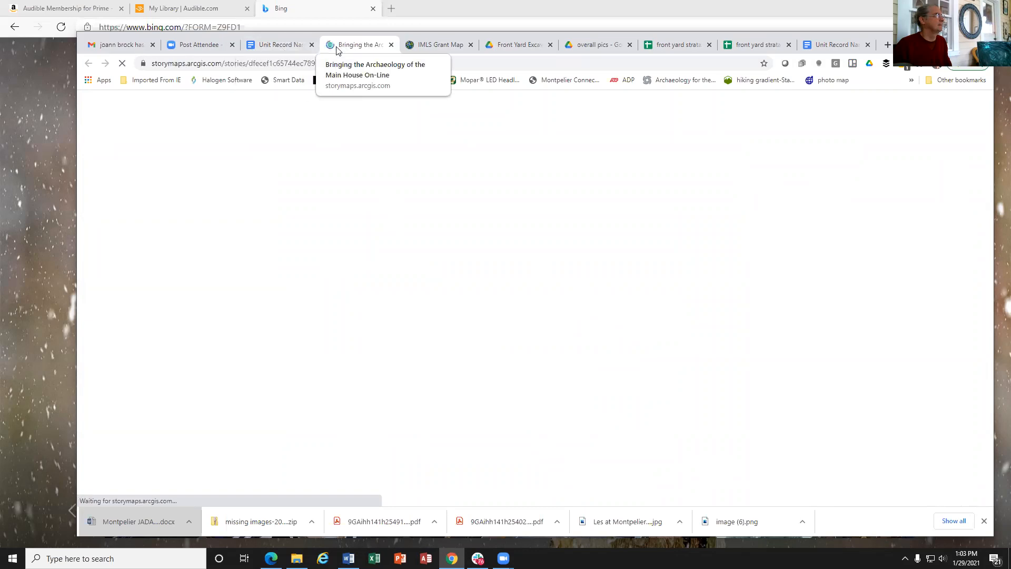
{"action": "left_click", "coordinate": [429, 45]}
{"action": "key", "text": "ctrl+w"}
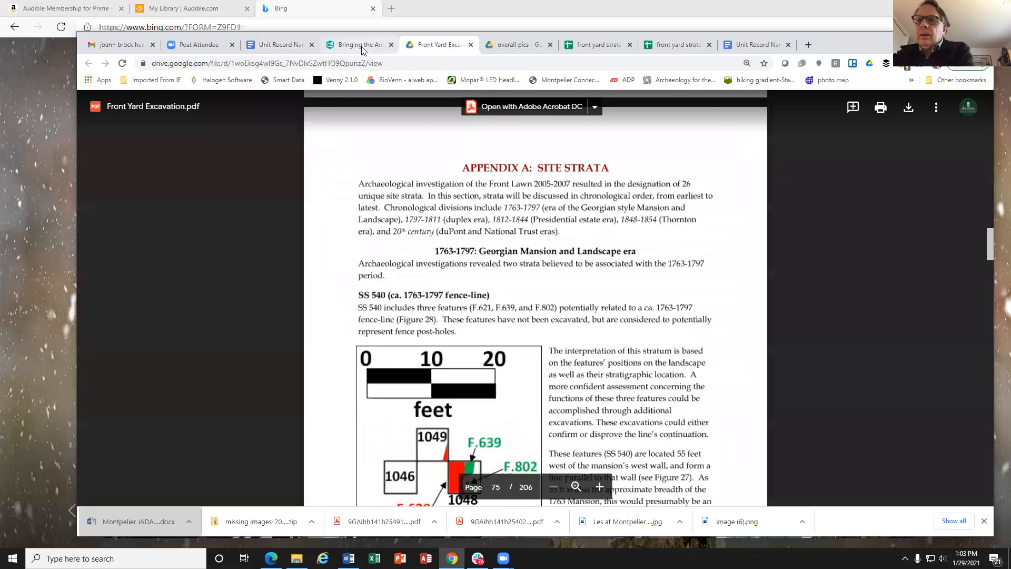
Look through the Bringing the Archaeology of the Main House On-Line story down to Profiles and Elevations, and return to the naming document.
{"action": "left_click", "coordinate": [358, 45]}
{"action": "scroll", "coordinate": [419, 242], "scroll_direction": "down", "scroll_amount": 15}
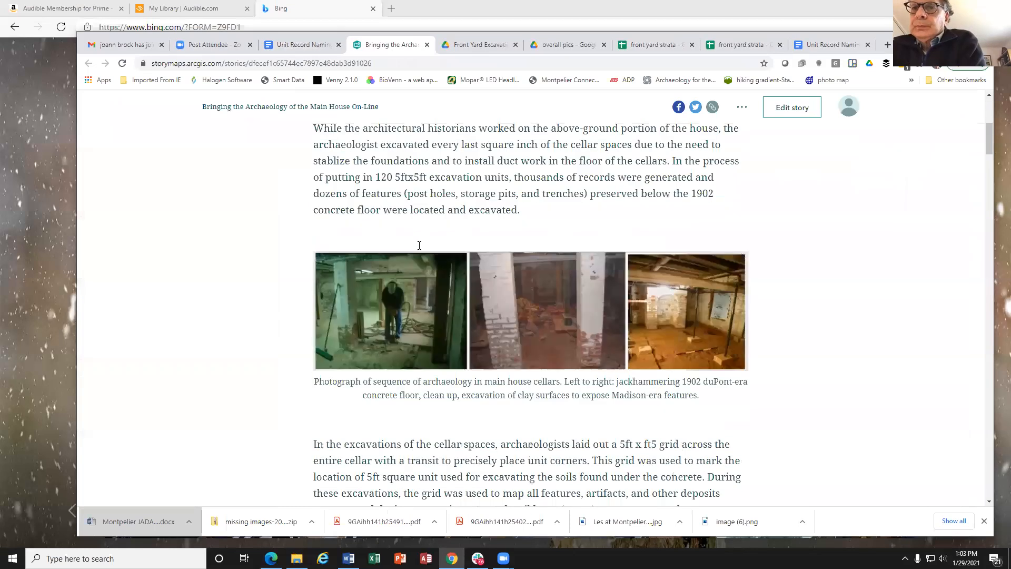
{"action": "scroll", "coordinate": [419, 246], "scroll_direction": "down", "scroll_amount": 9}
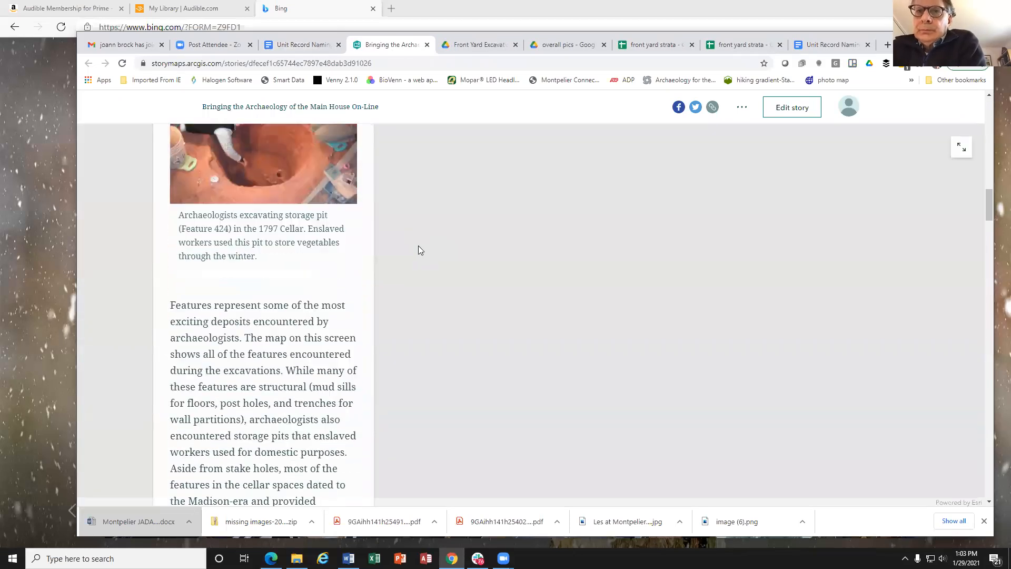
{"action": "scroll", "coordinate": [419, 245], "scroll_direction": "down", "scroll_amount": 4}
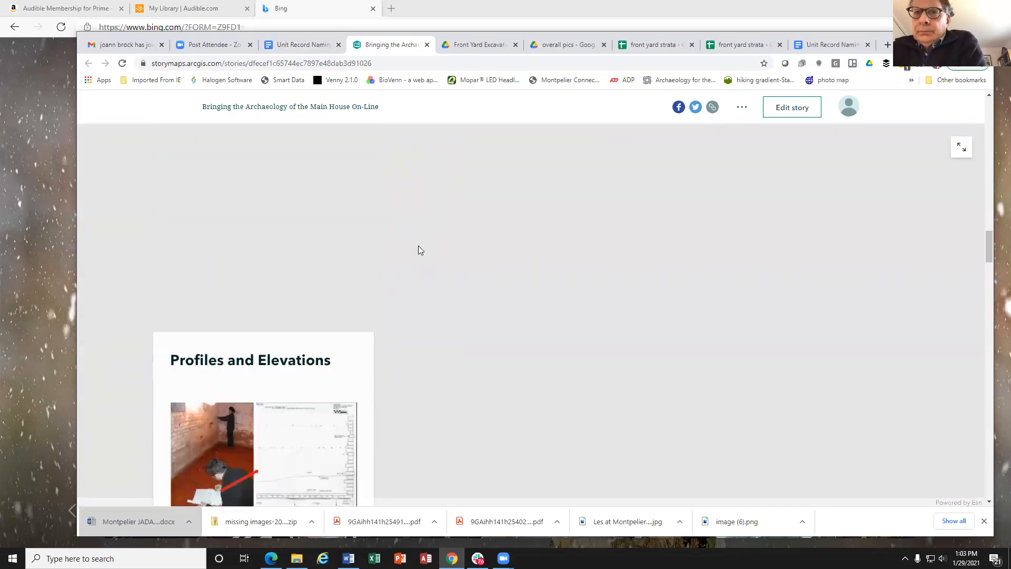
{"action": "scroll", "coordinate": [418, 245], "scroll_direction": "up", "scroll_amount": 3}
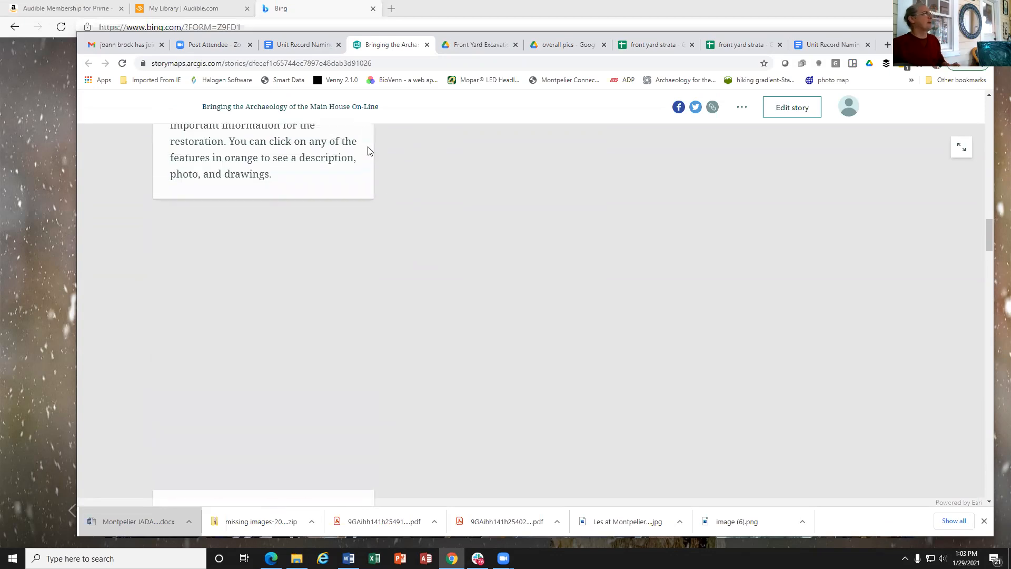
{"action": "left_click", "coordinate": [305, 46]}
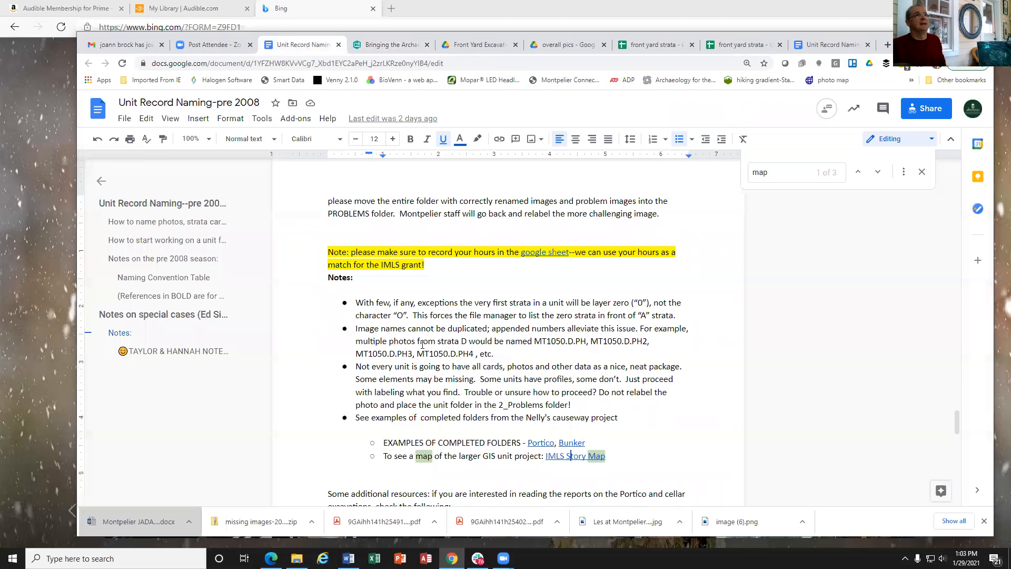